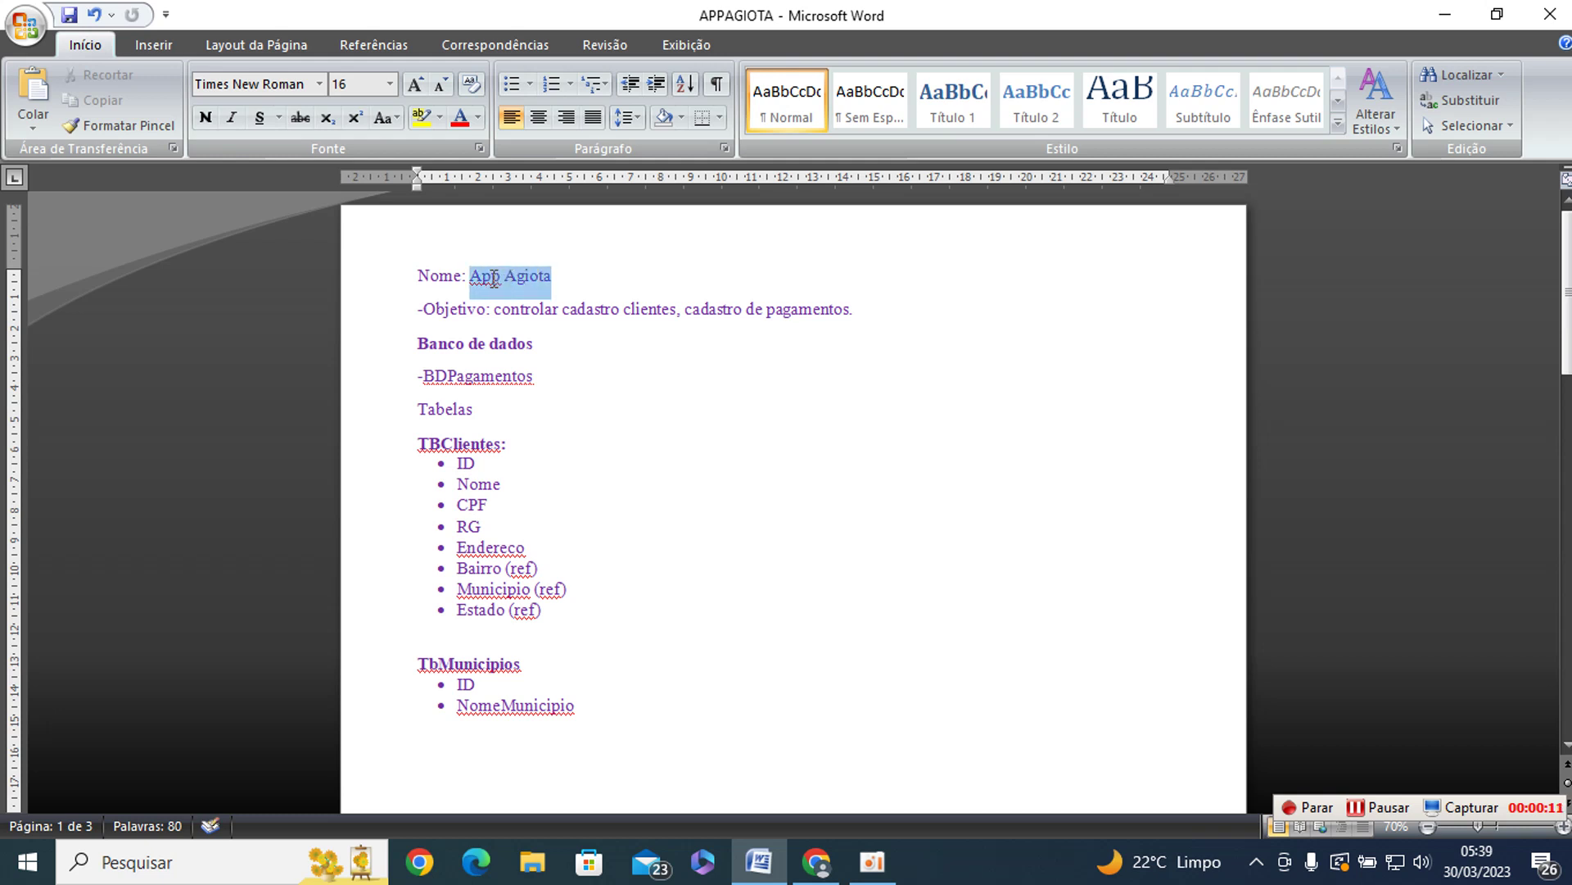
- Bold the title 'App Agiota' and scroll the table outline down to TBEmprestimo
key(ctrl+n)
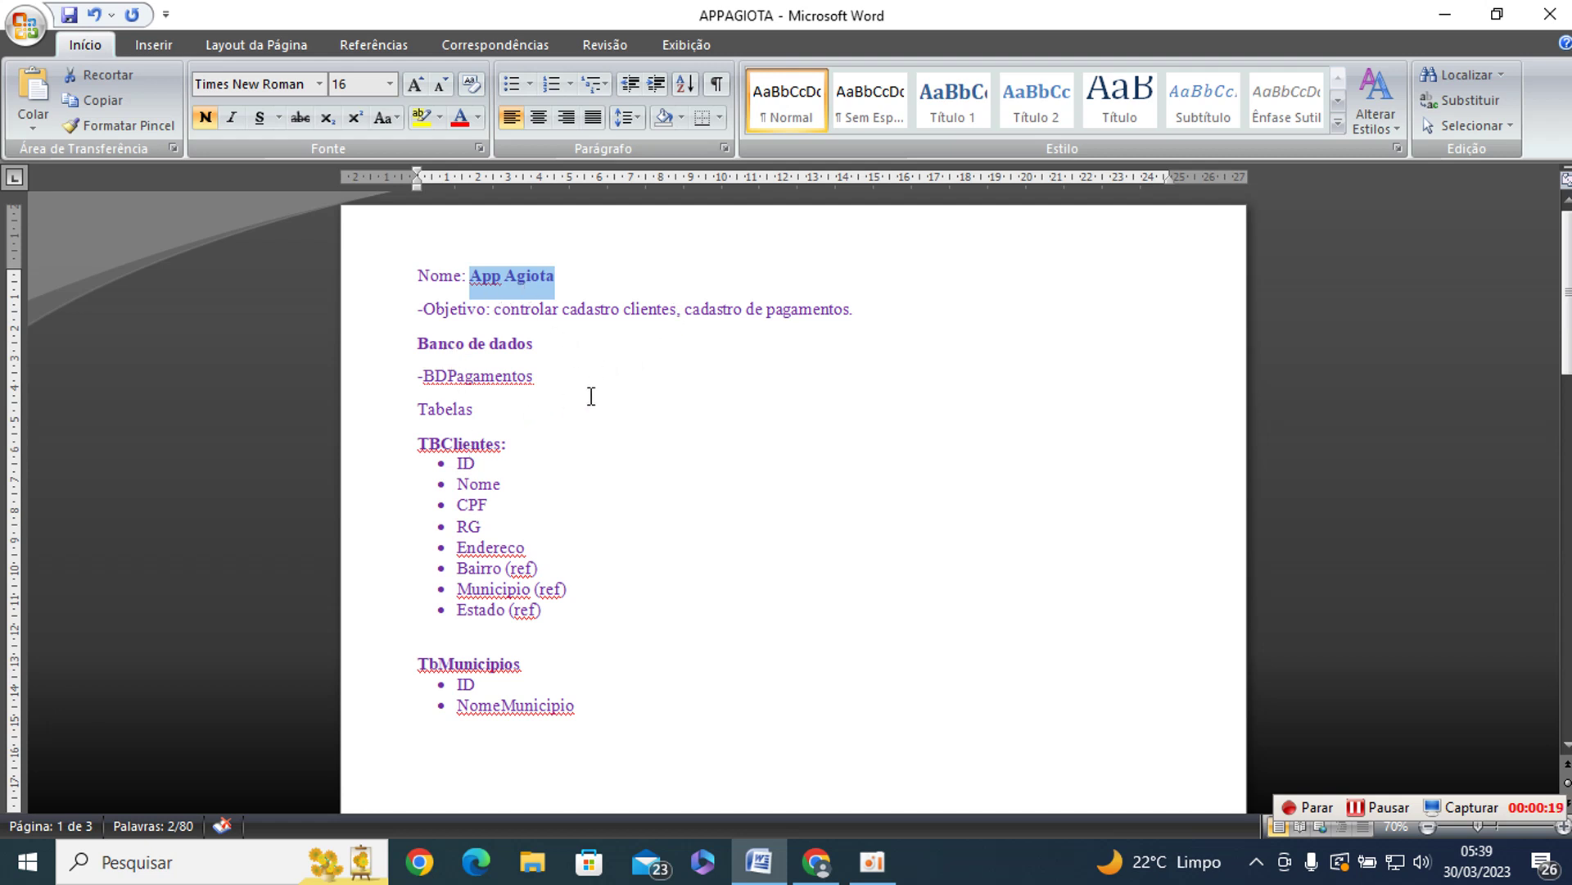
scroll(591, 397, down, 2)
scroll(592, 397, down, 2)
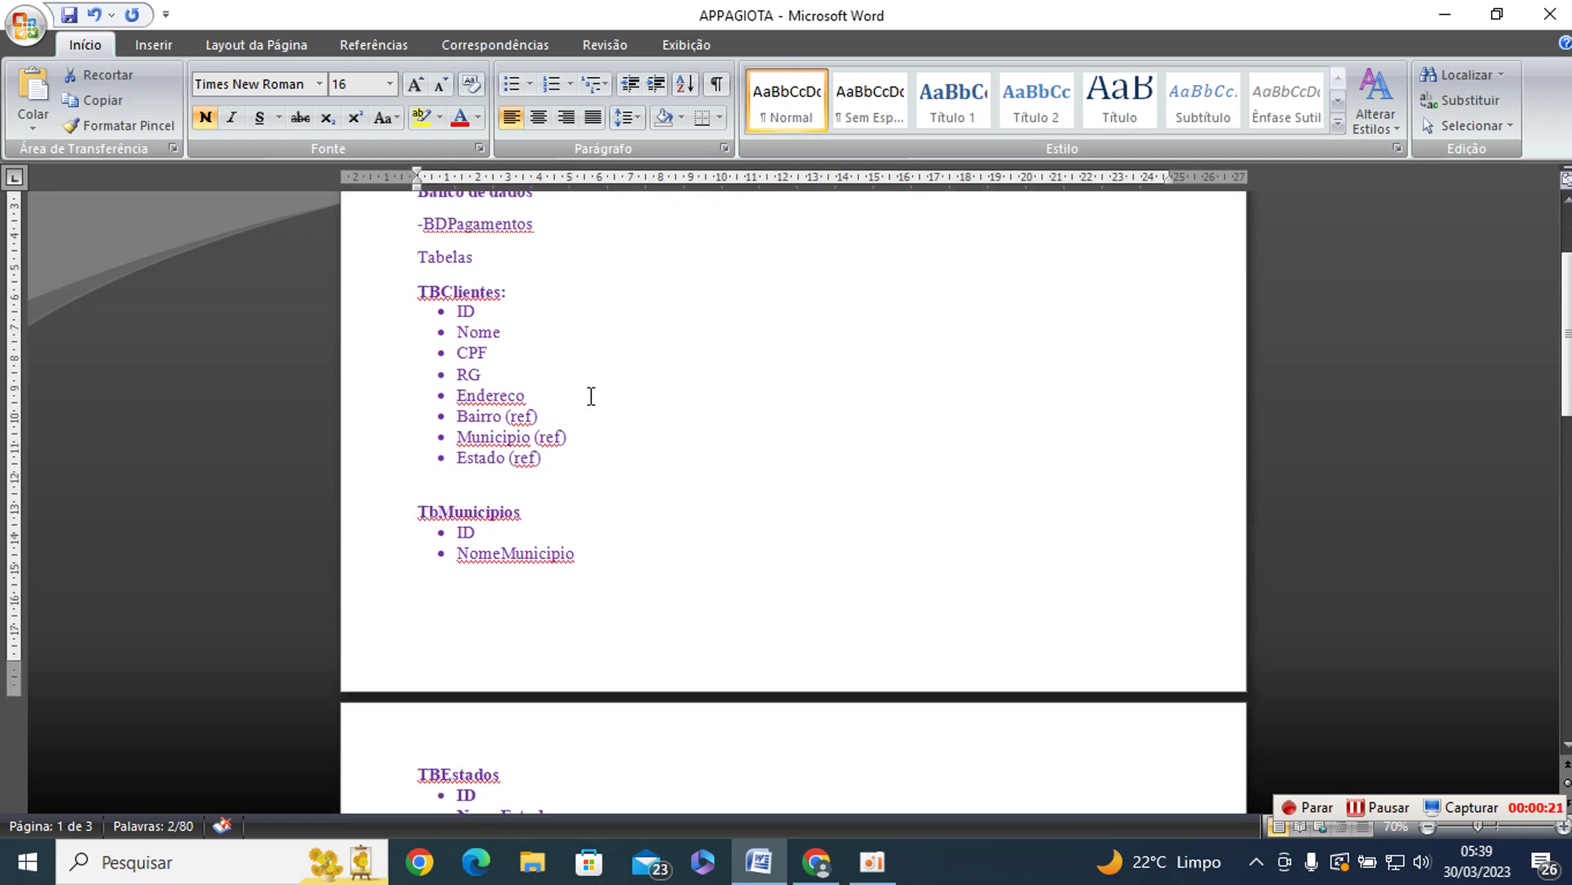
scroll(591, 396, down, 3)
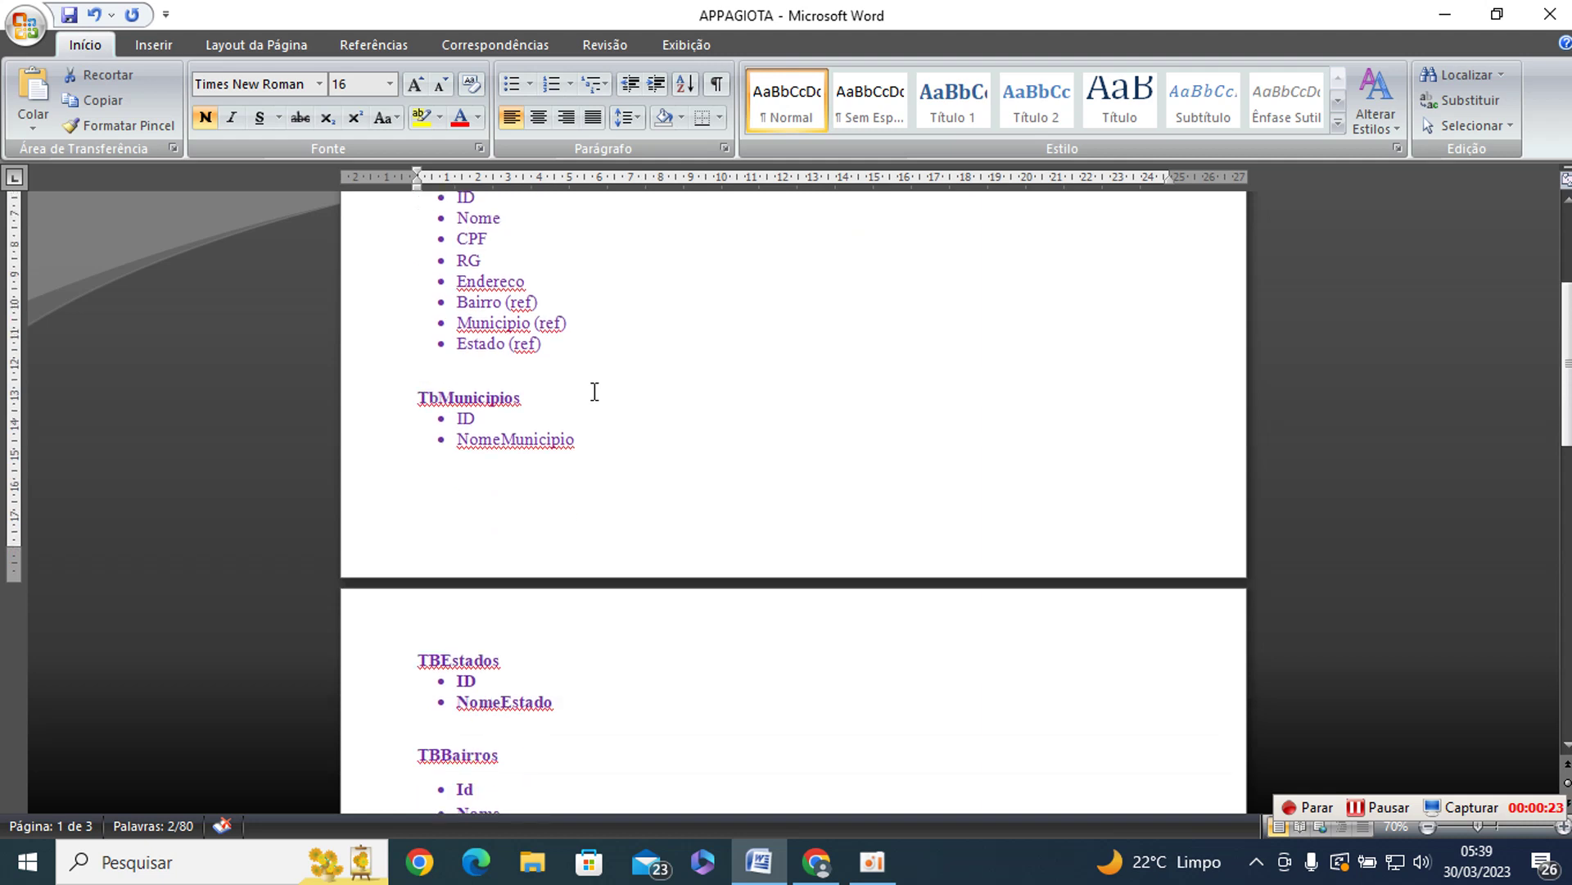
scroll(595, 392, down, 3)
scroll(595, 392, down, 2)
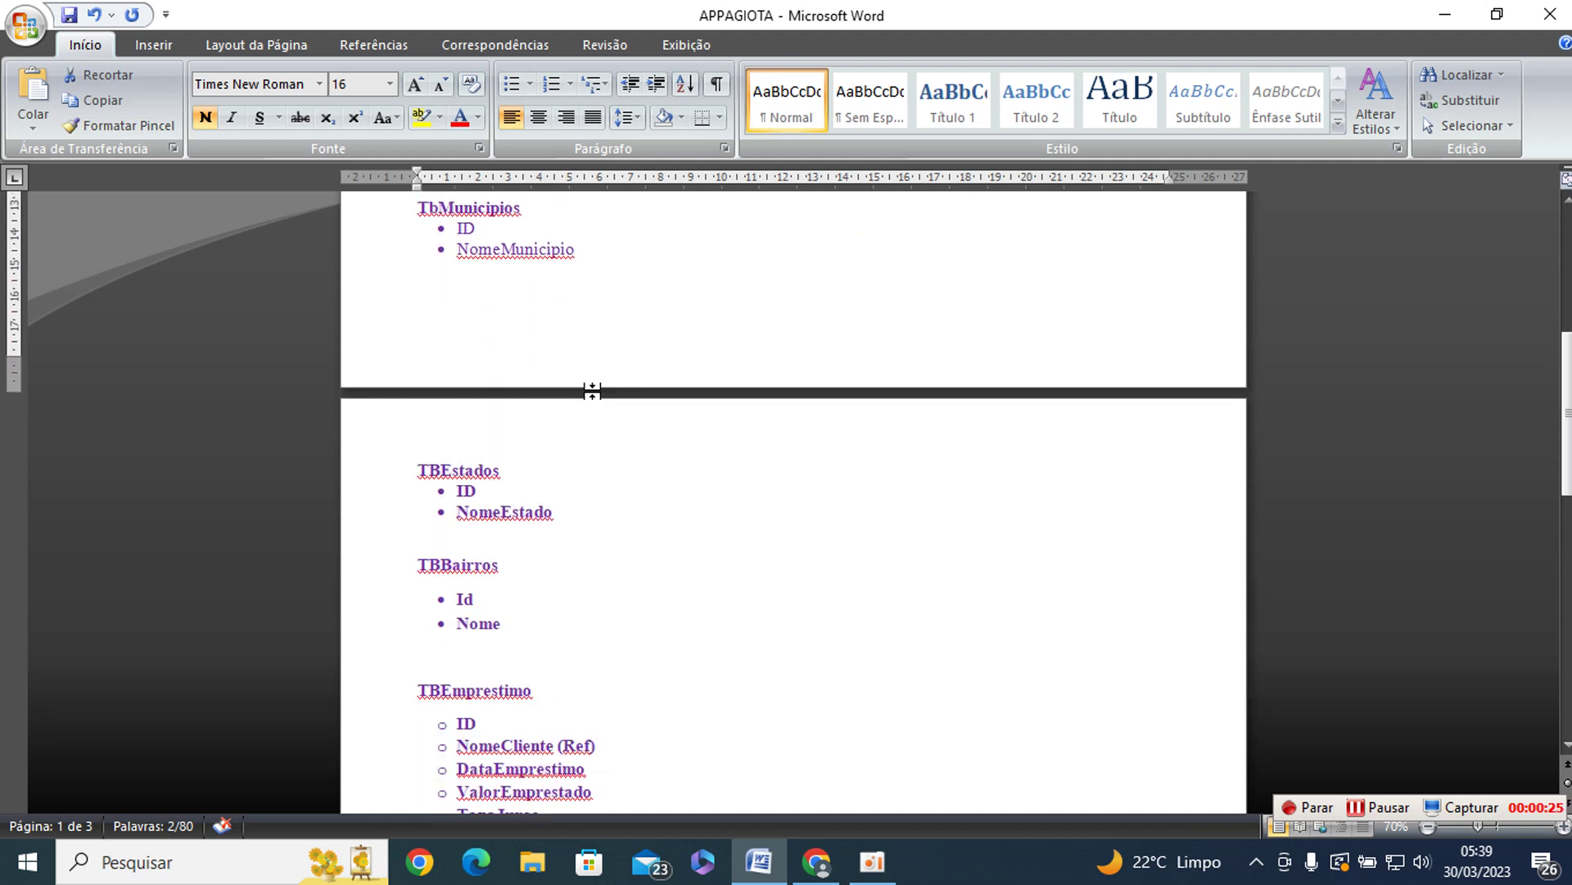
scroll(593, 391, down, 5)
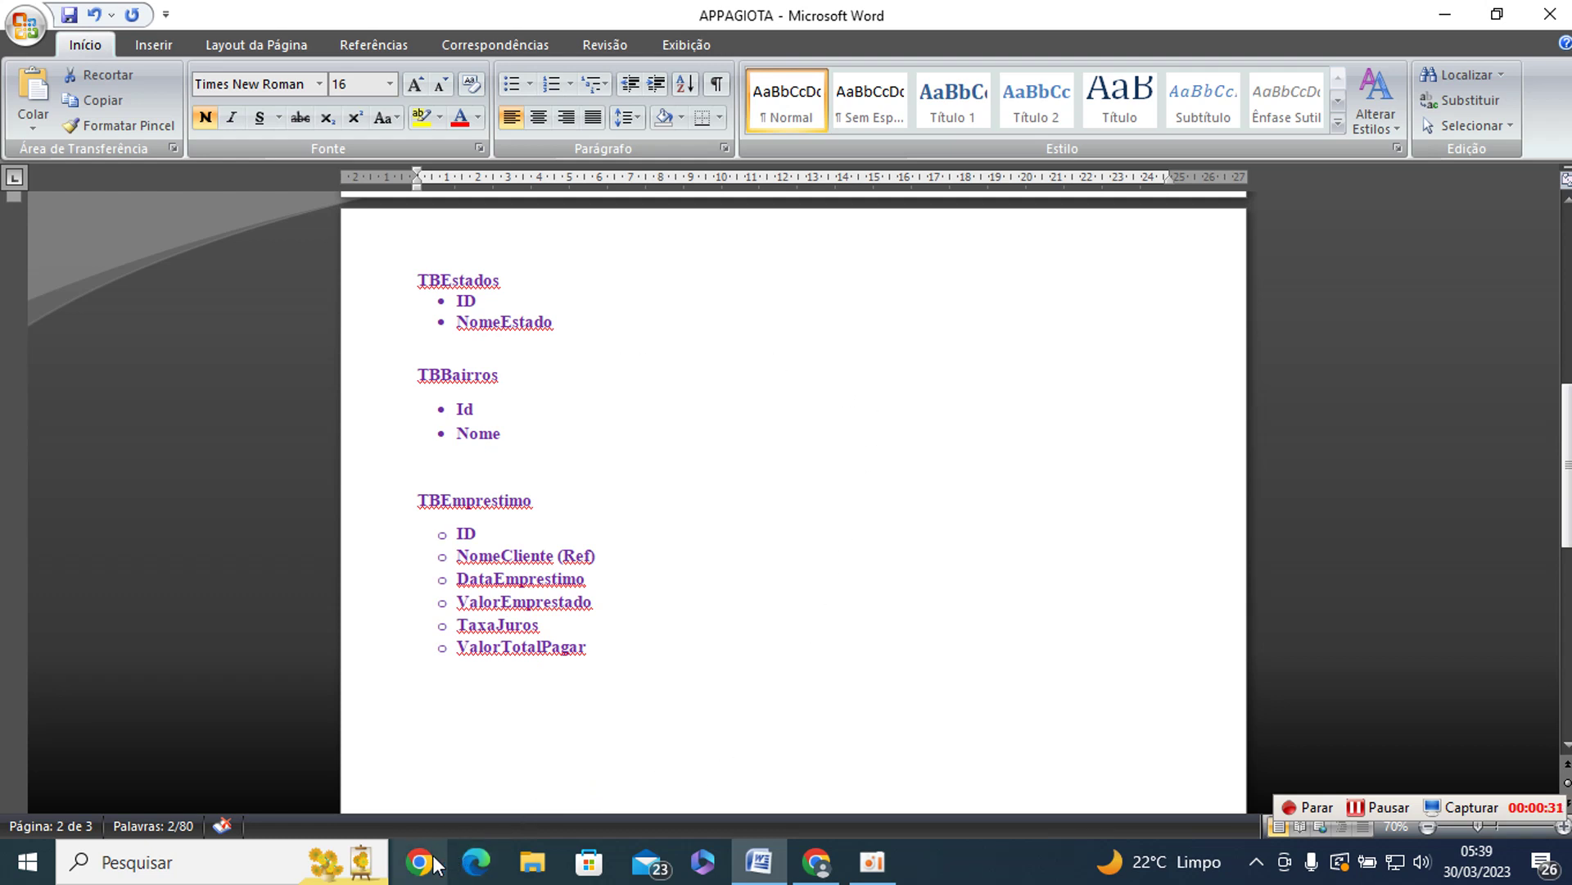
key(alt+Tab)
key(Tab)
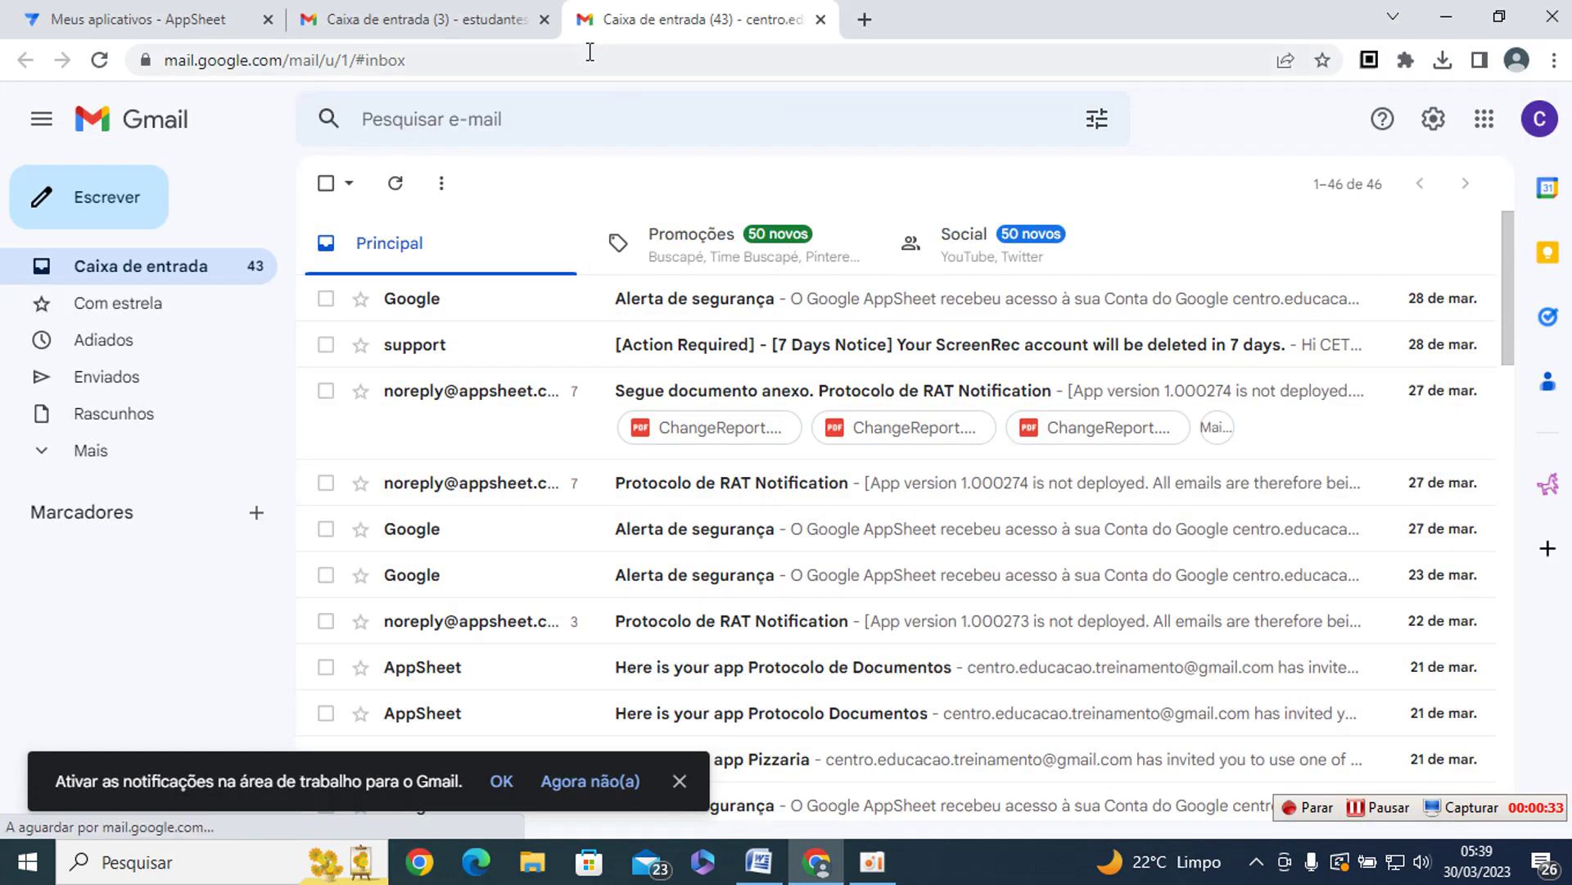
- Load gmail.com and open Google Drive from the Google apps launcher
click(590, 57)
text(gma)
key(Return)
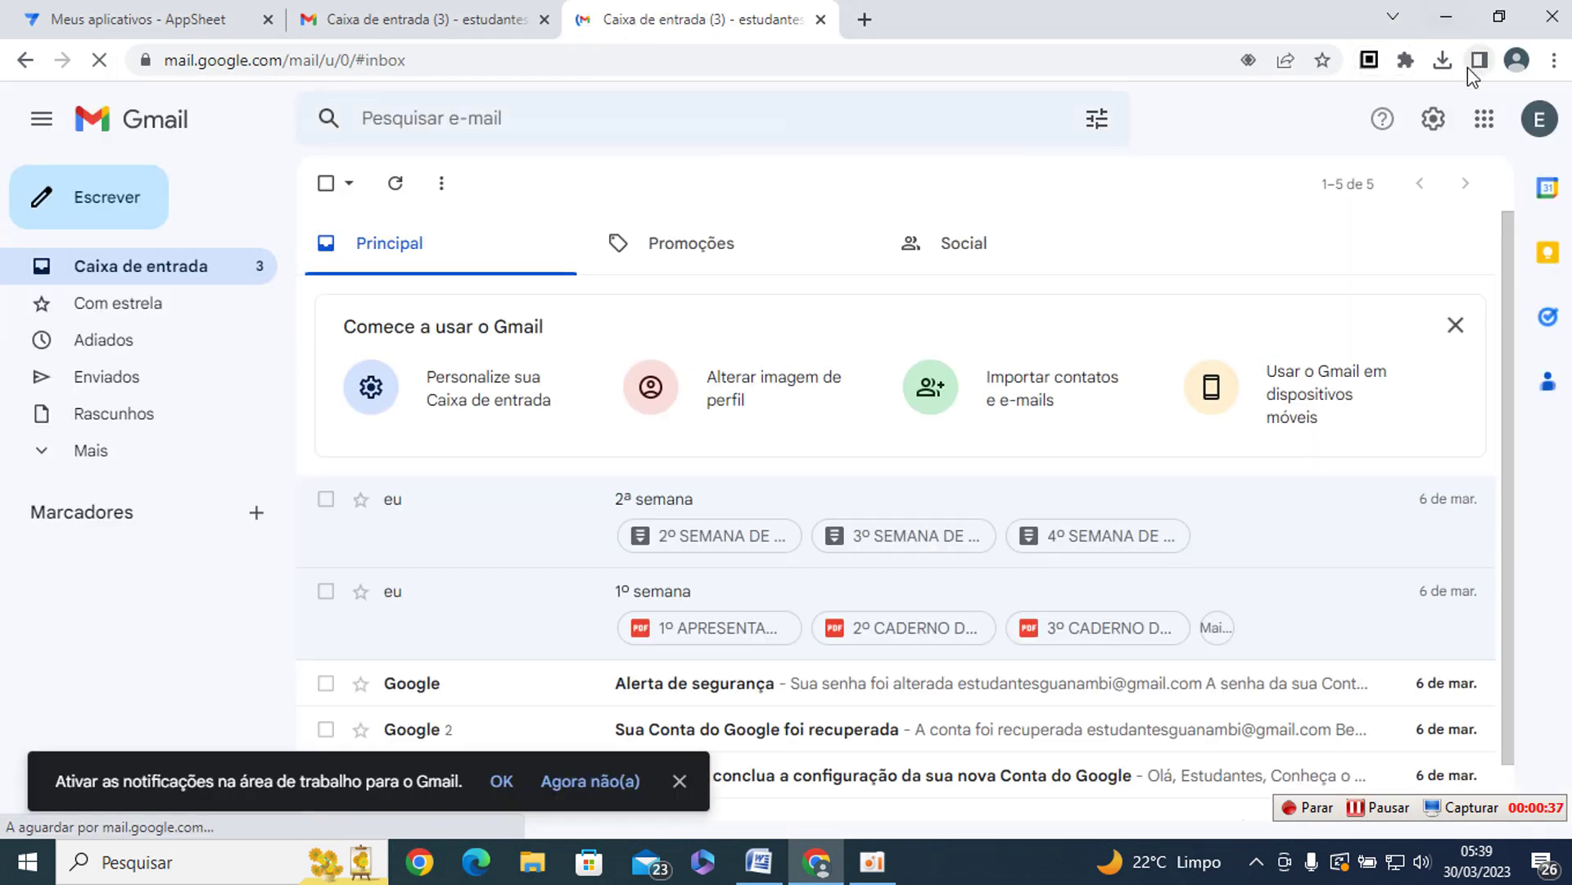
click(1484, 119)
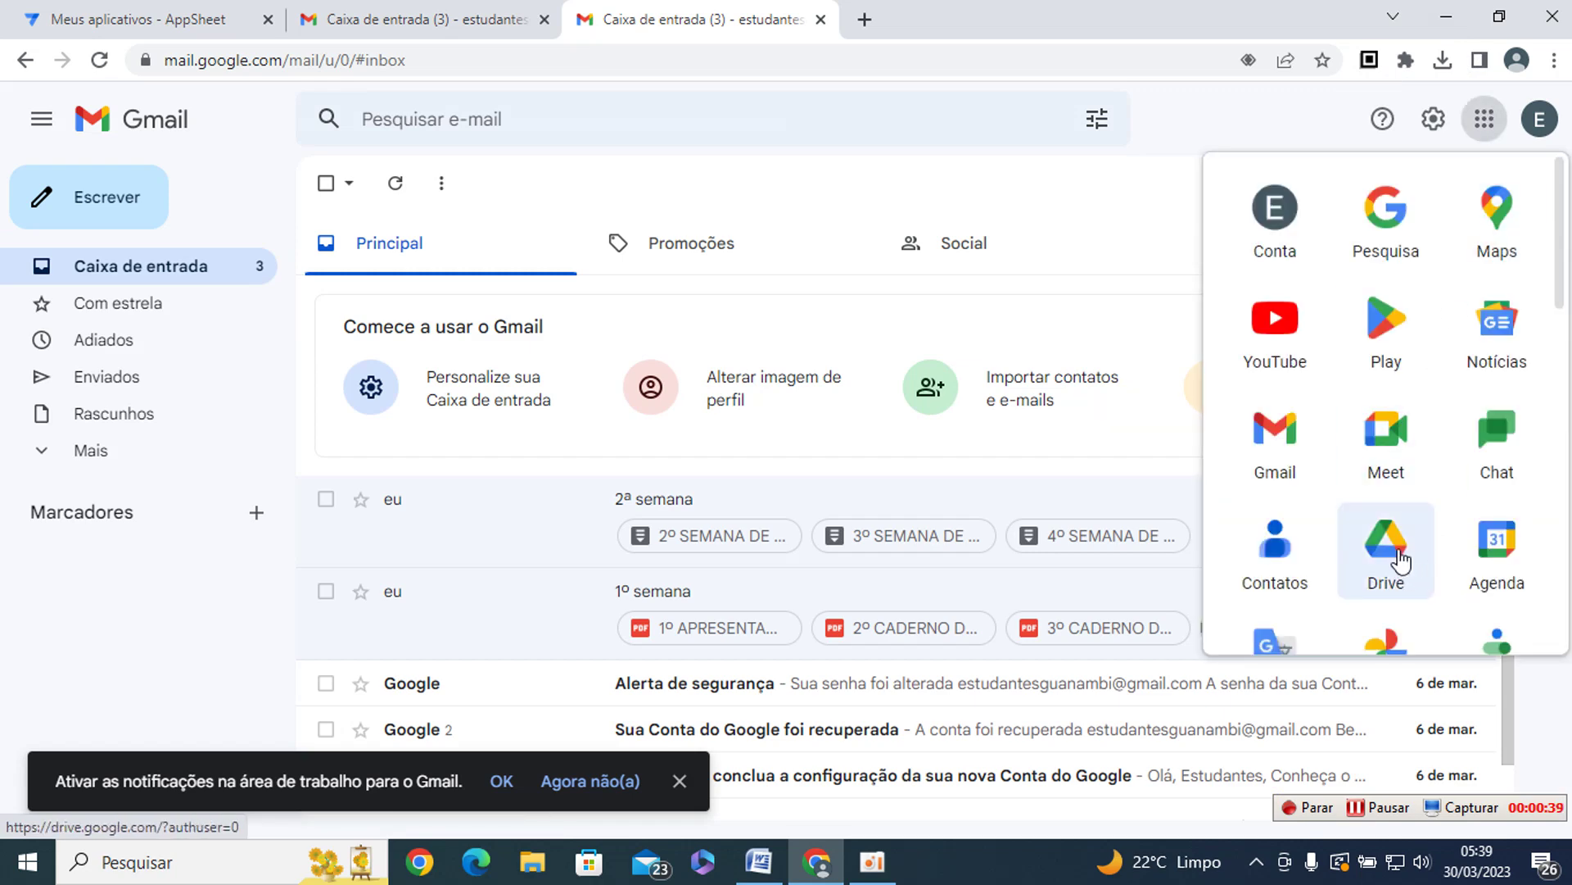
click(1386, 540)
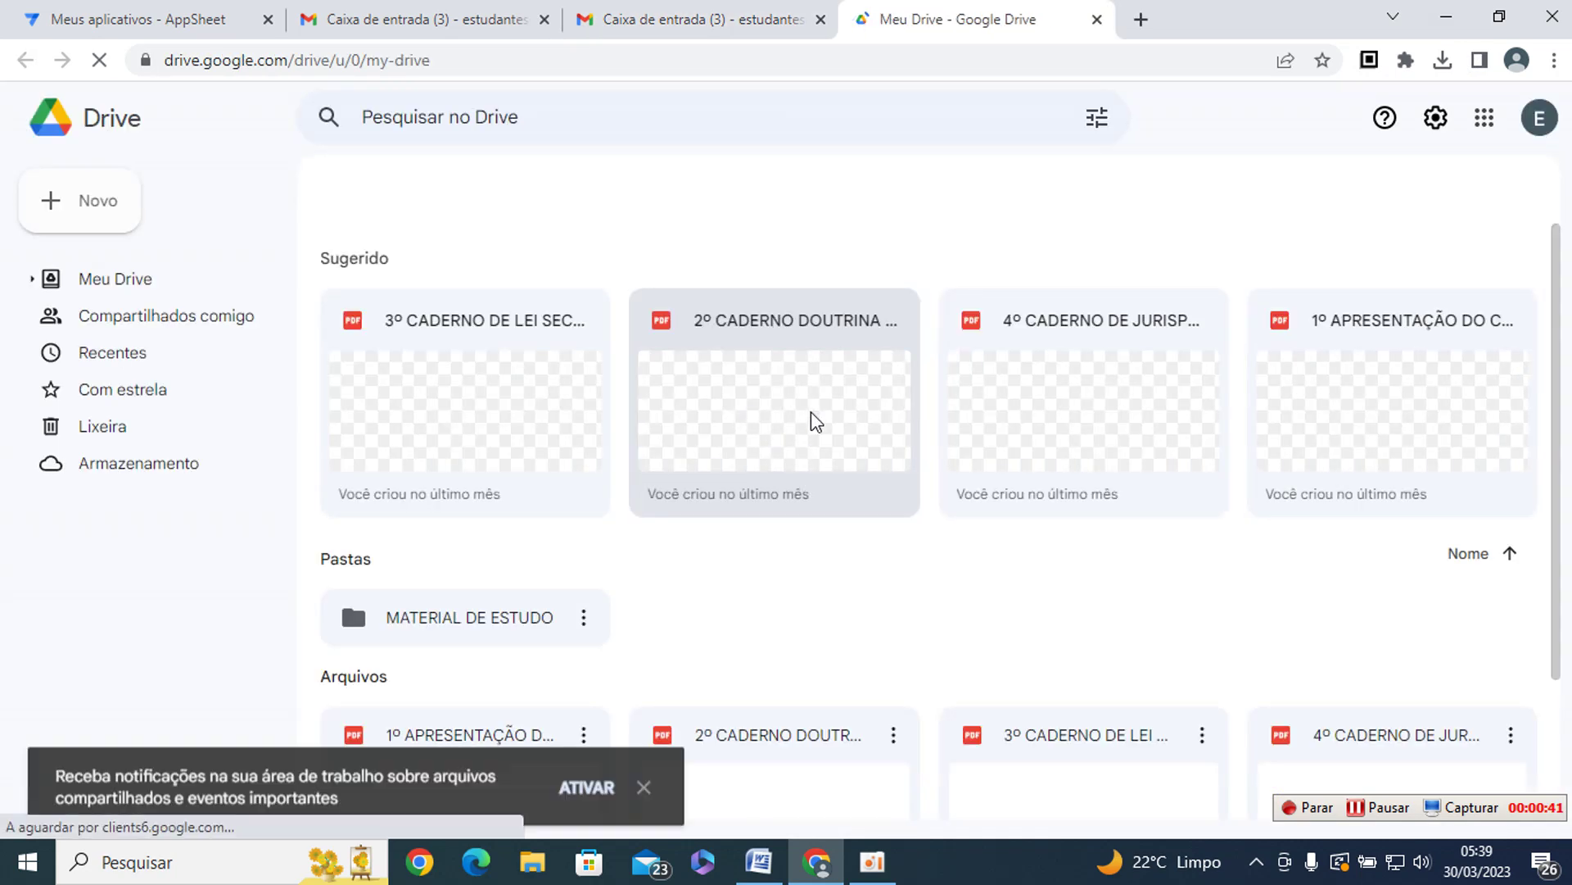
- Switch Drive to the second Google account and open its APP folder in Meu Drive
scroll(1416, 407, down, 1)
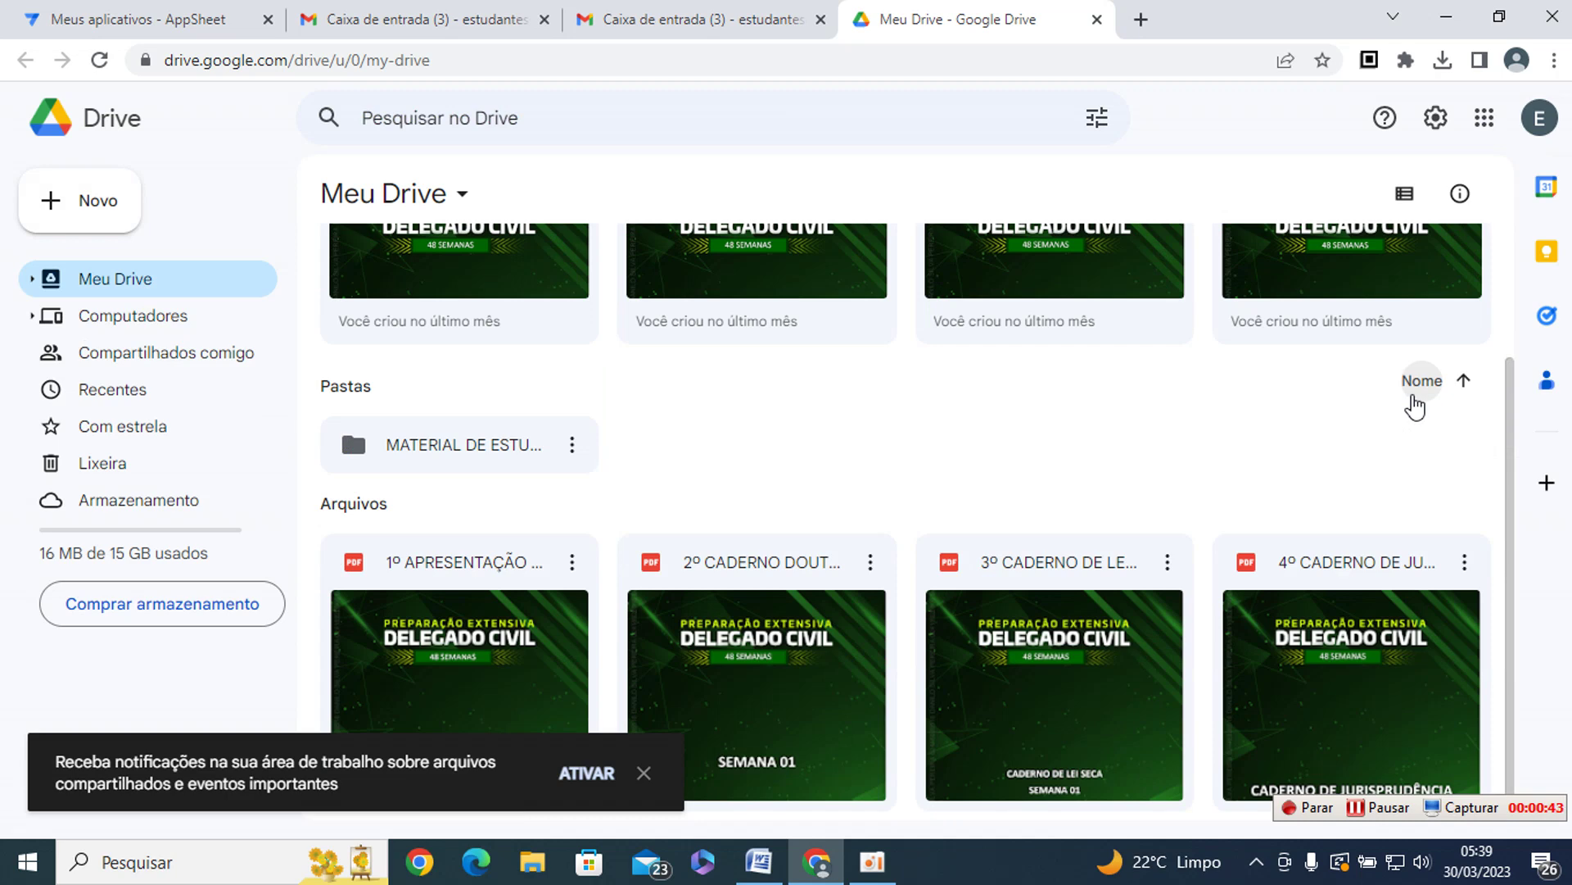
click(1537, 122)
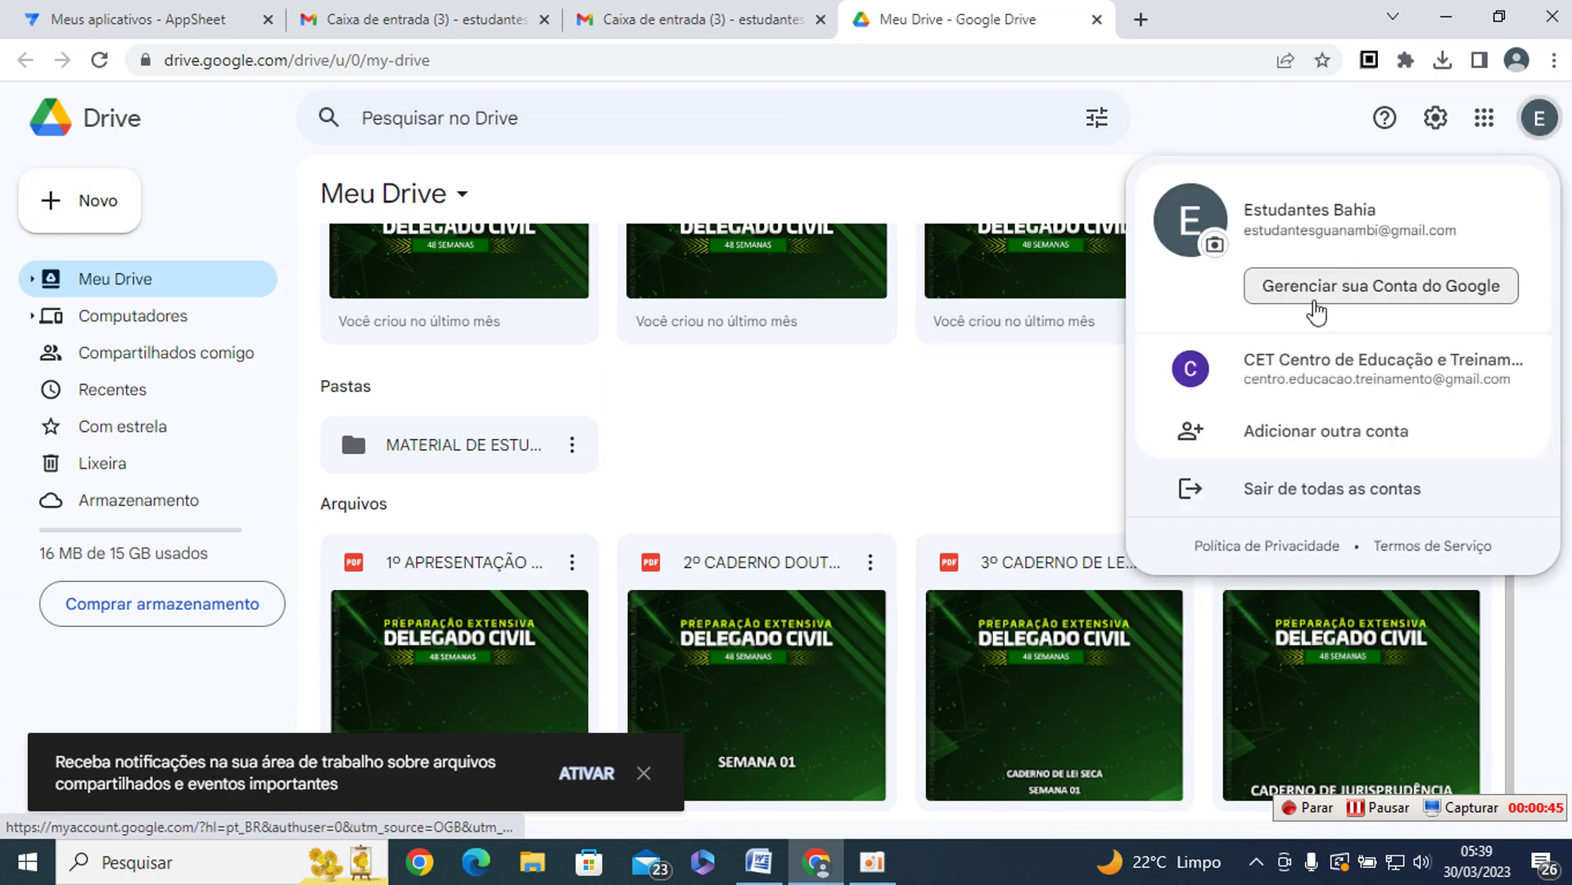
click(1292, 369)
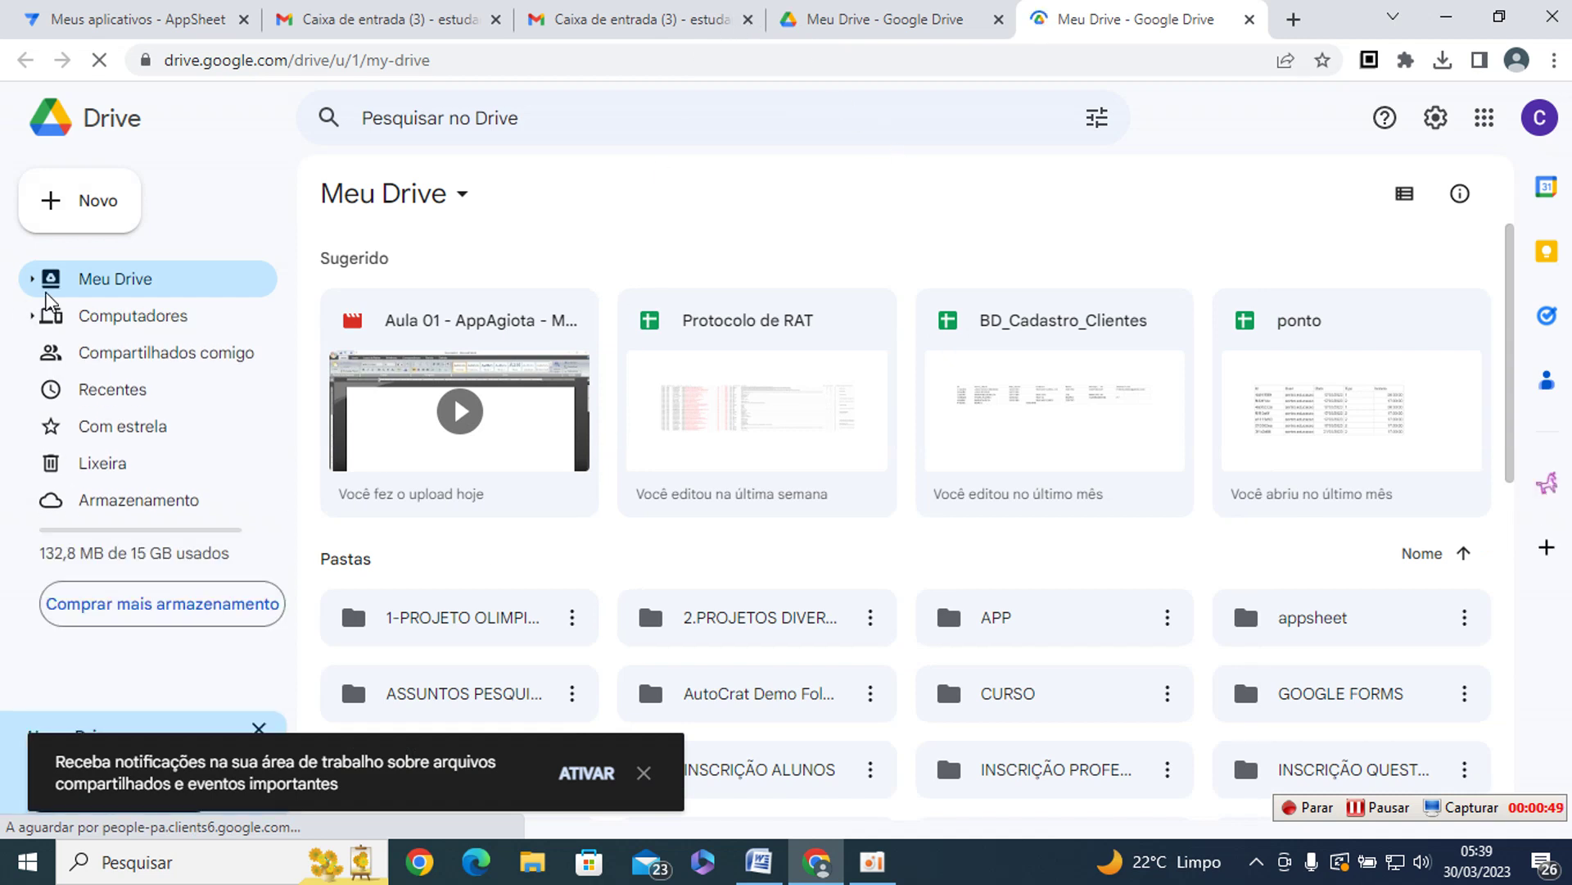
double_click(1007, 618)
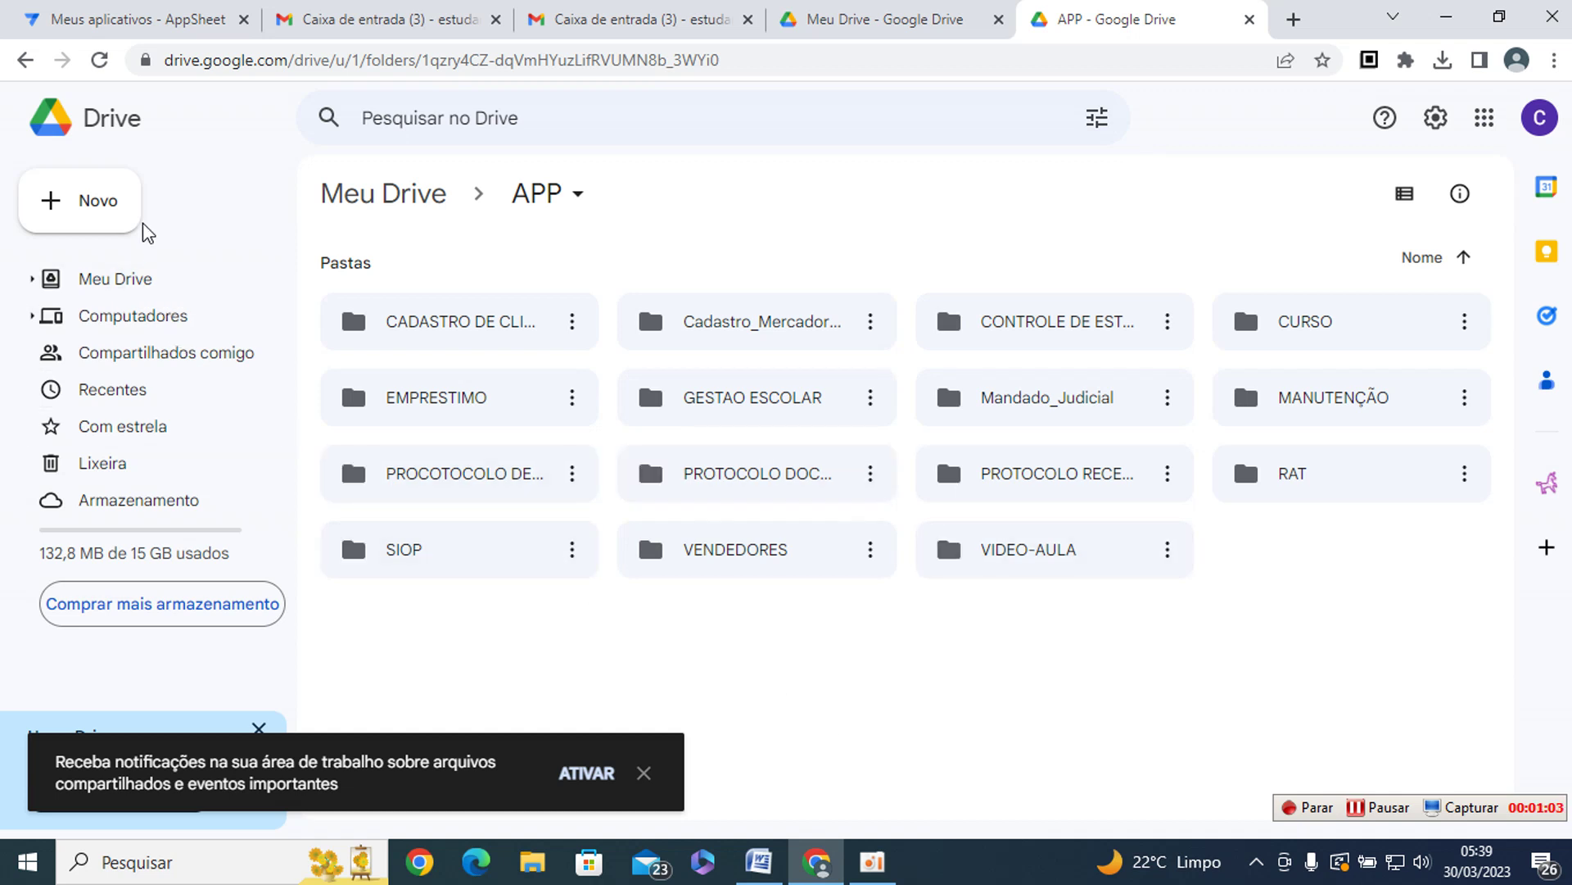
click(100, 205)
- Create a new folder named APP_AGIOTA inside APP and open it
click(226, 216)
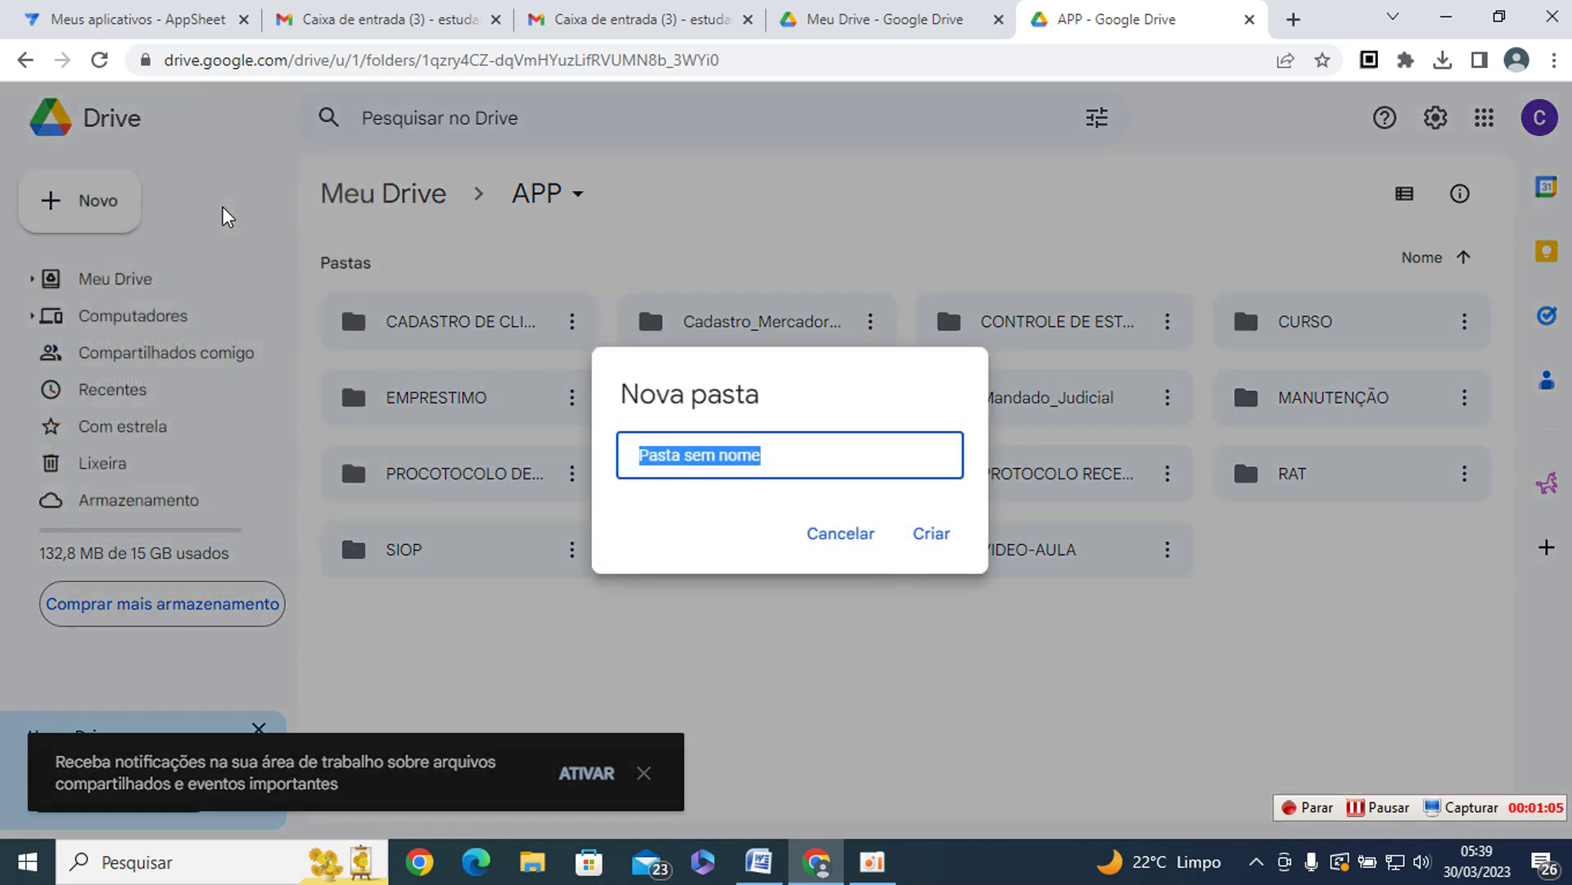
text(APPAGIOTA)
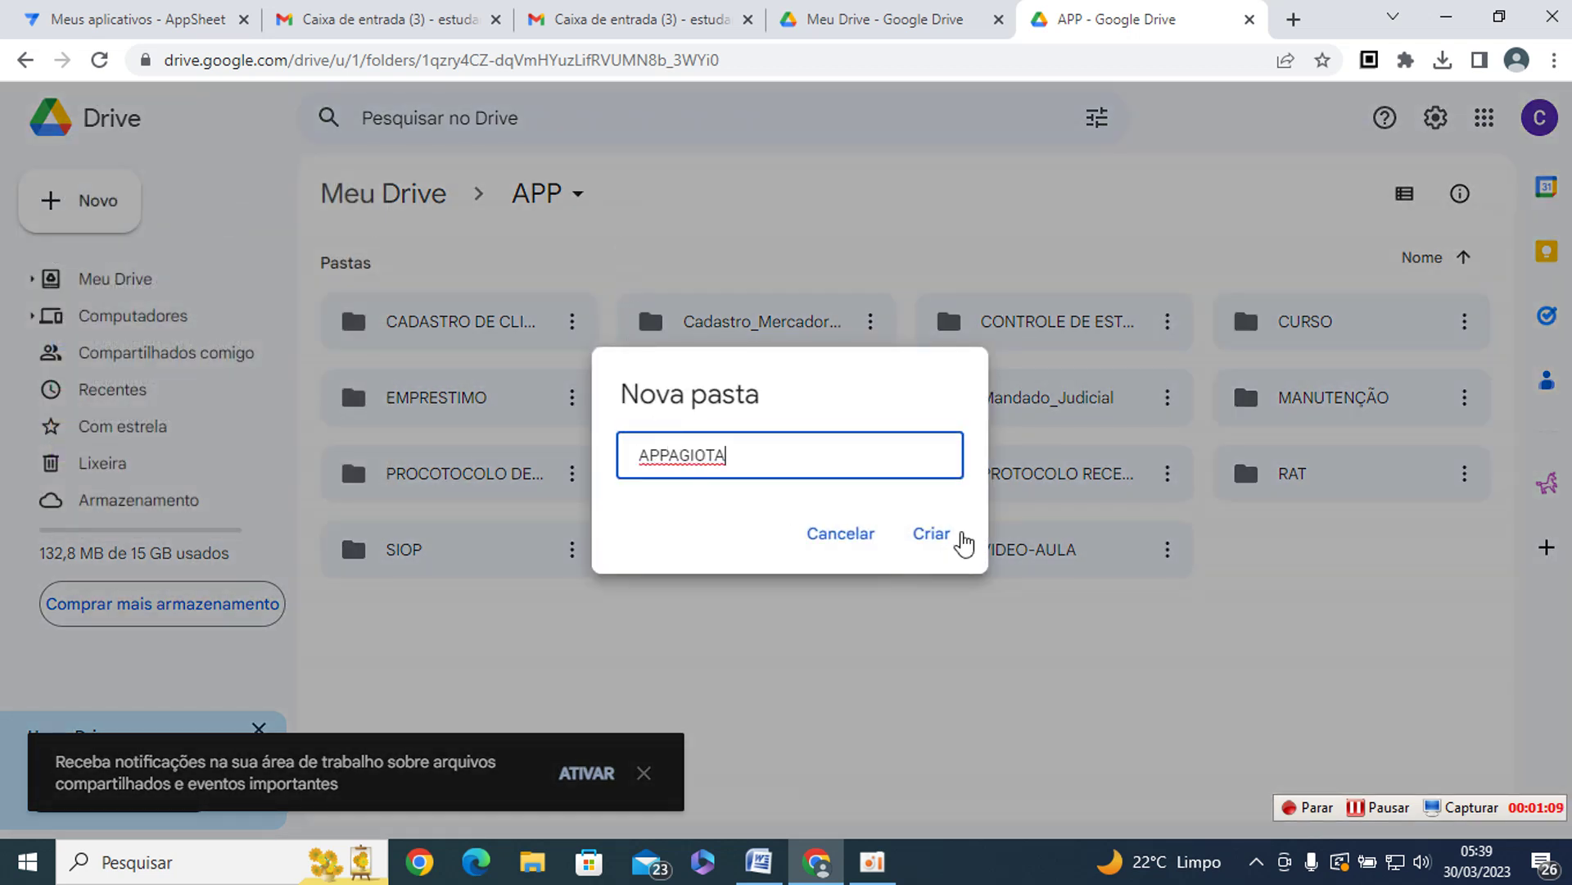
key(Left)
key(Left)
key(Left)
key(Left)
key(Left)
key(Left)
text(_)
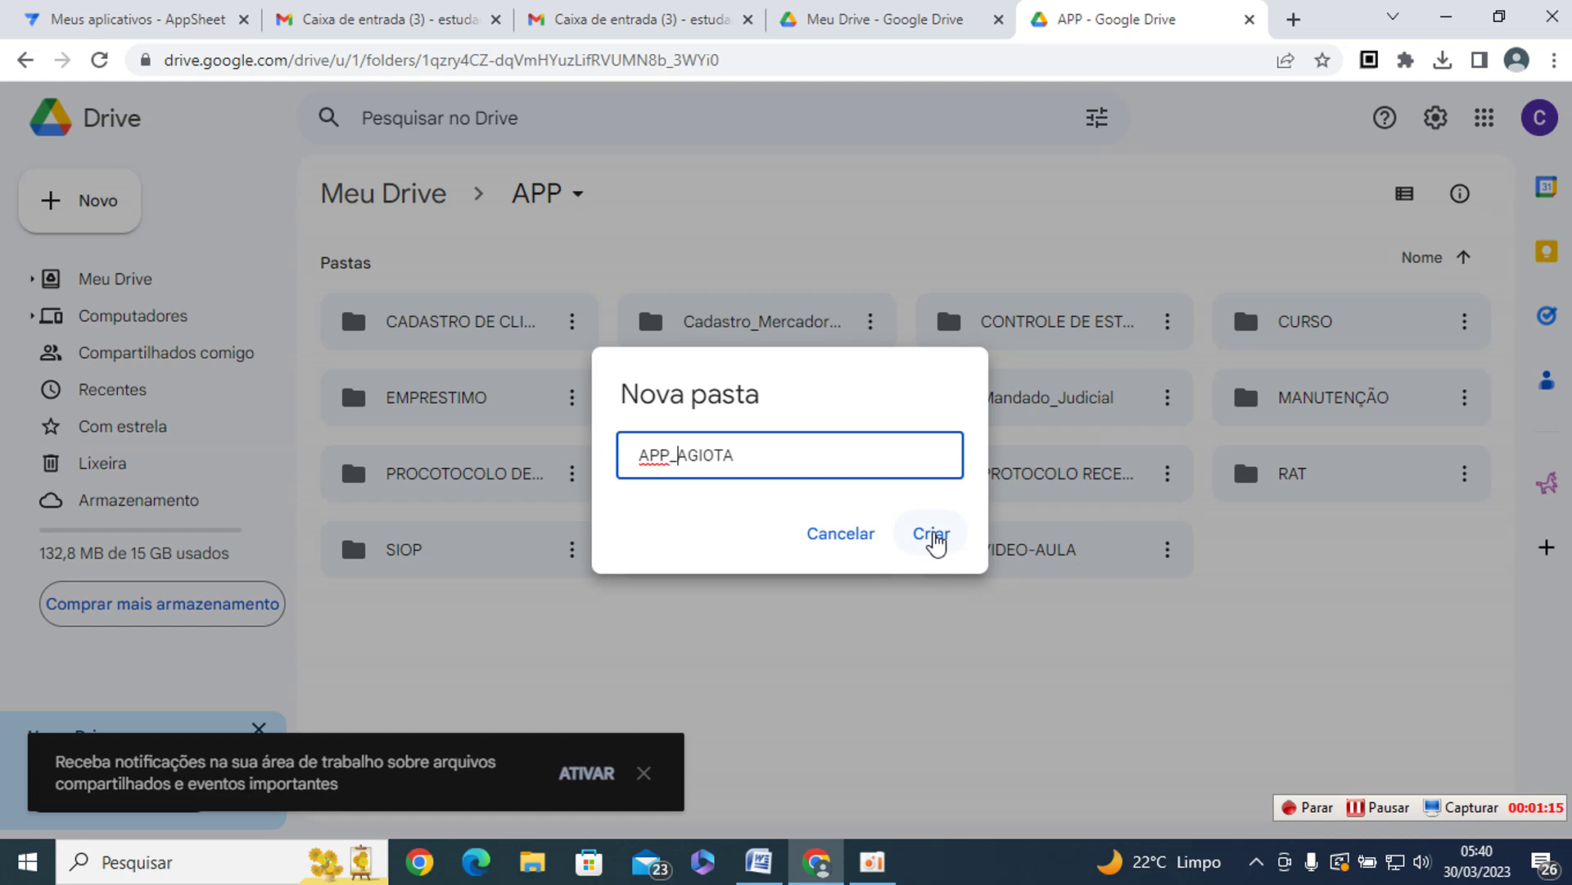
click(934, 535)
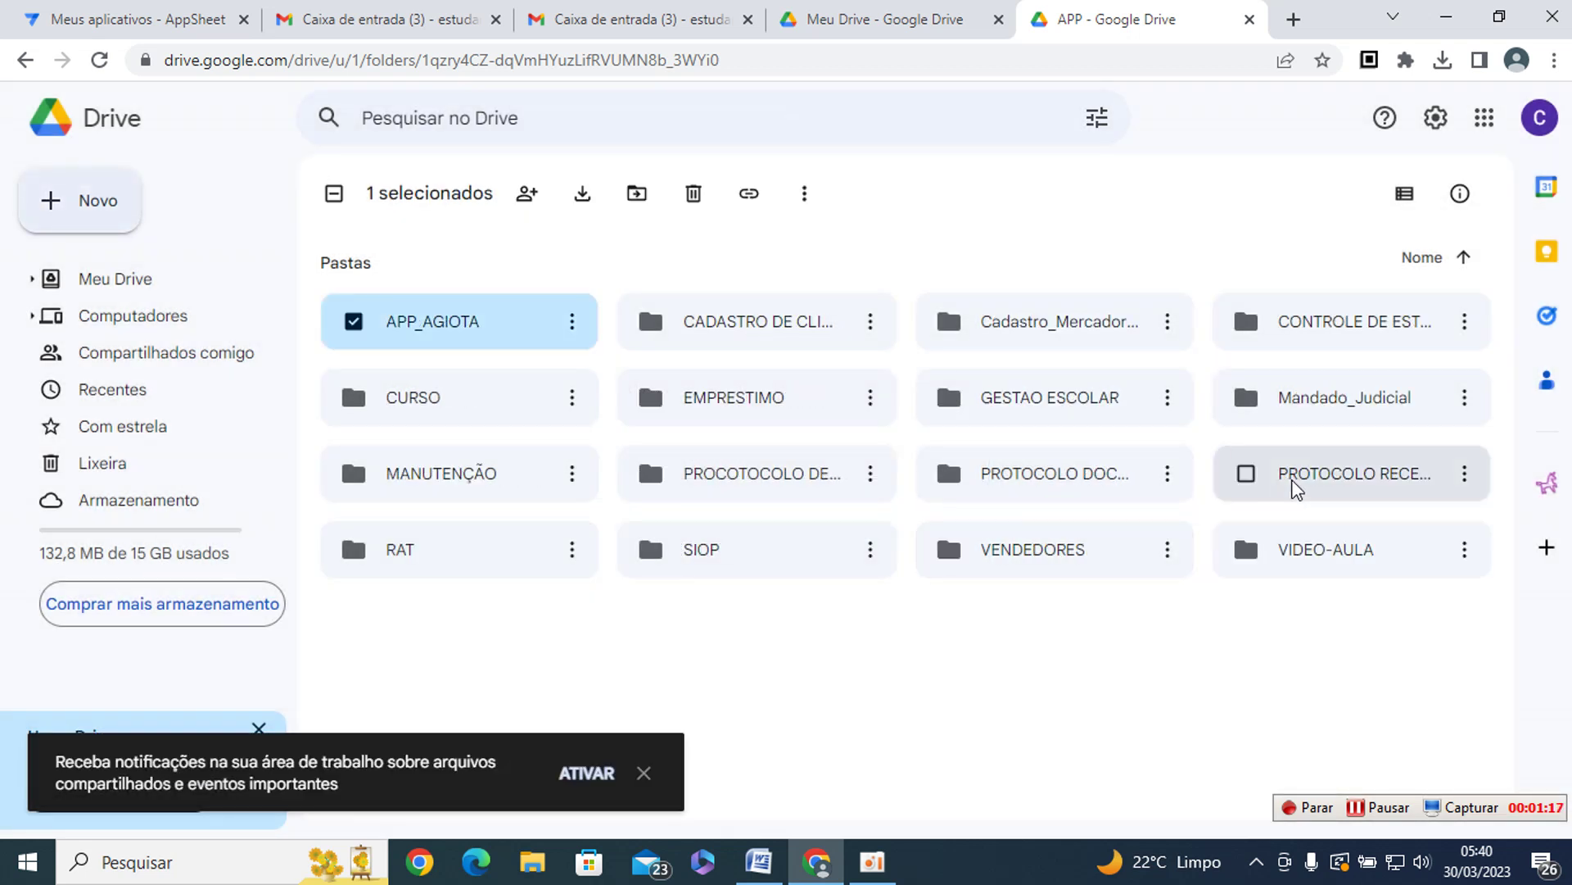
double_click(425, 335)
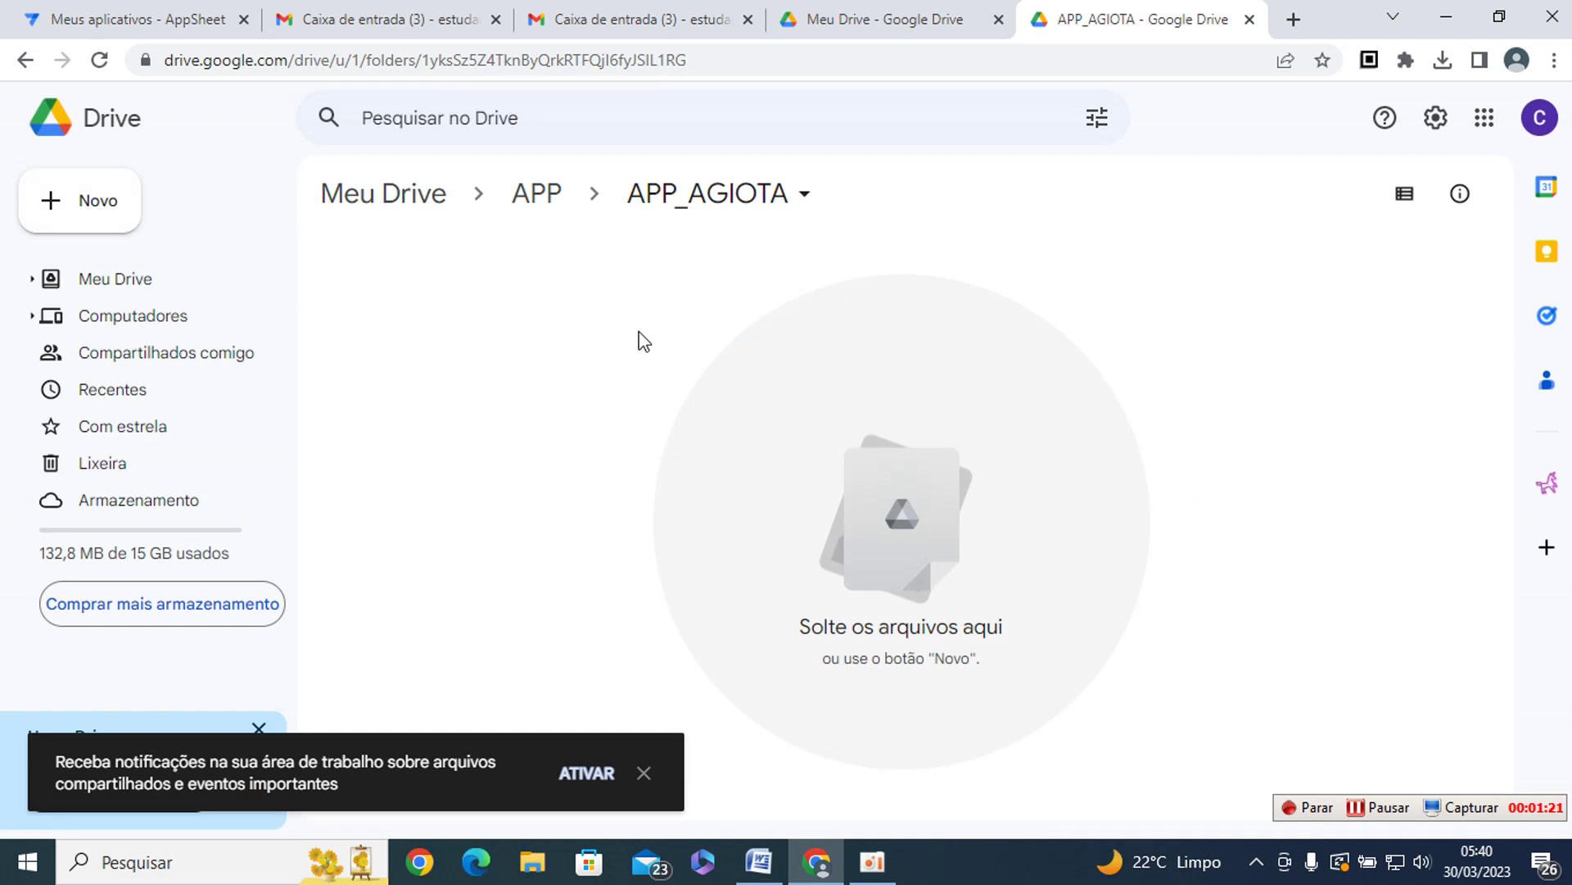
click(95, 211)
- Create a new Google spreadsheet in APP_AGIOTA and title it BDPagamentos
click(145, 388)
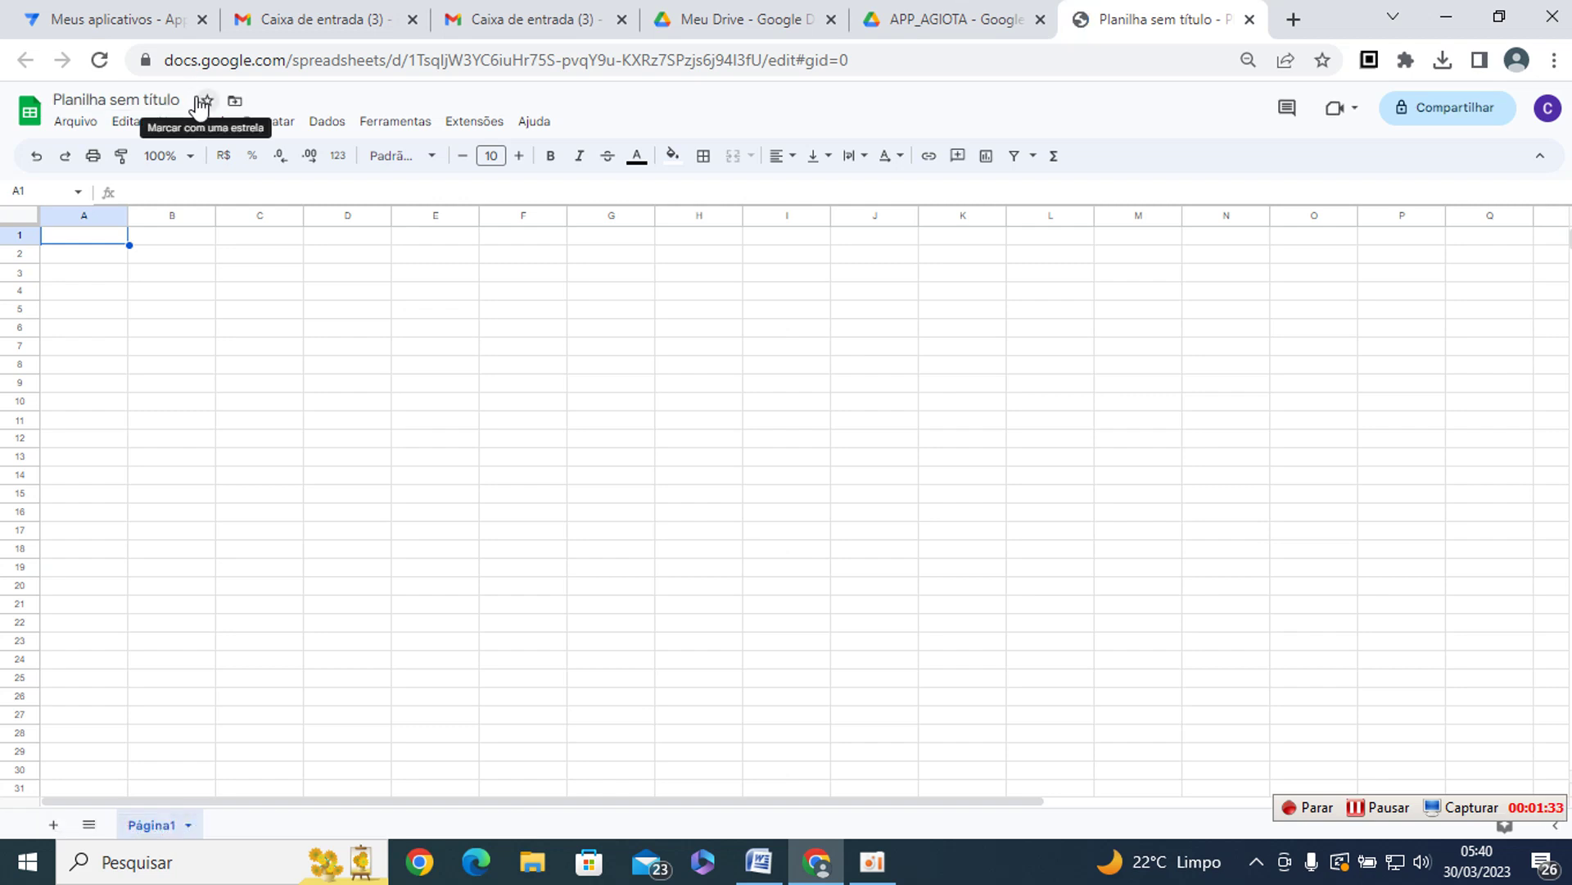
click(182, 99)
text(BD)
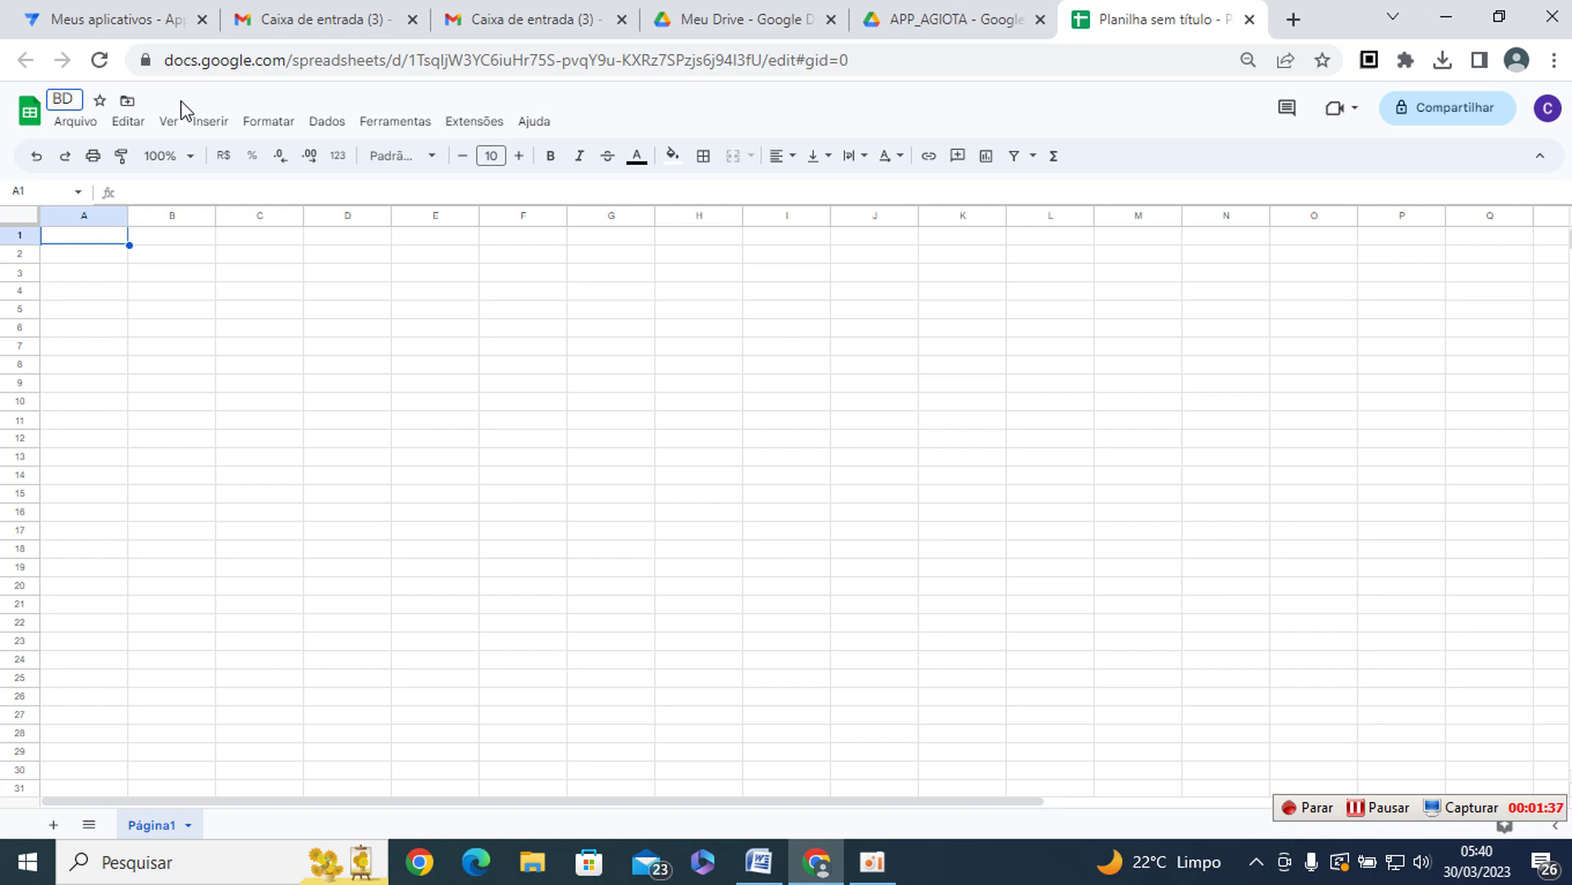
key(ctrl+p)
key(Escape)
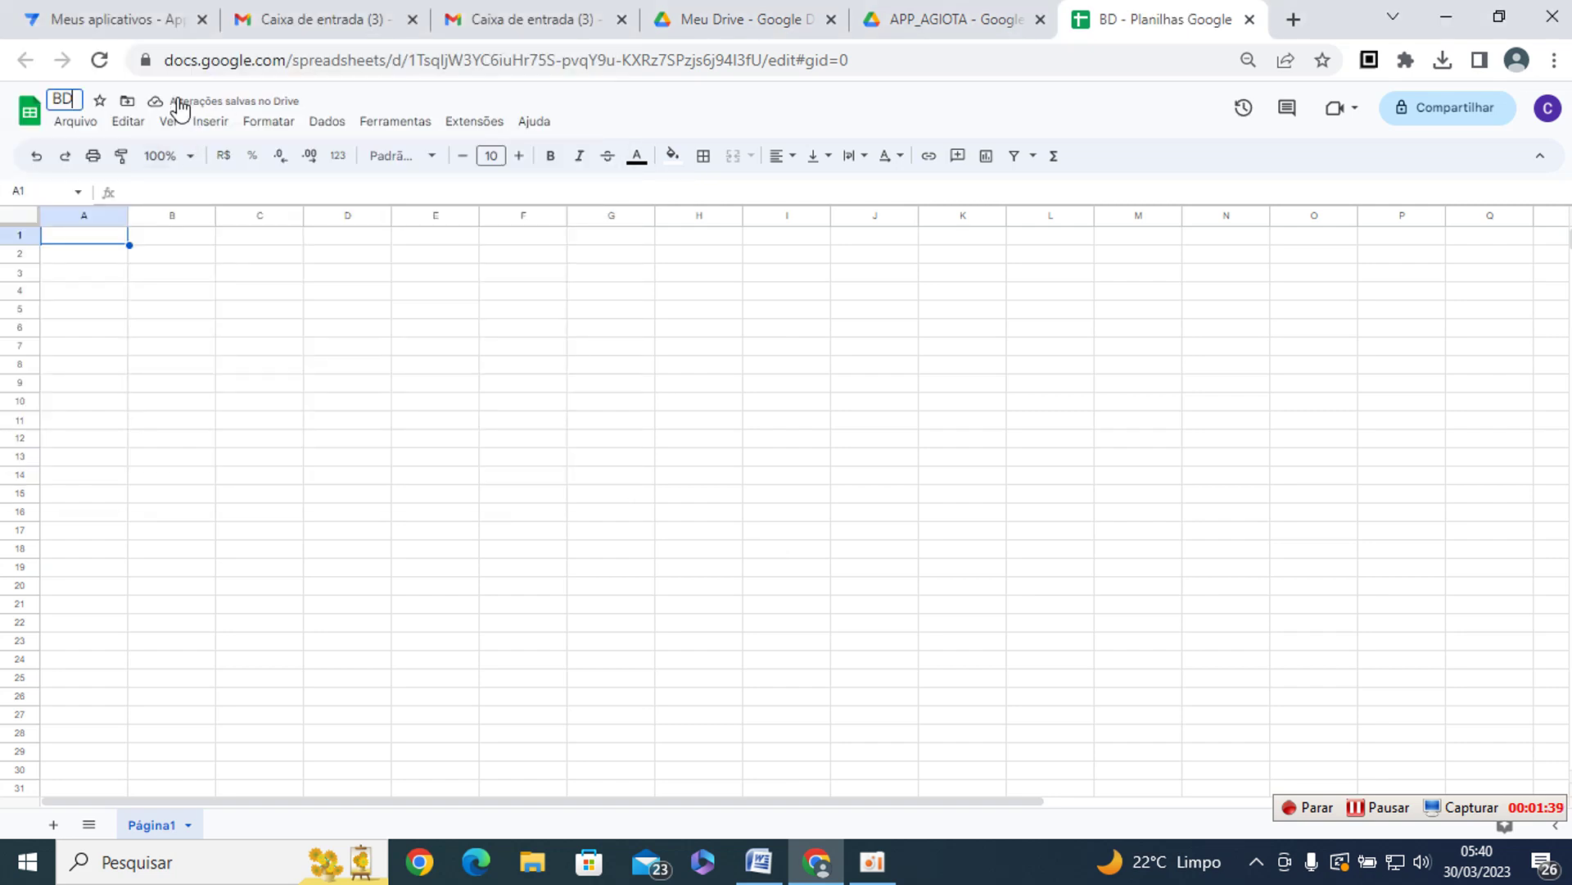
text(Pagamentos)
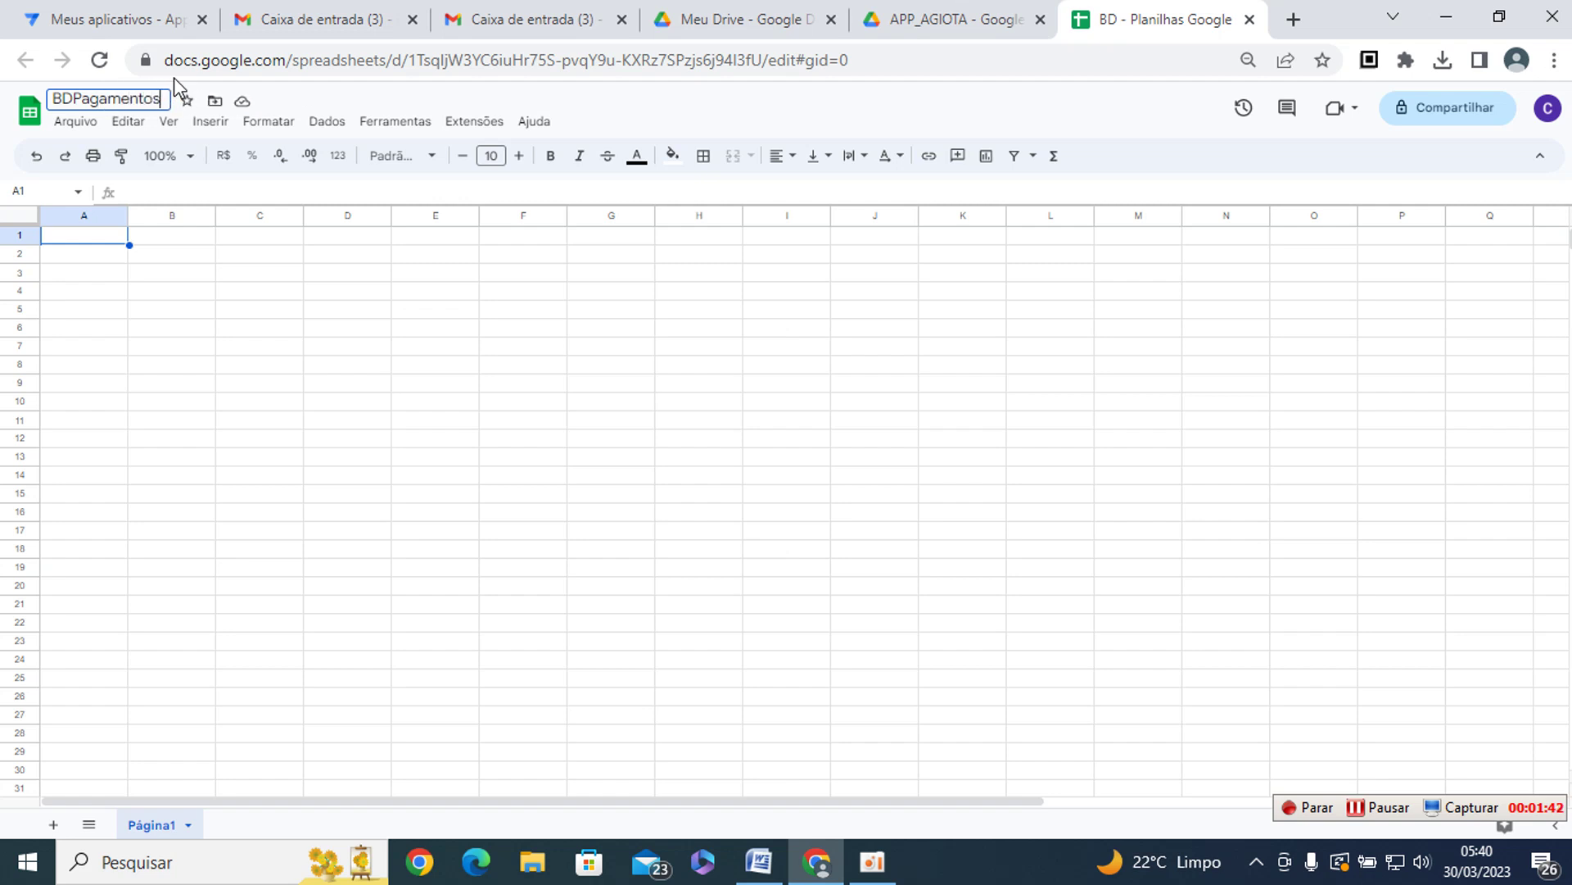
key(Return)
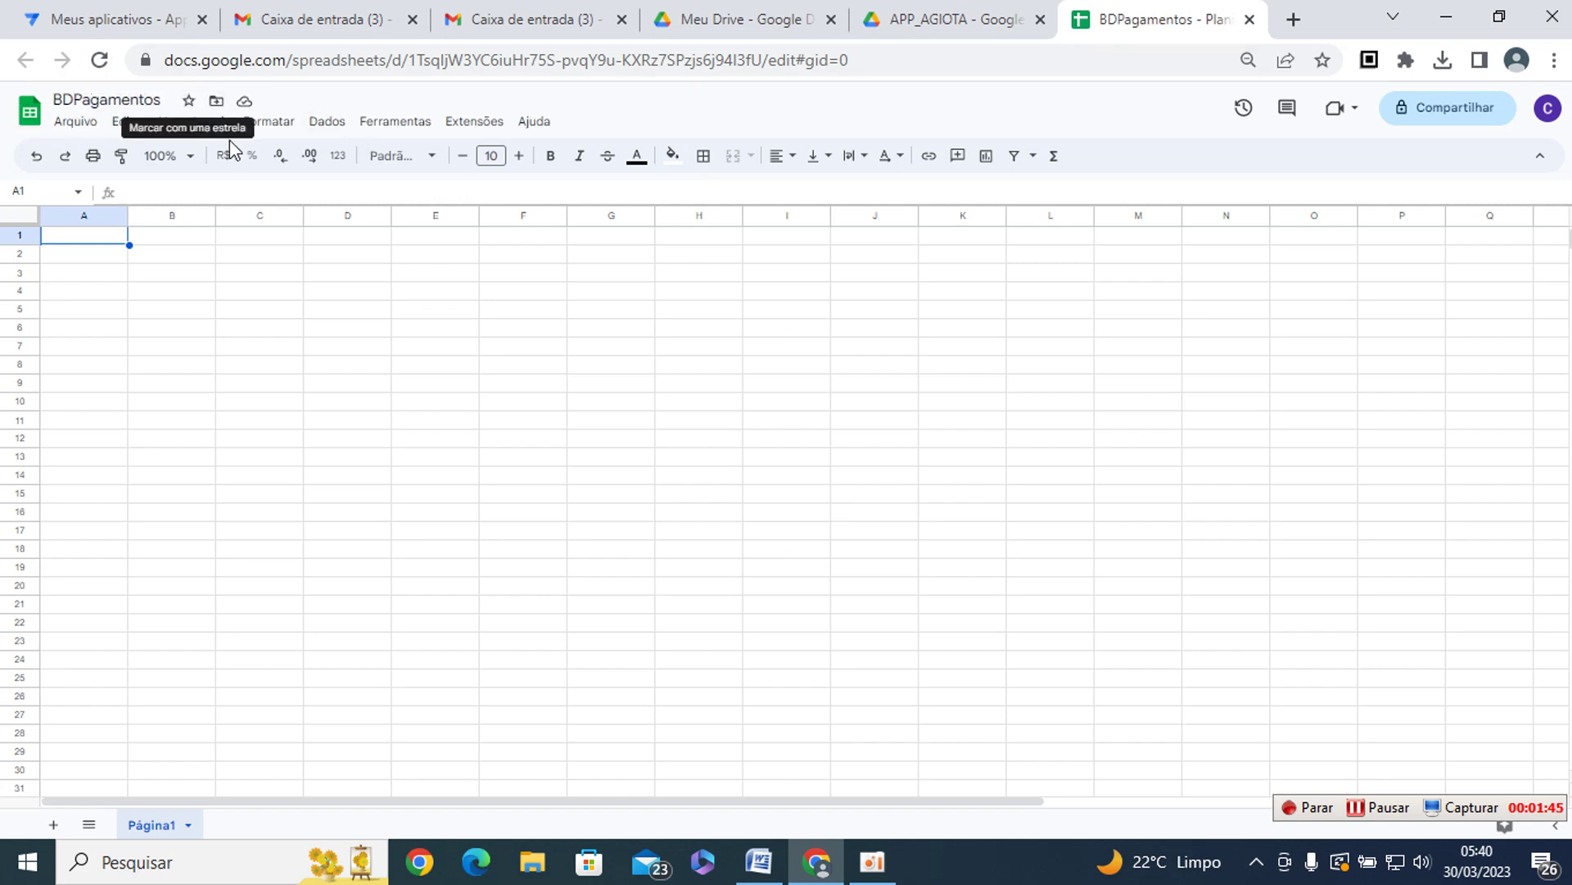
click(193, 380)
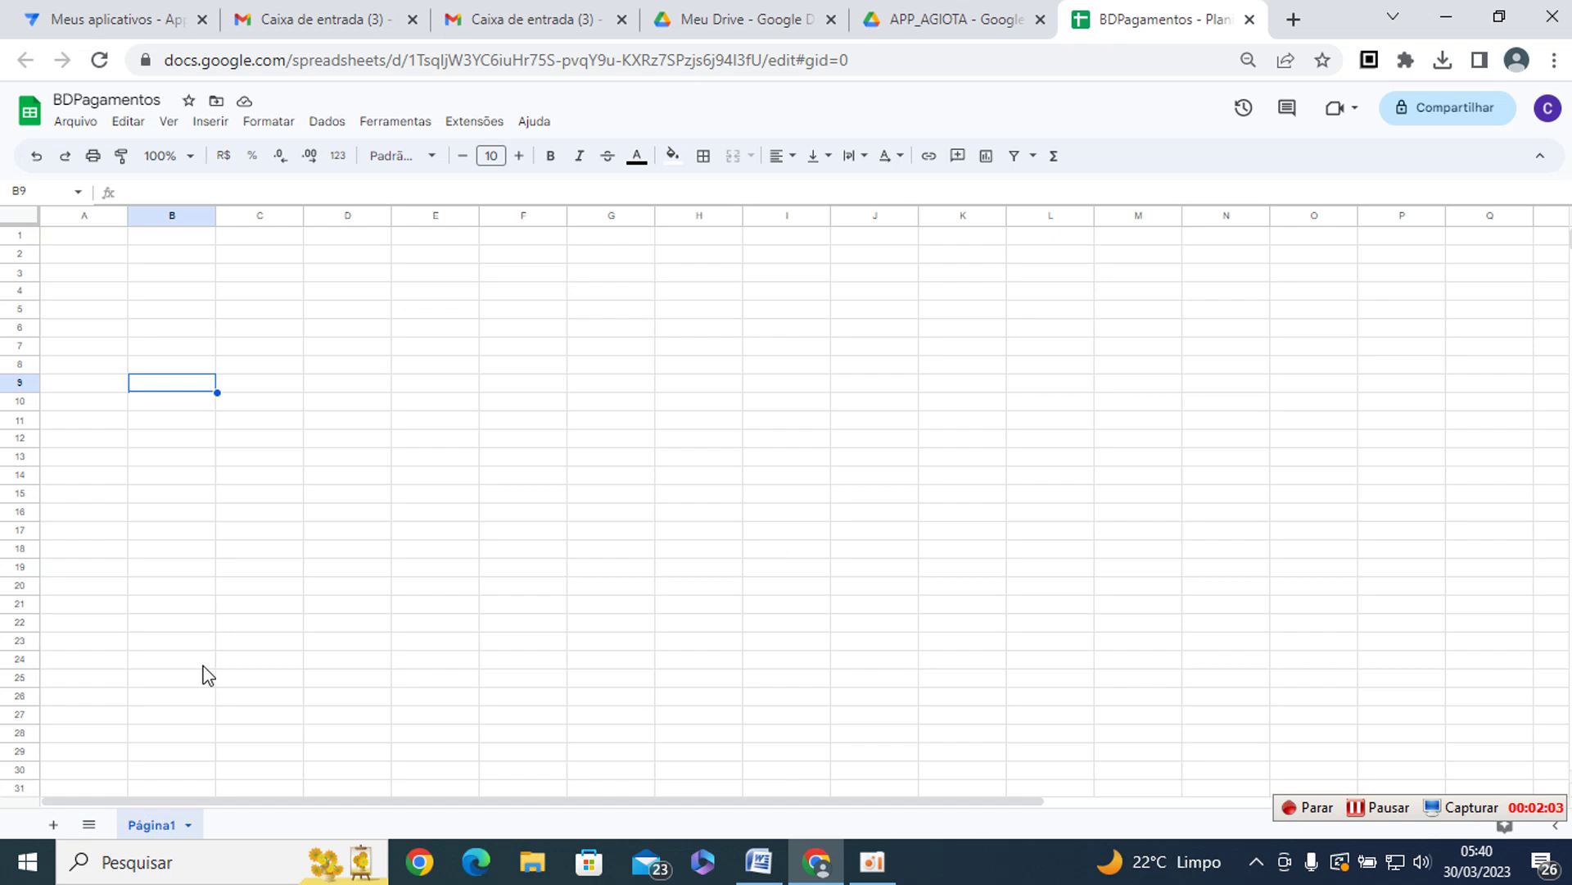
- Add two more sheets, Página2 and Página3, and return to Página1
click(53, 824)
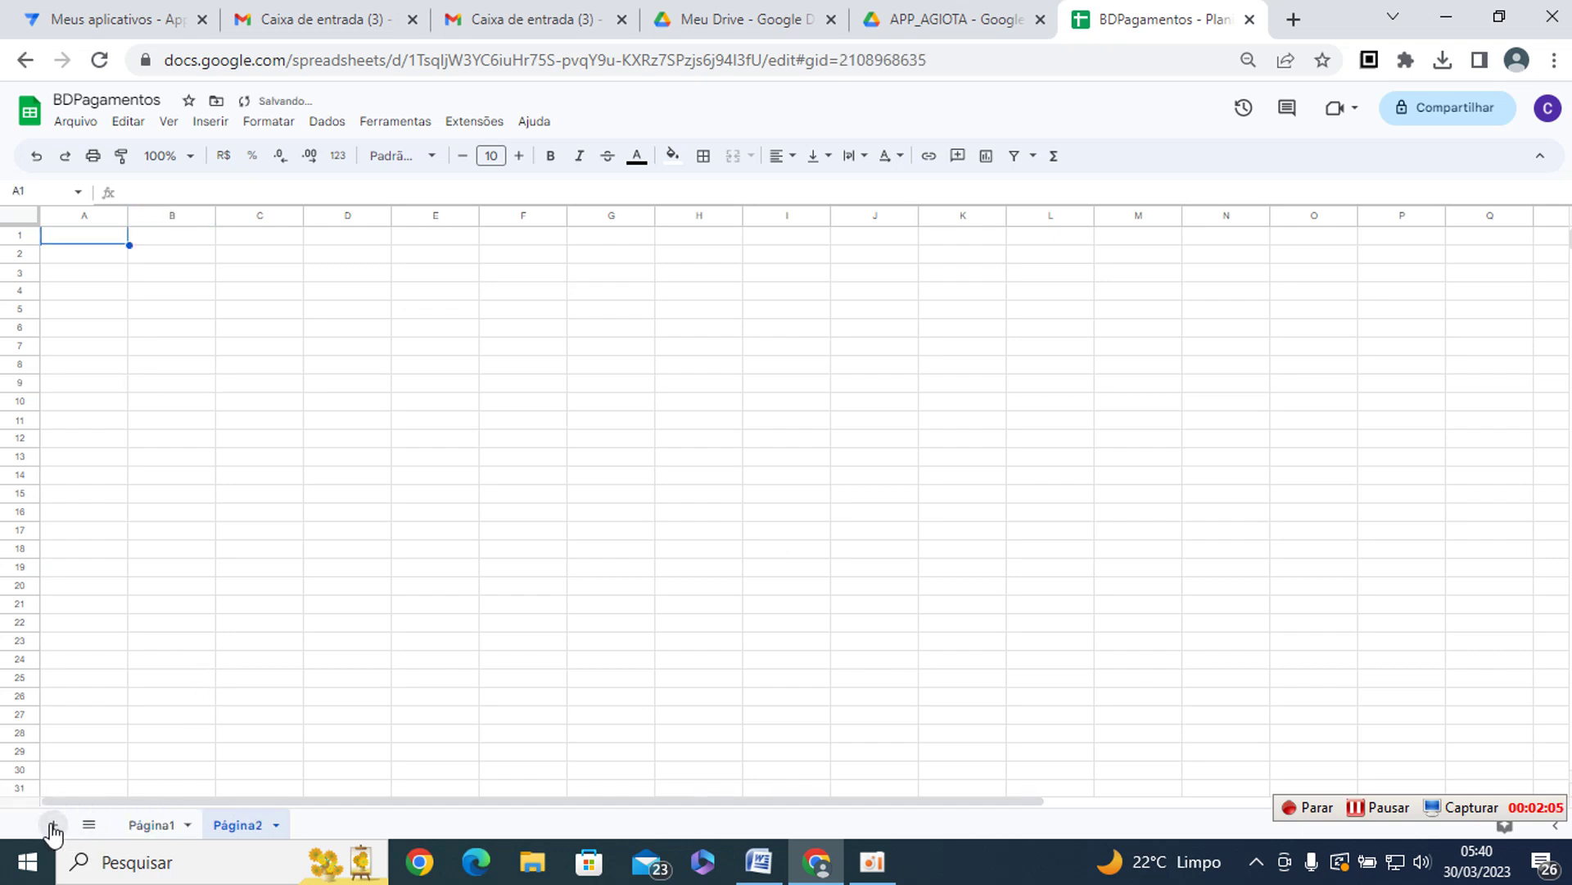
click(53, 825)
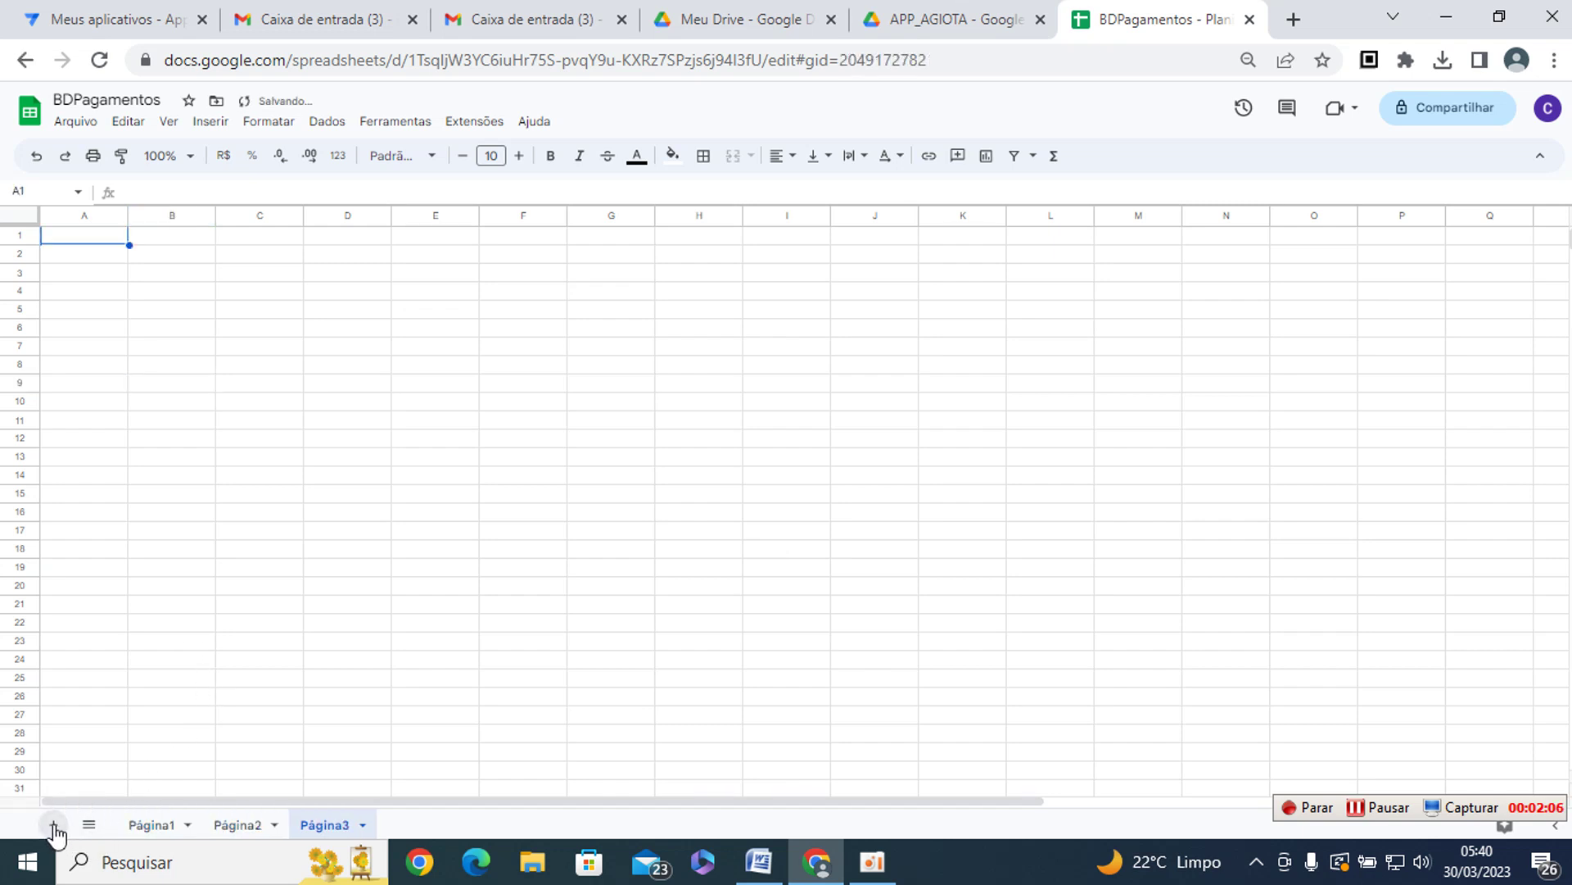
click(164, 827)
- Rename the first sheet Página1 to TBClientes
right_click(164, 831)
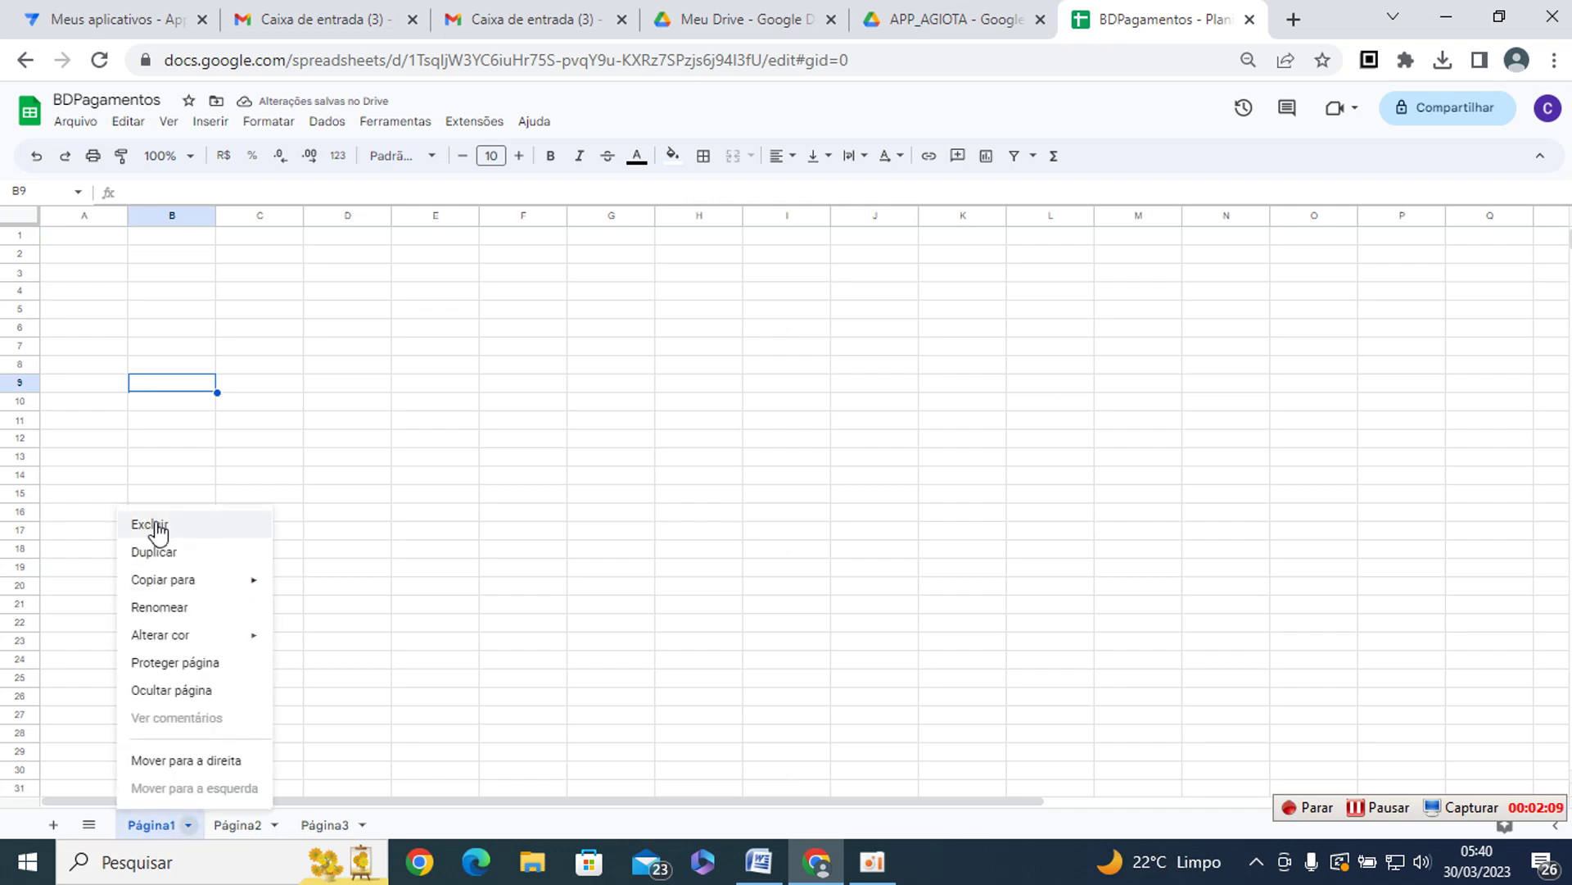
click(168, 607)
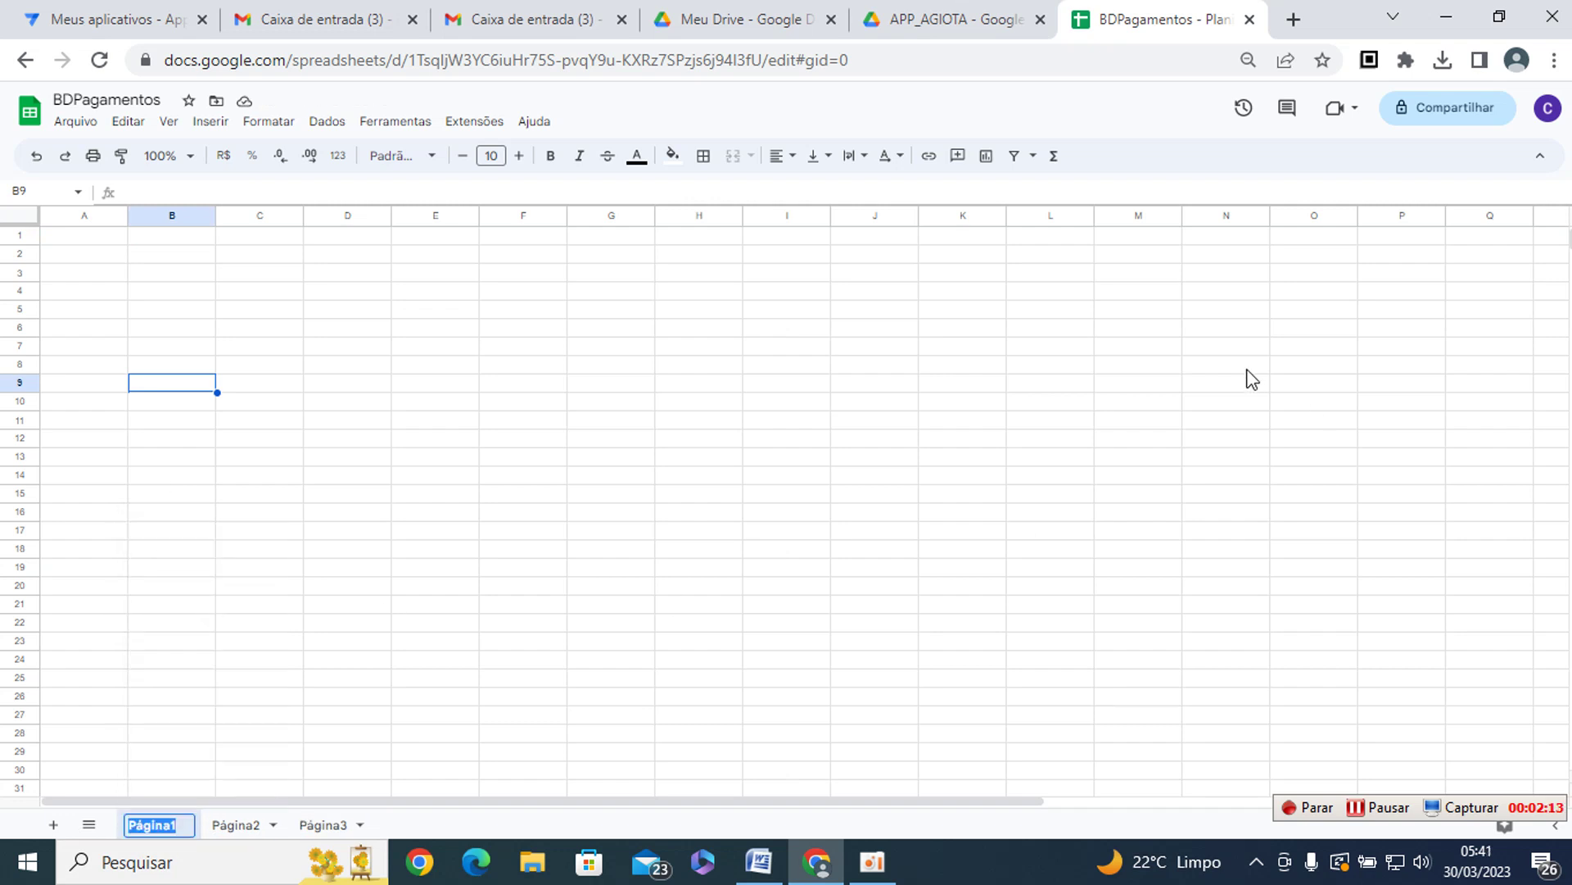
text(RT)
key(BackSpace)
key(BackSpace)
text(TB)
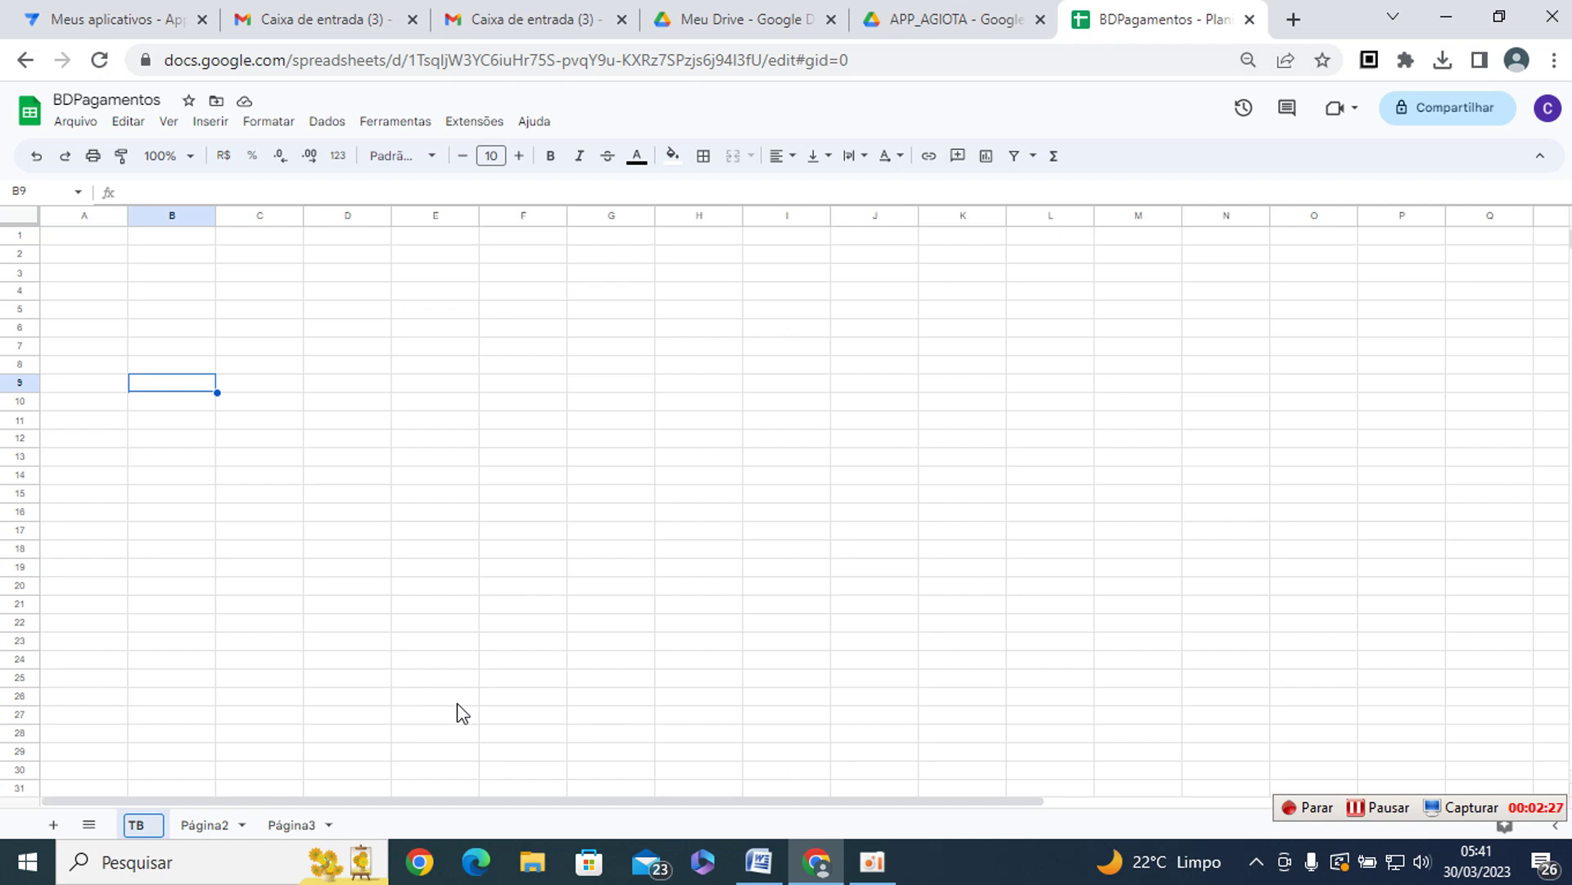
text(Clientes)
key(Return)
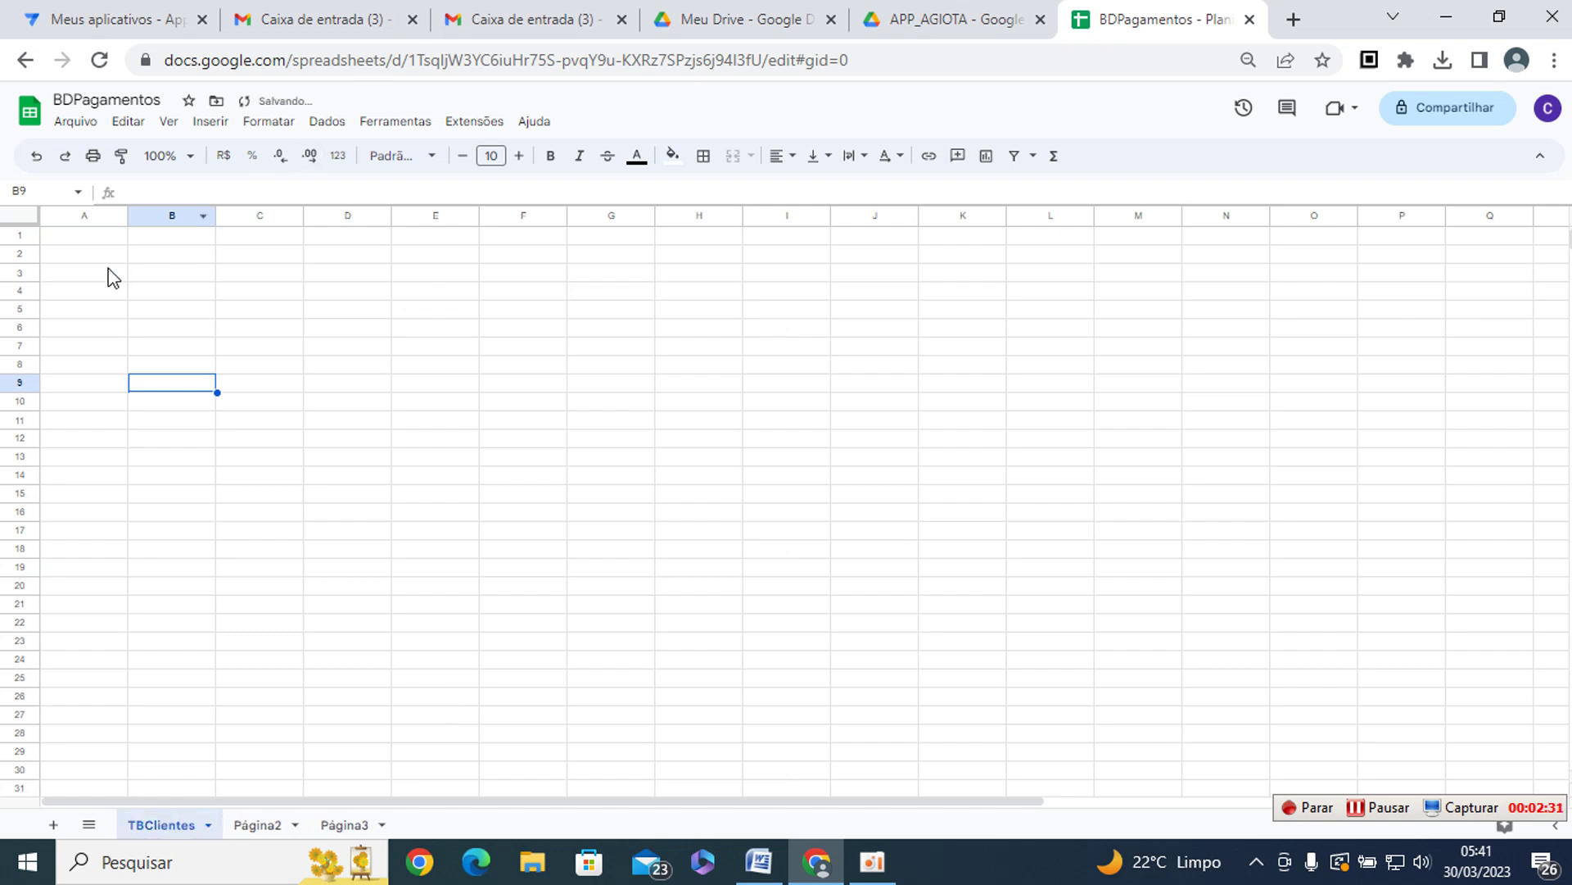
- Set the font size of the whole TBClientes sheet to 17
click(17, 216)
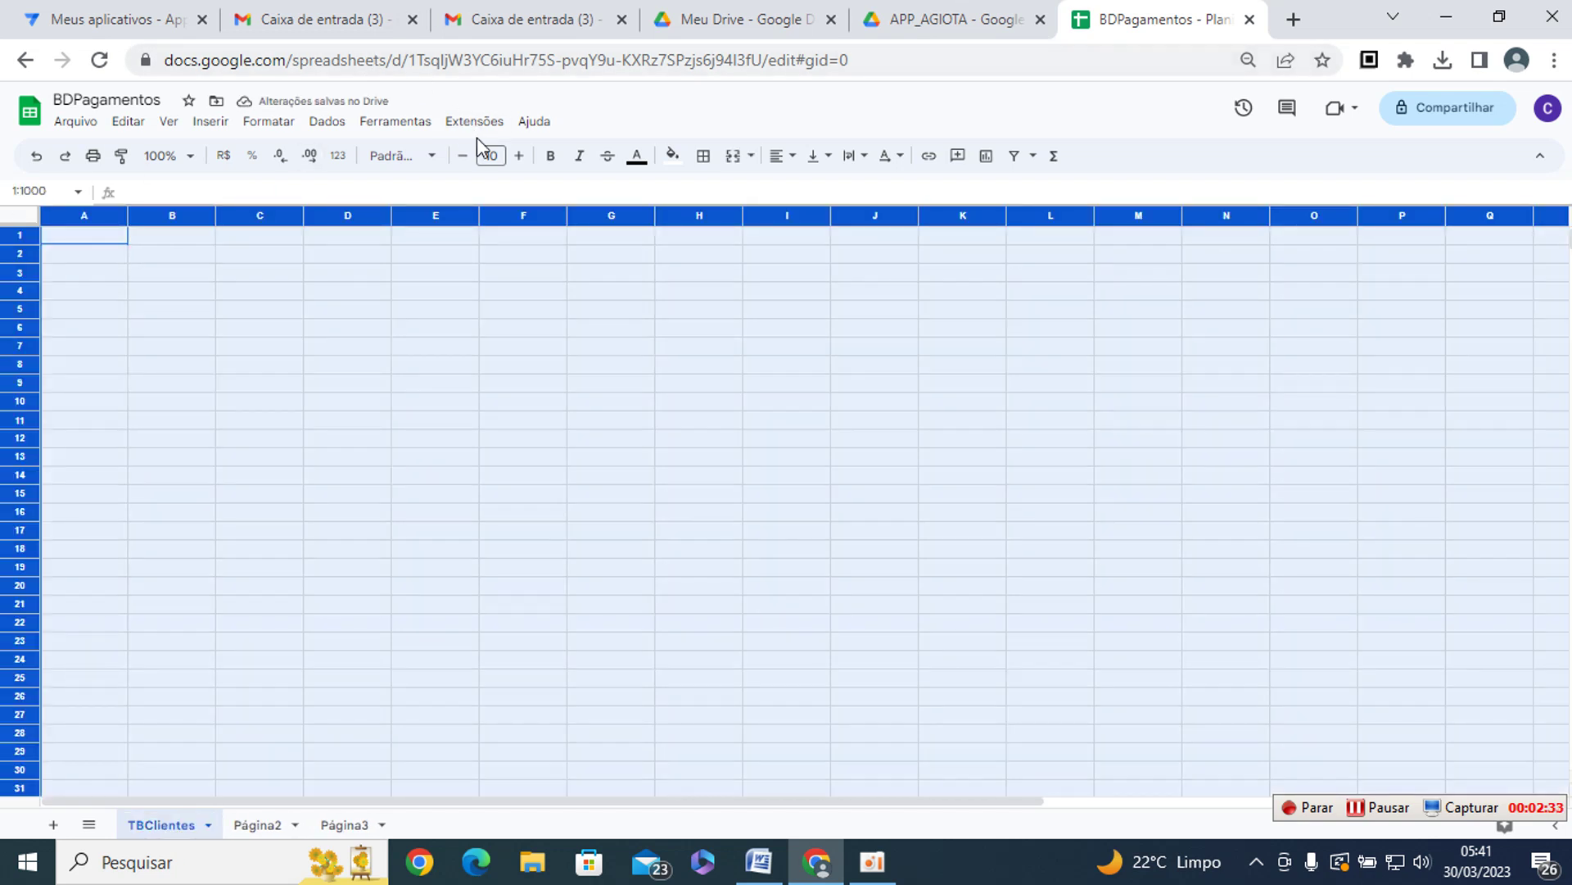
click(519, 156)
click(519, 155)
click(520, 155)
click(519, 155)
click(519, 155)
click(520, 156)
click(114, 239)
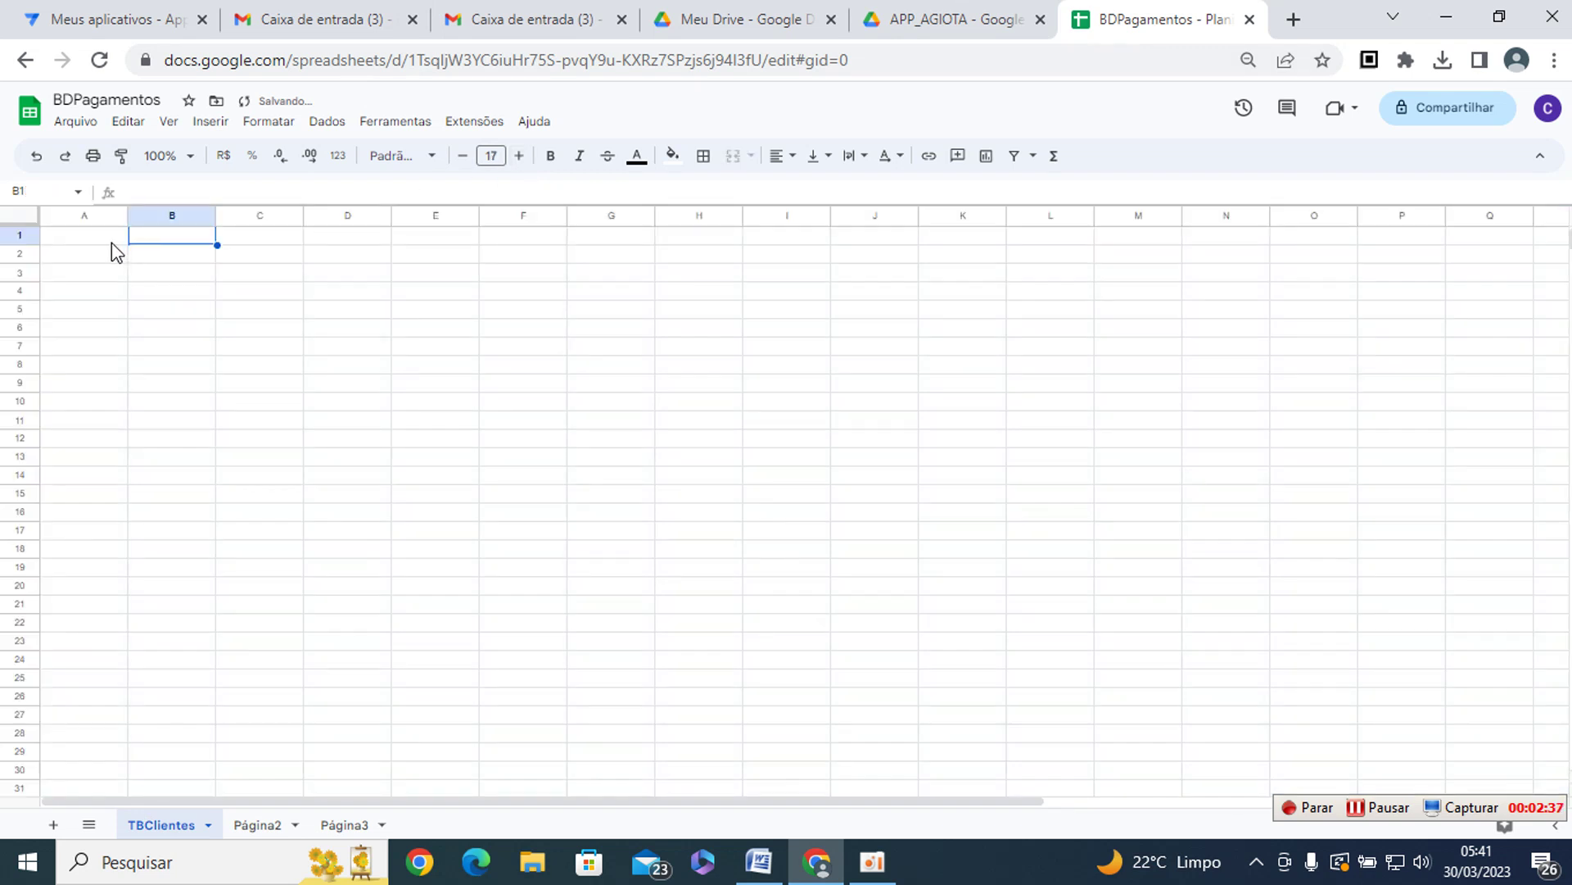
- Enter headers ID and NomeCliente in A1:B1, widening column B
text(ID)
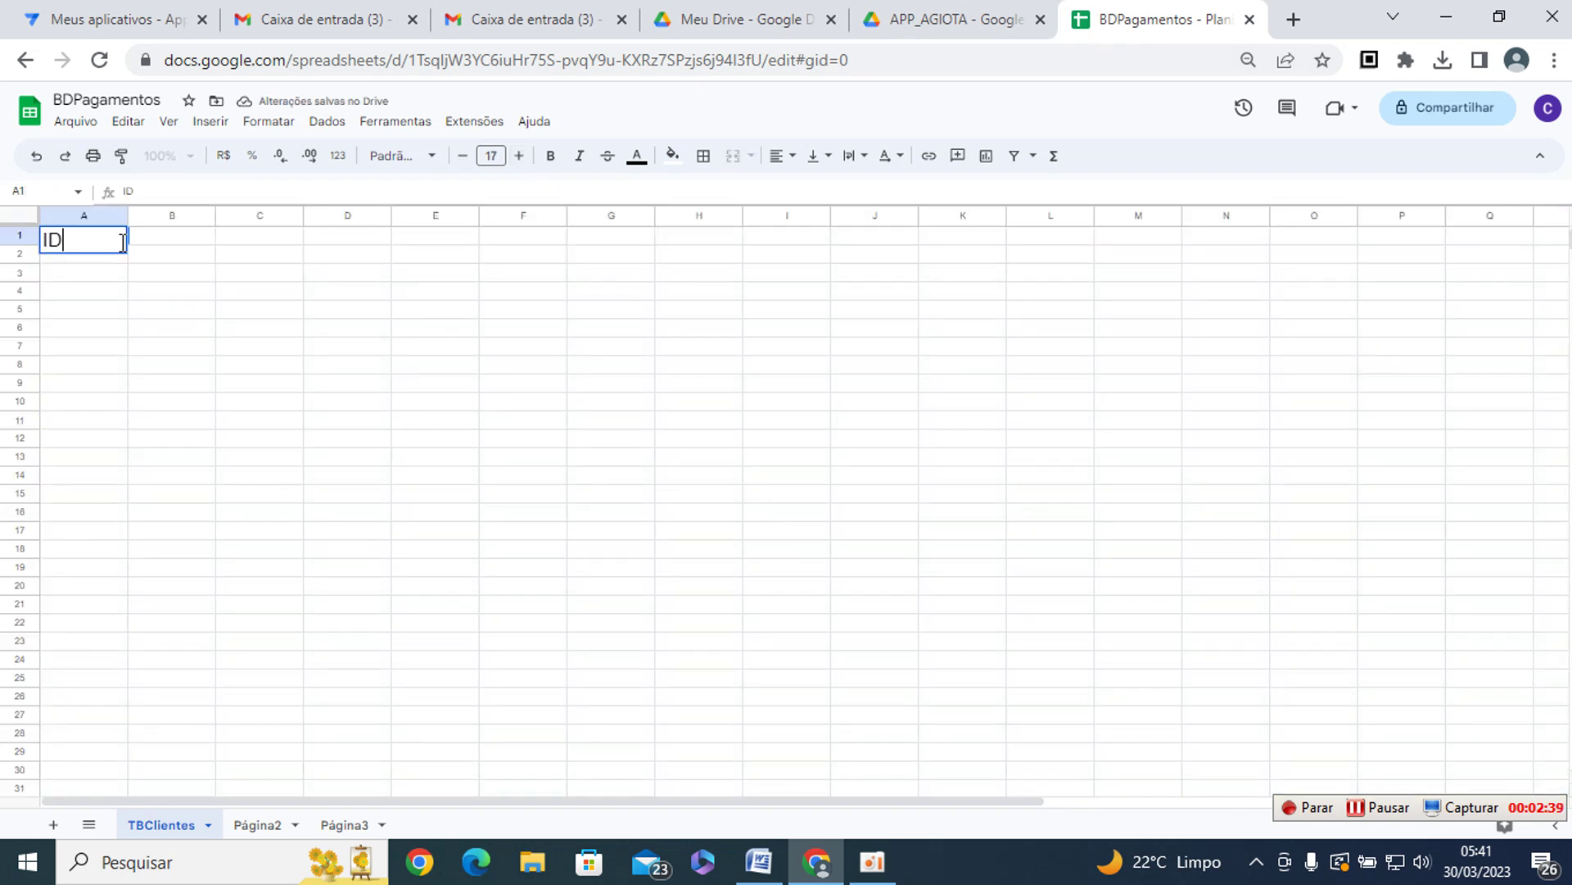
key(Tab)
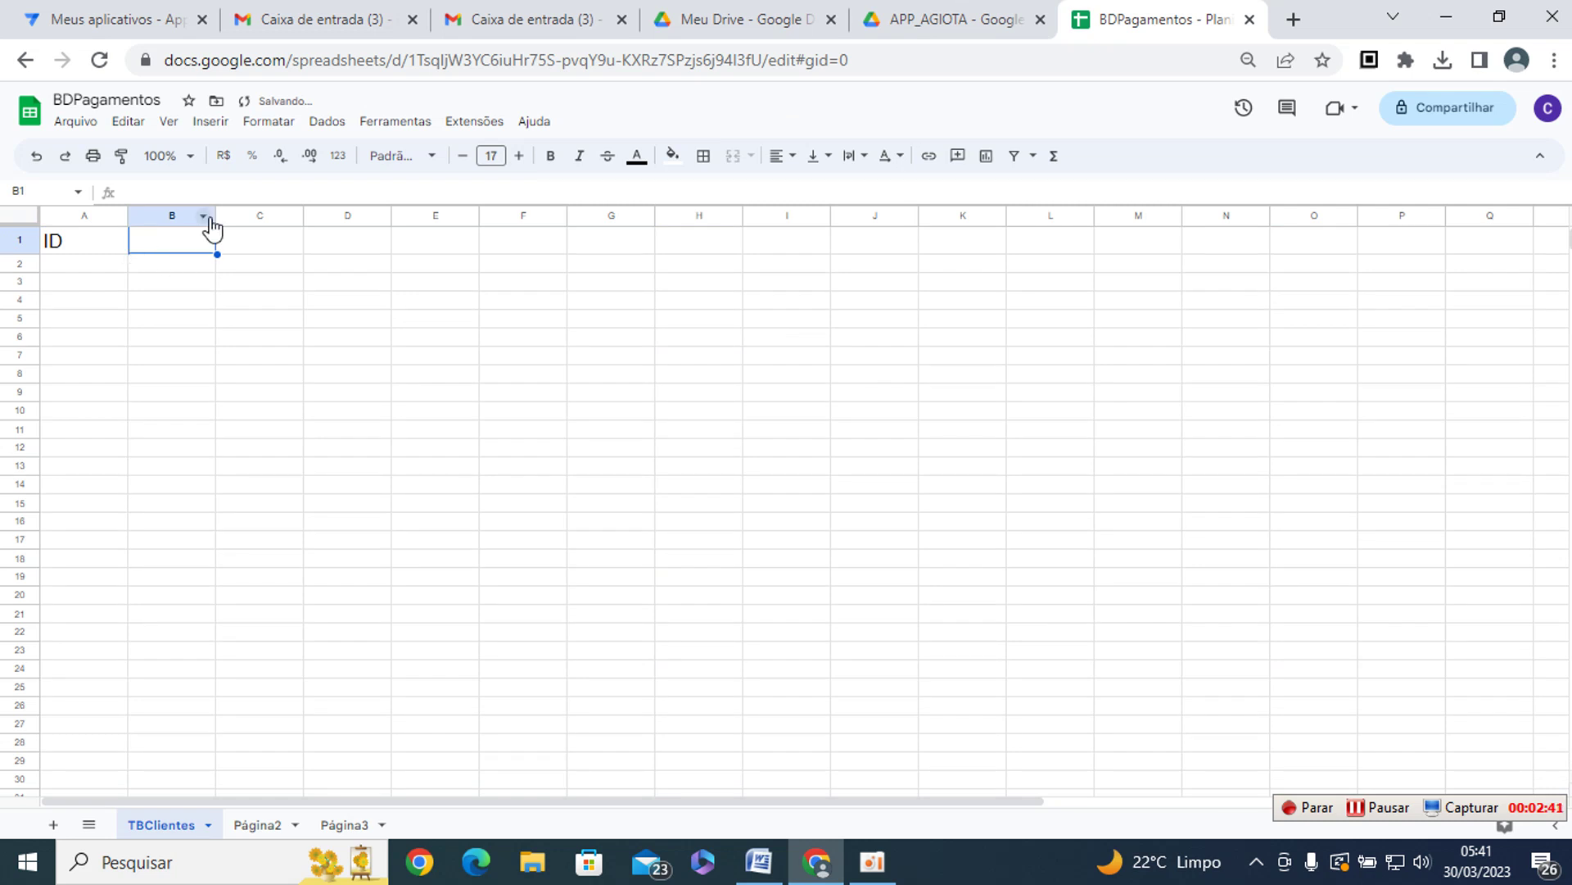
drag(216, 214, 288, 216)
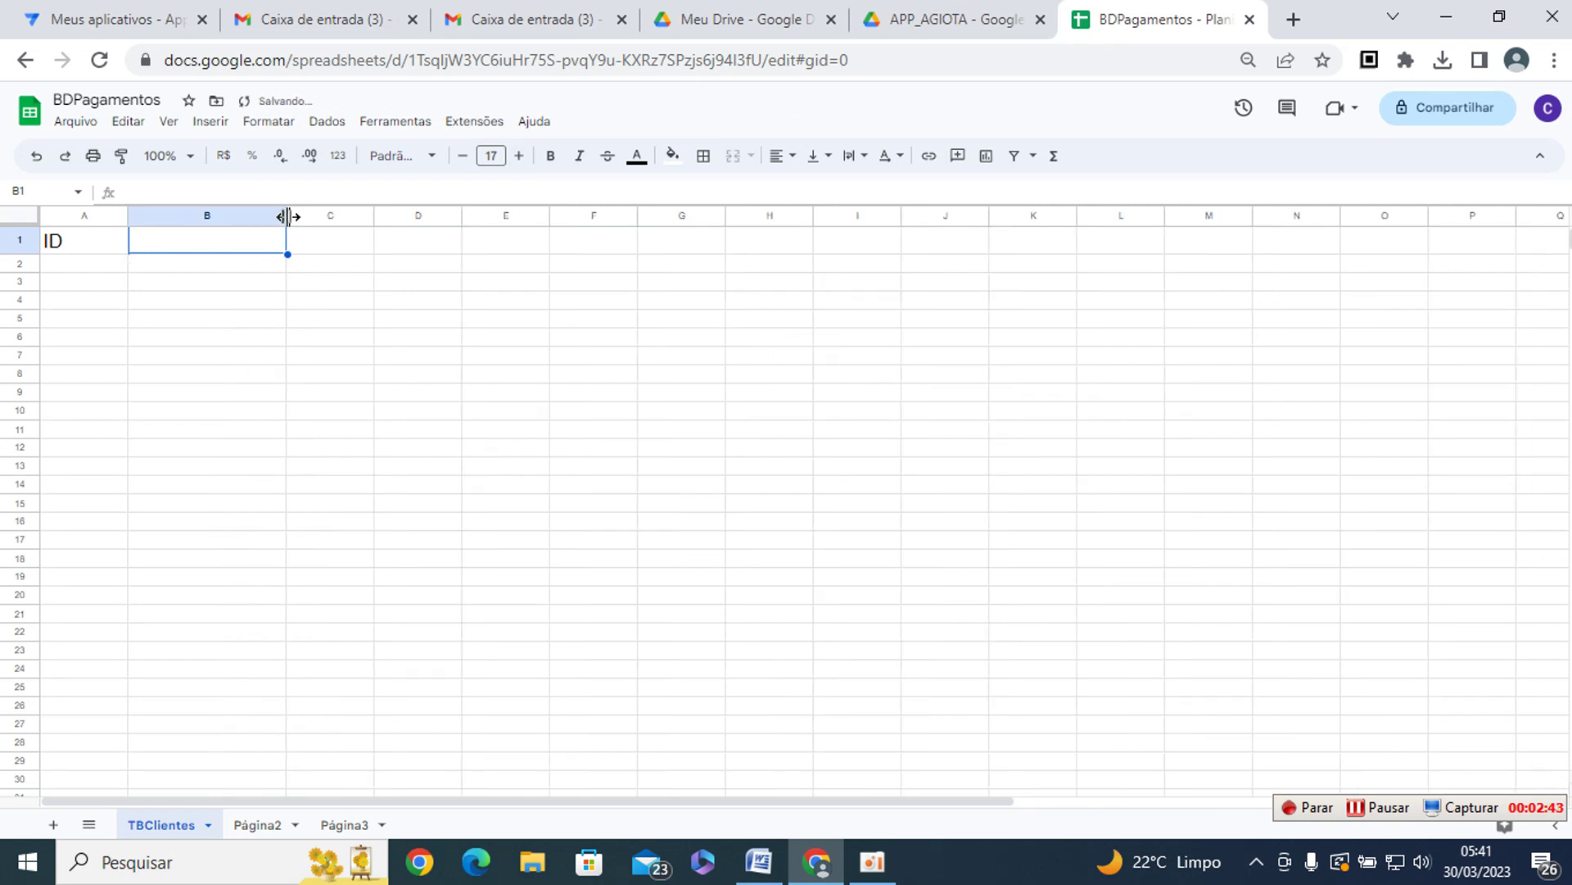
key(Left)
key(Right)
click(175, 326)
click(182, 239)
text(NomeCliente)
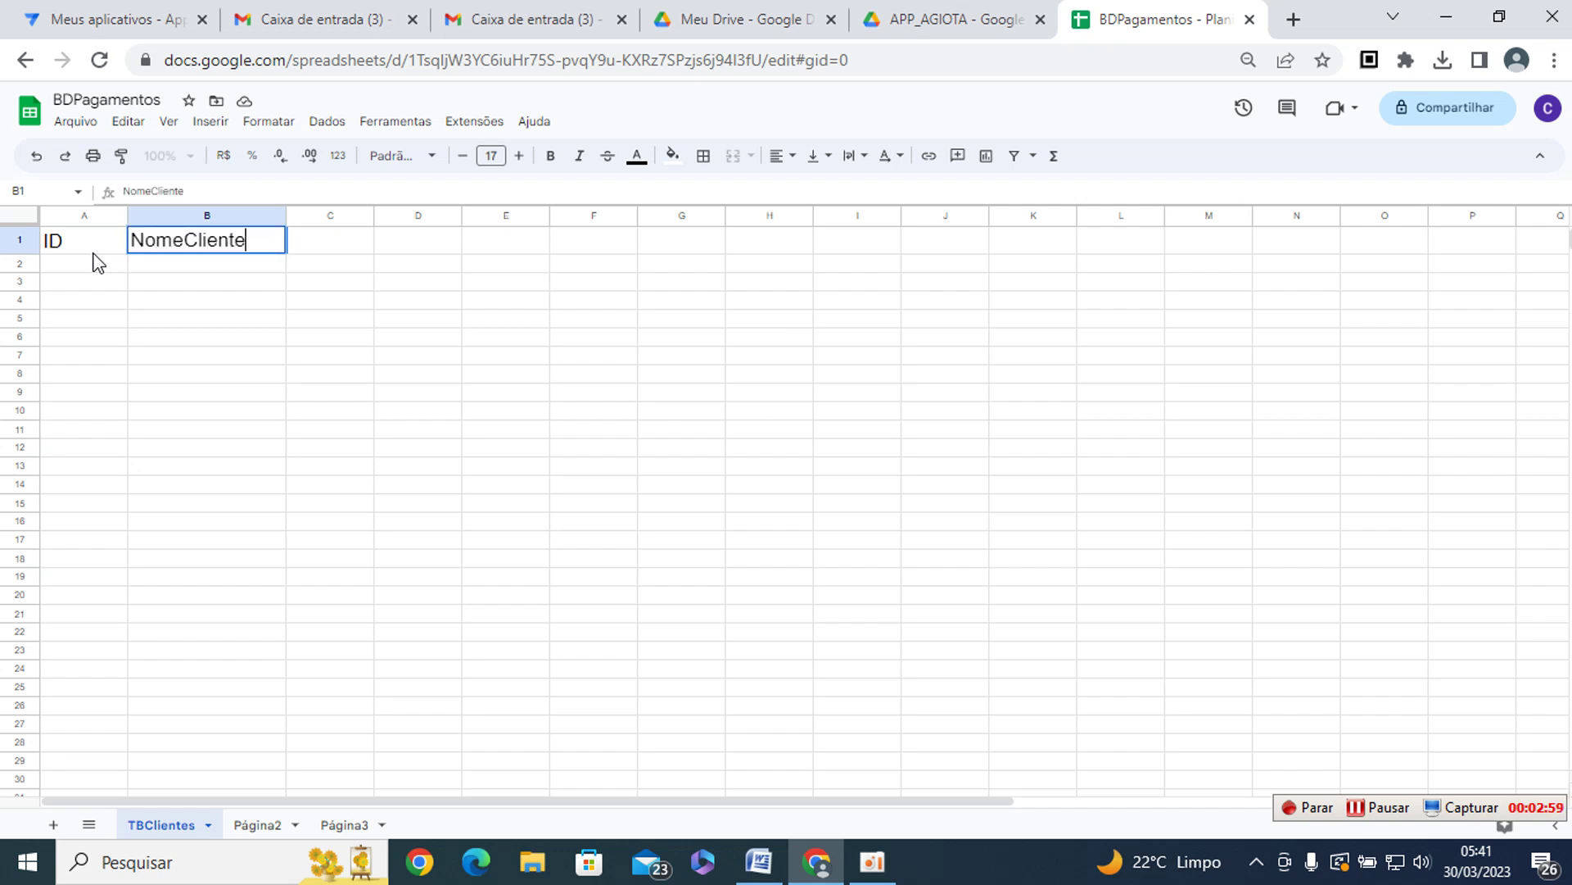
key(Tab)
- Add headers CPF, RG and ENDERECO, widening columns C, E and F
text(CPF)
key(Tab)
text(RG)
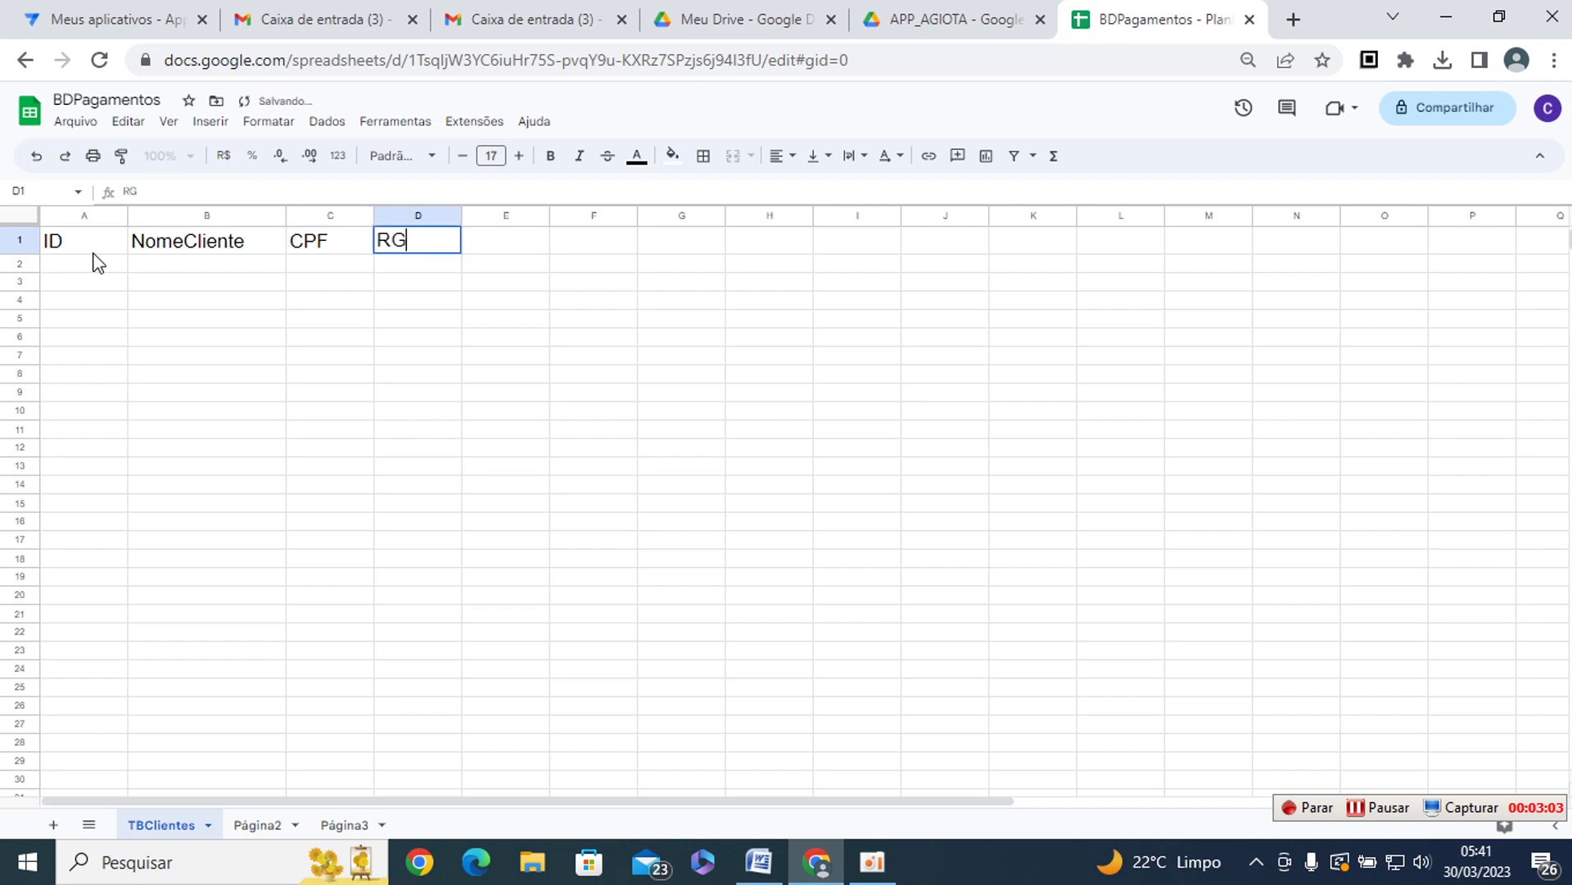
key(Tab)
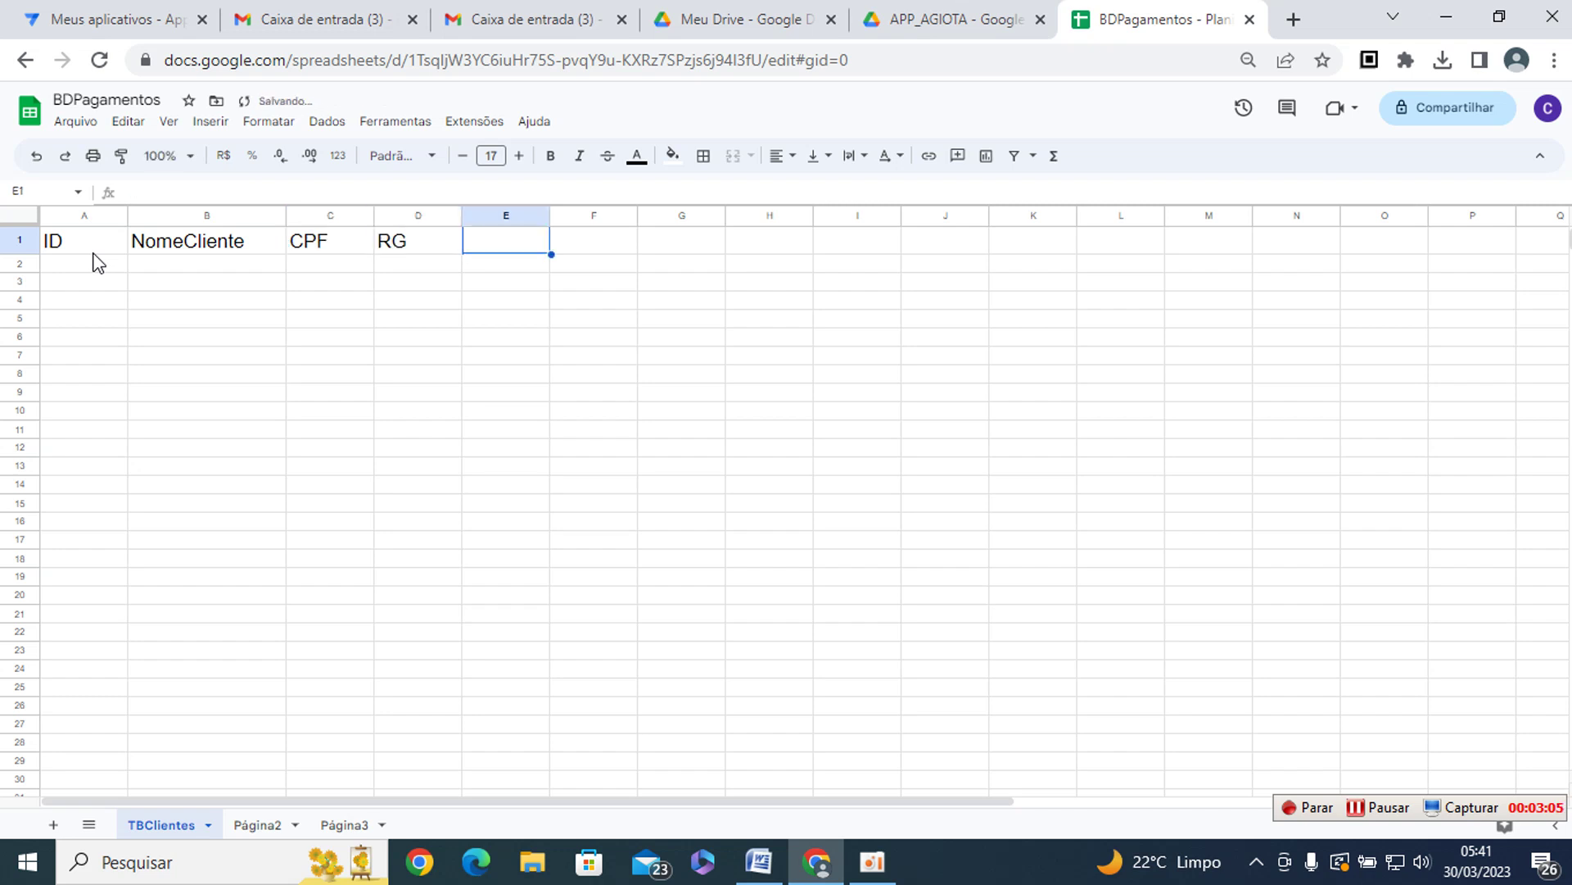
text(ENDER5)
text(CO)
key(Tab)
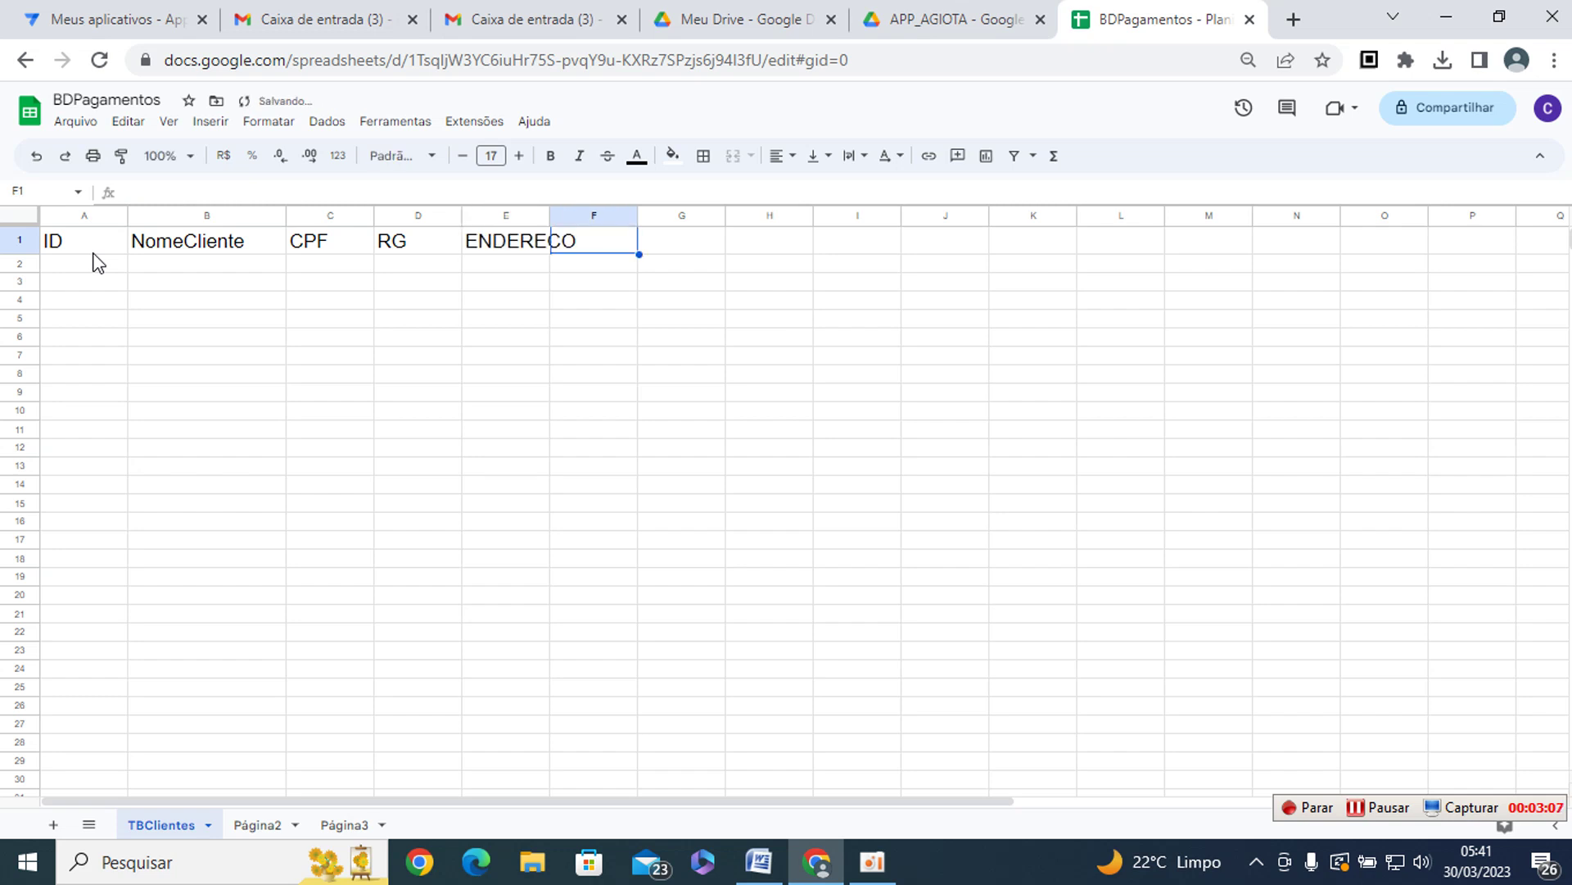
drag(554, 212, 666, 211)
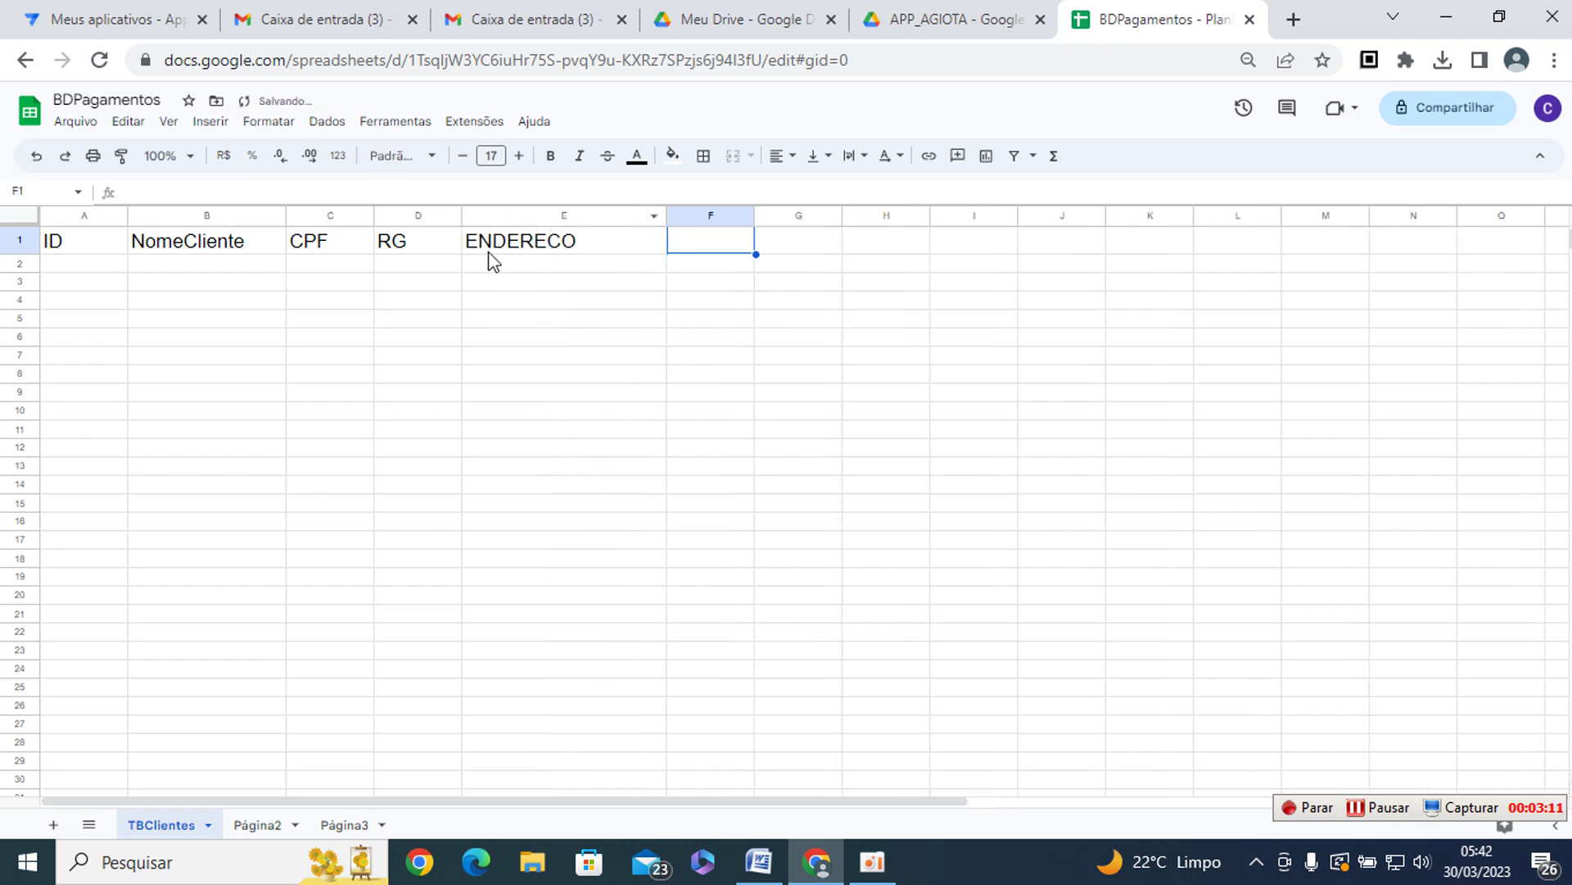
drag(376, 214, 575, 214)
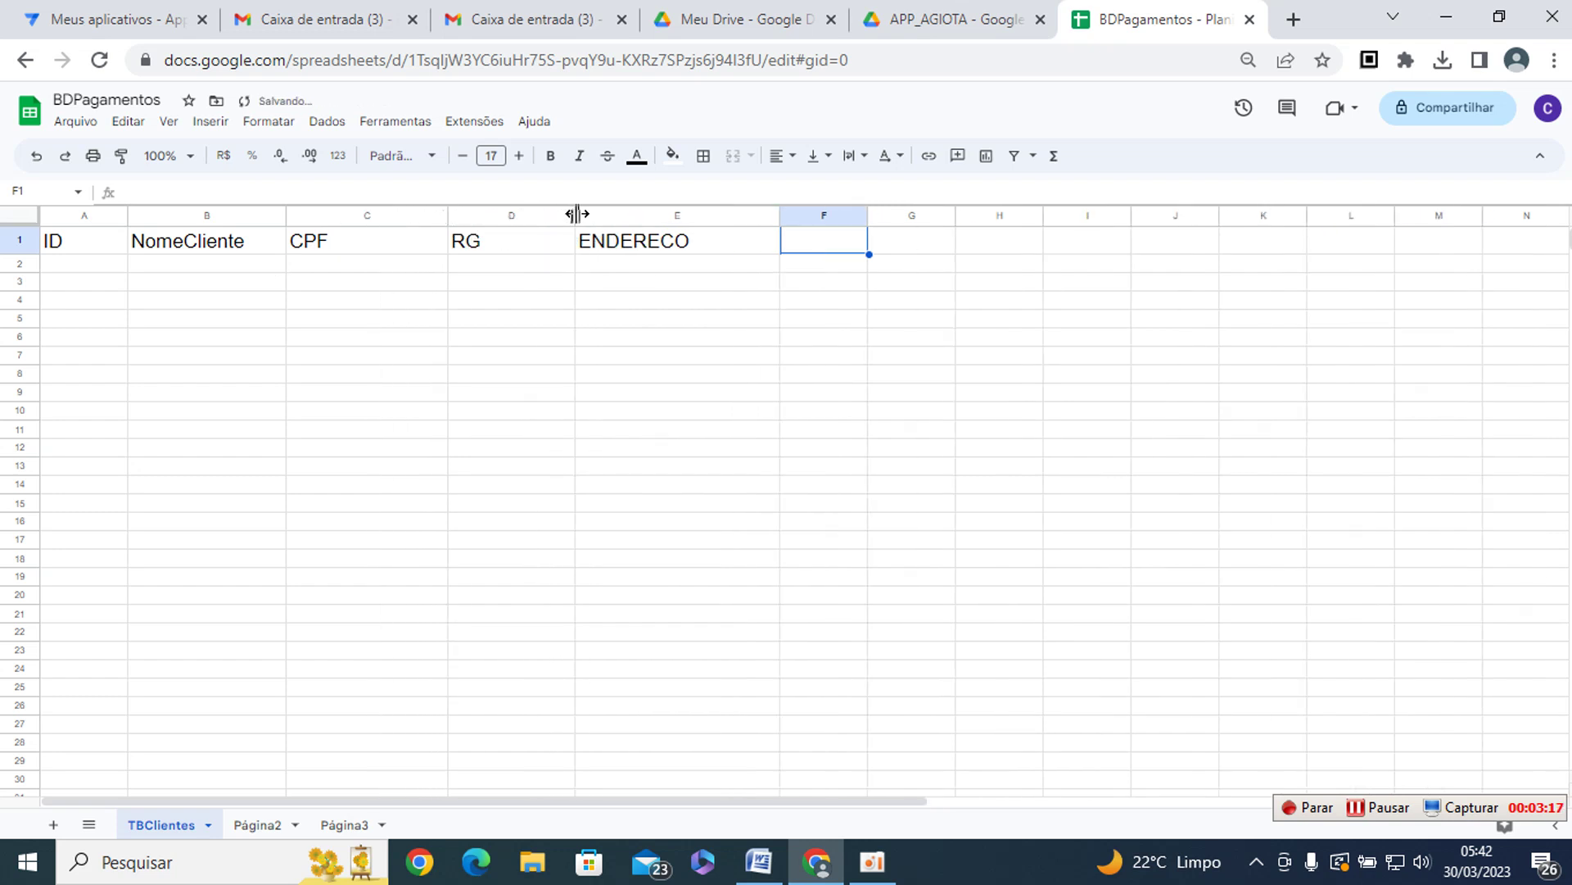
drag(871, 215, 918, 215)
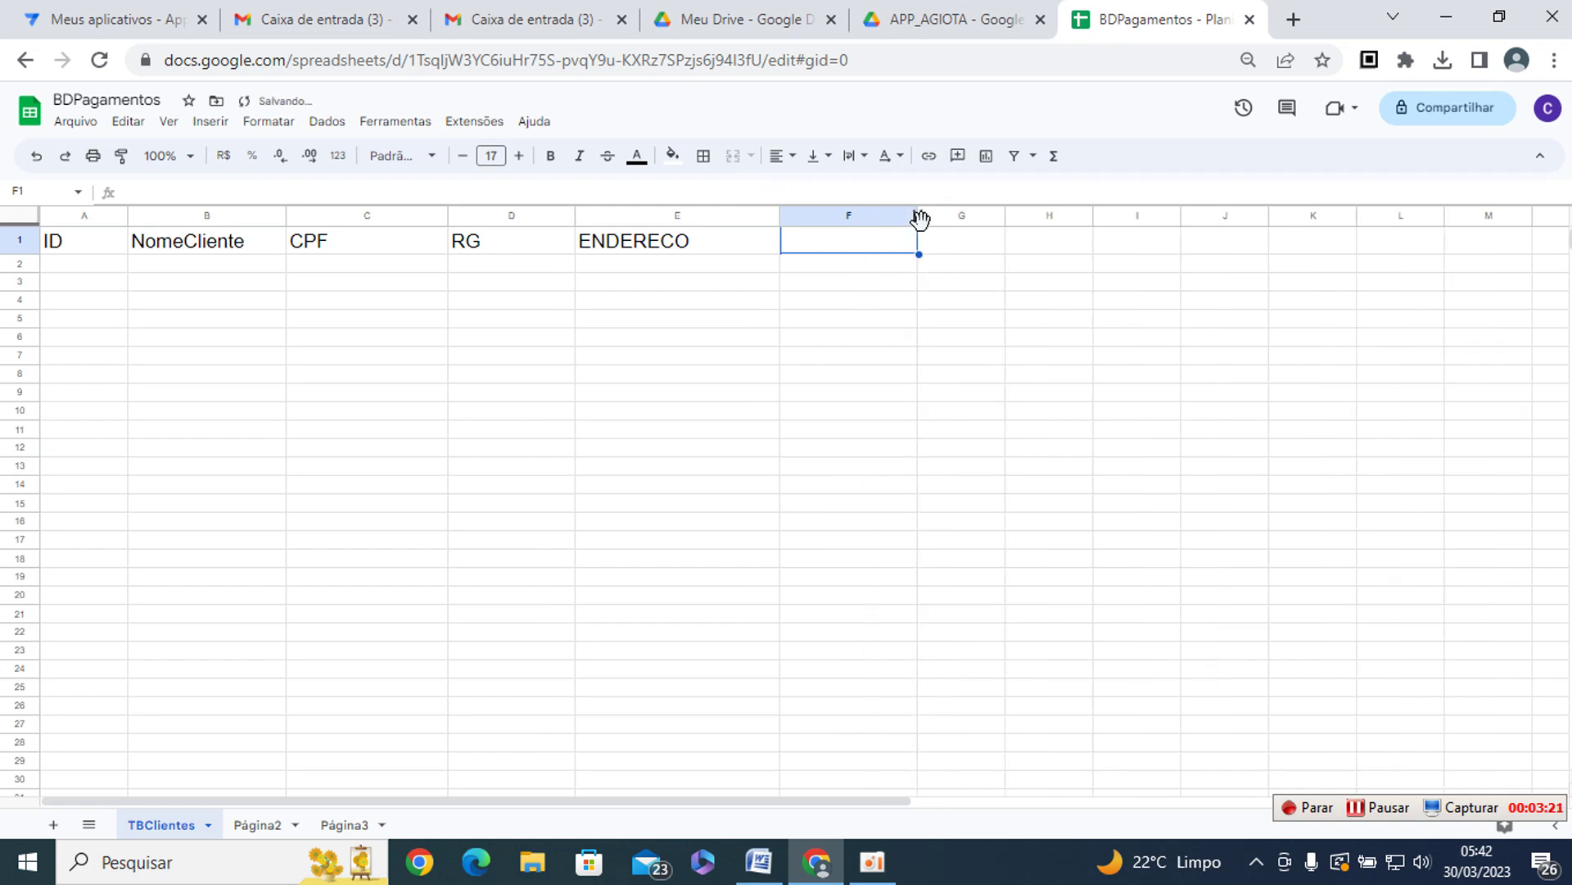
- Add headers BAIRRO, MUNICIPIO and ESTADO in F1:H1, widening column G
text(BAIRRO)
key(Tab)
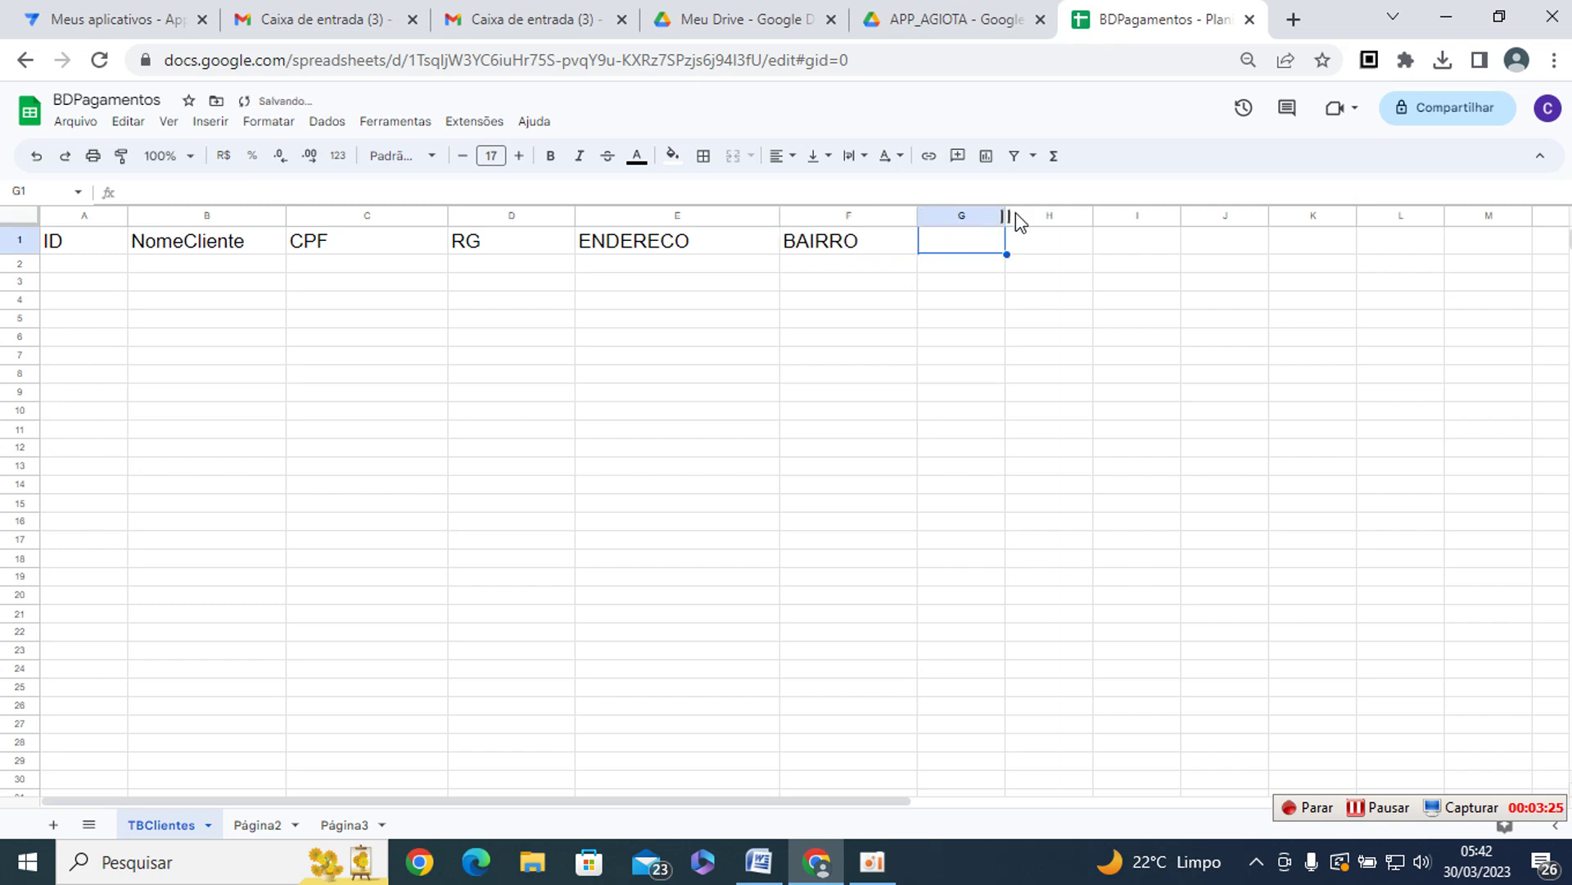
drag(1006, 216, 1099, 216)
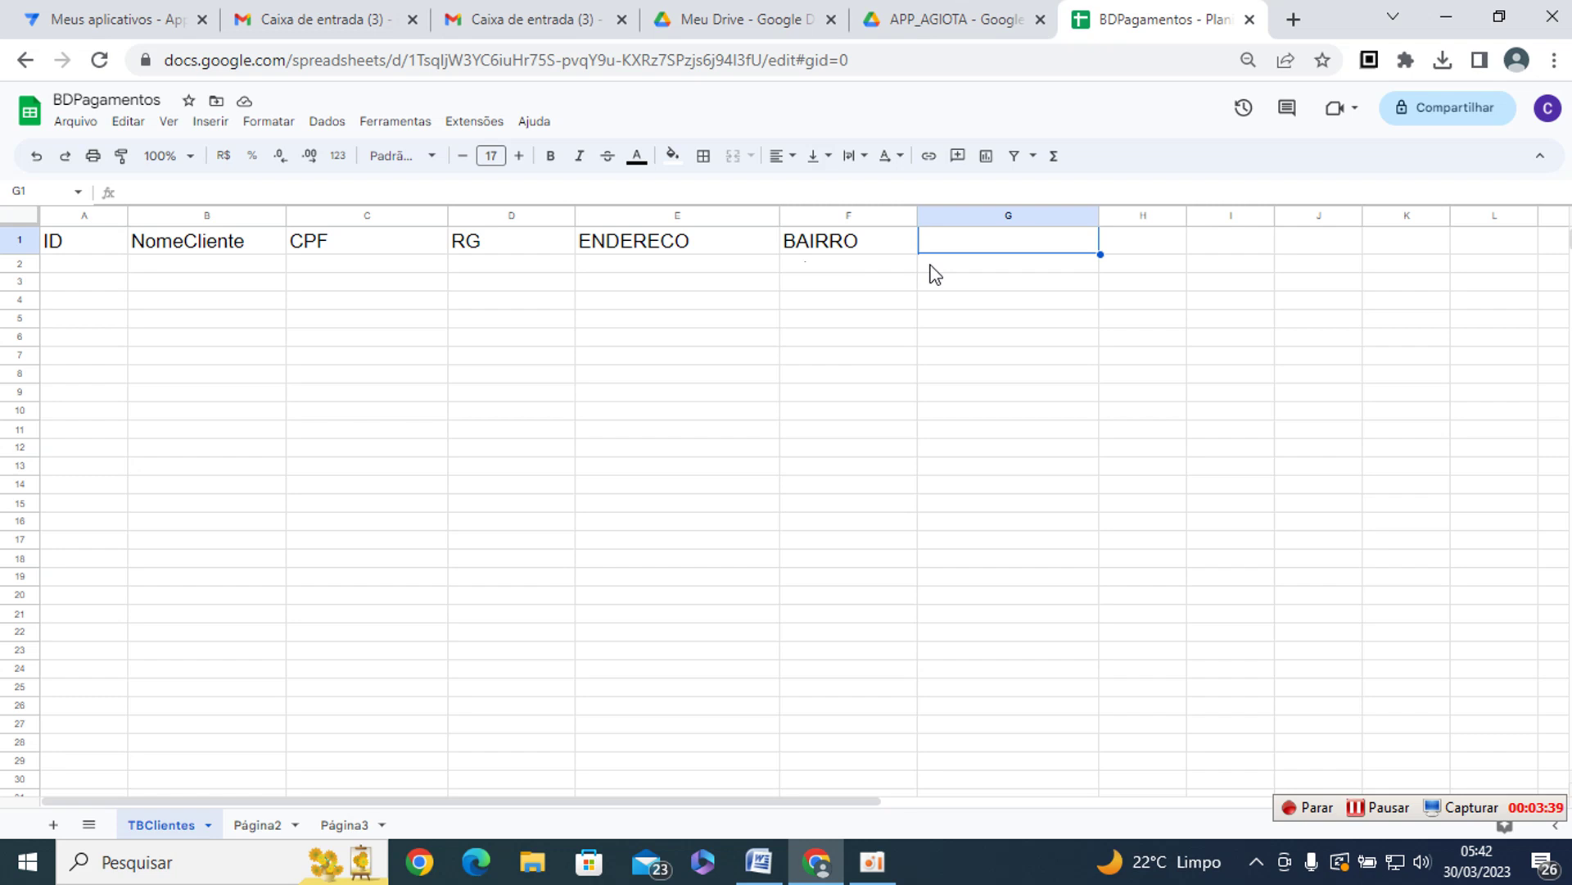
text(MUNICIPIO)
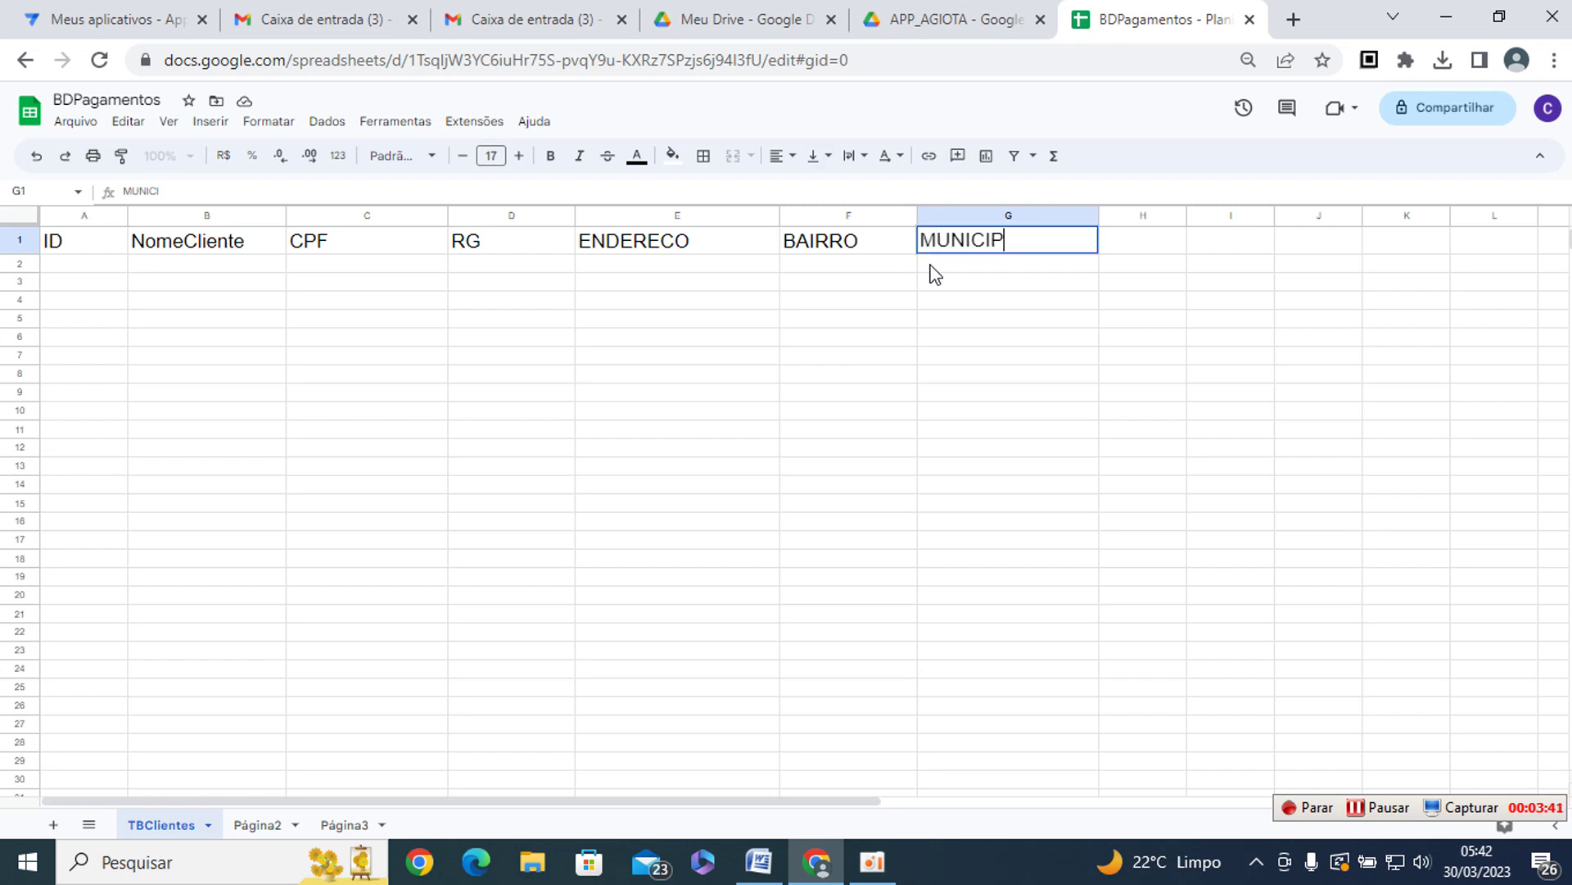
key(Tab)
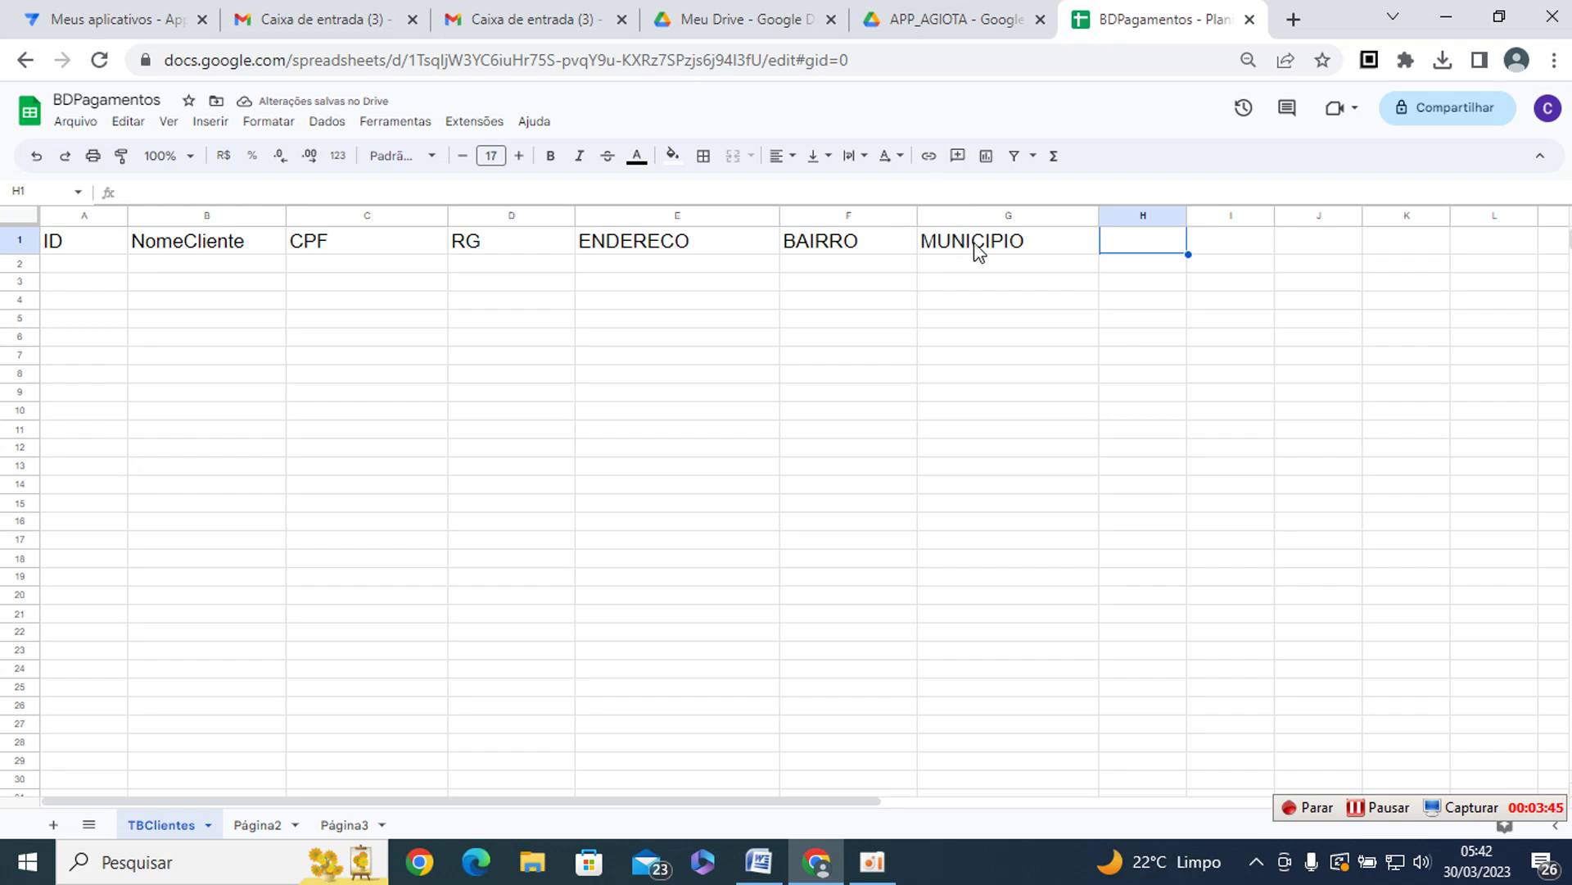
text(ESTADO)
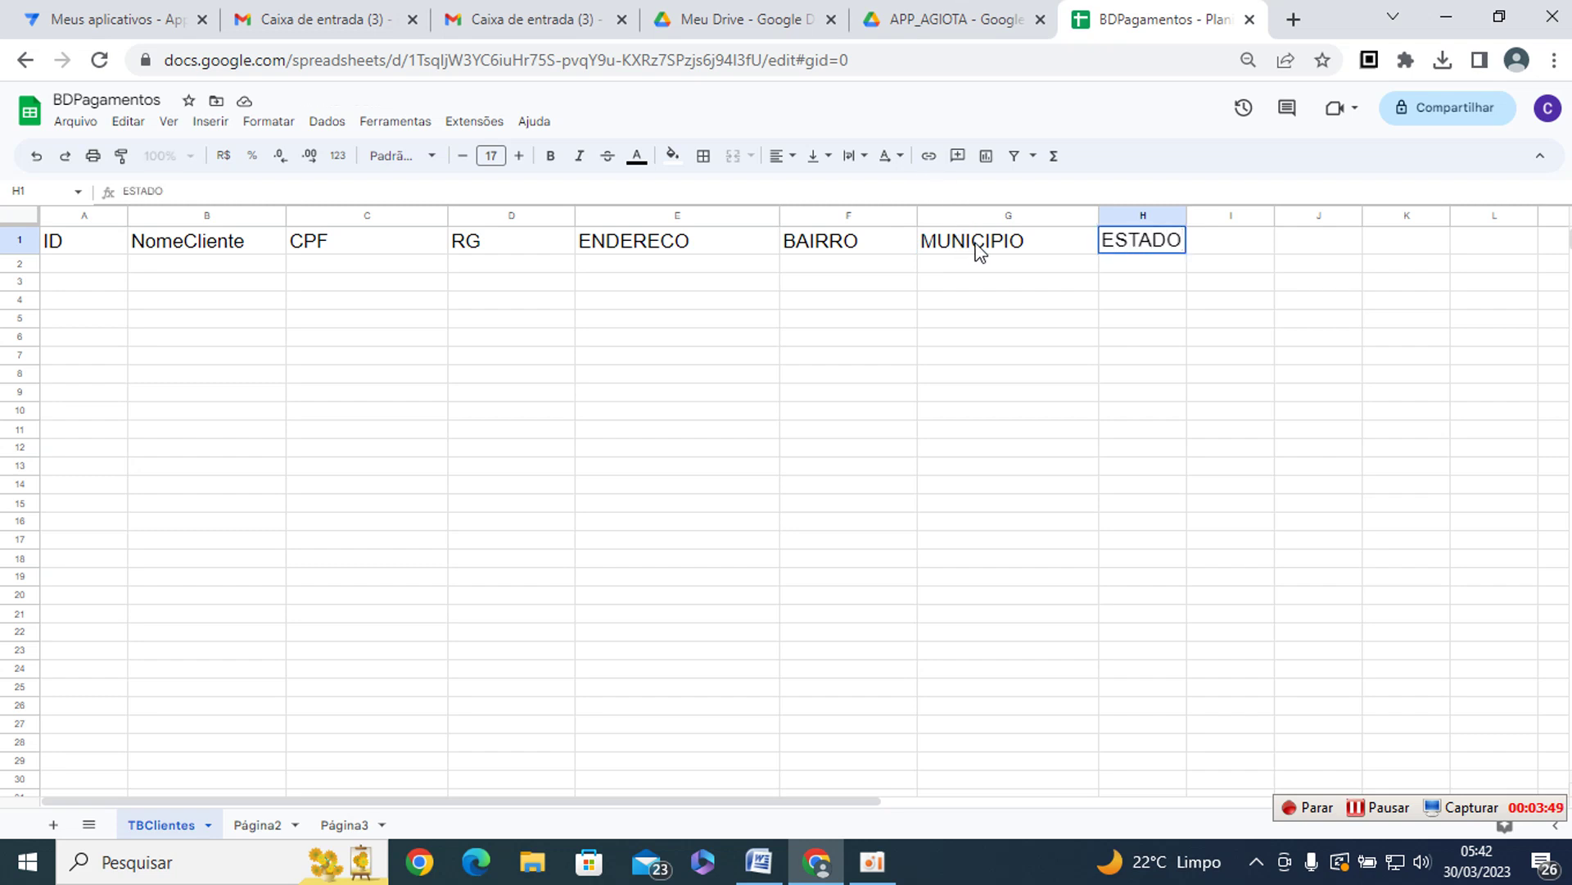
key(Return)
key(Up)
key(Right)
key(Right)
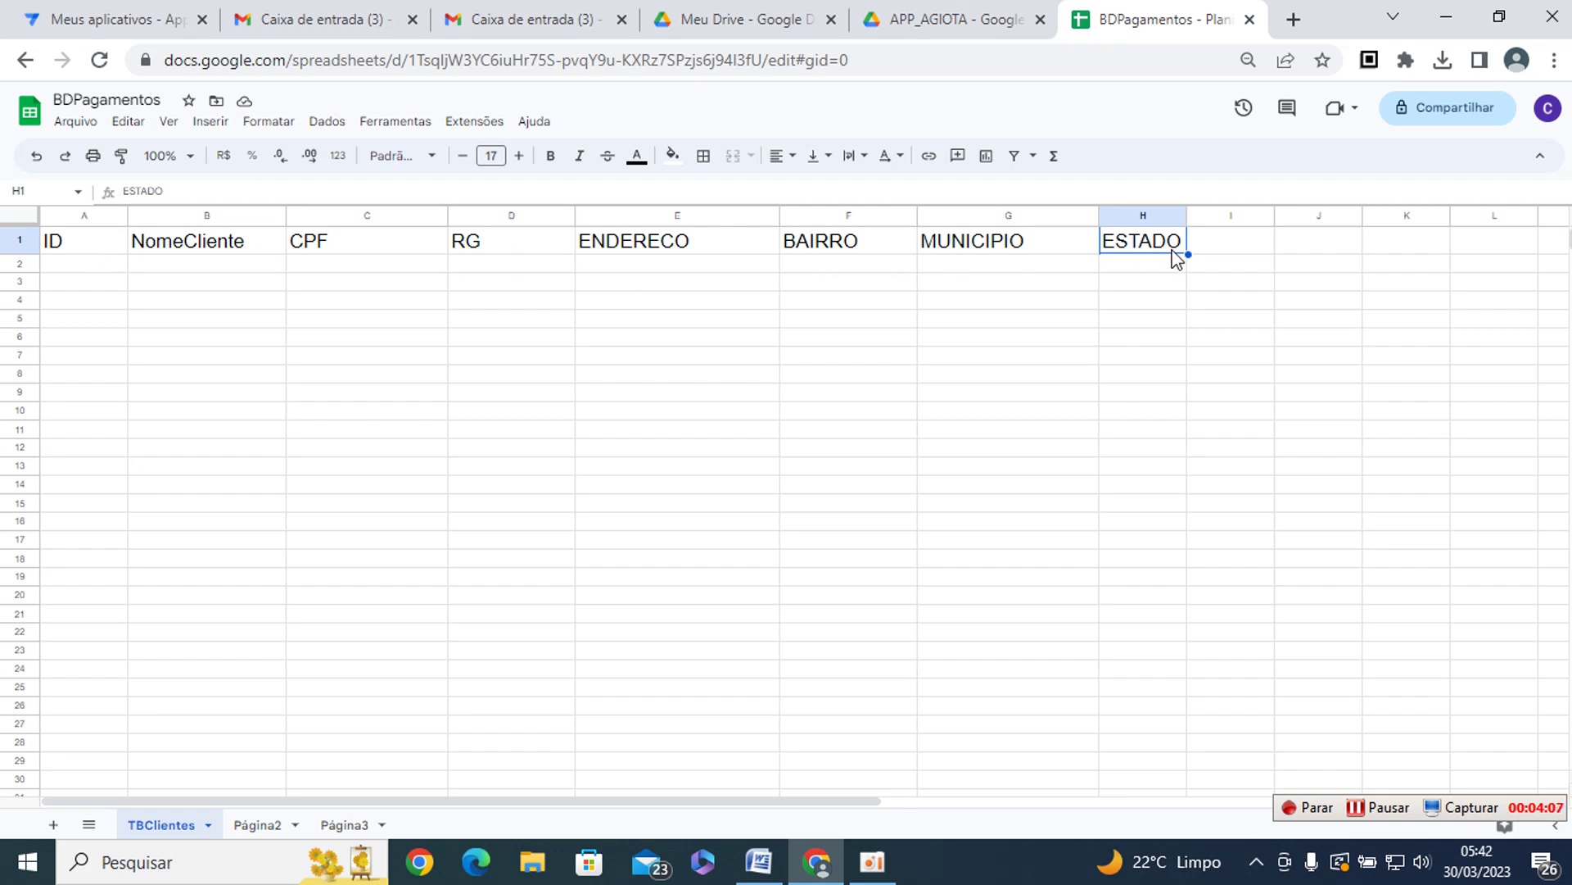
- Rename the Página2 sheet to TBEmprestimo
click(262, 834)
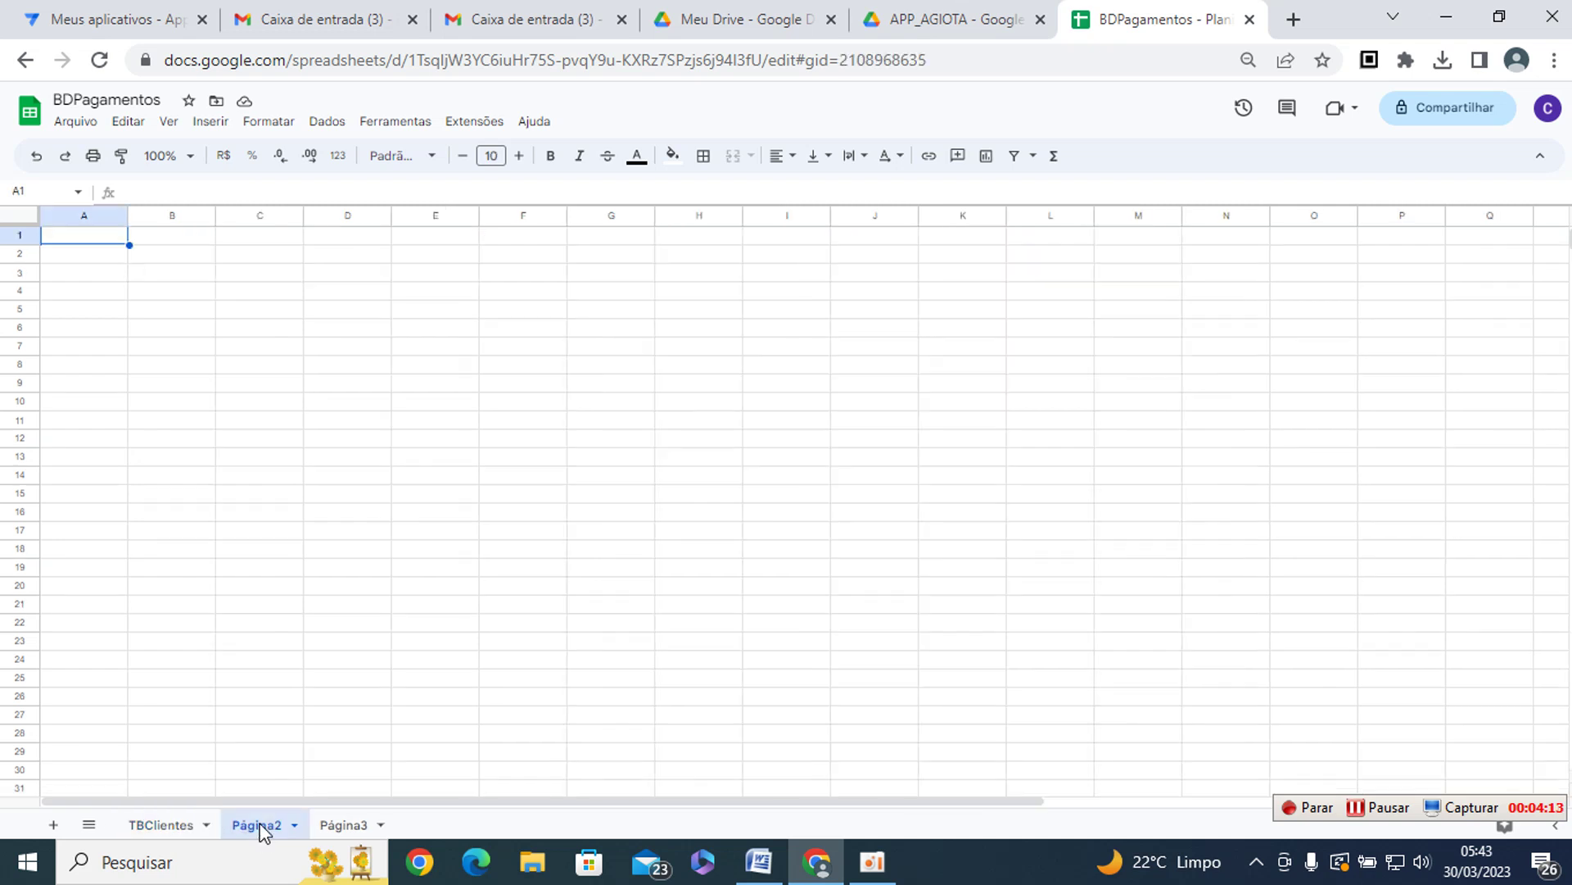
right_click(262, 832)
click(277, 616)
text(TBGE)
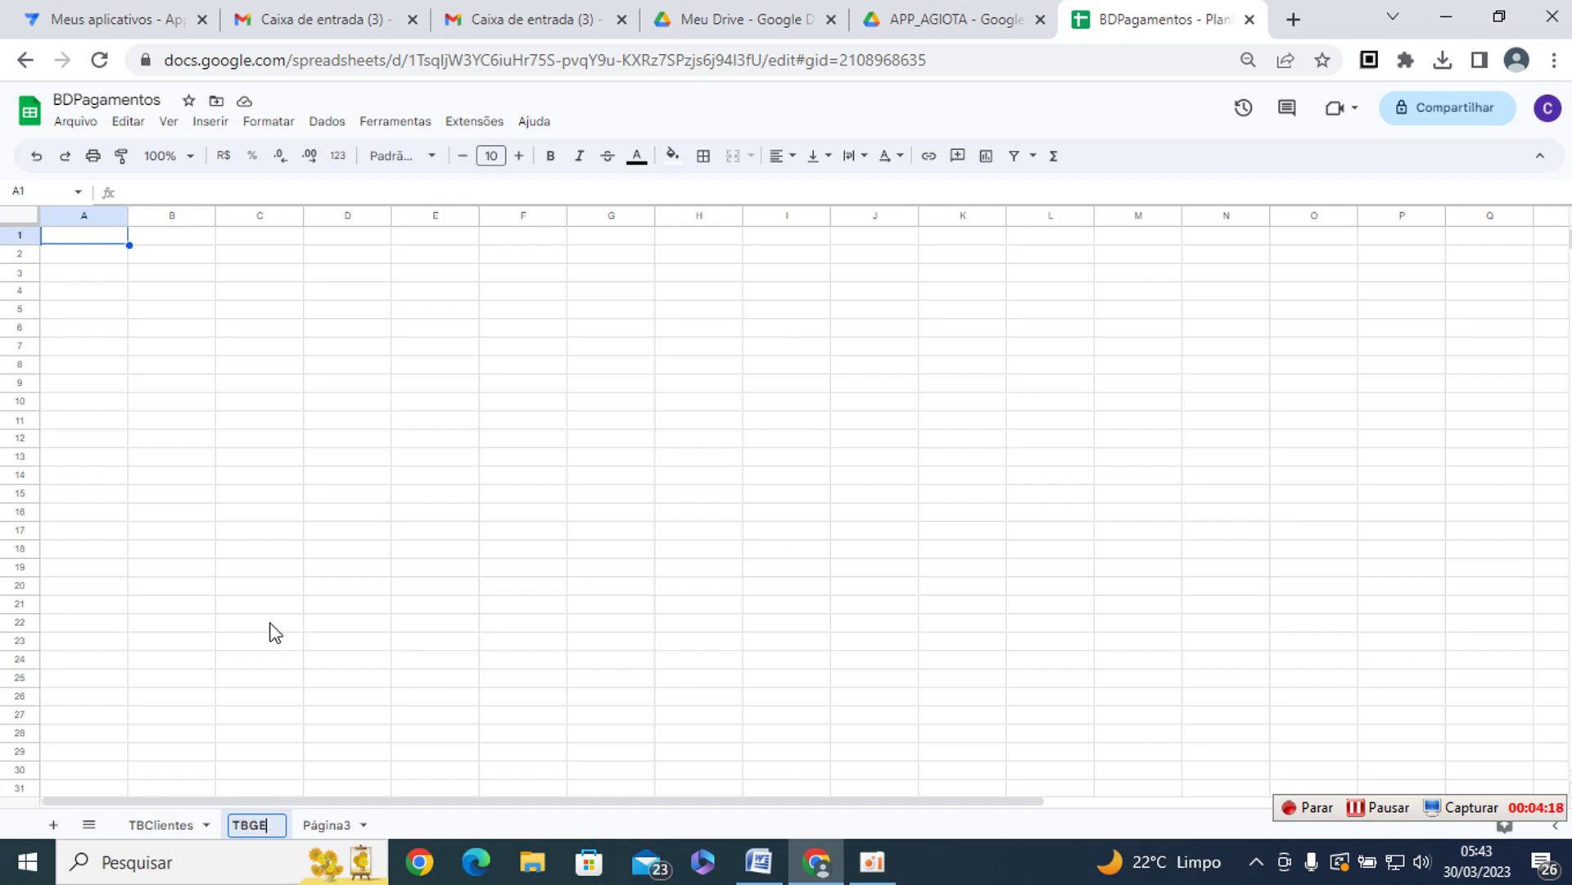
key(BackSpace)
text(Emprestimo)
key(Return)
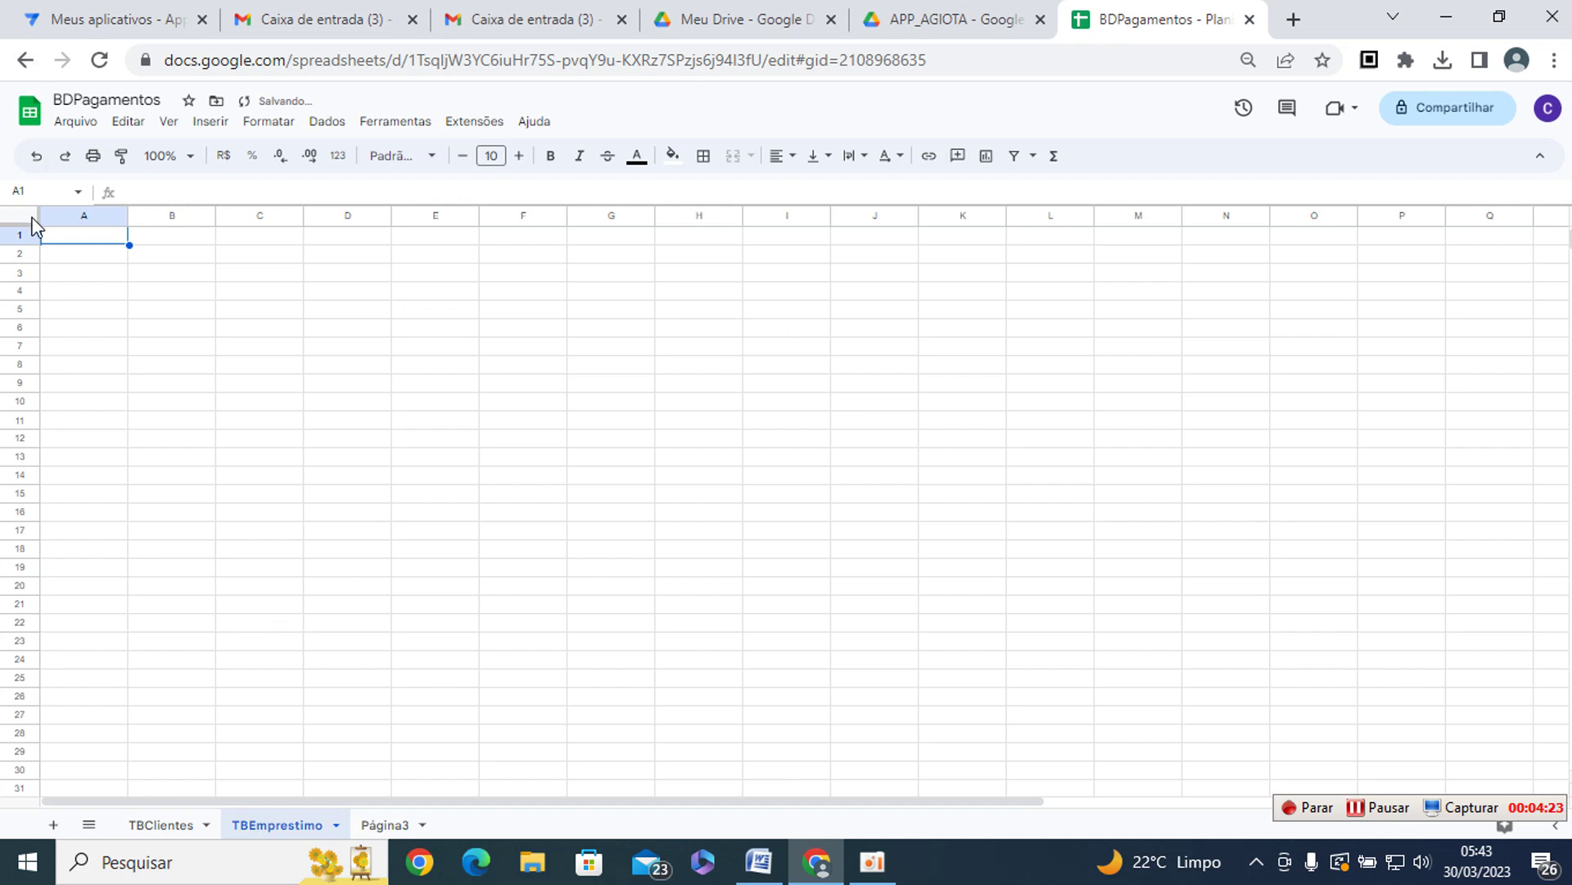
- Increase the font size of the whole TBEmprestimo sheet
click(24, 217)
click(519, 158)
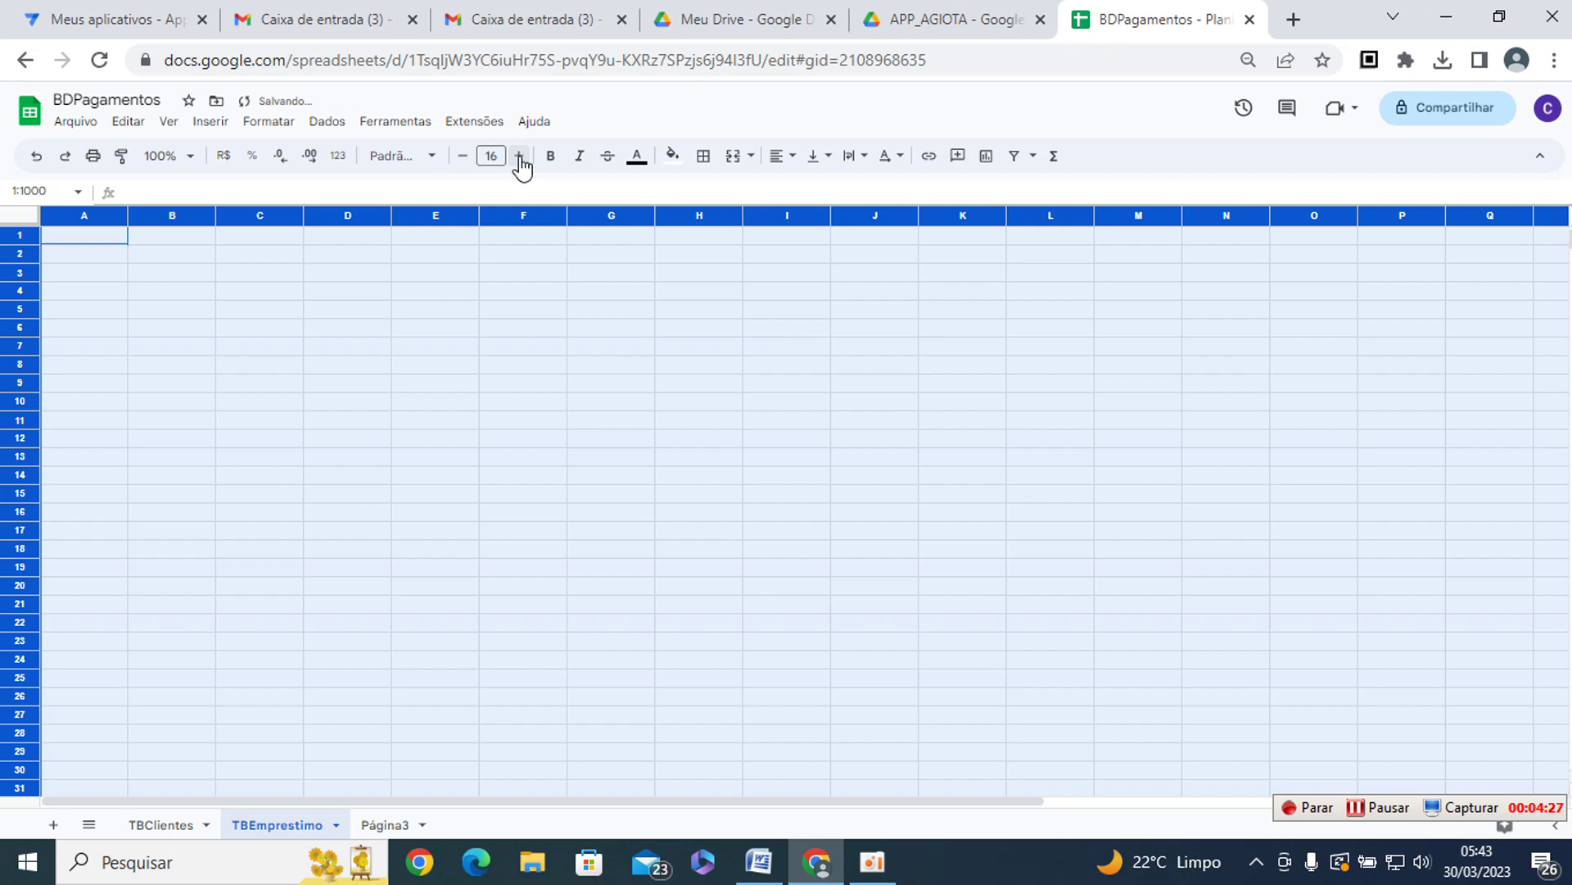
key(Down)
key(Up)
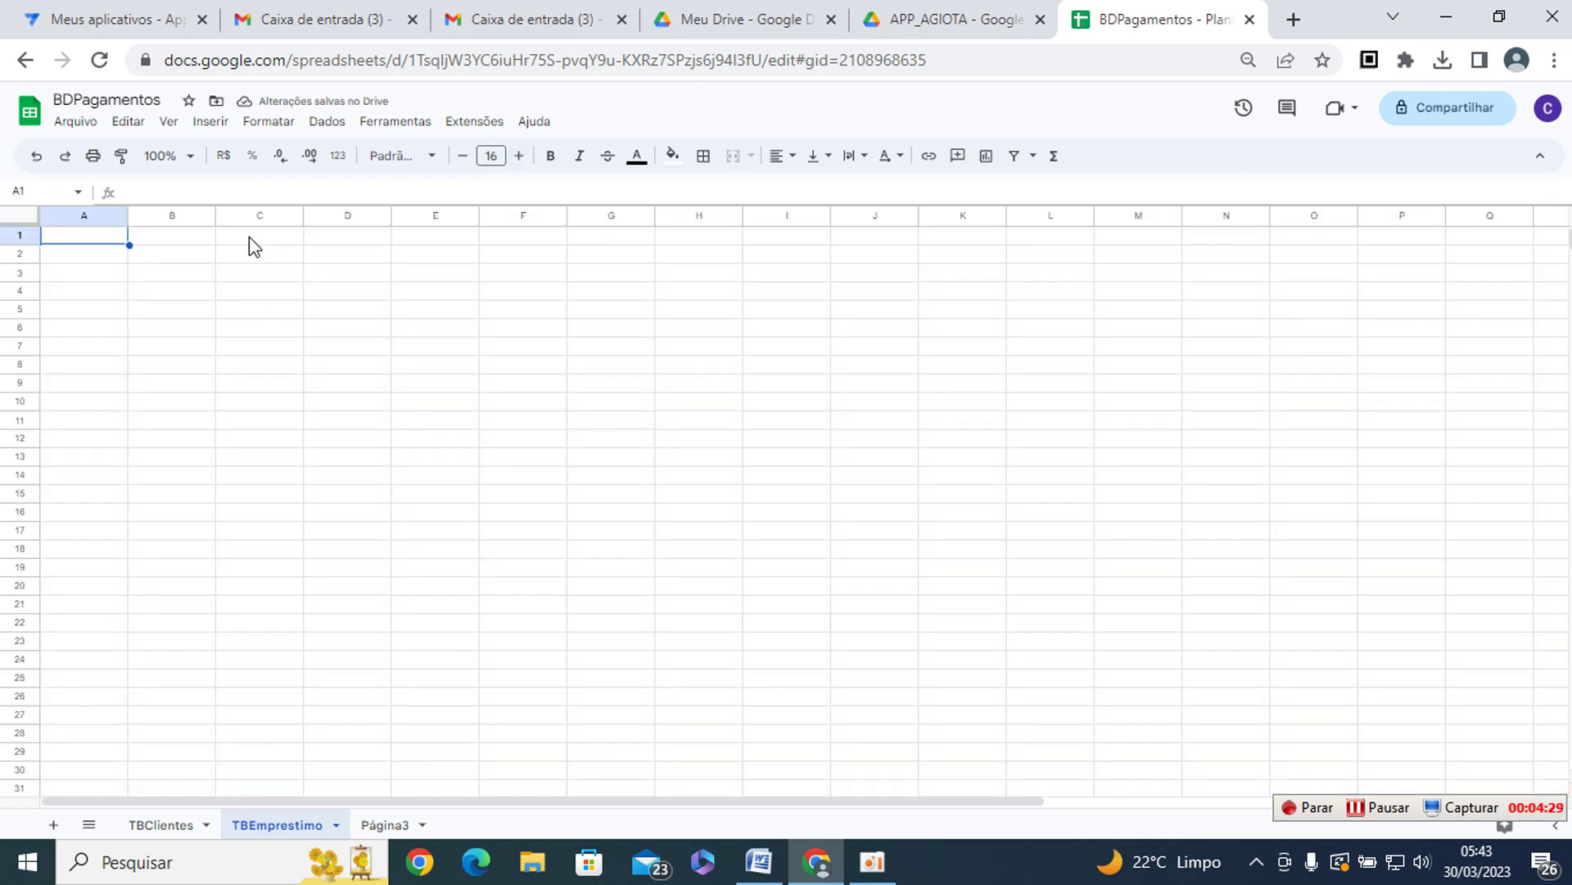
- Enter headers ID, NomeCliente and DataEmprestimo in A1:C1, widening column B
text(ID)
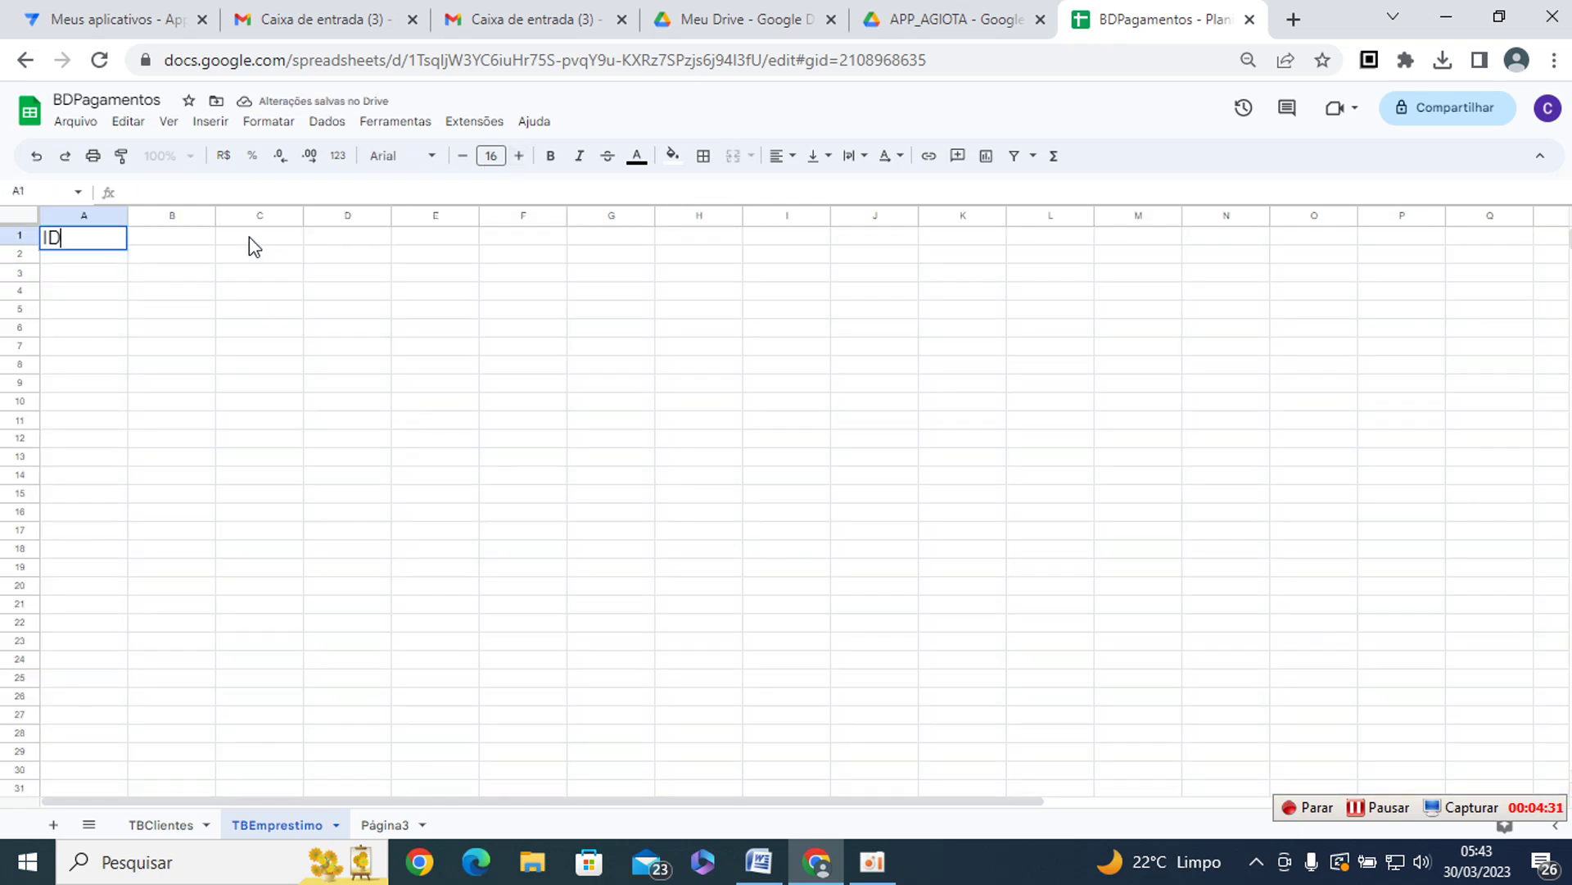
key(Tab)
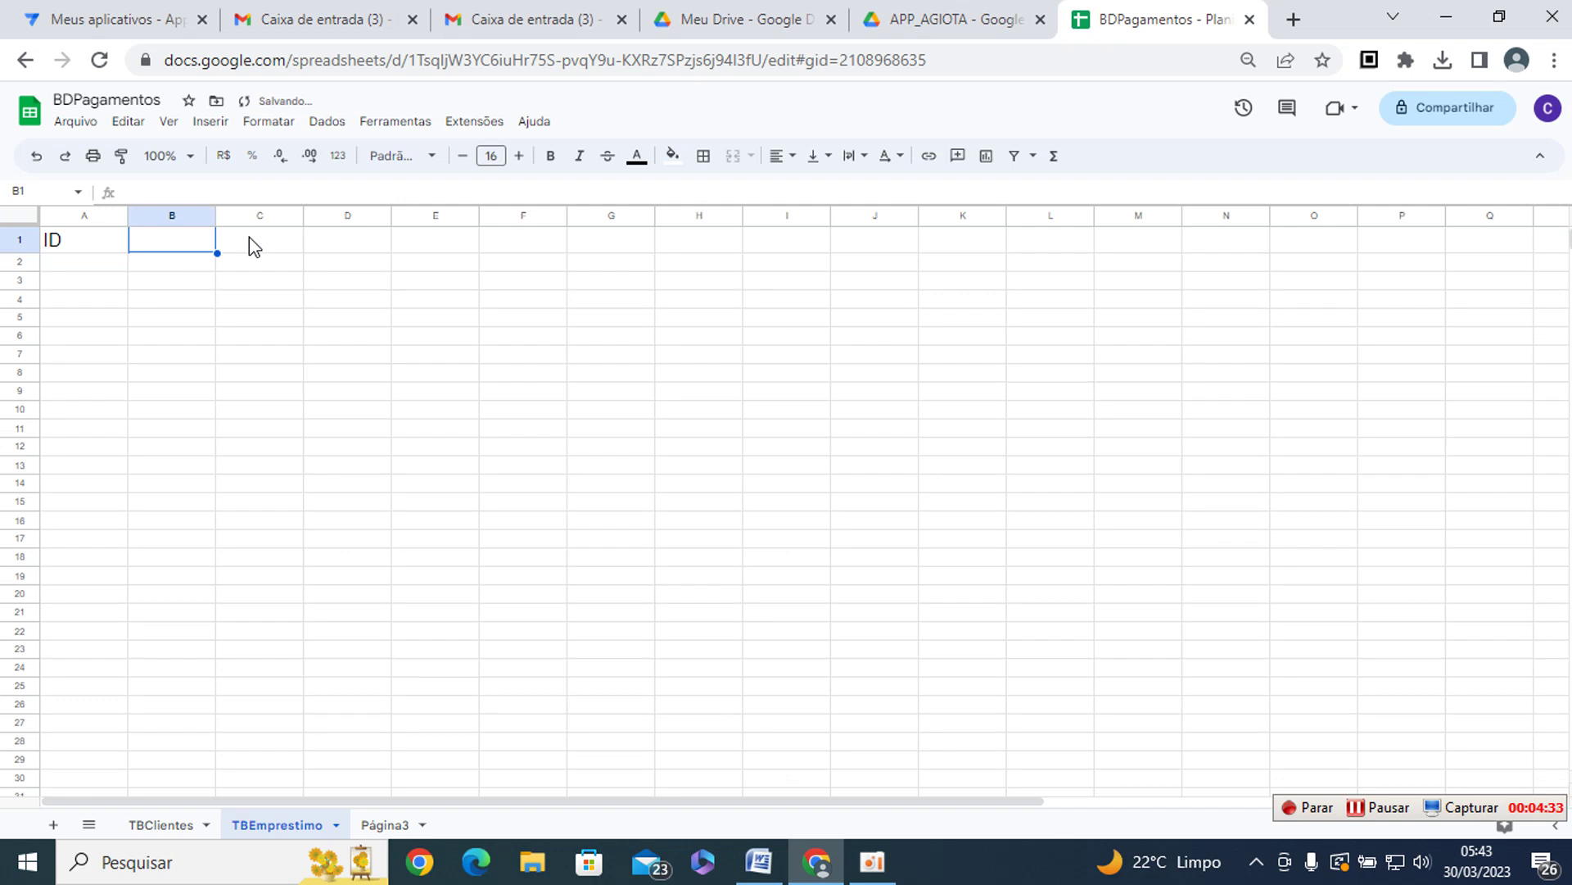
text(NomeCliente)
key(Return)
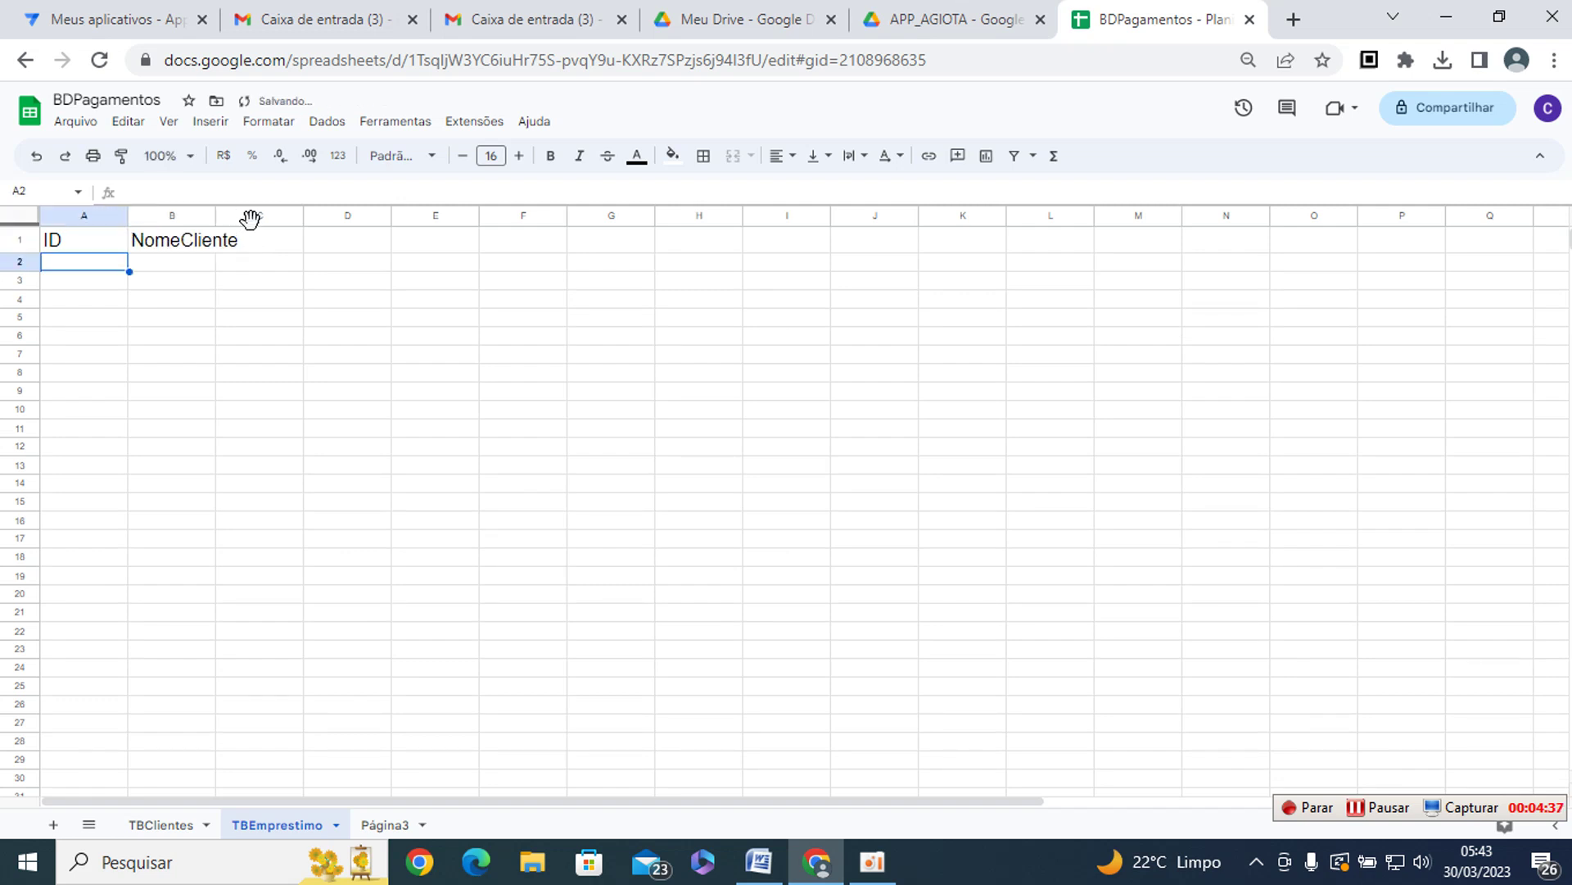
drag(216, 215, 565, 218)
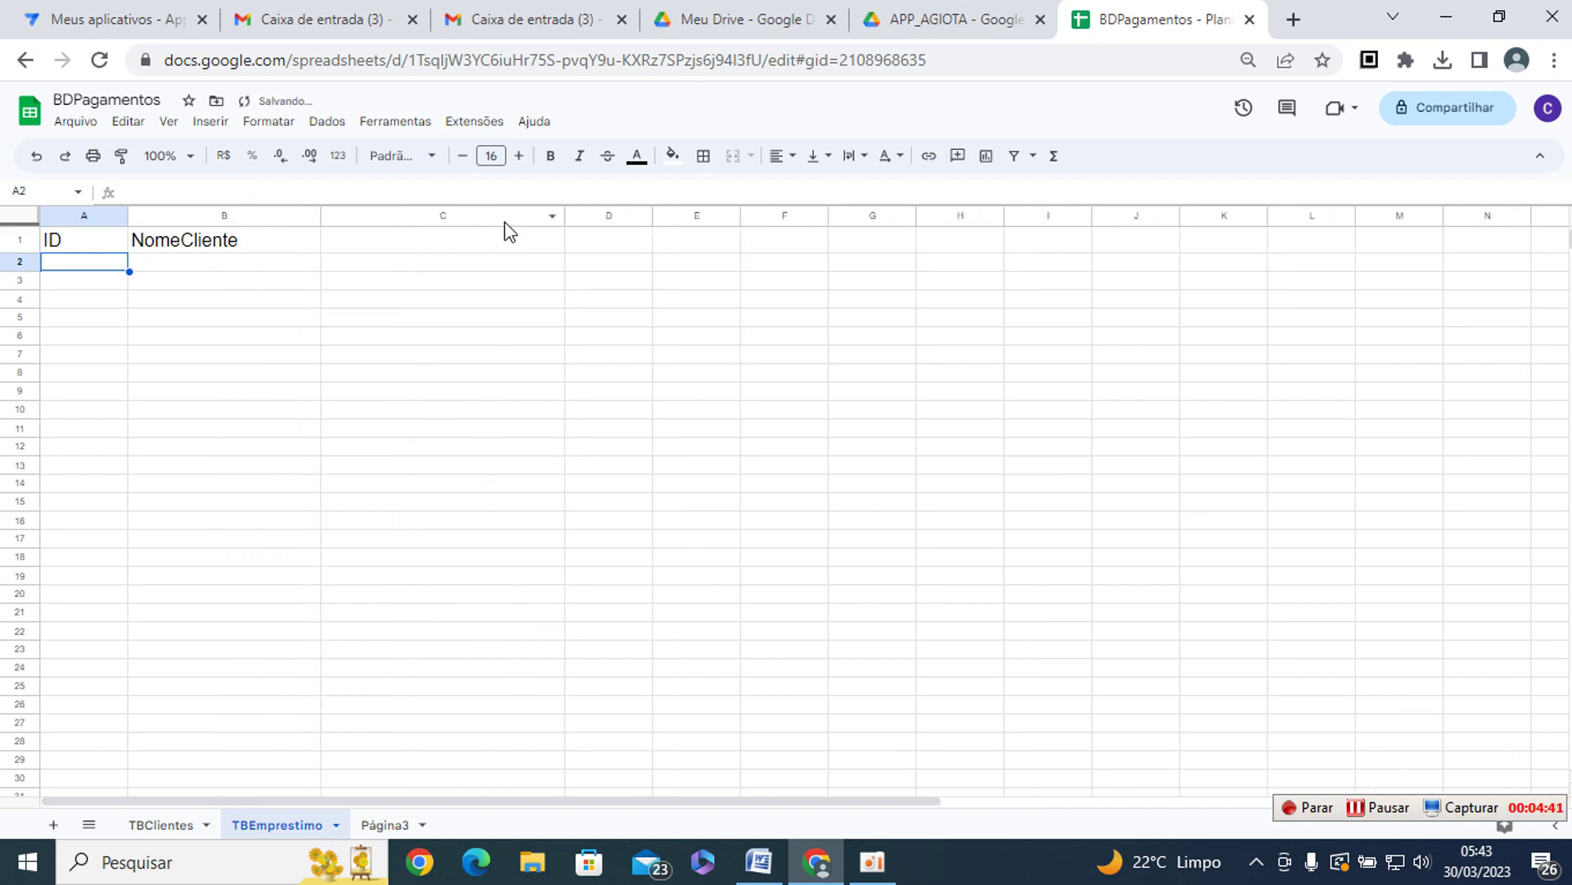
click(431, 243)
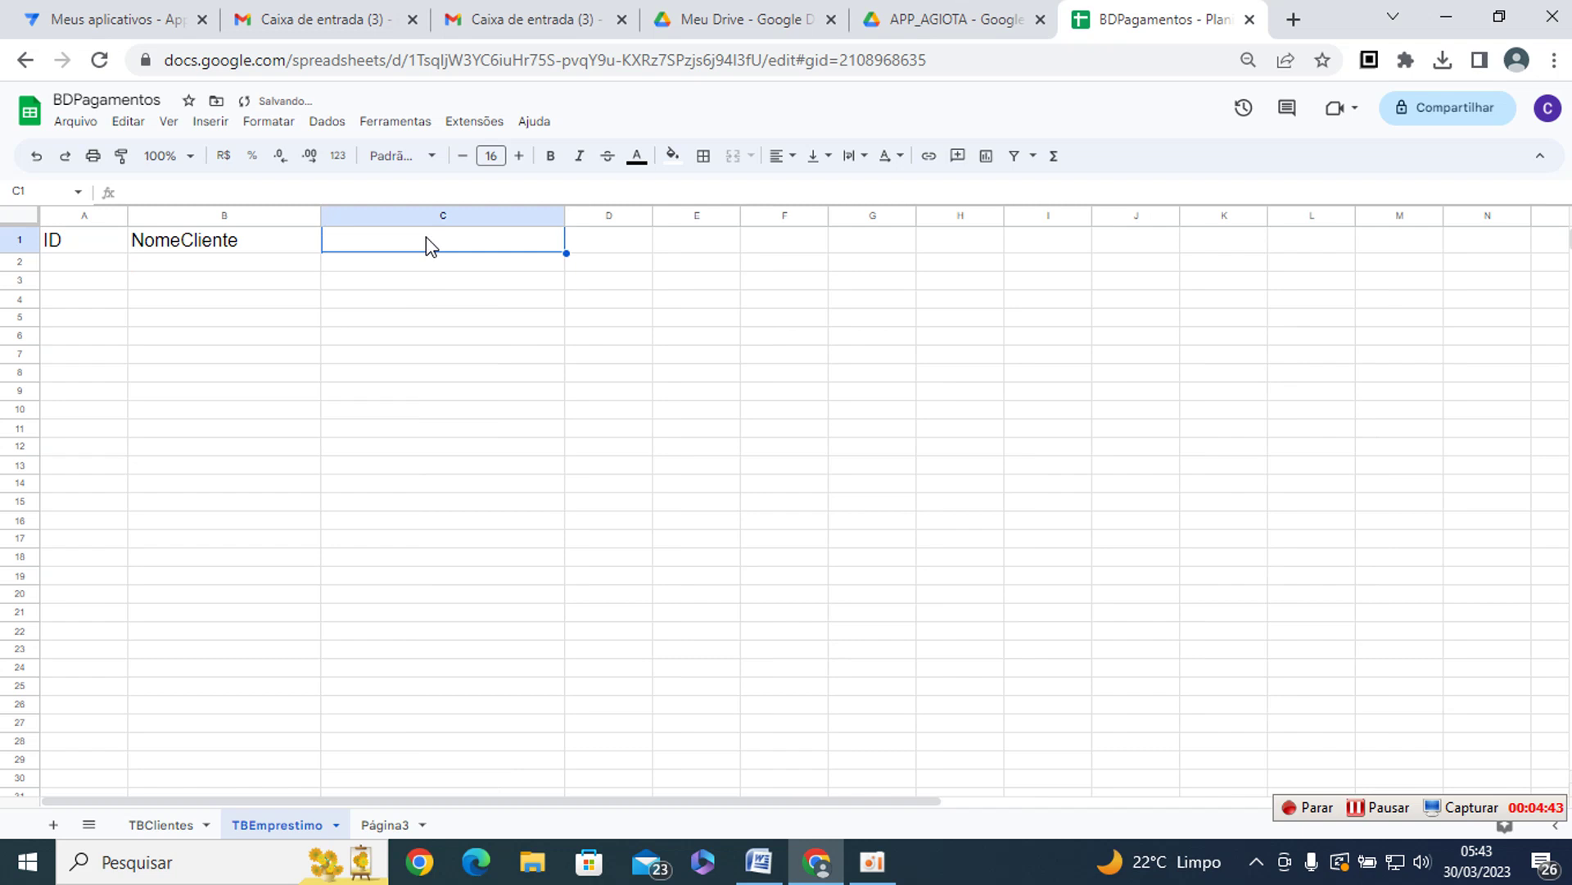
text(Data)
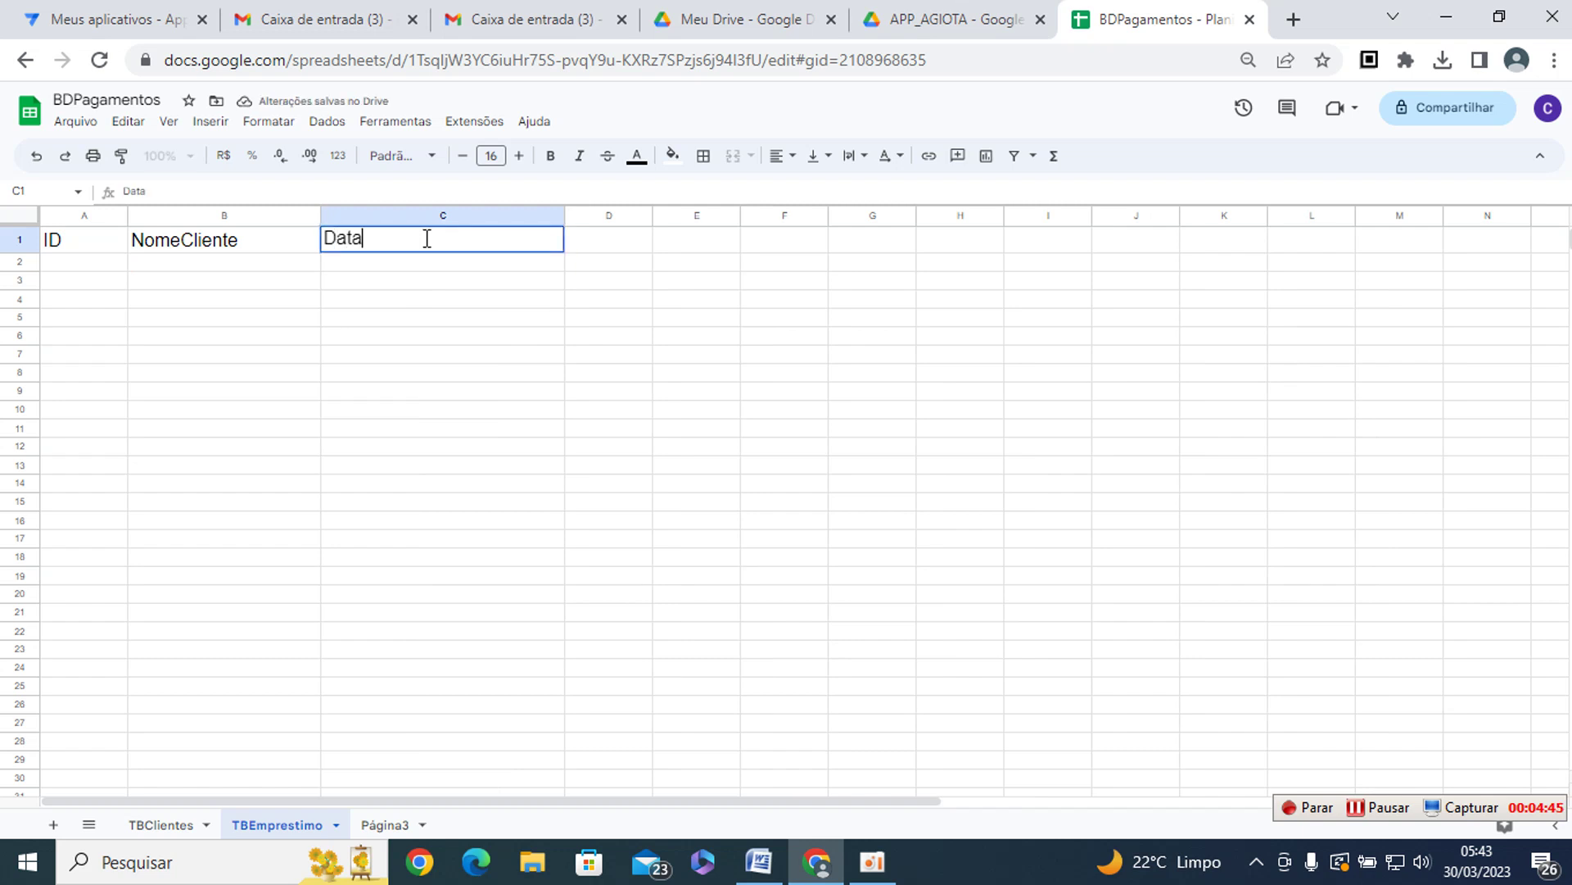
text(Emprestimo)
key(Tab)
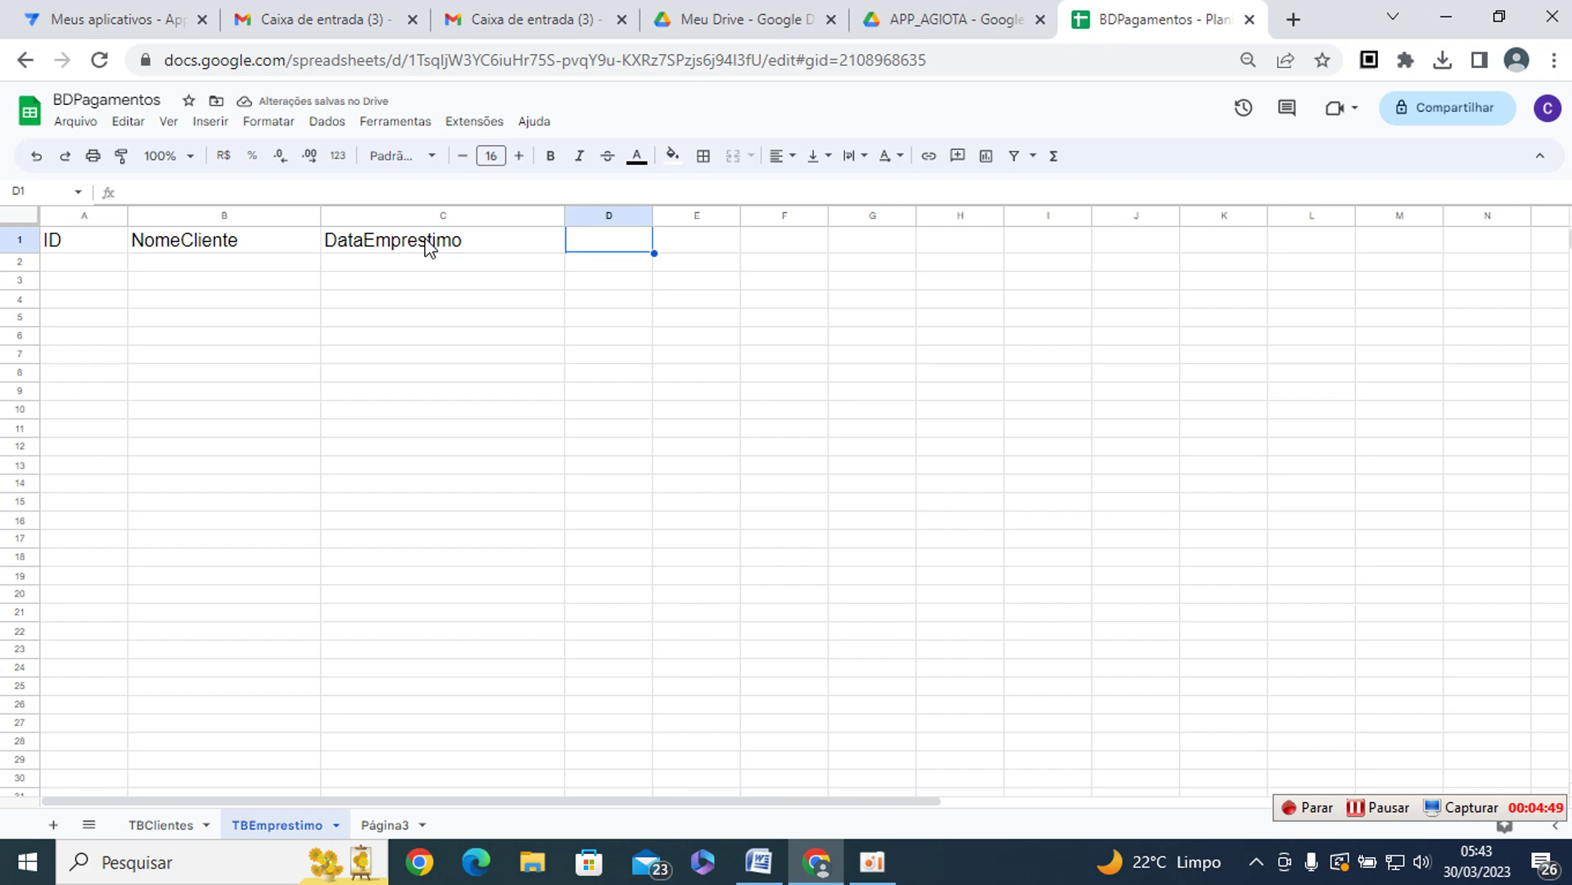
- Add headers ValorEmprestado and TxJuros in D1:E1, widening column D
text(ValorEmprestado)
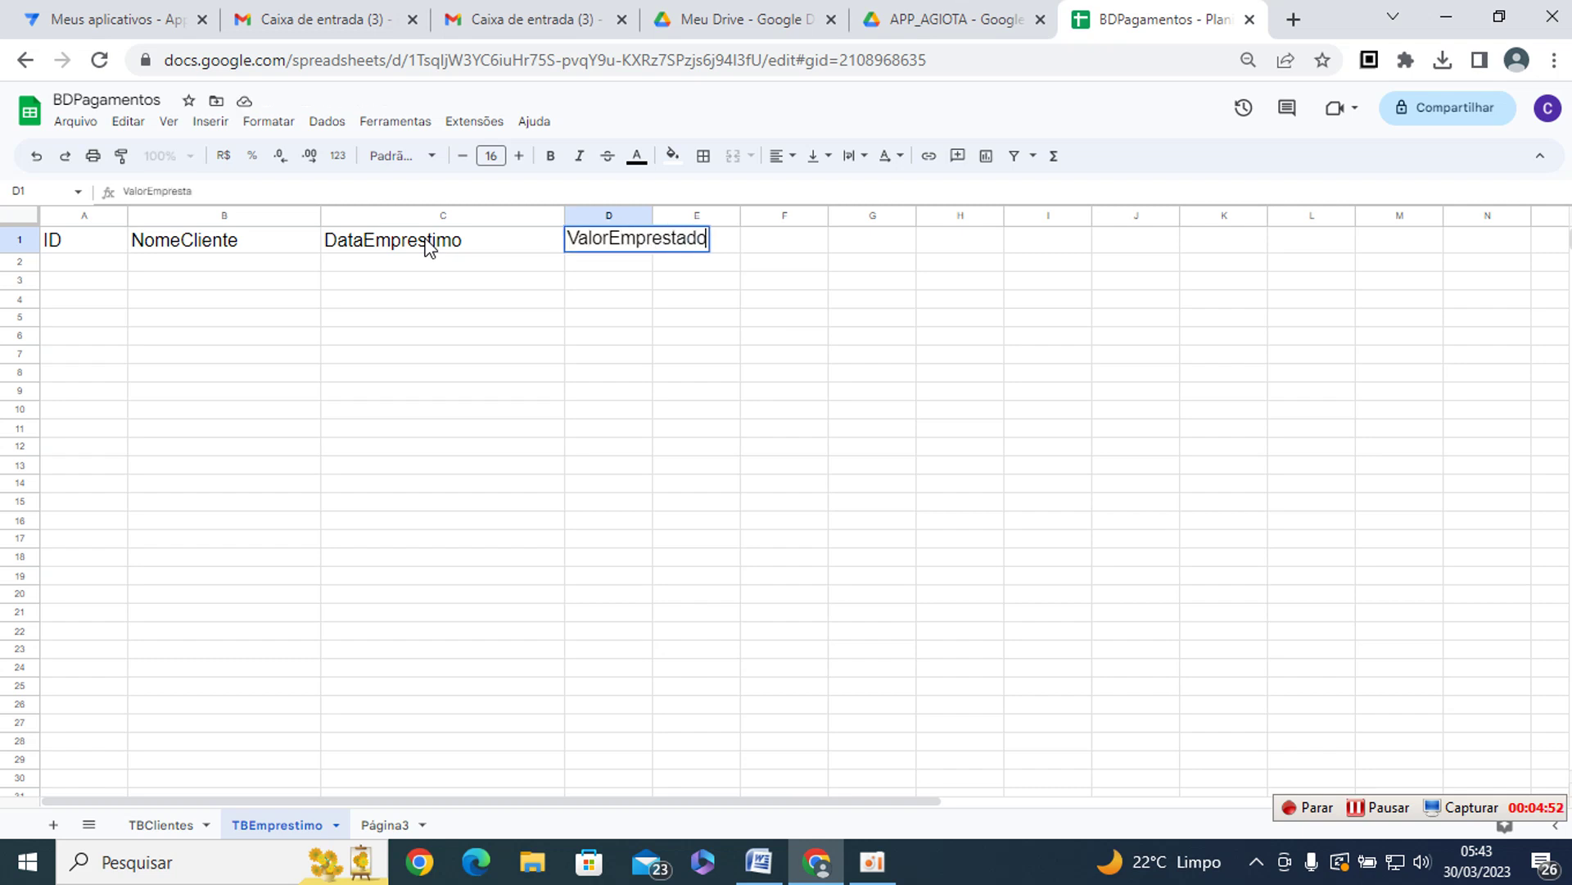
key(Return)
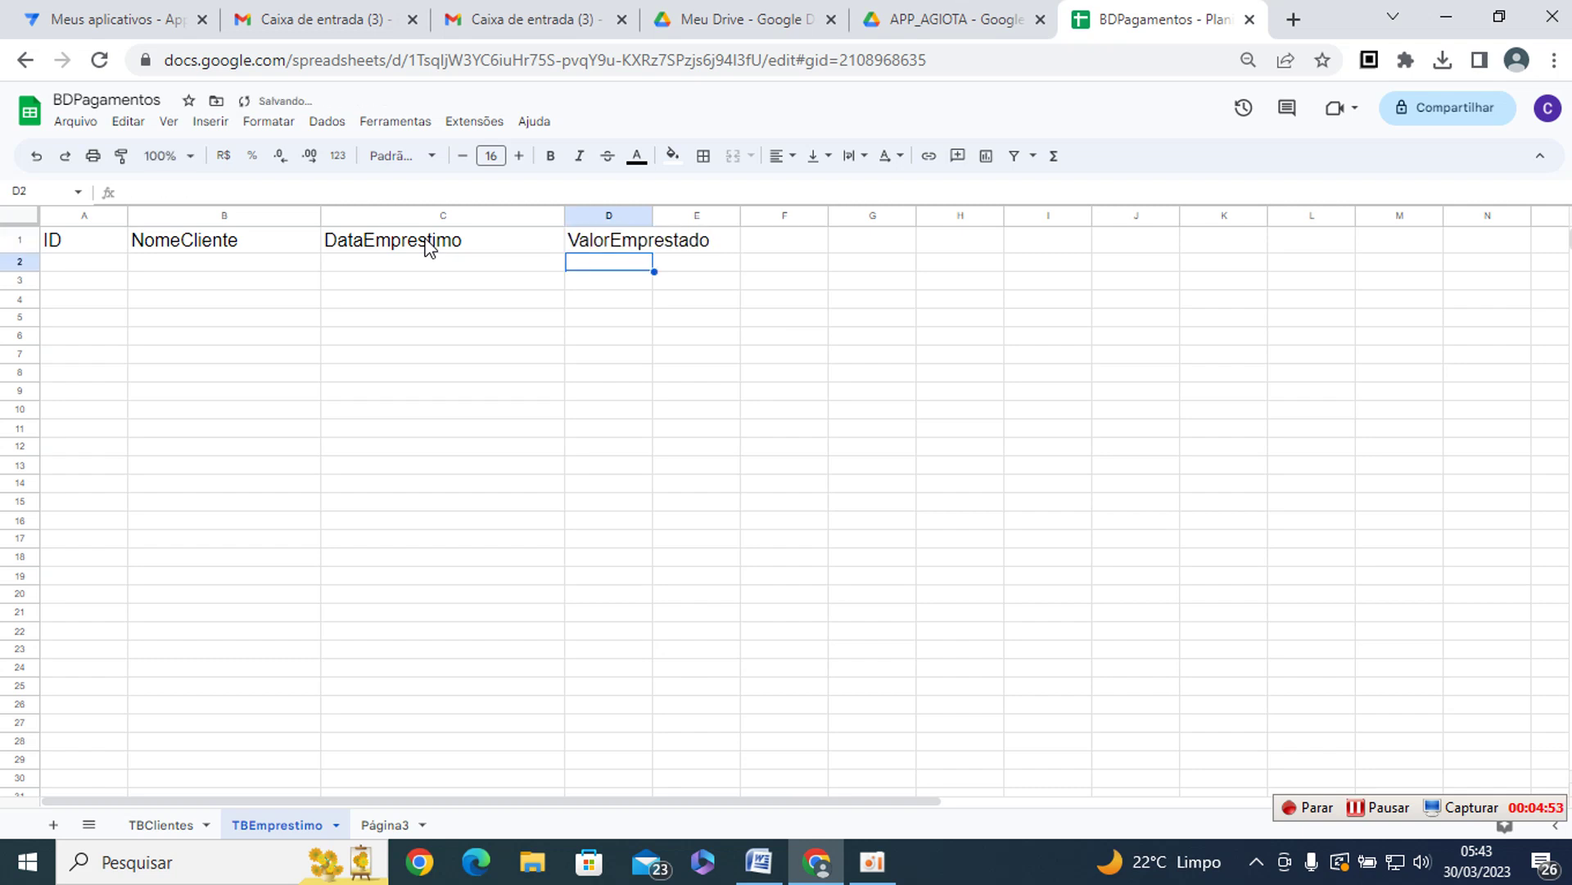
drag(653, 215, 774, 219)
click(807, 248)
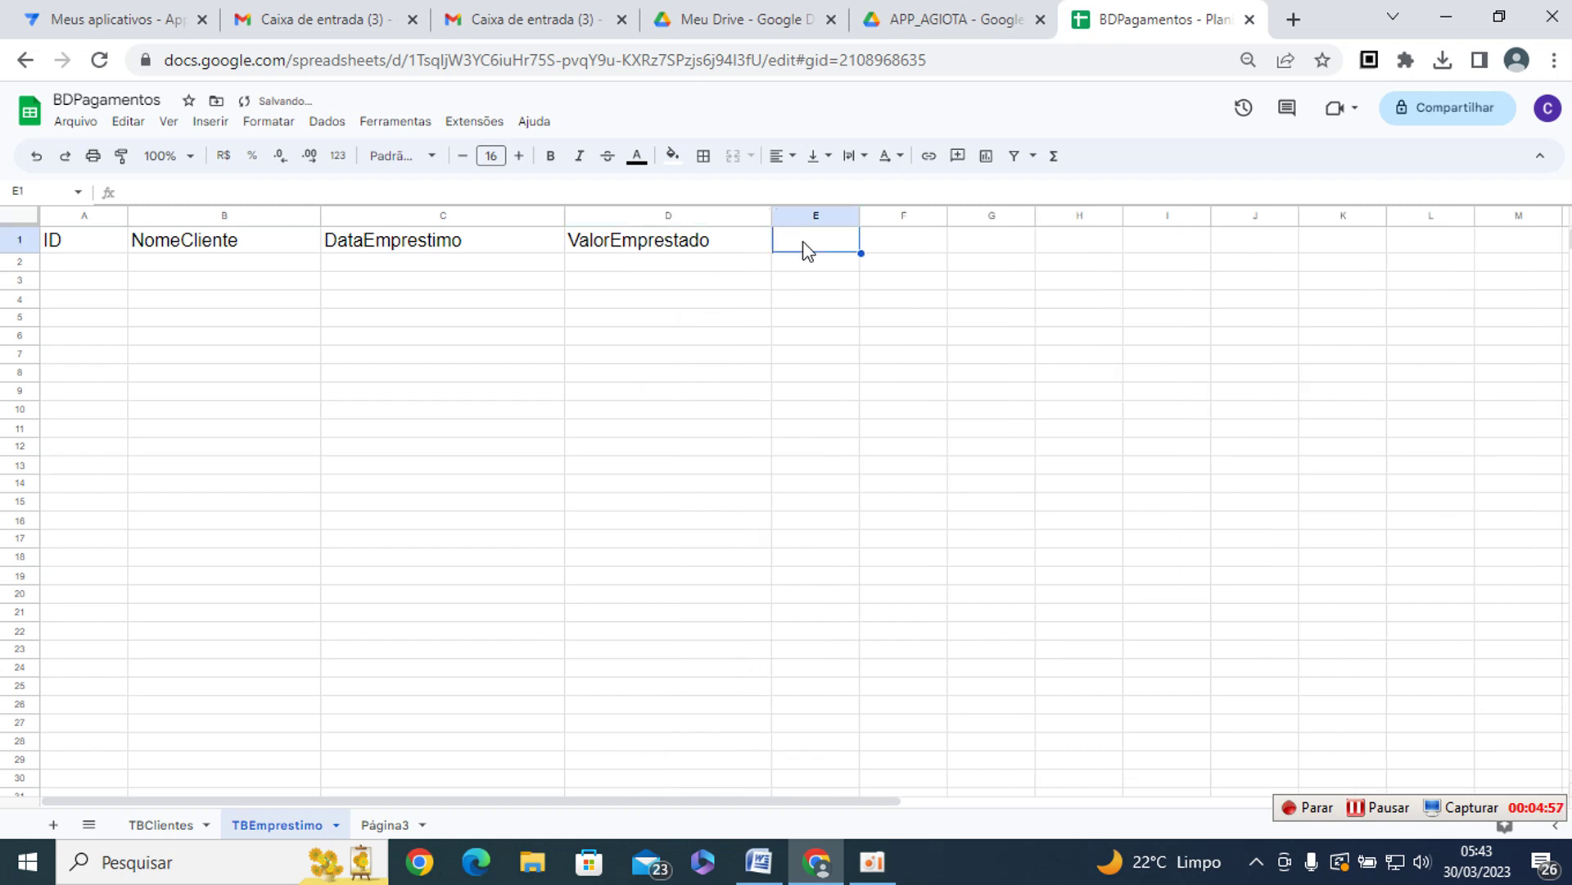
text(TxJuros)
key(Return)
key(Up)
key(Right)
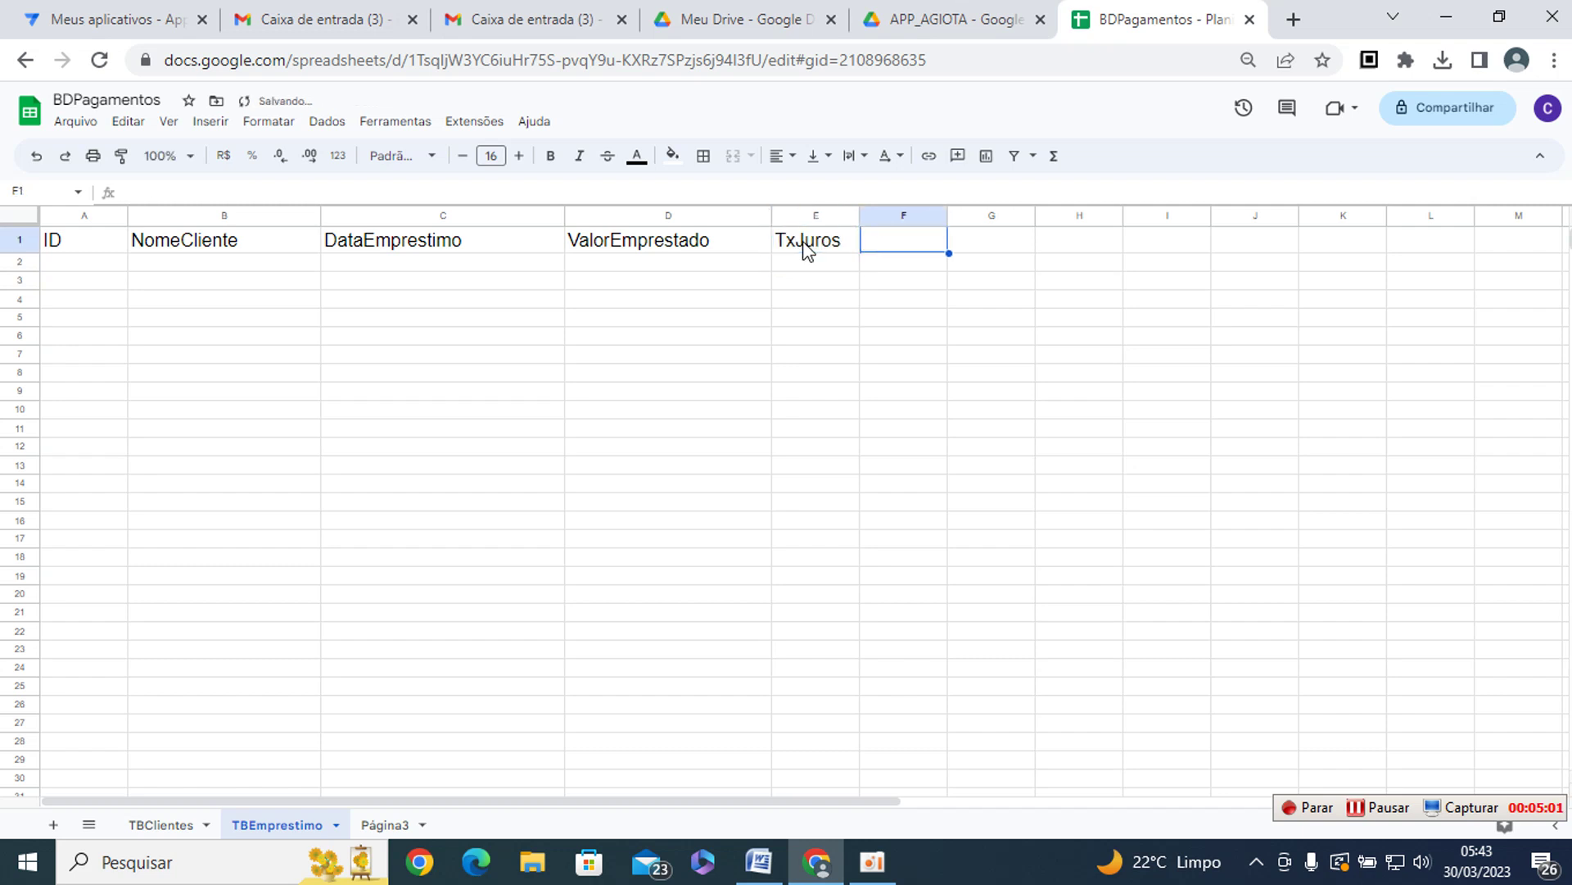
- Widen column F and enter the ValorJuros header in F1
drag(949, 216, 1030, 218)
text(ValorJuros)
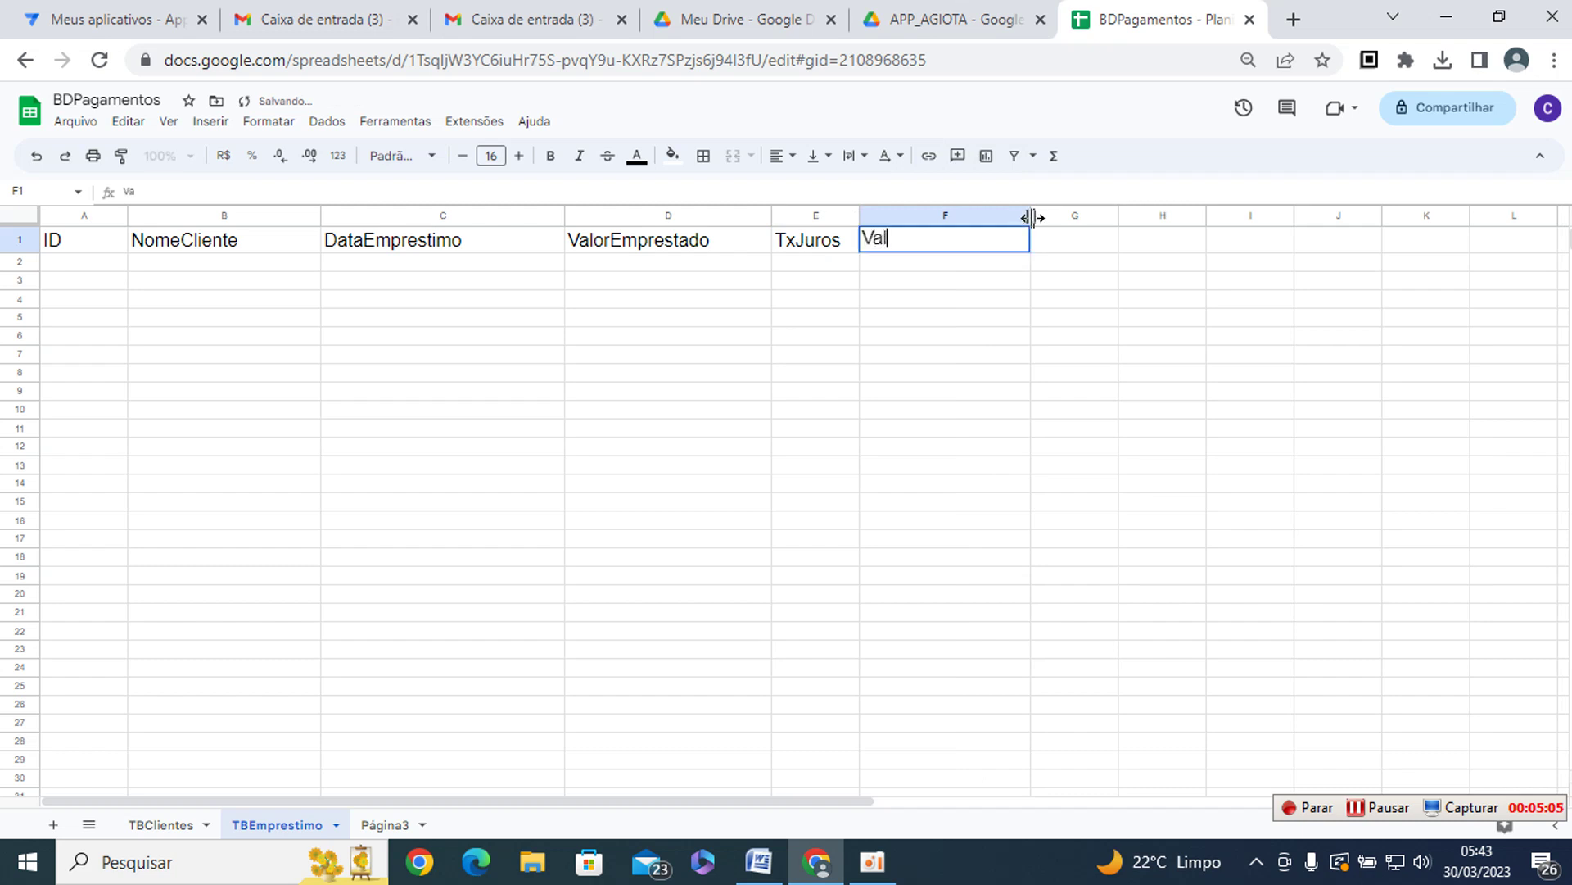
key(Tab)
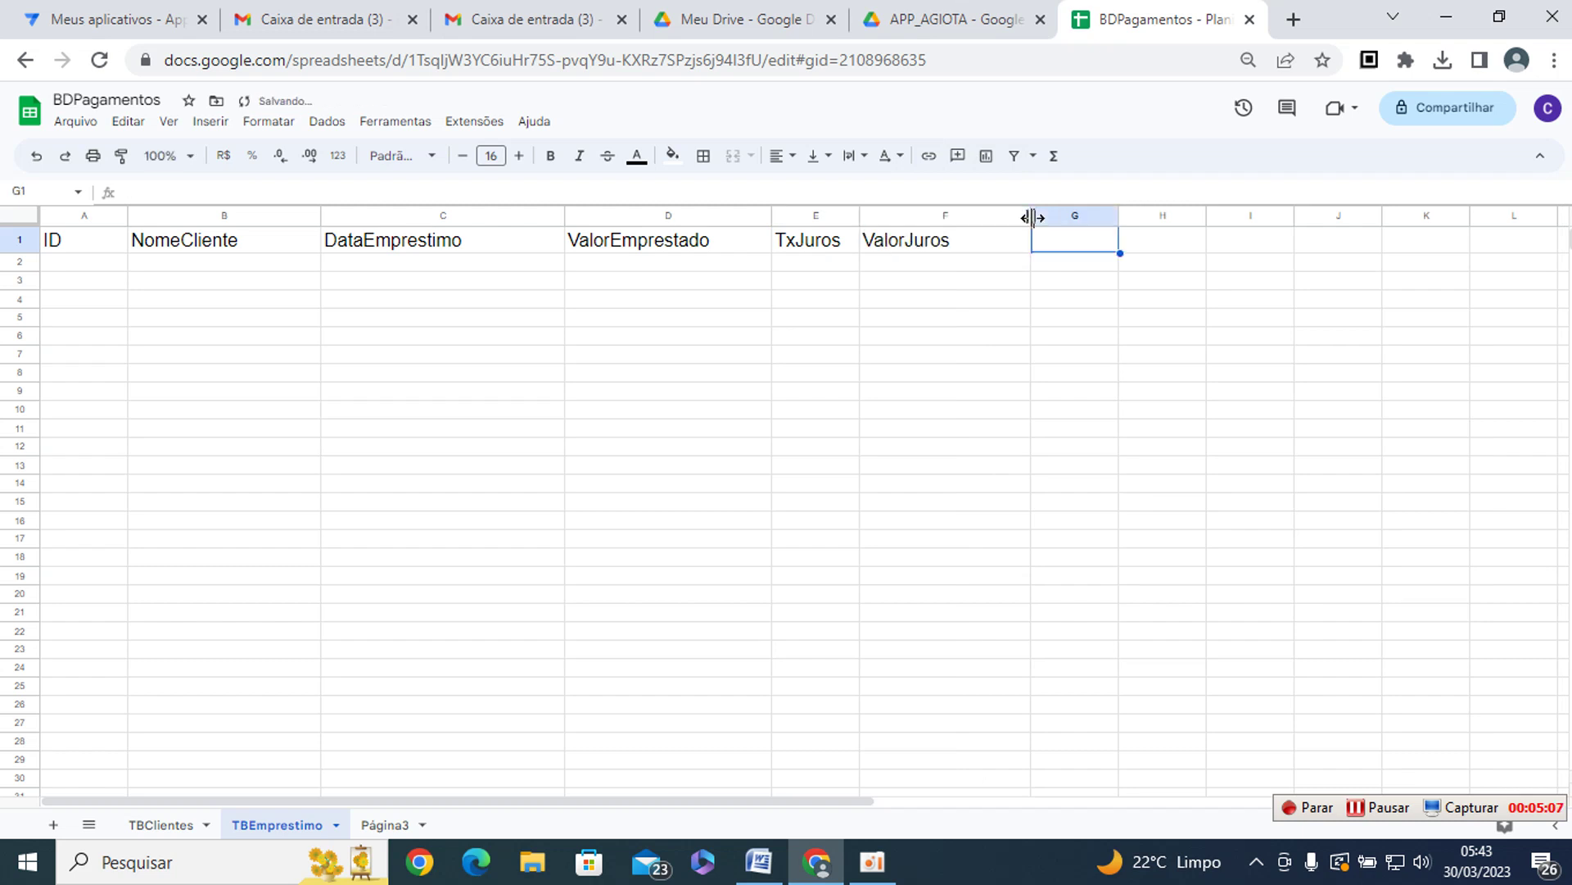
key(Left)
key(Left)
key(Right)
key(Right)
- Enter the ValorTotalPagar header in G1 and widen column G to fit it
text(vALOR)
key(BackSpace)
key(BackSpace)
key(BackSpace)
key(BackSpace)
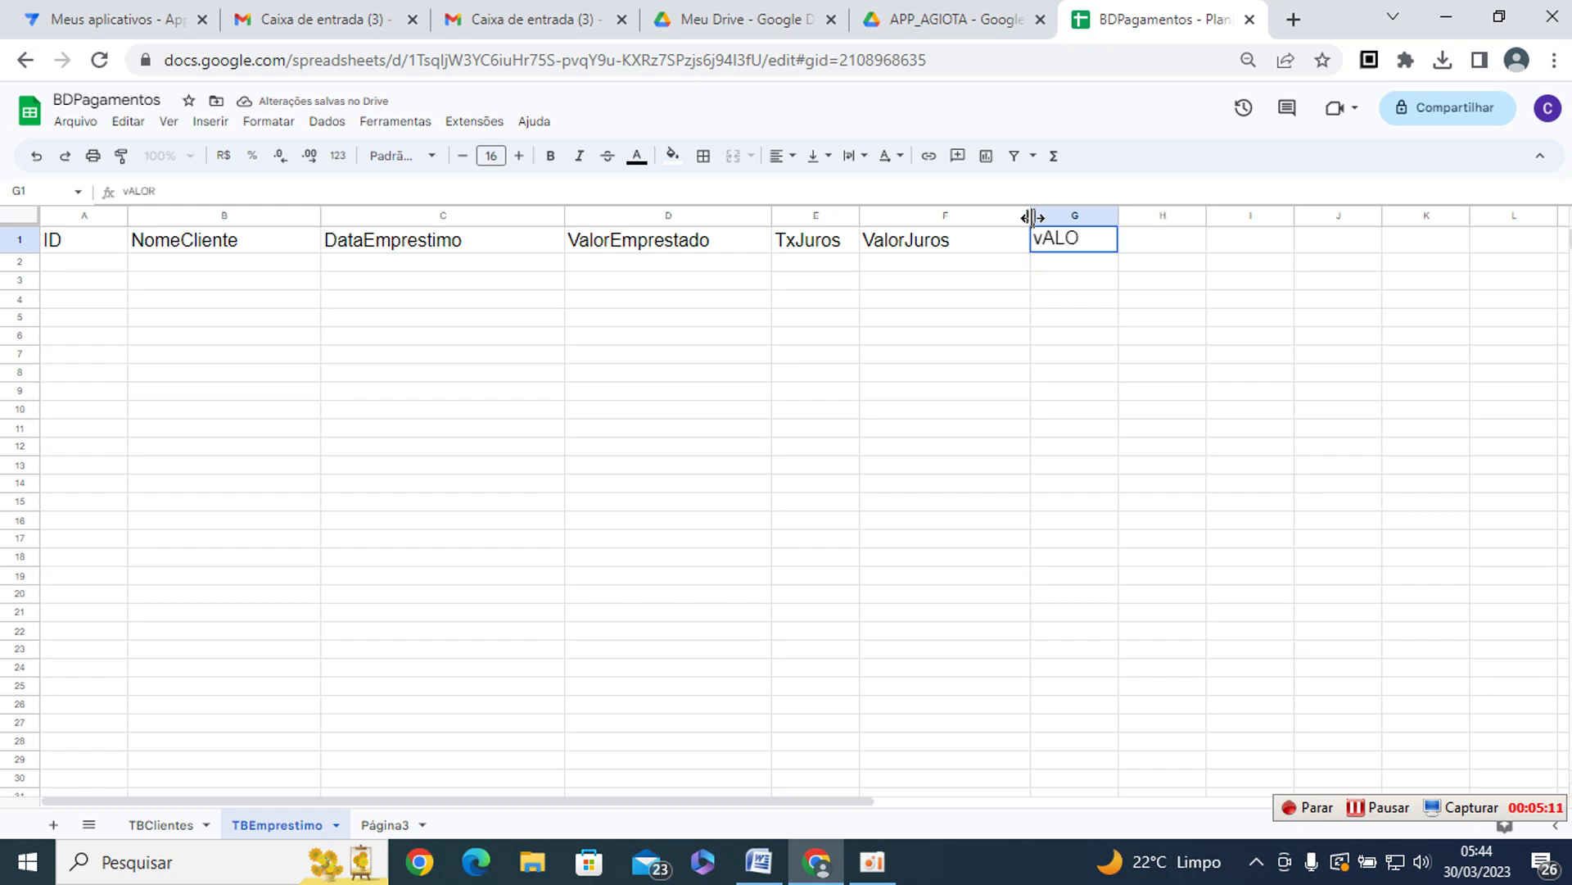
key(BackSpace)
text(V)
text(loalor)
text(Total)
key(ctrl+p)
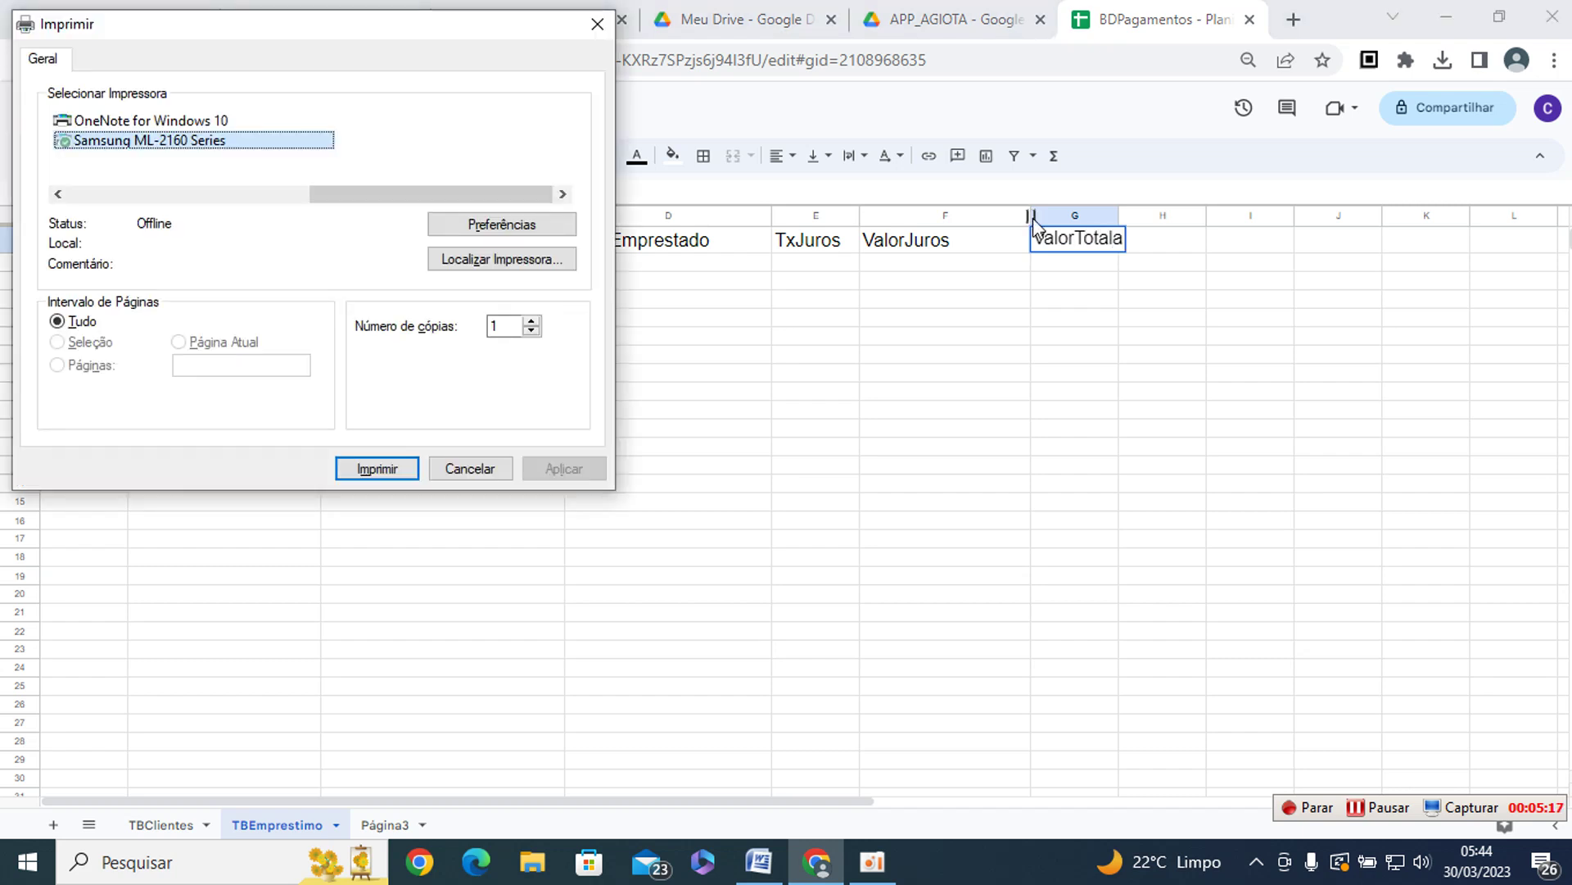
key(Escape)
text(alPagar)
key(Return)
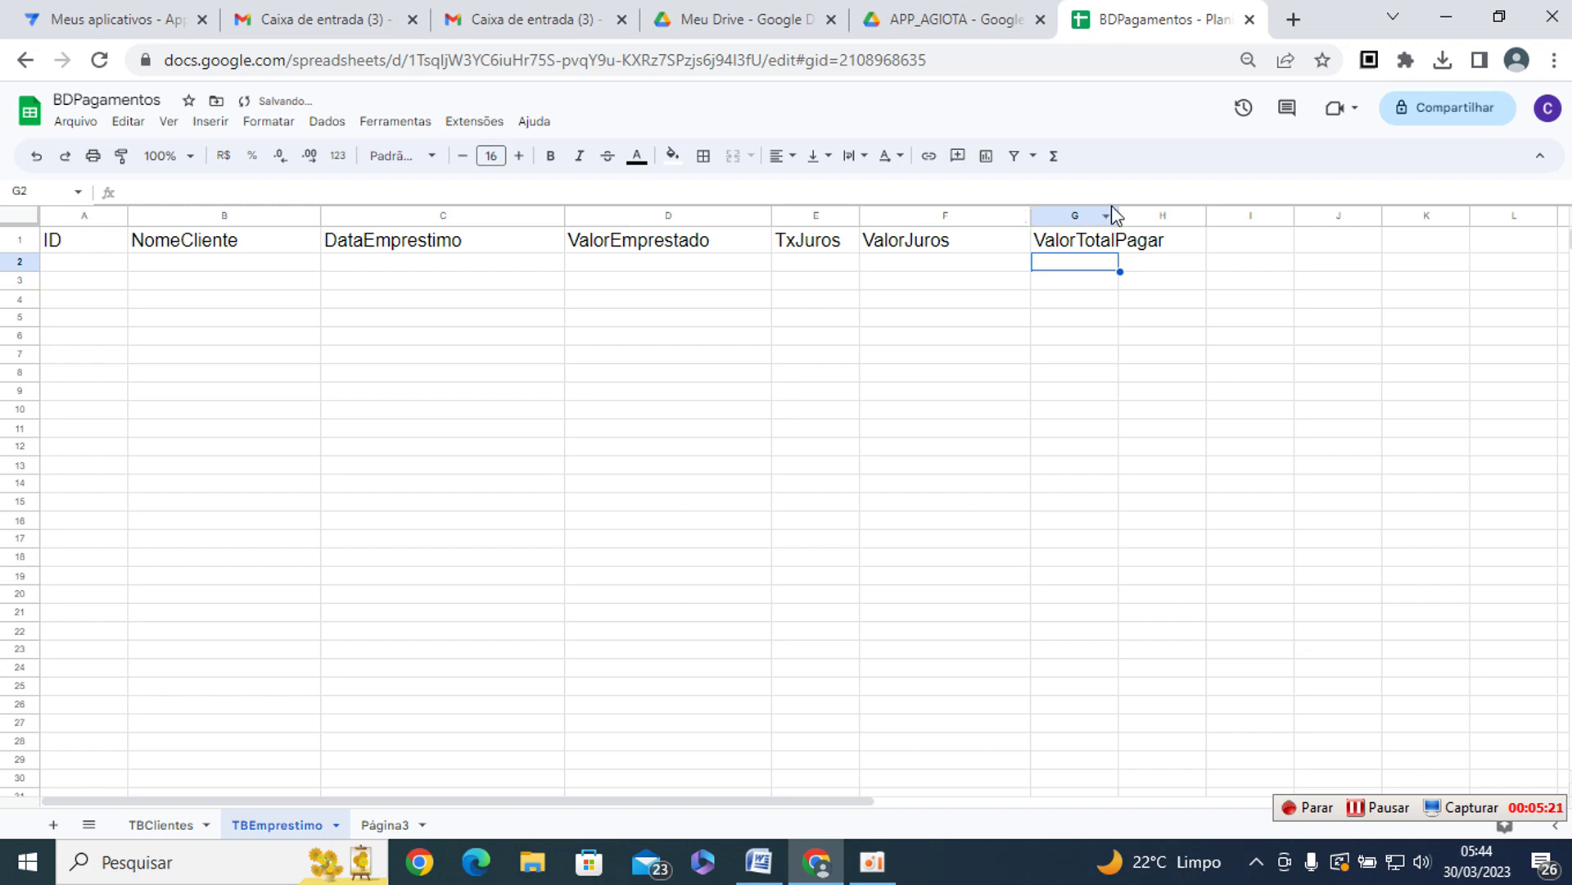
drag(1119, 217, 1180, 221)
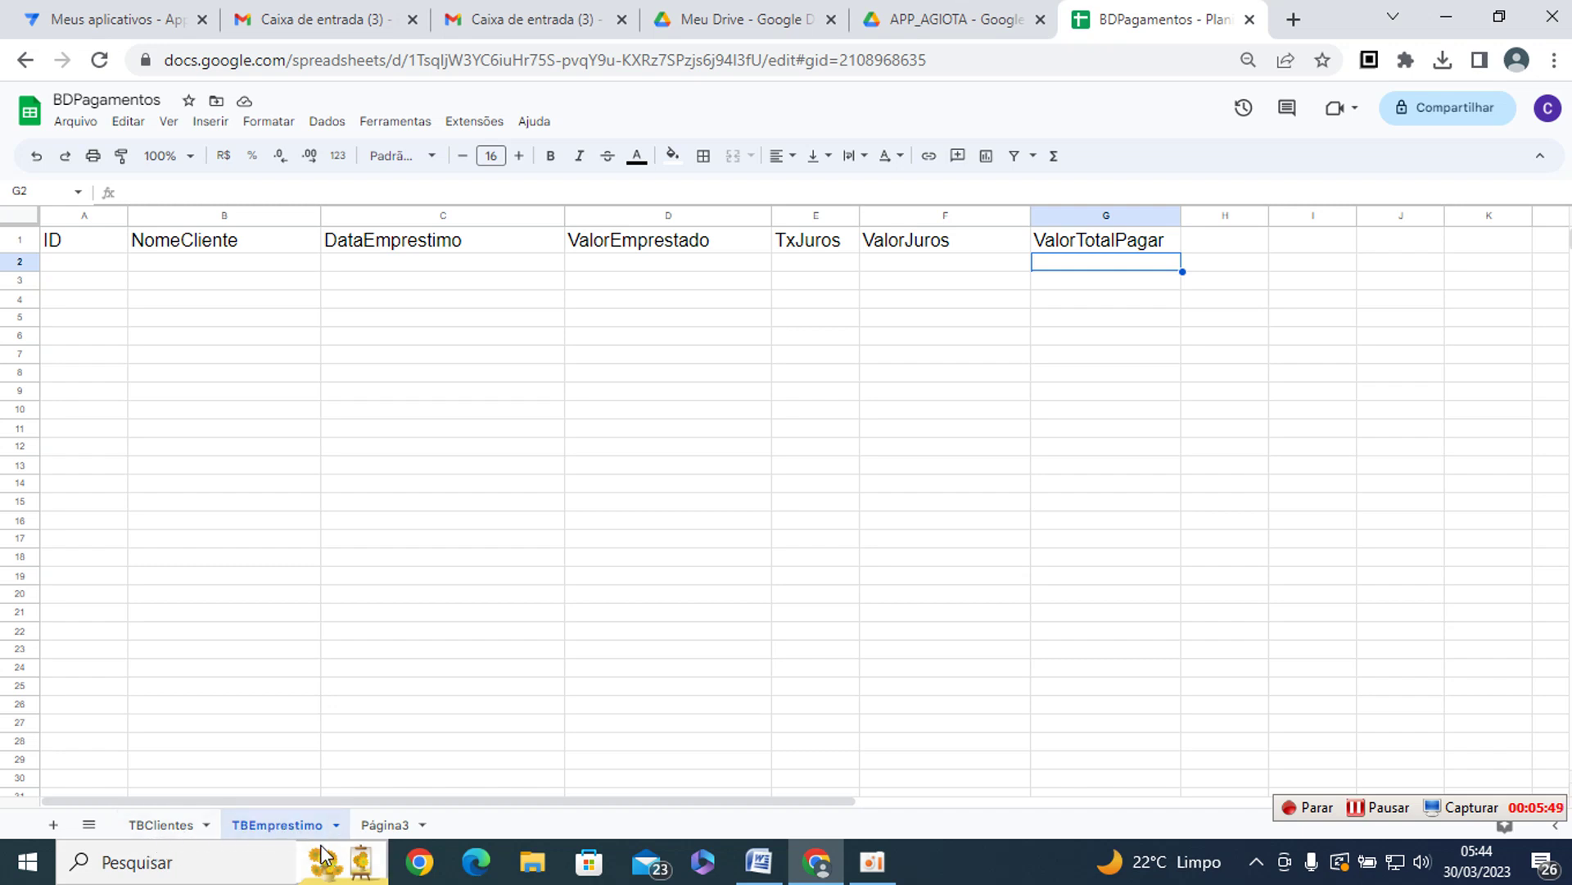
- Rename the Página3 sheet to TBPagamentos
click(381, 826)
right_click(381, 819)
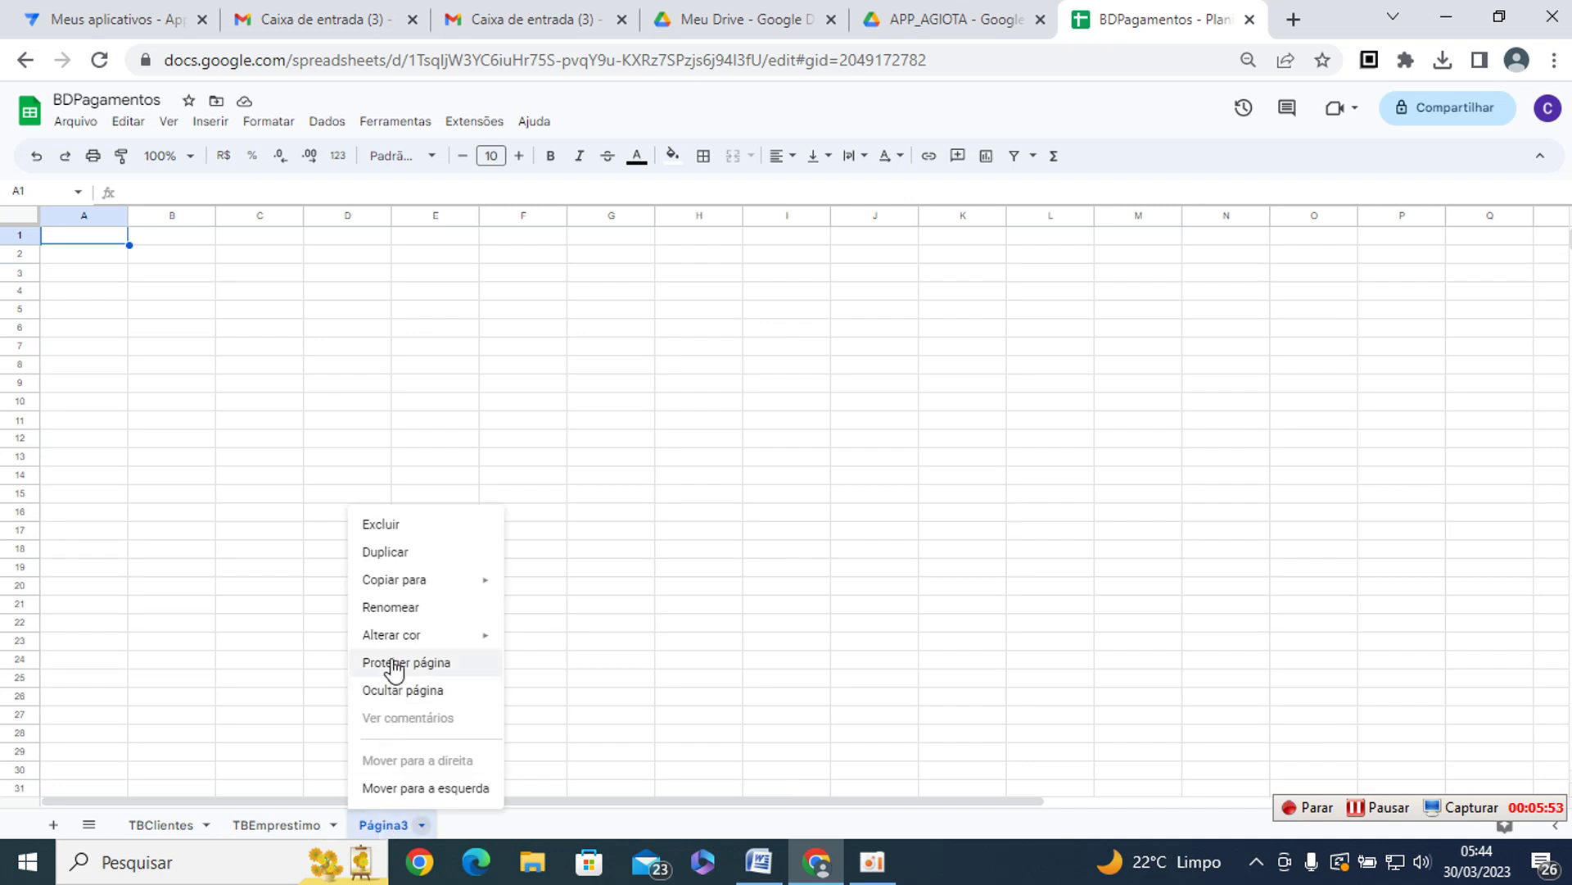
click(390, 606)
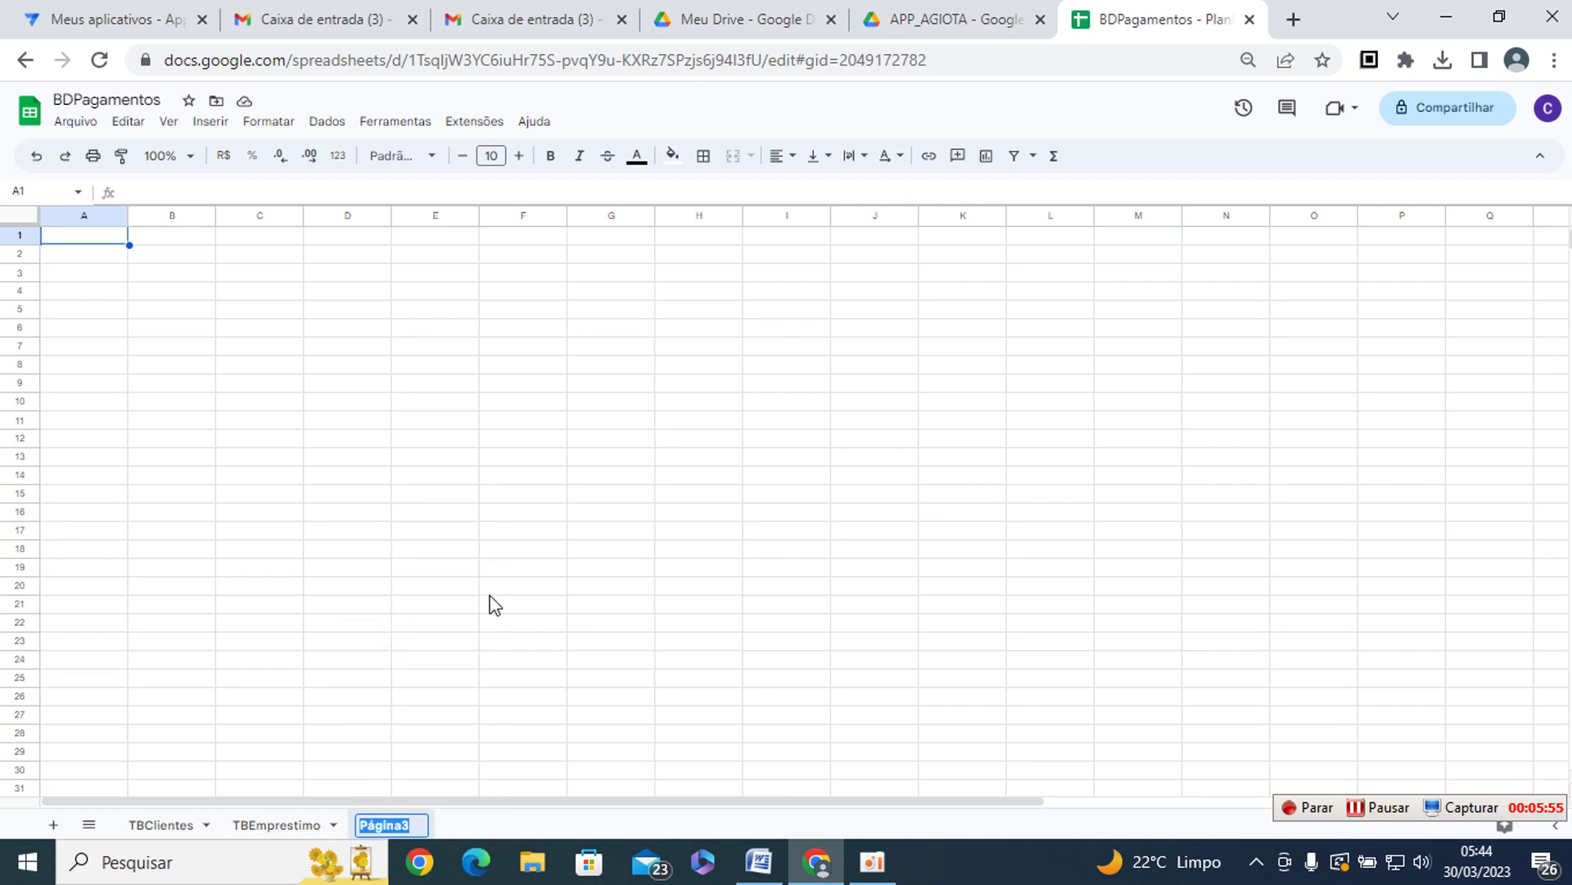
text(TBPagamentos)
key(Return)
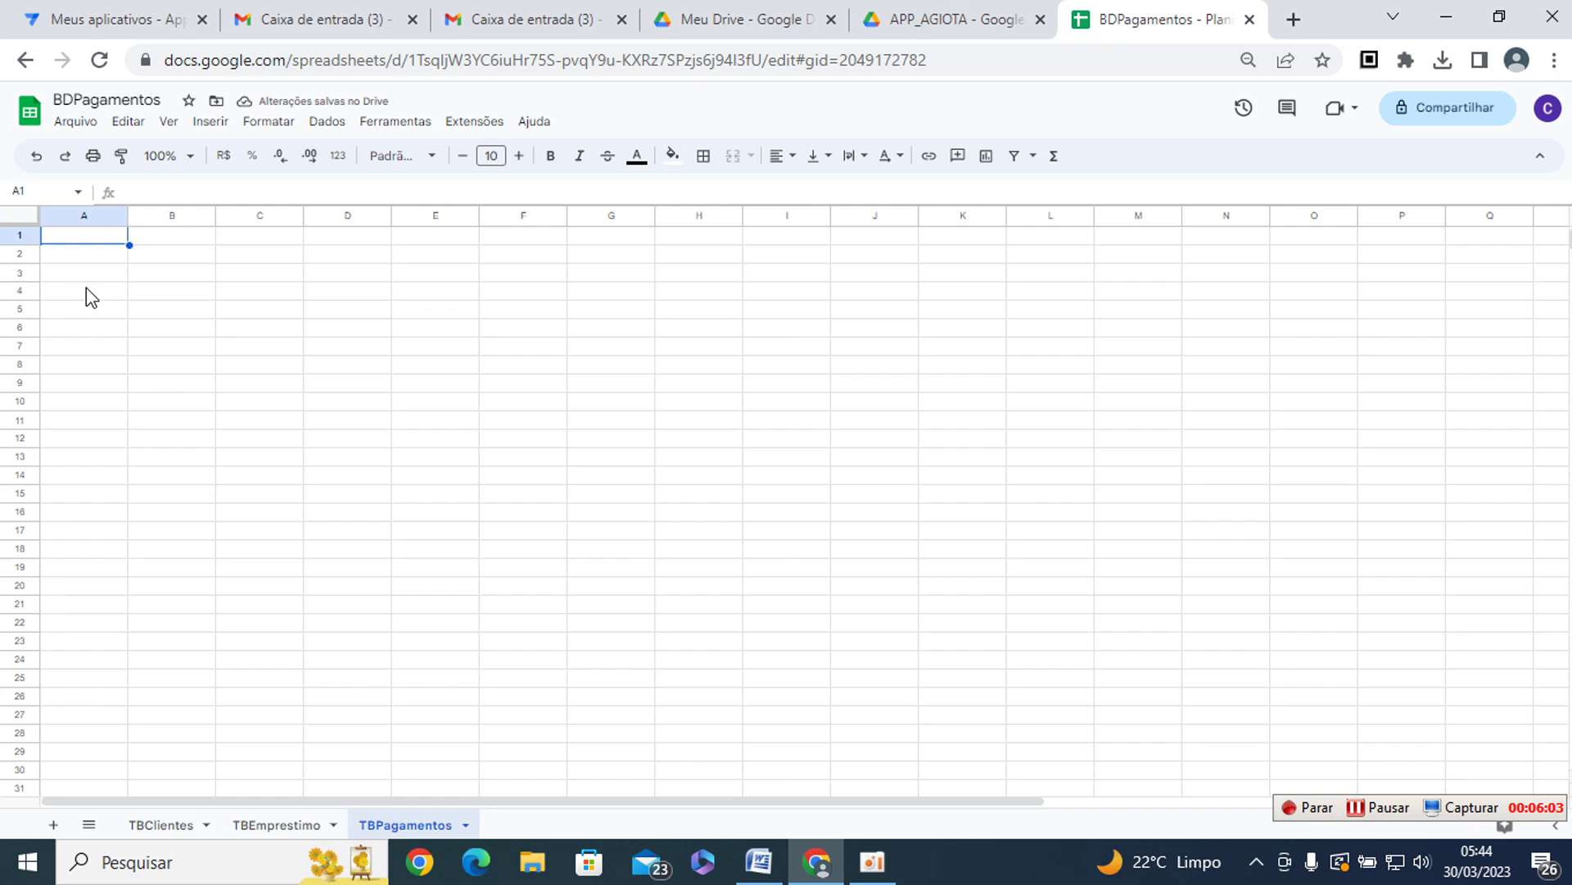
- Enter ID in A1 and set the whole sheet's font size to 14
click(519, 155)
click(519, 155)
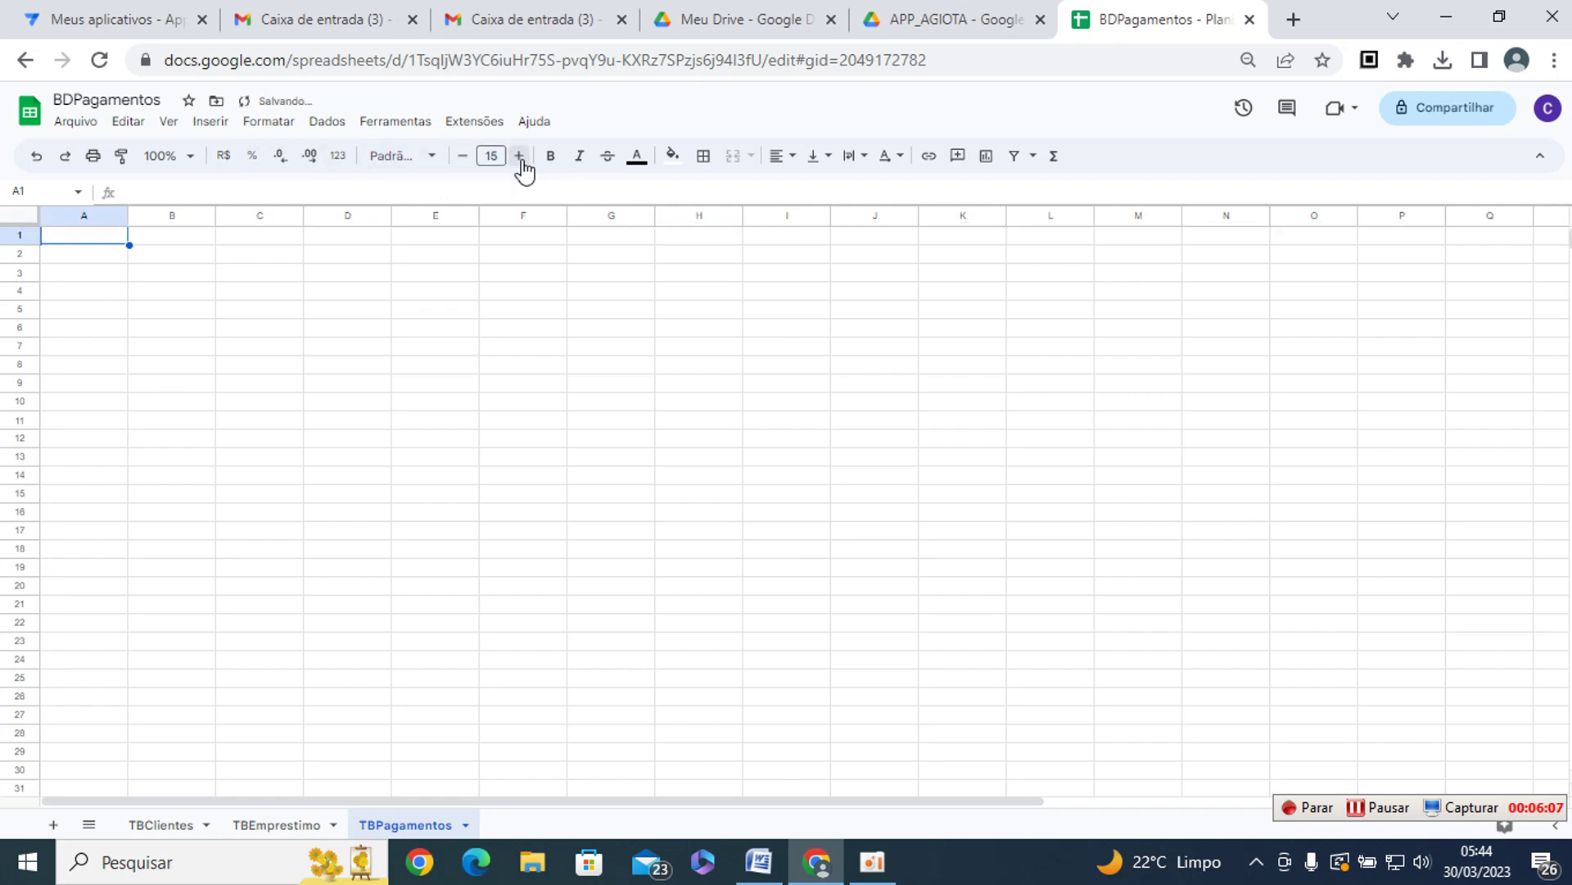
drag(95, 296, 98, 273)
click(98, 234)
text(ID)
key(Tab)
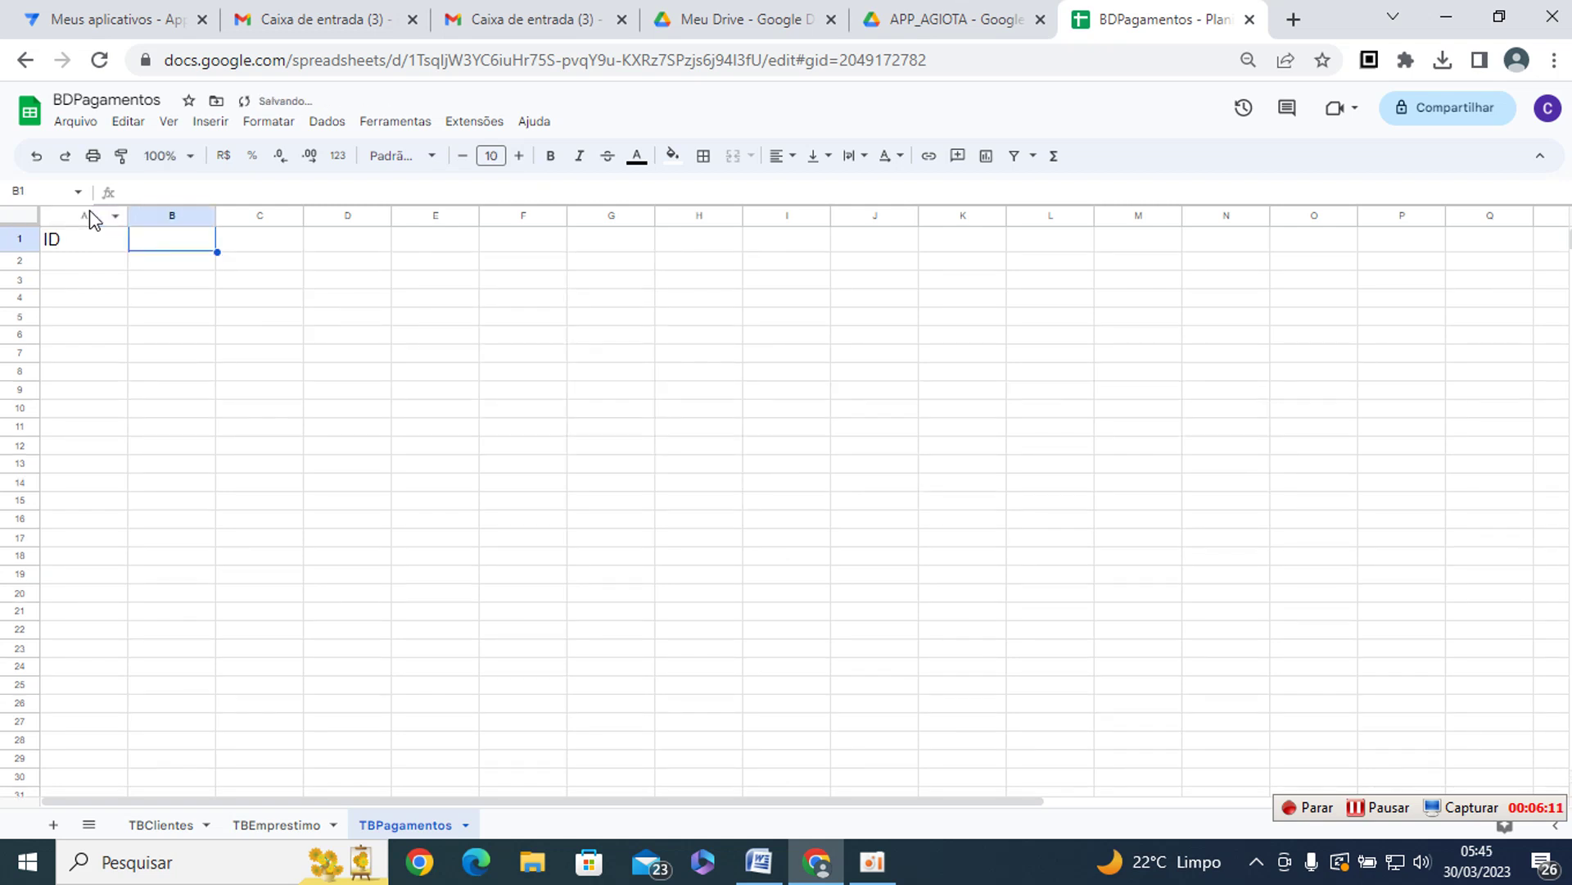
text(Nome)
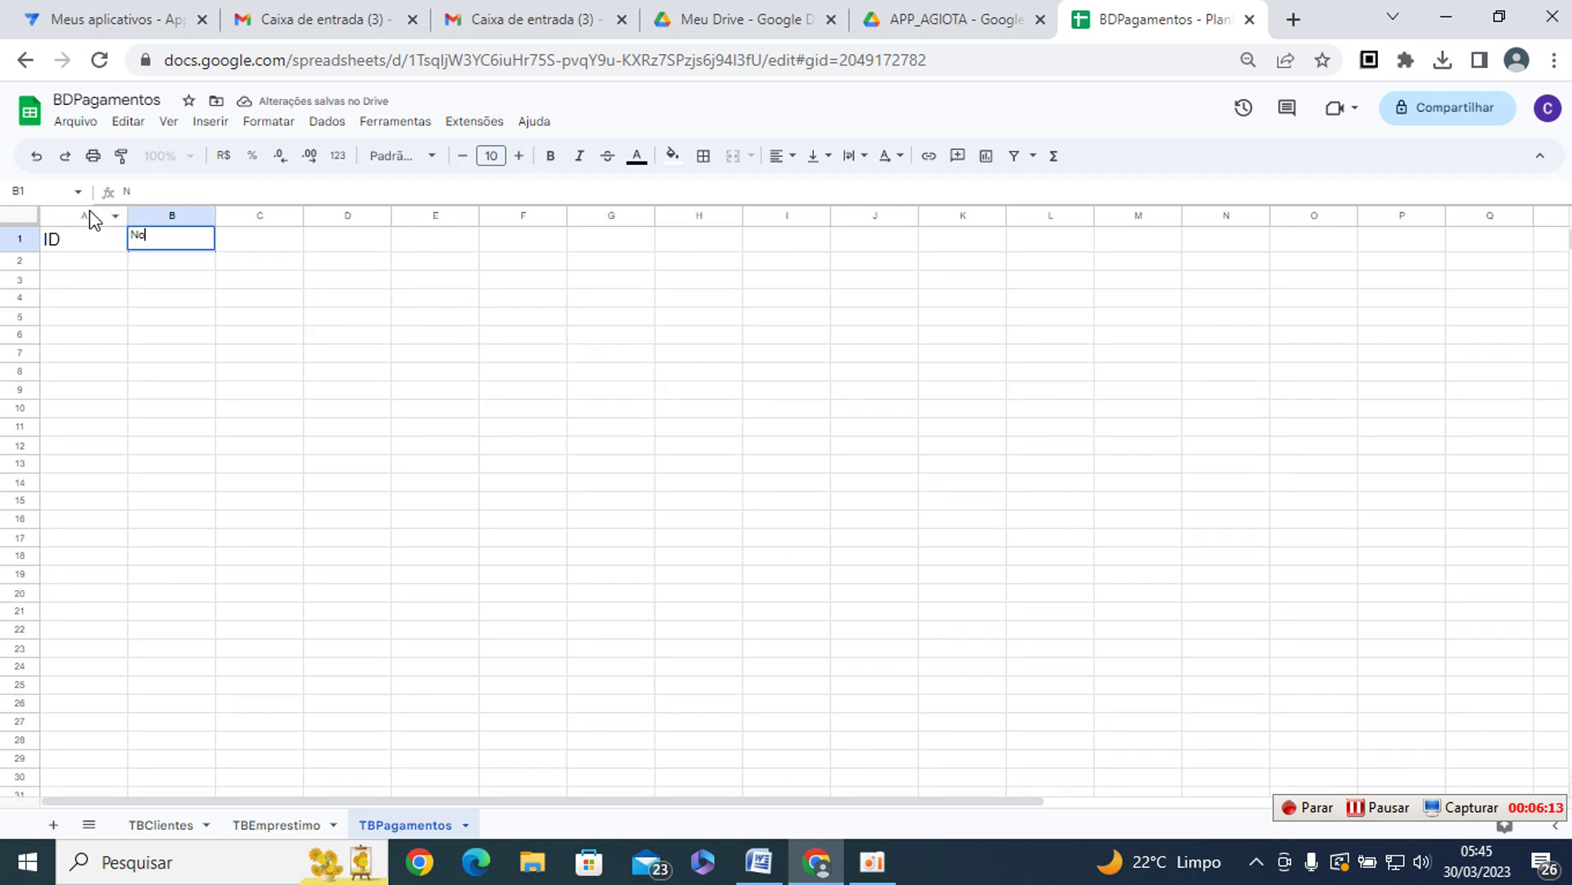
key(BackSpace)
key(Escape)
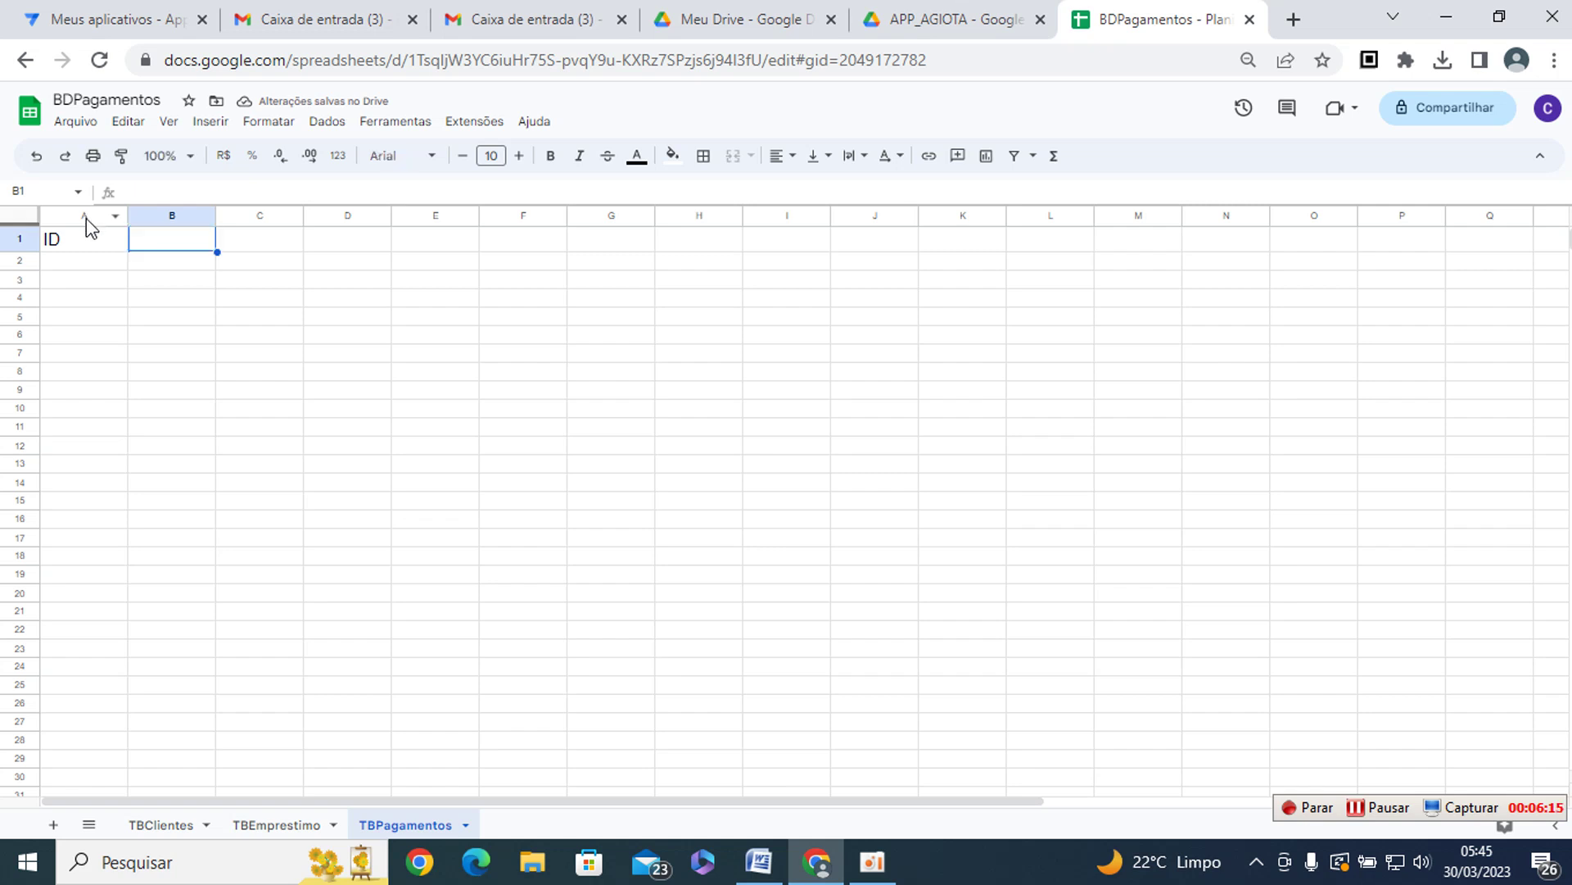
click(21, 216)
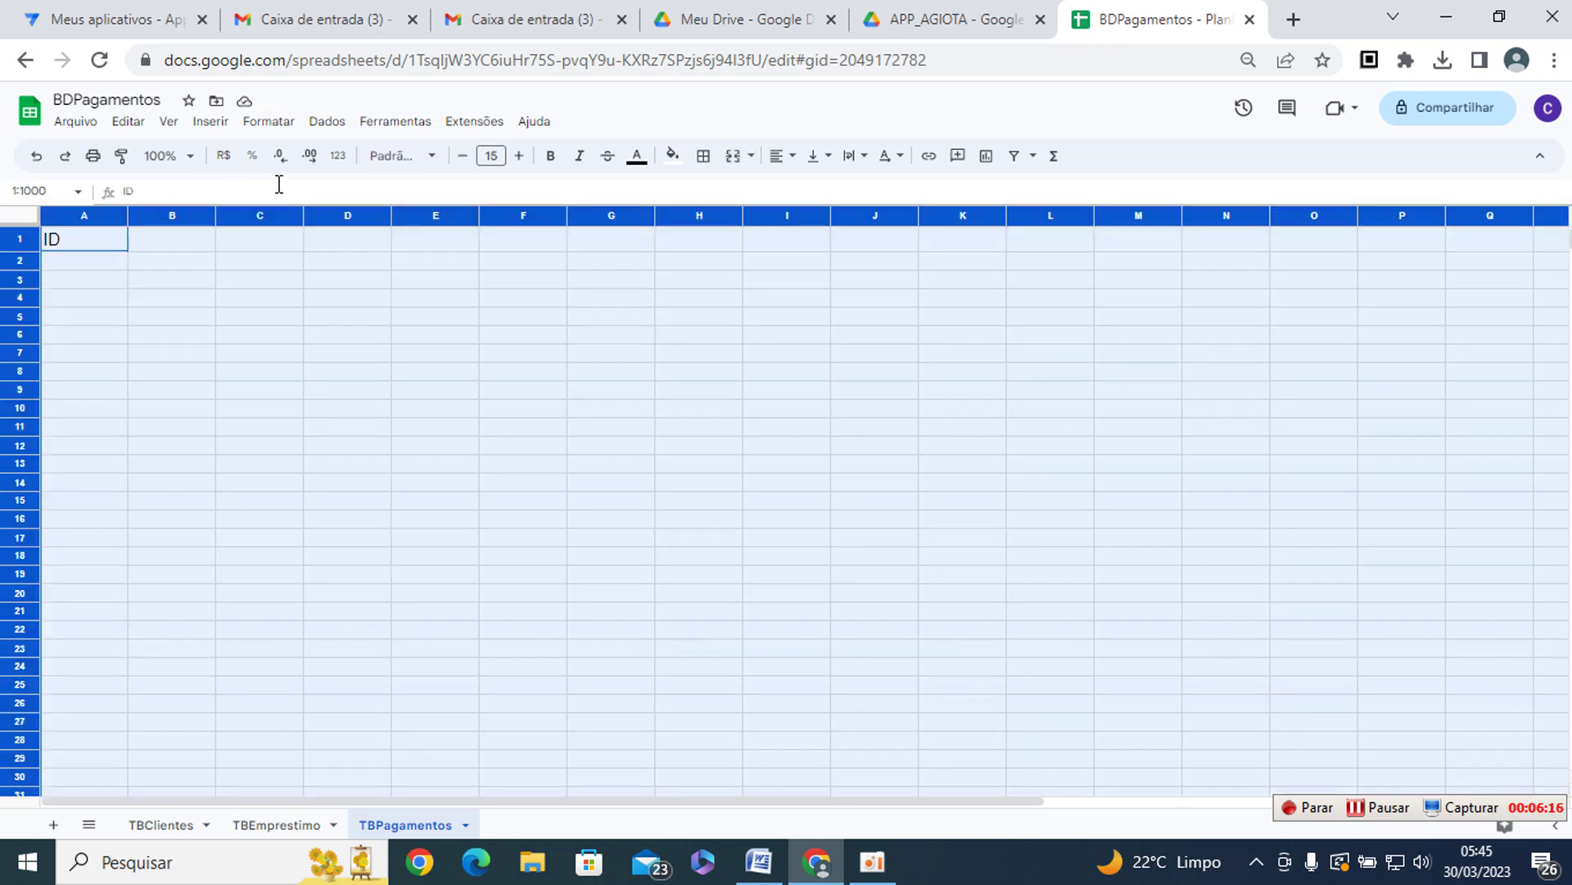
click(495, 154)
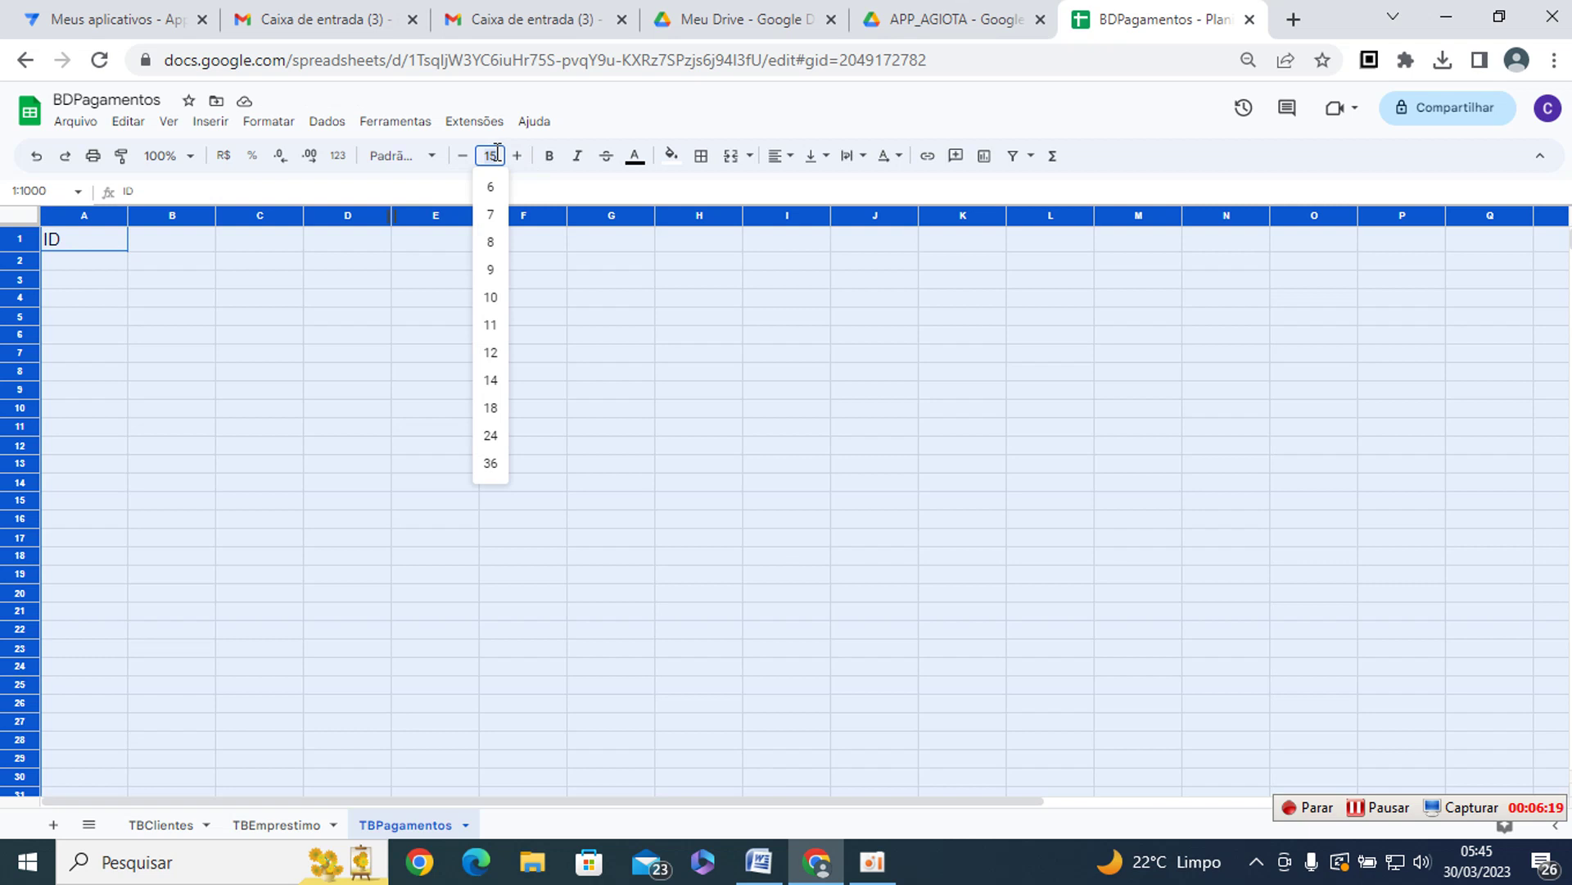
click(489, 385)
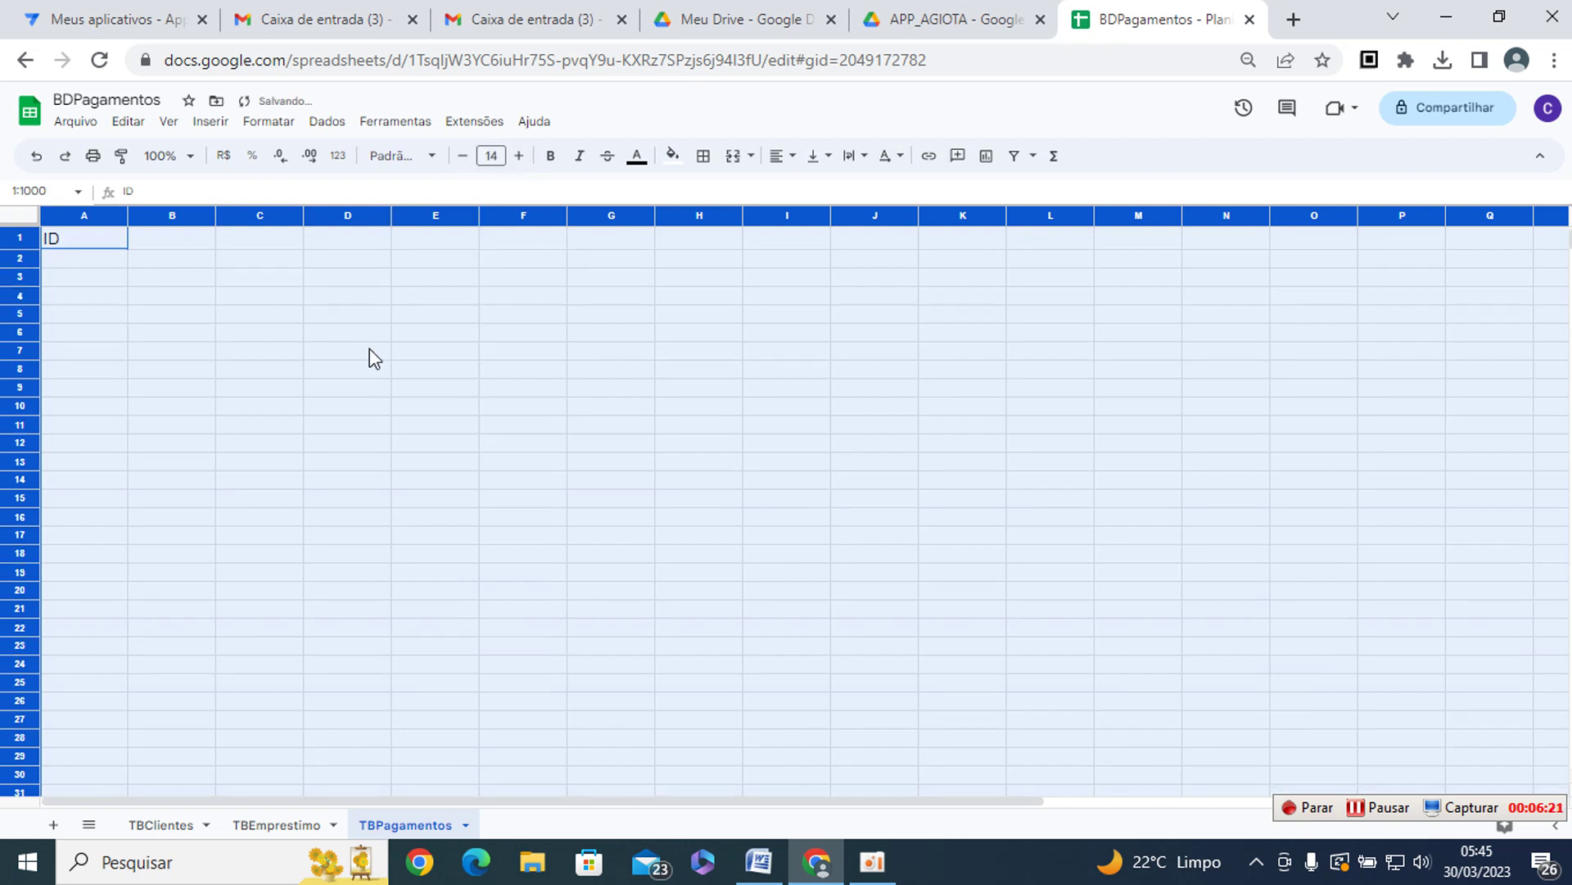
- Widen column B, add headers NomeCliente and DataPagamento, and auto-fit column C
drag(241, 295, 240, 277)
drag(215, 215, 349, 214)
click(293, 237)
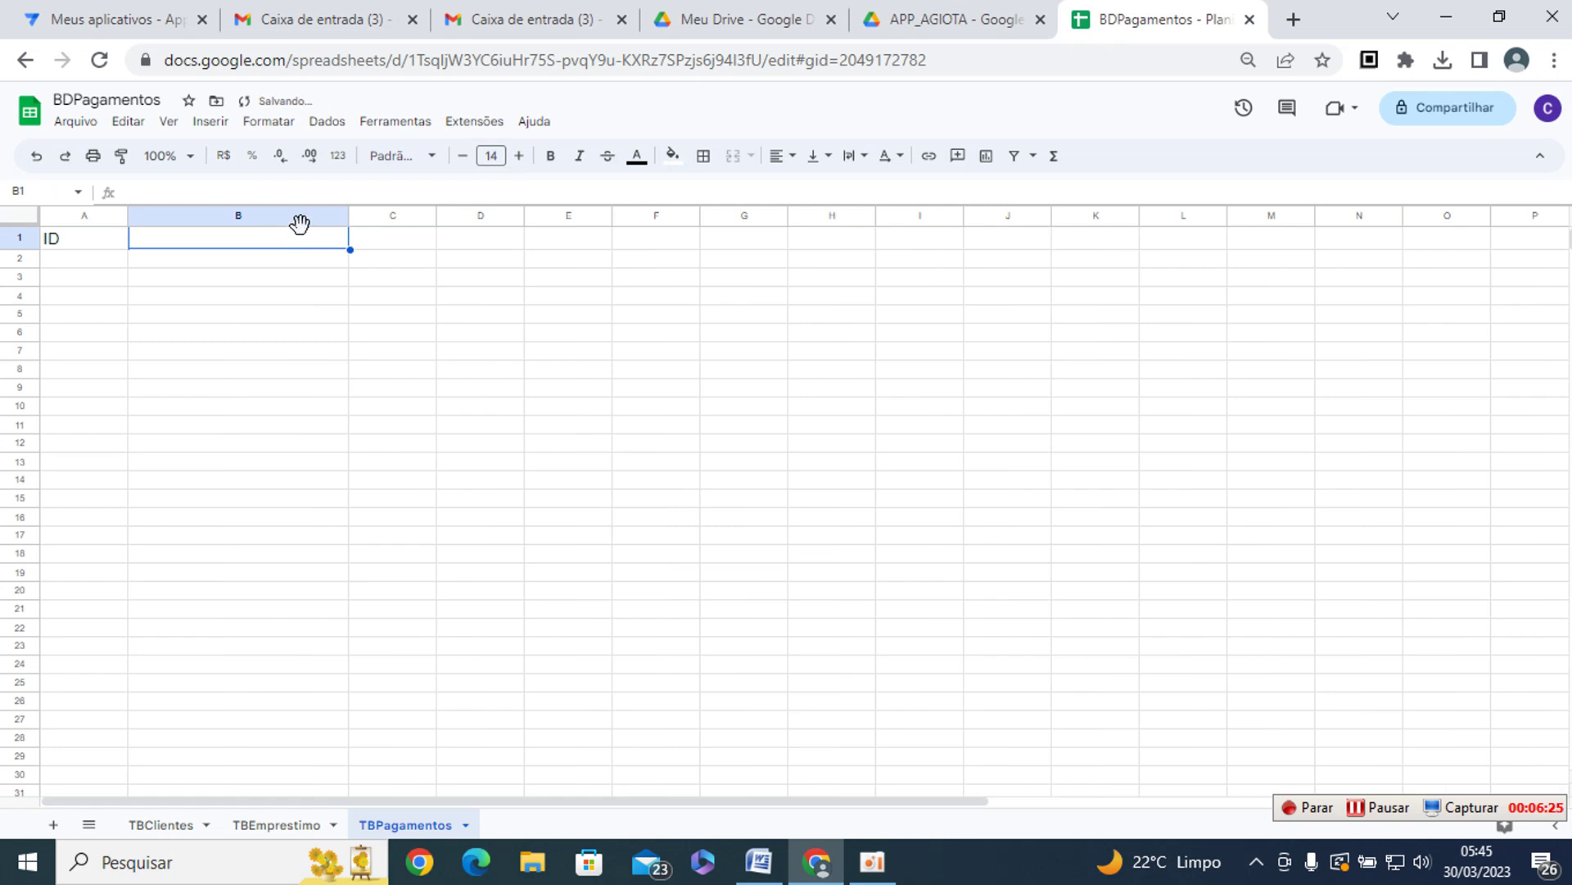
text(NomeCliente)
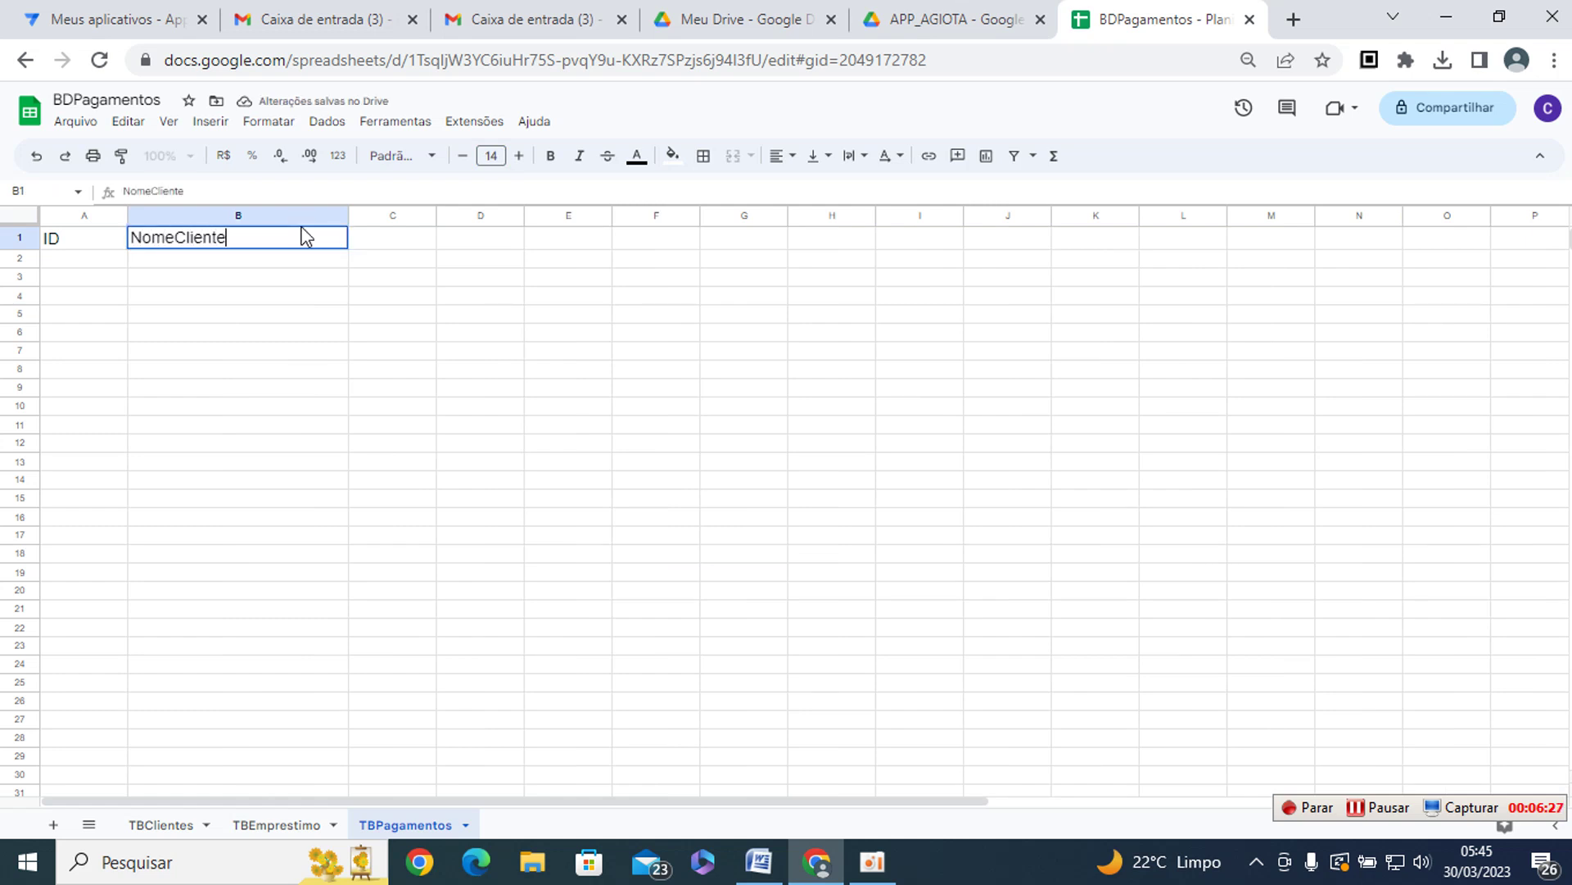
key(Tab)
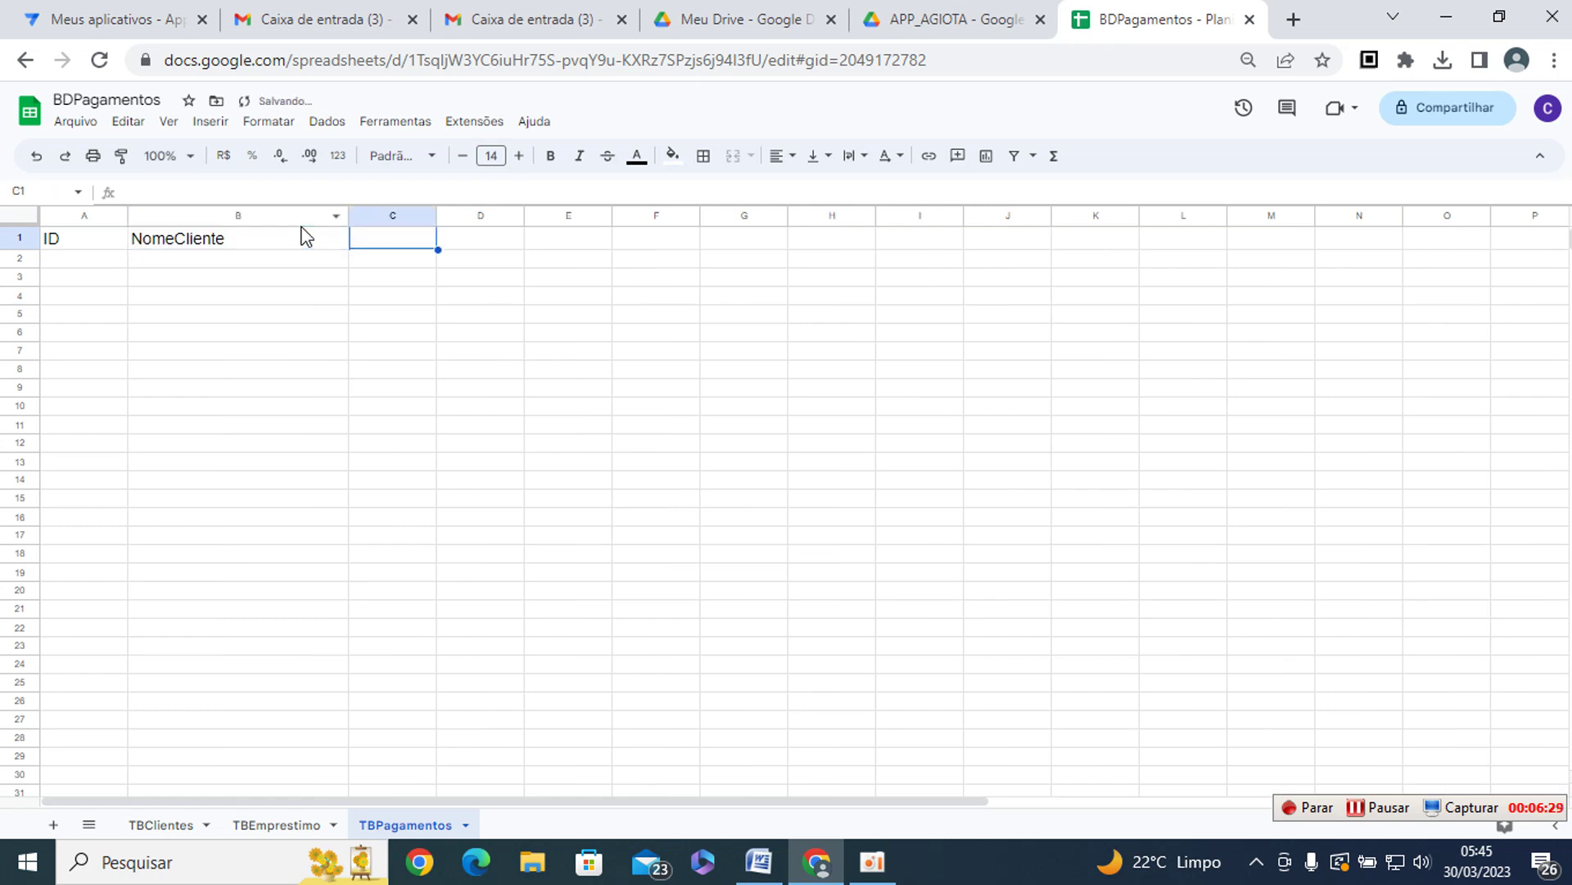
text(DataPagamentyo)
key(Return)
key(Up)
key(Right)
text(DataPagamento)
key(Return)
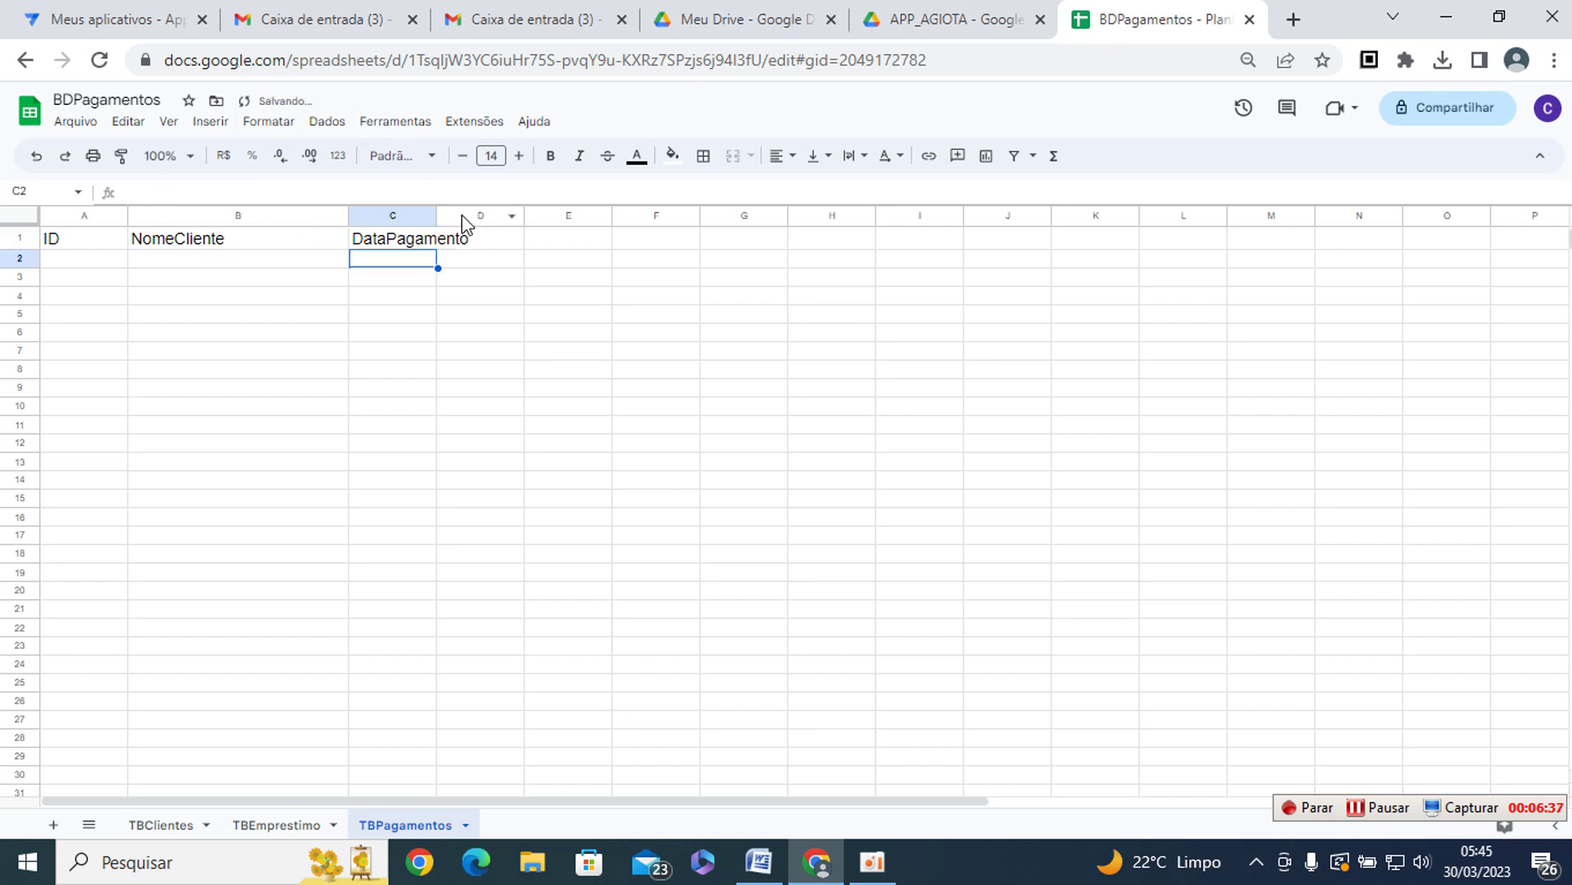
double_click(436, 213)
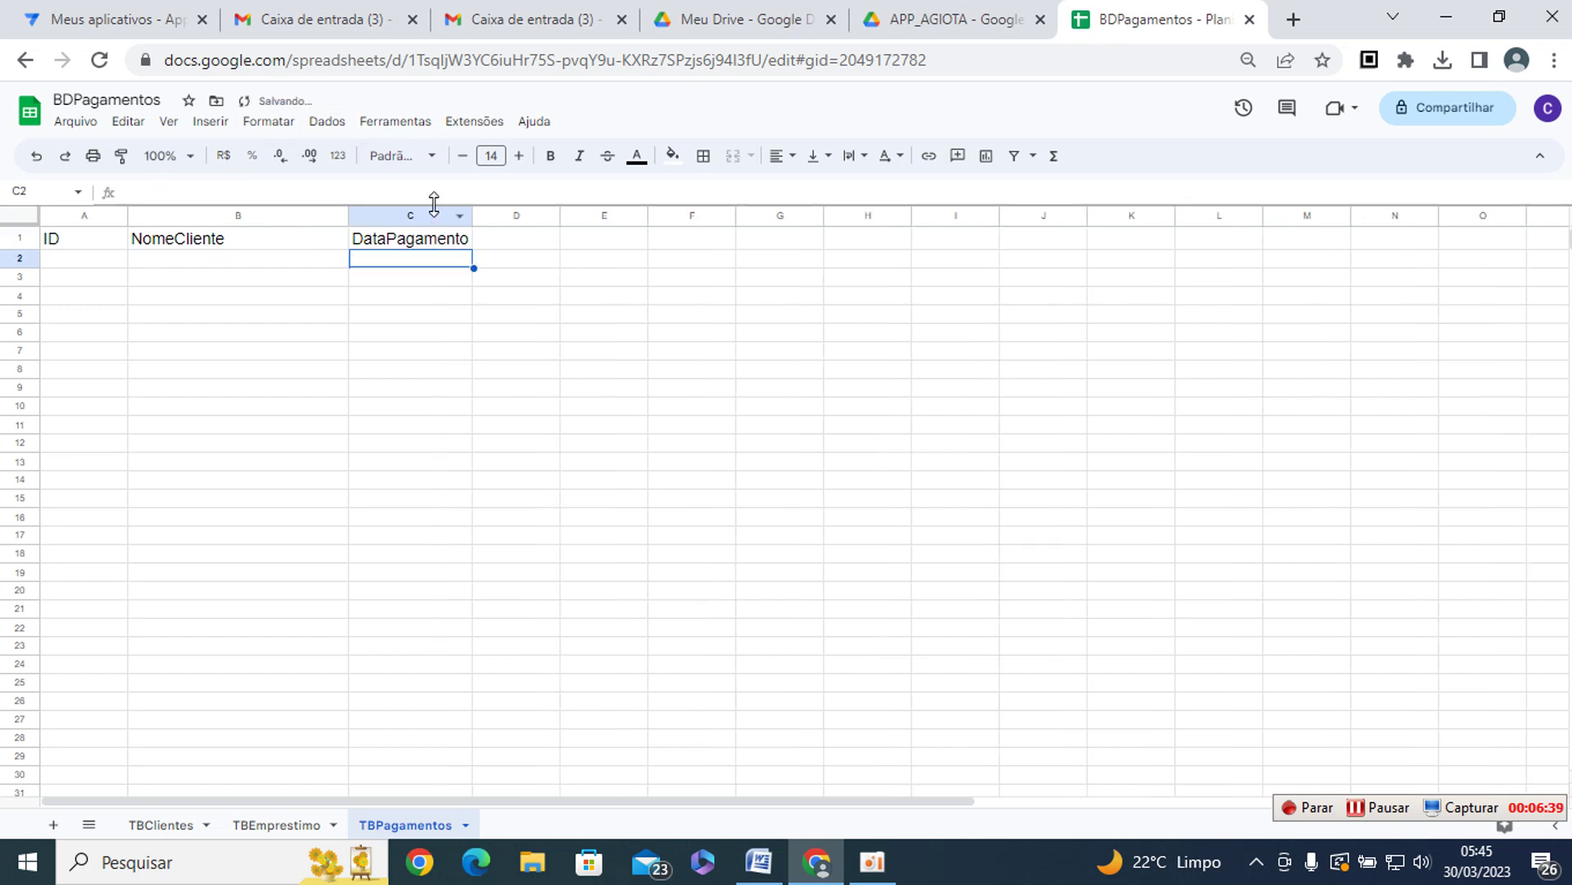
- Add the ValorPago header in D1, widen column D, and add a new blank sheet
key(Up)
key(Right)
text(Valor)
key(ctrl+p)
key(Escape)
text(Pago)
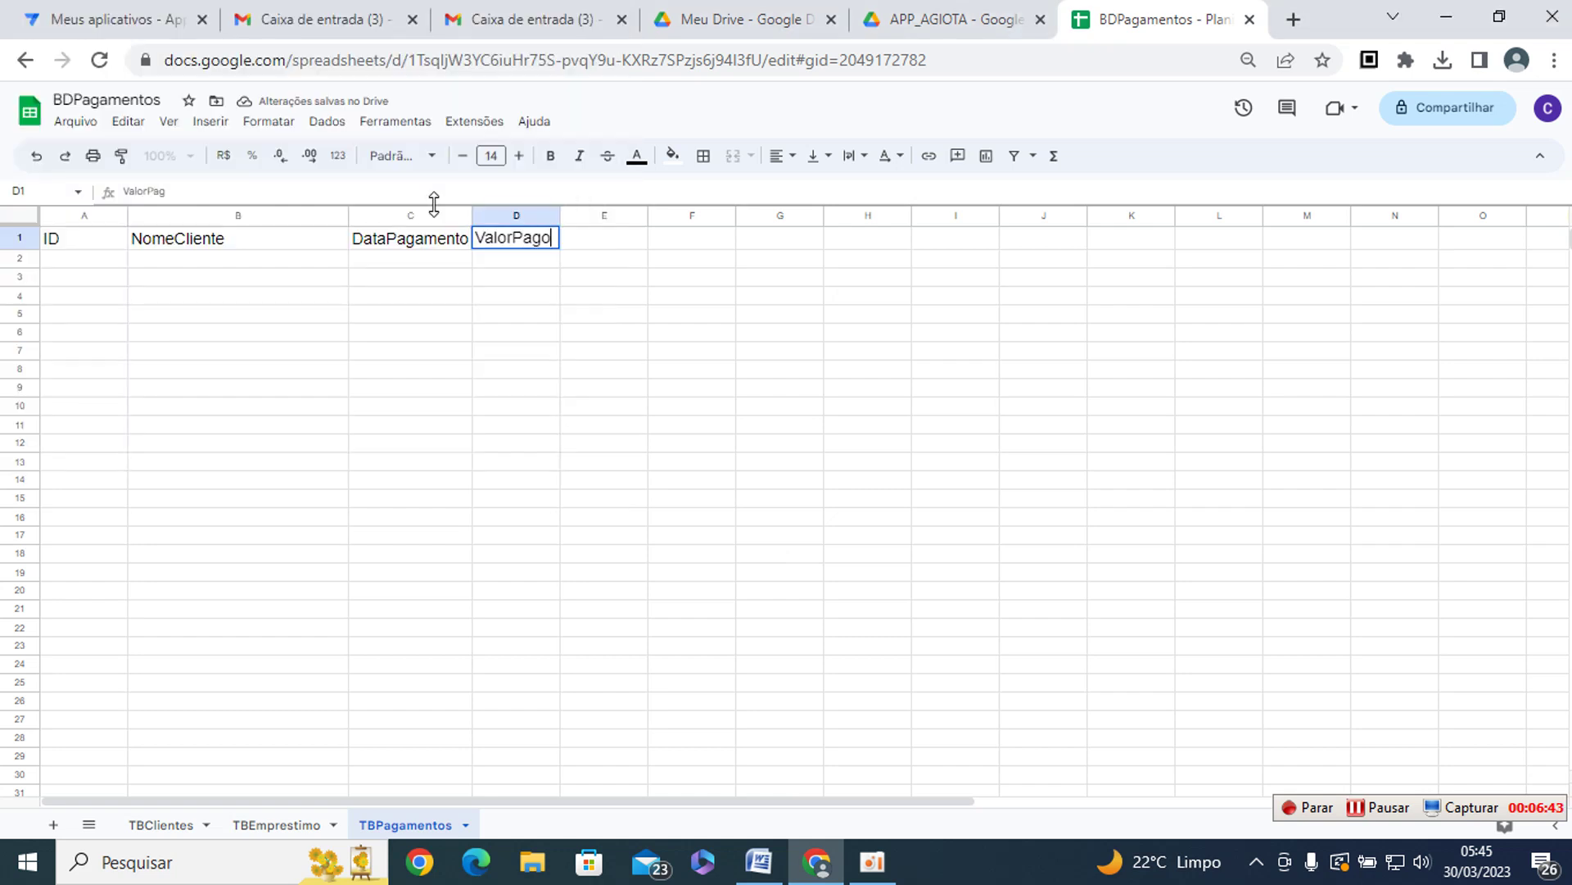
key(Return)
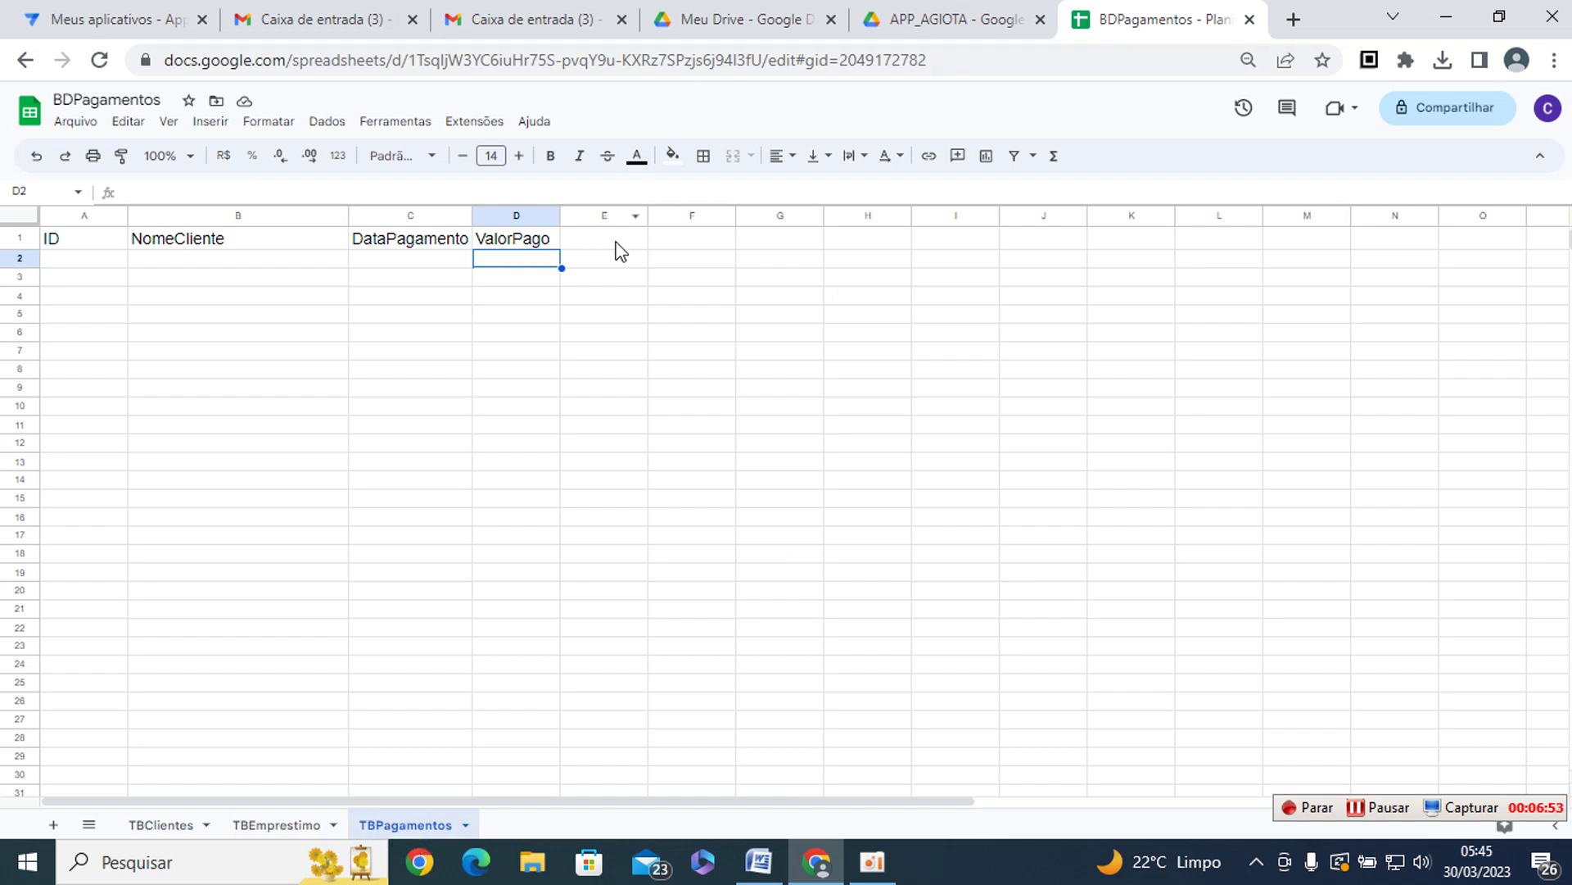
drag(561, 217, 579, 219)
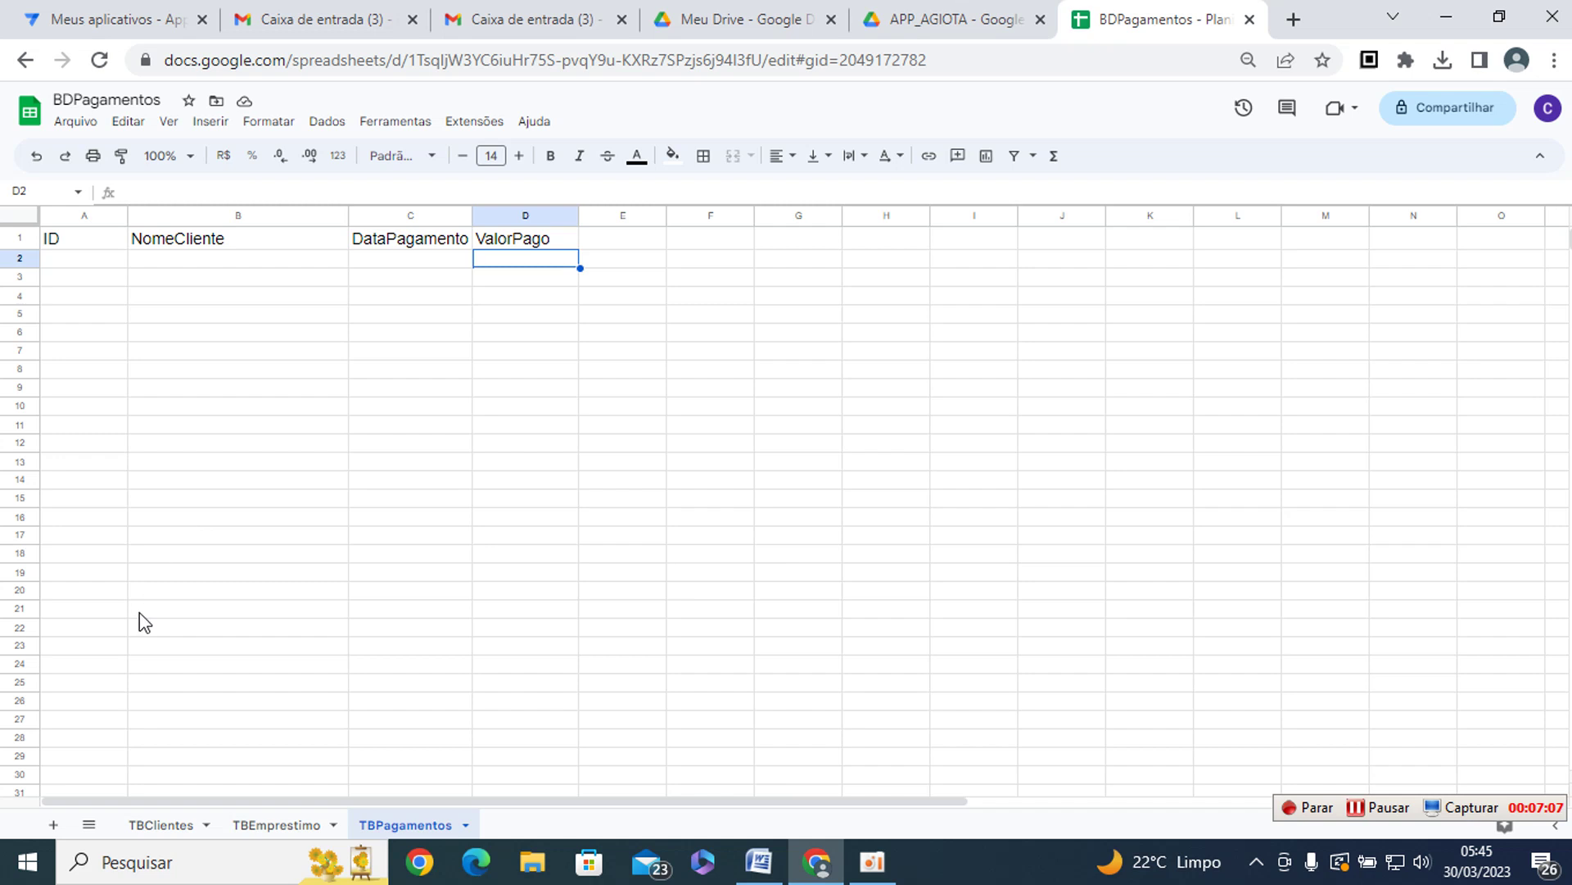
click(54, 825)
- Rename the new Página4 sheet to TbMunicipio
right_click(515, 828)
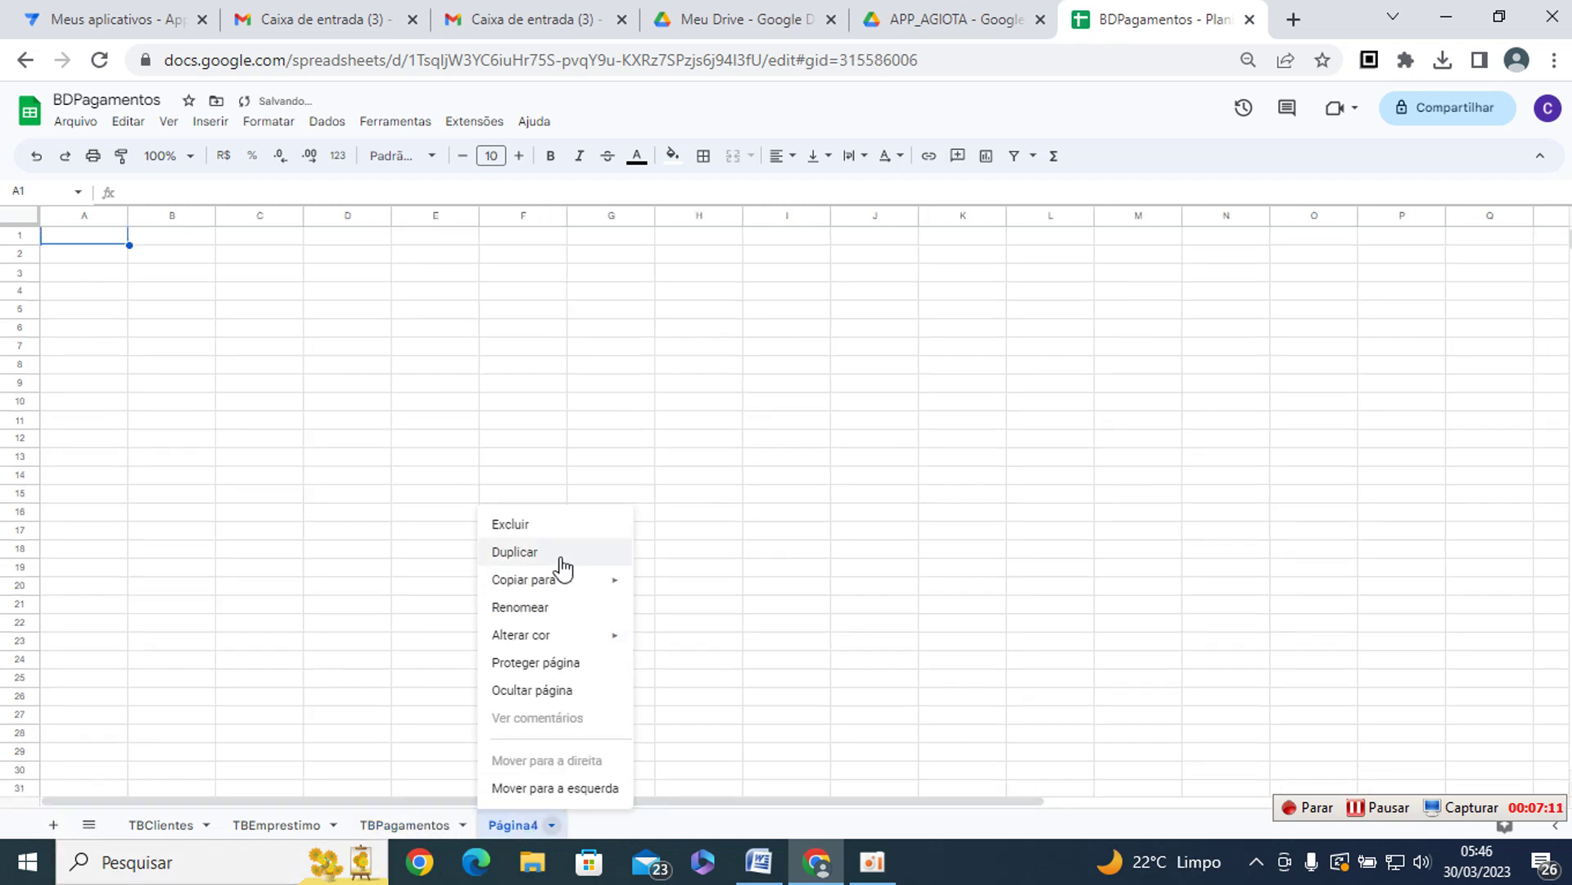
click(522, 608)
text(TbMunicipio)
key(Return)
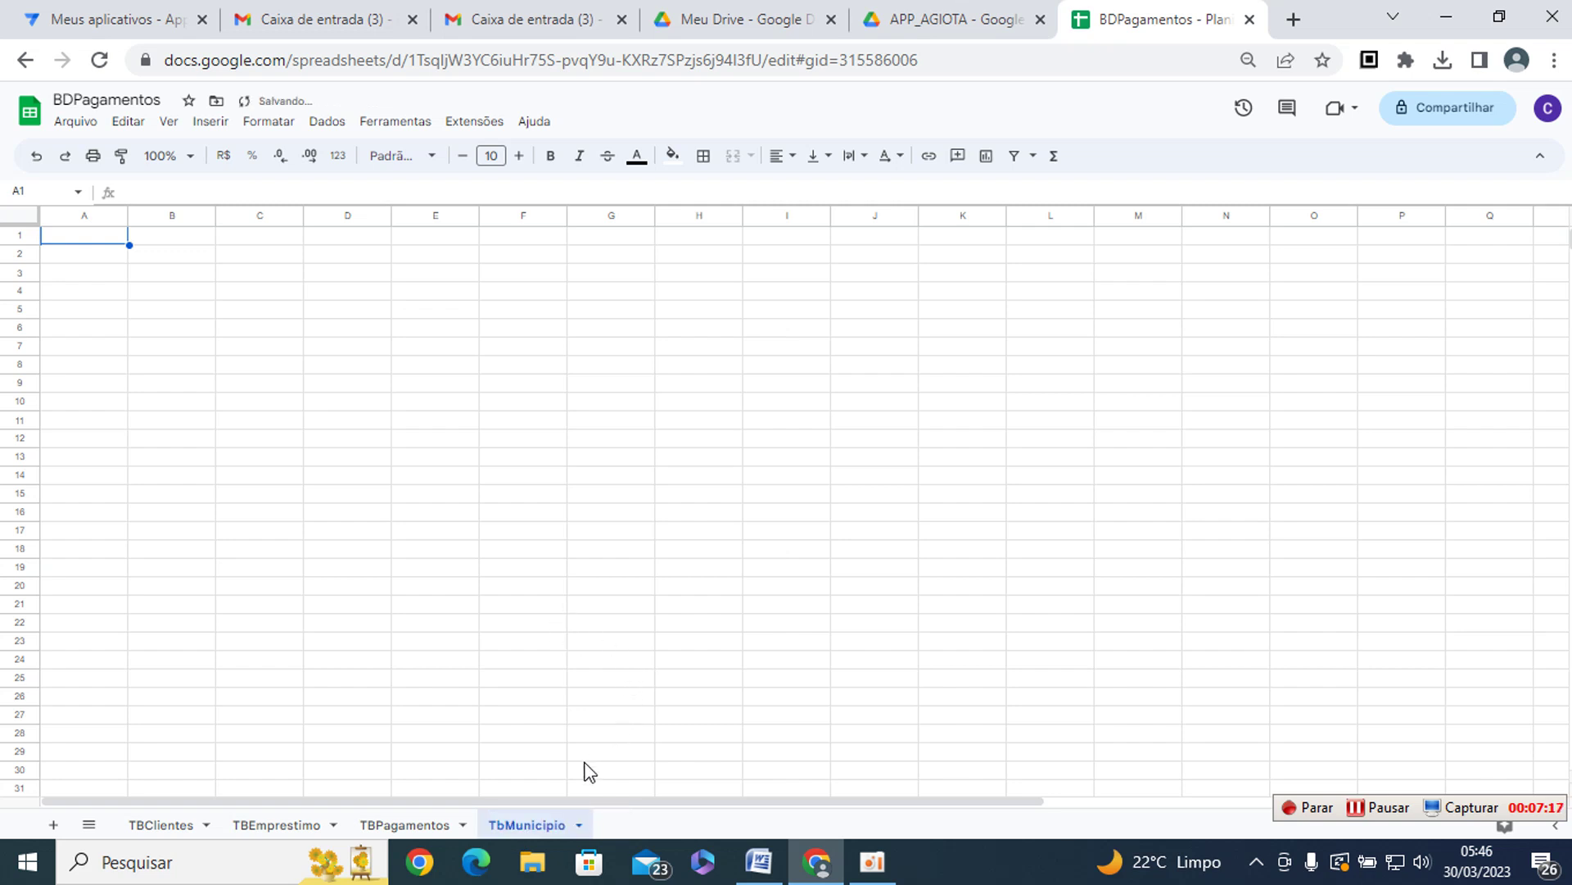
- Set the whole TbMunicipio sheet to 15-point font
click(18, 217)
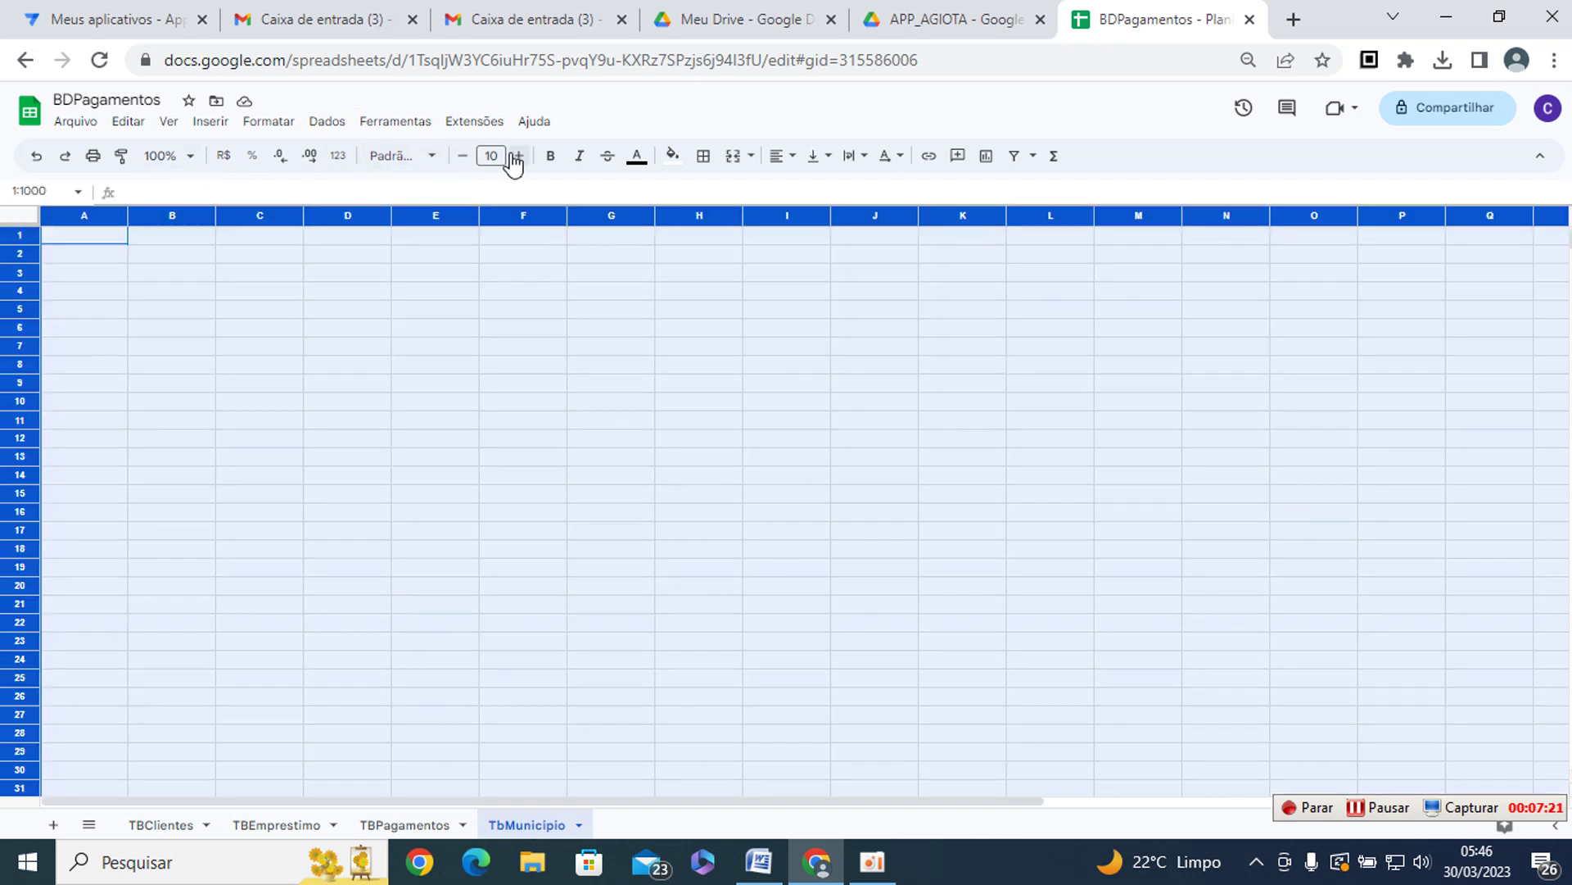
click(500, 156)
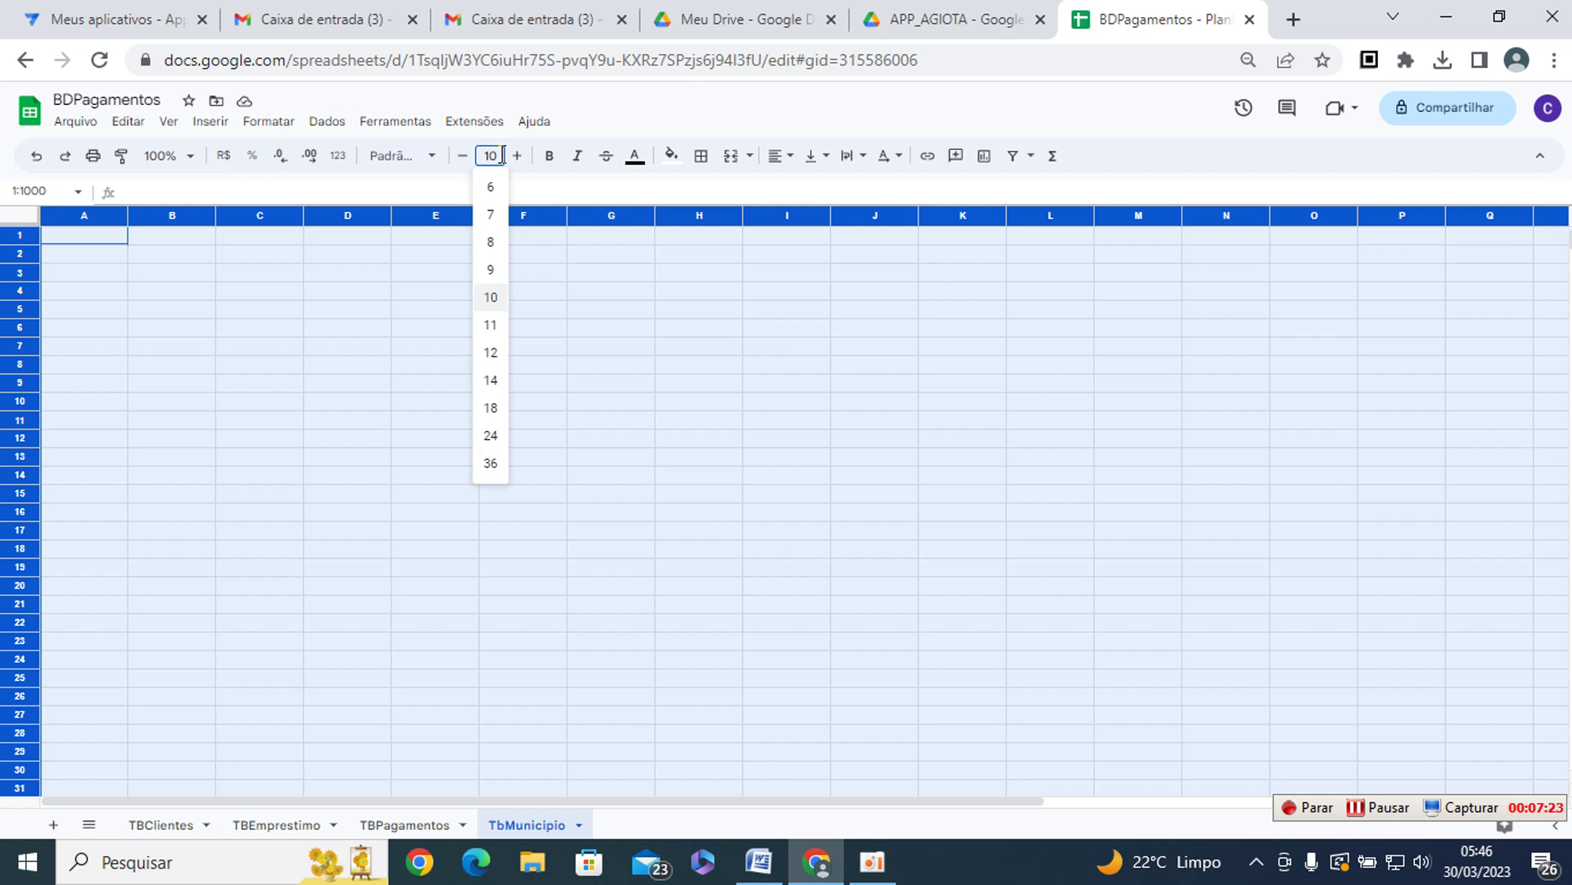
text(400)
key(Return)
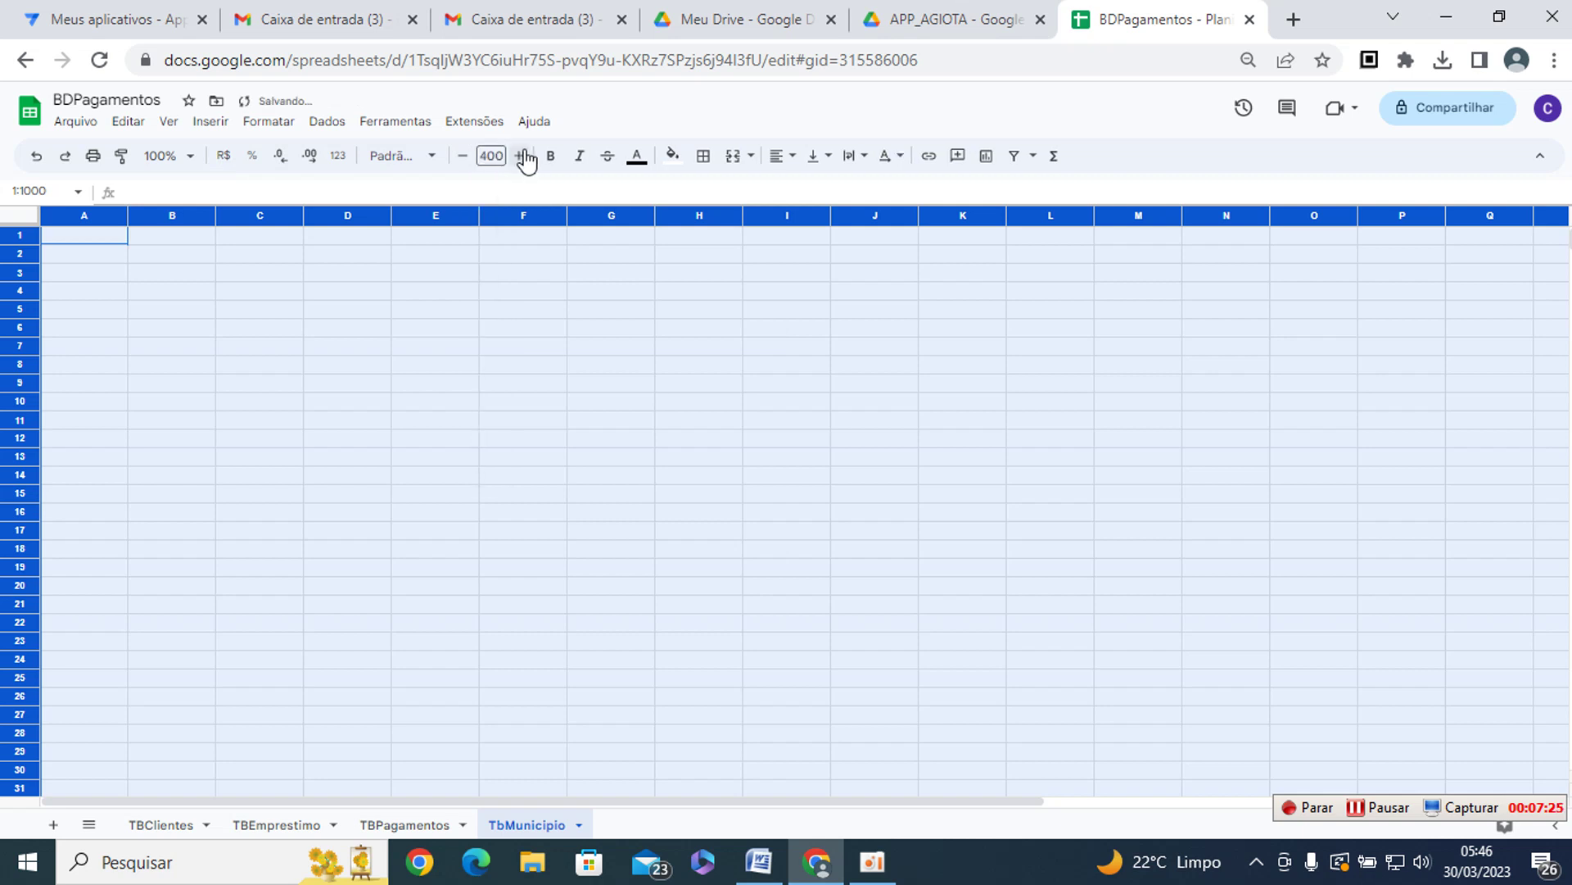
click(503, 154)
text(15)
key(Return)
click(259, 326)
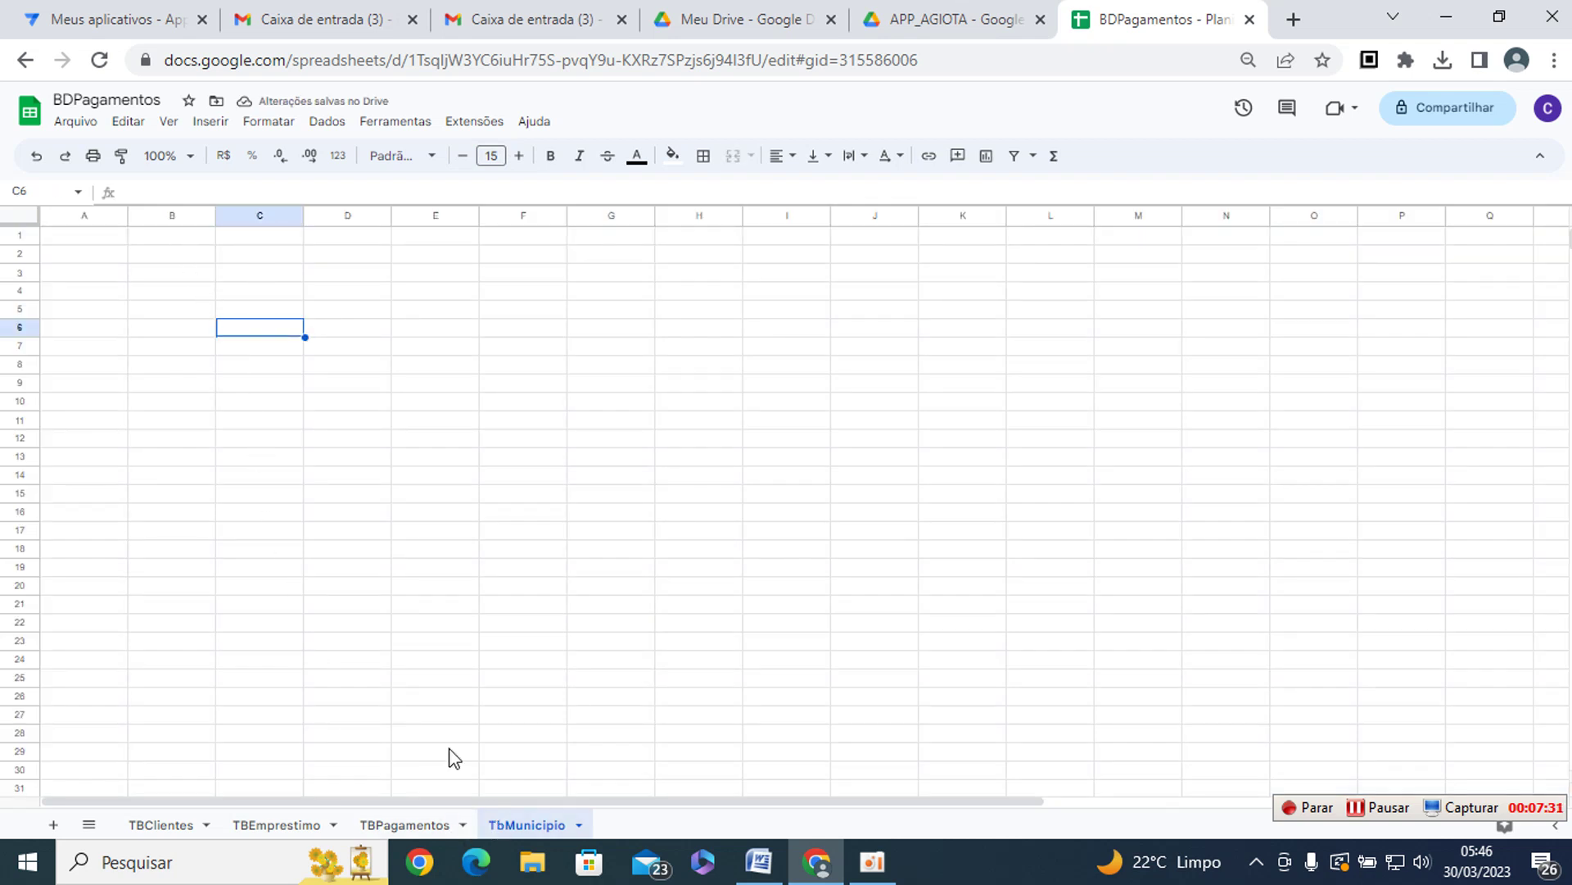
- Enter headers ID and MUNICIPIO in A1:B1 and widen column B
click(95, 234)
text(ID)
key(Tab)
text(MUNICIPIO)
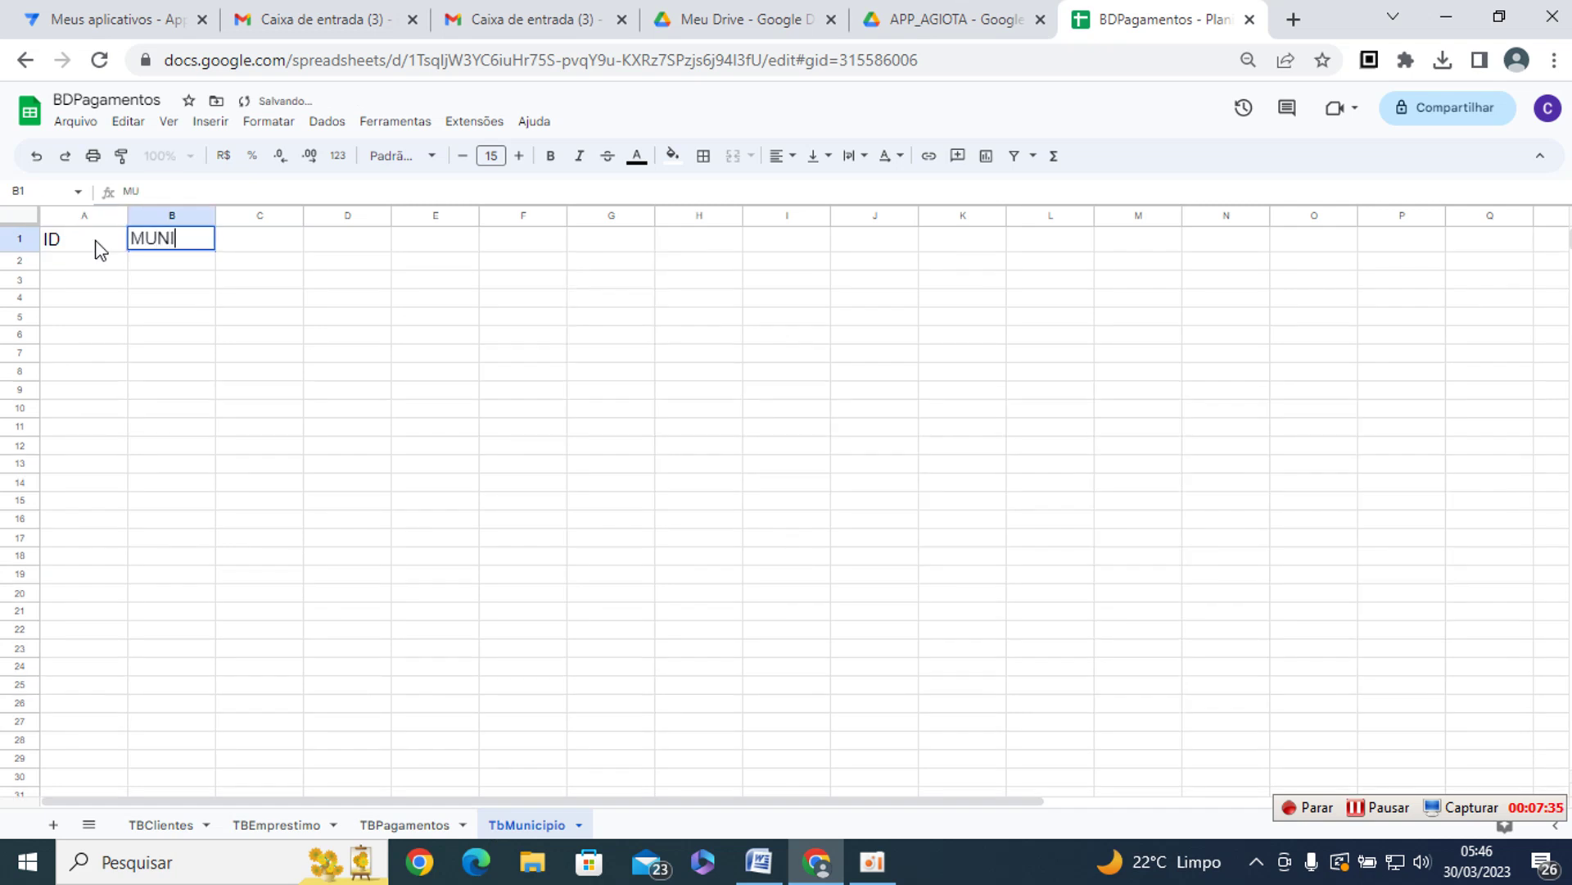
key(Return)
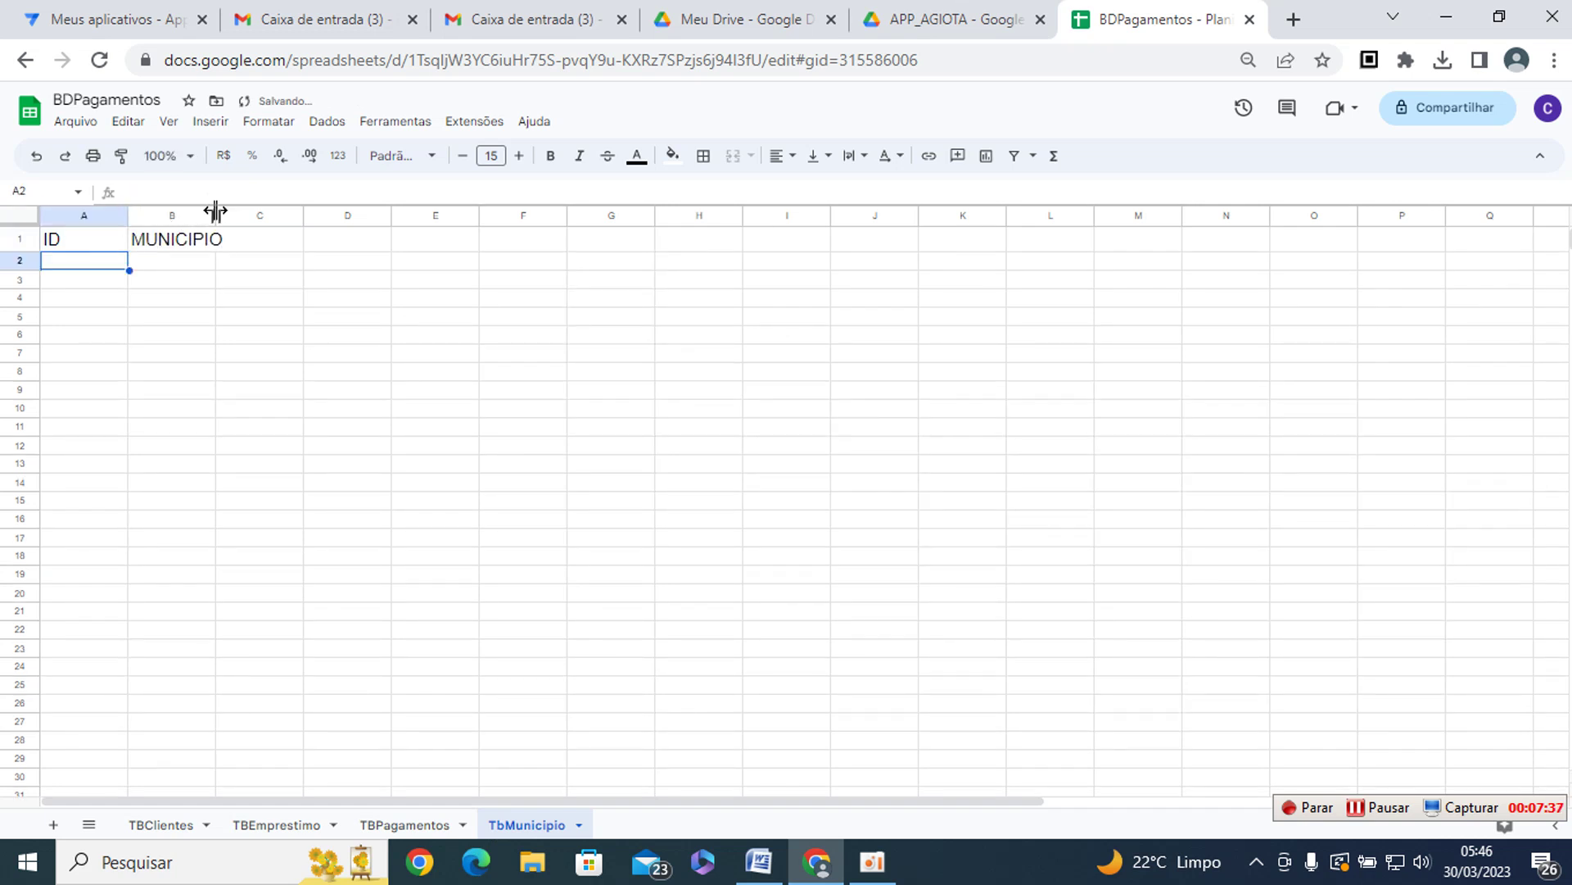
drag(231, 223, 398, 221)
click(348, 239)
drag(216, 215, 455, 215)
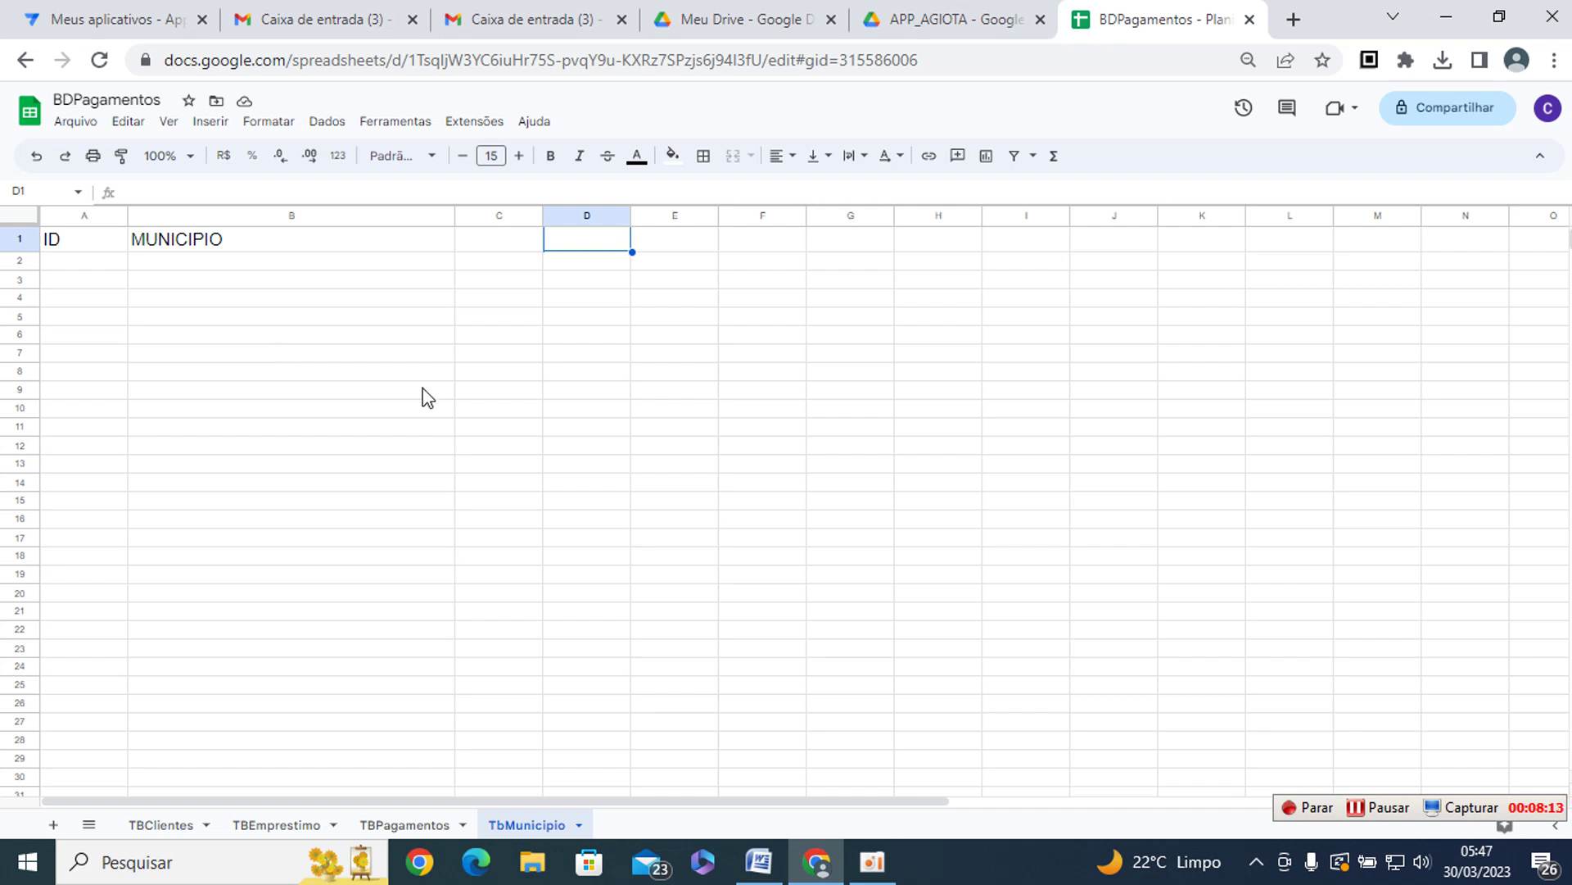
- Add a new sheet and rename it TBEstado
click(53, 824)
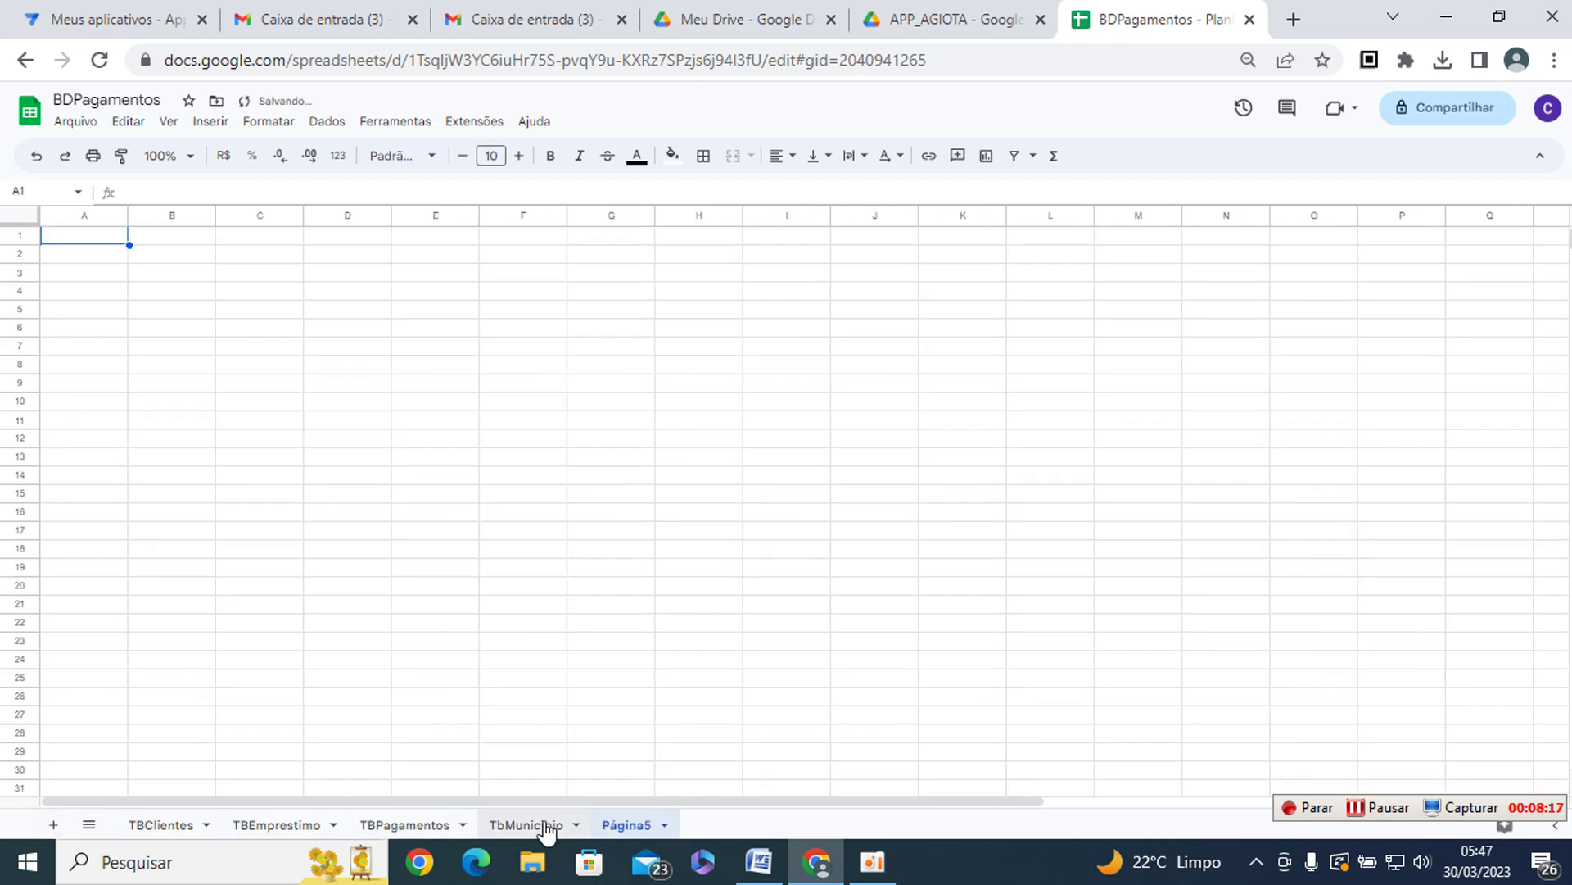
right_click(622, 827)
click(632, 607)
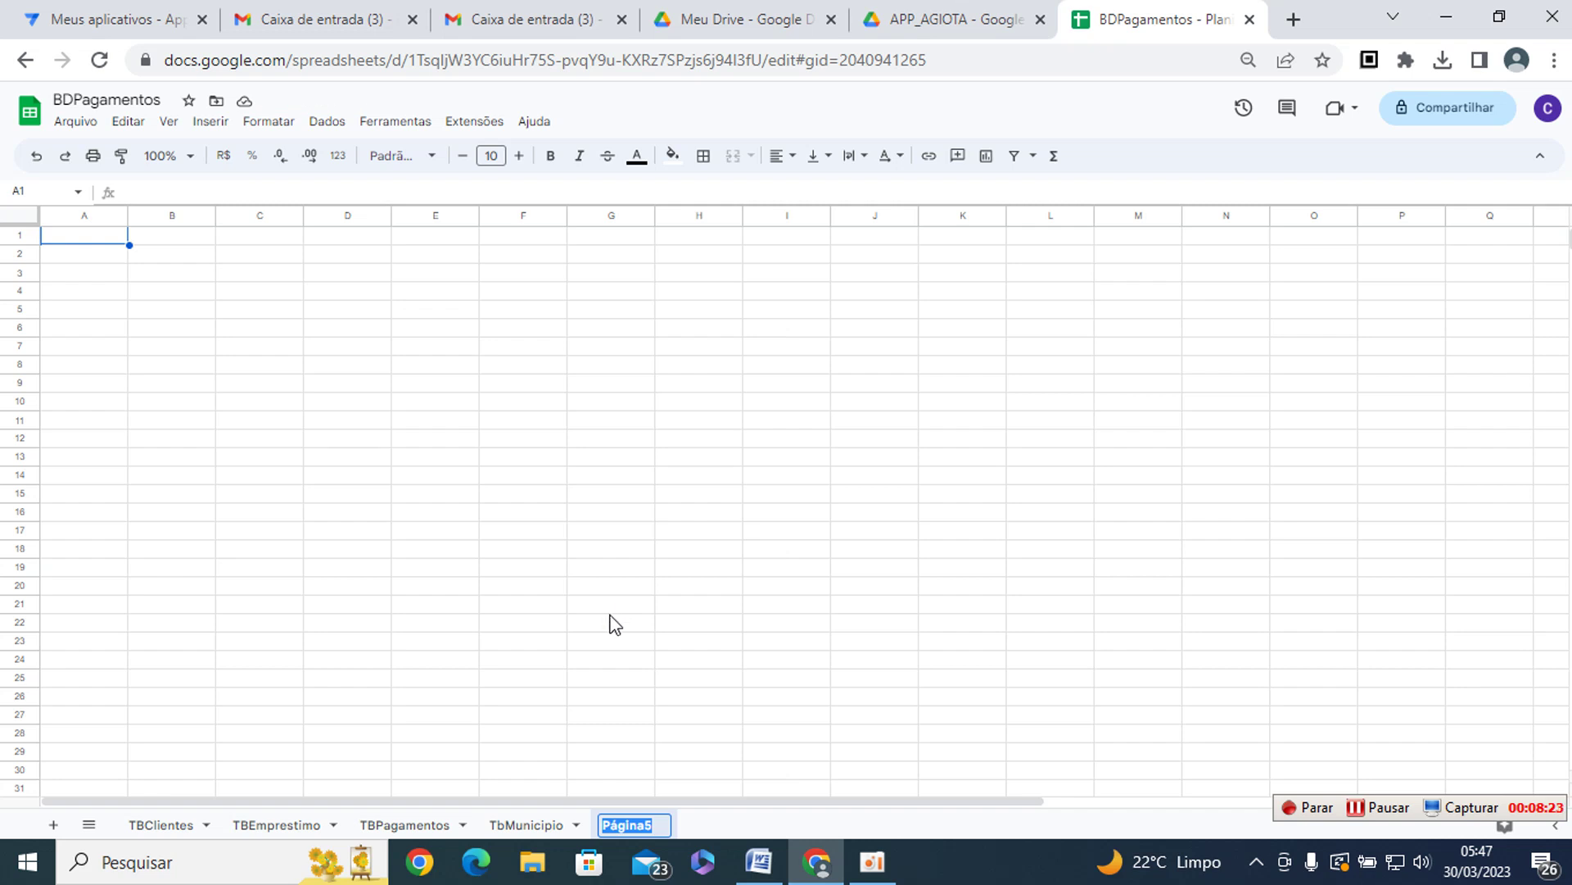
text(TBEstado)
key(Return)
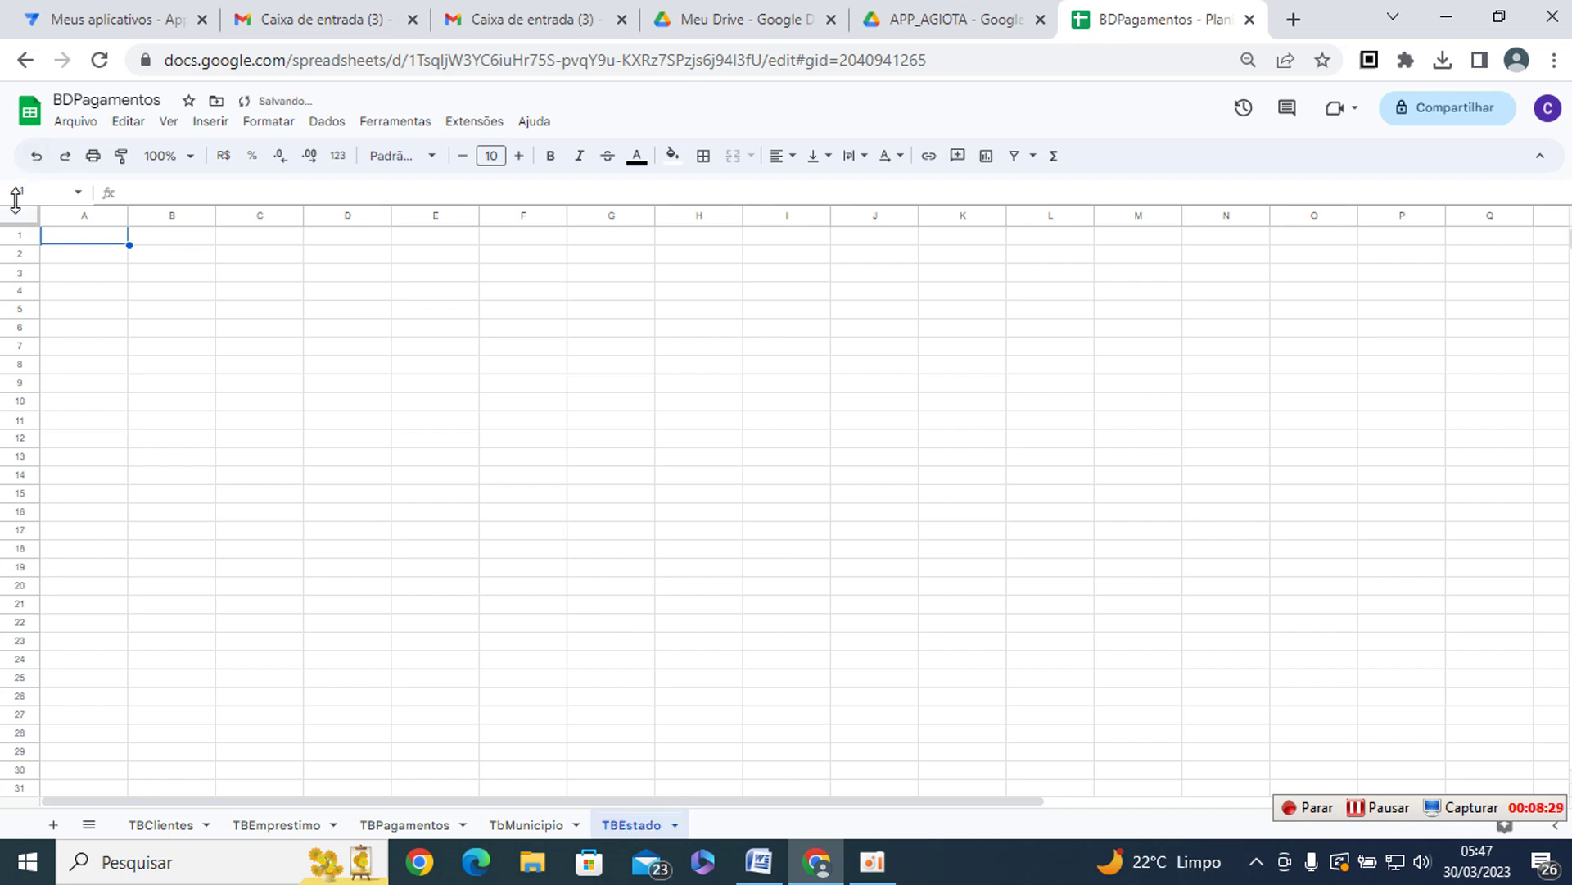
- Raise the whole TBEstado sheet's font size to 15
click(21, 216)
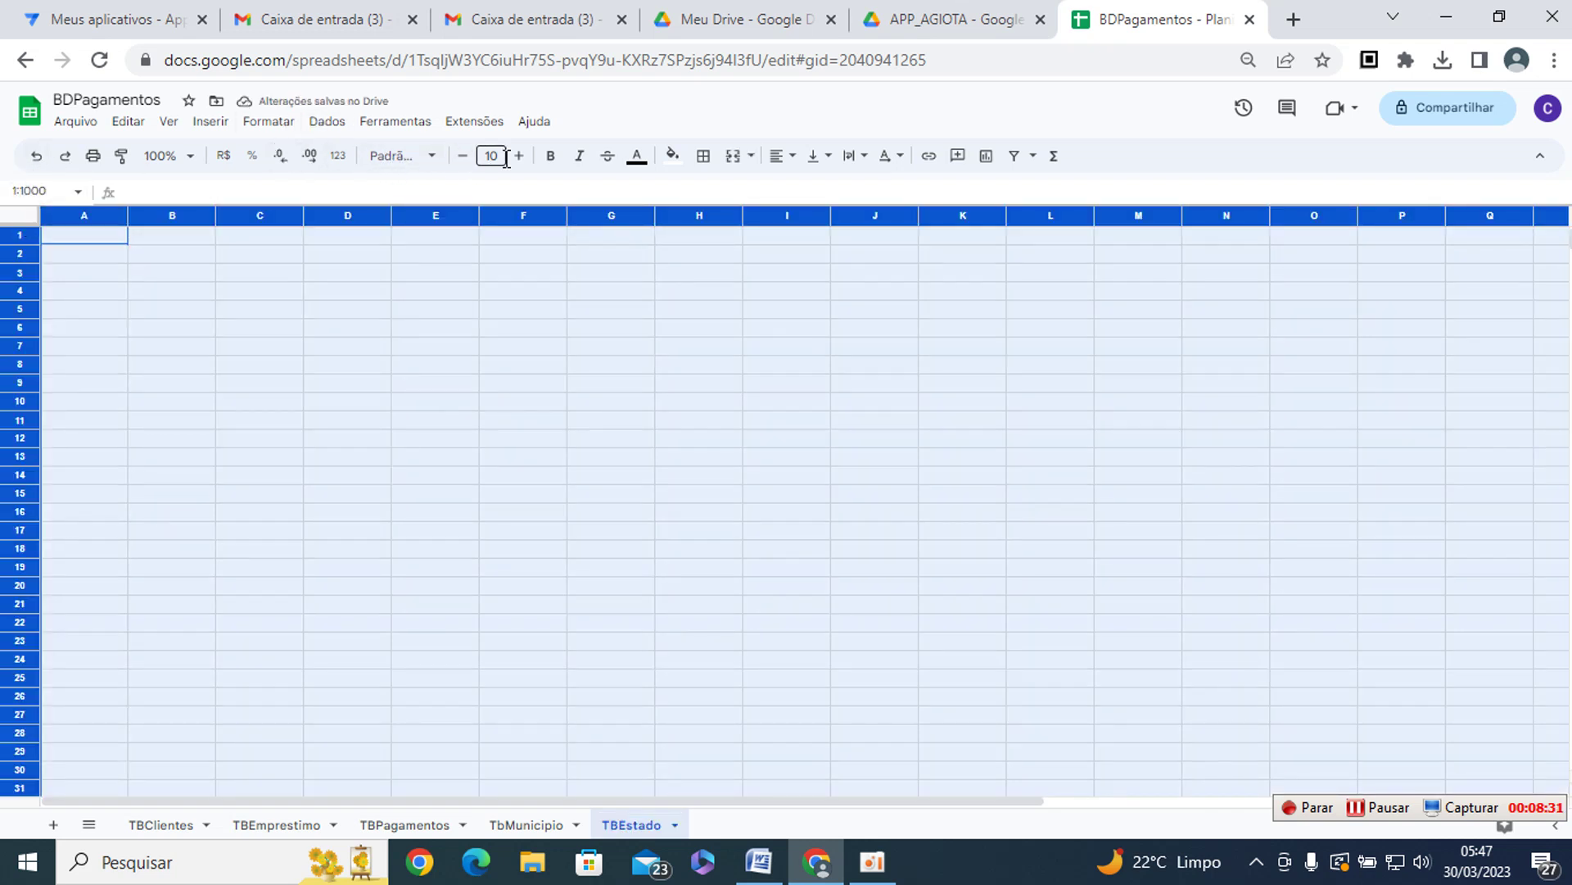
click(519, 158)
click(518, 158)
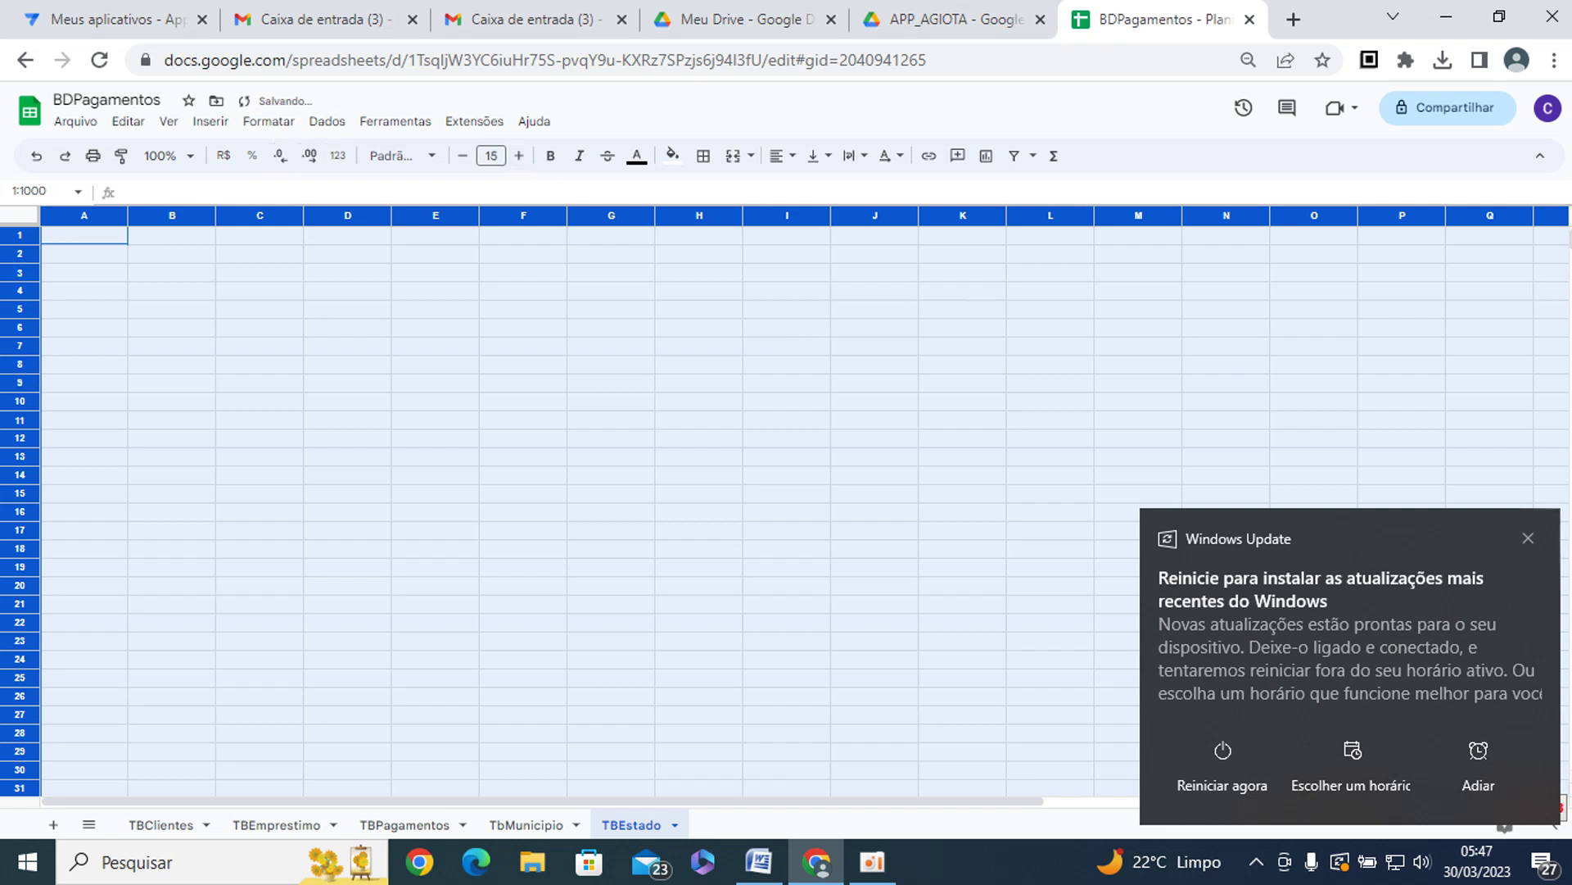
click(1529, 538)
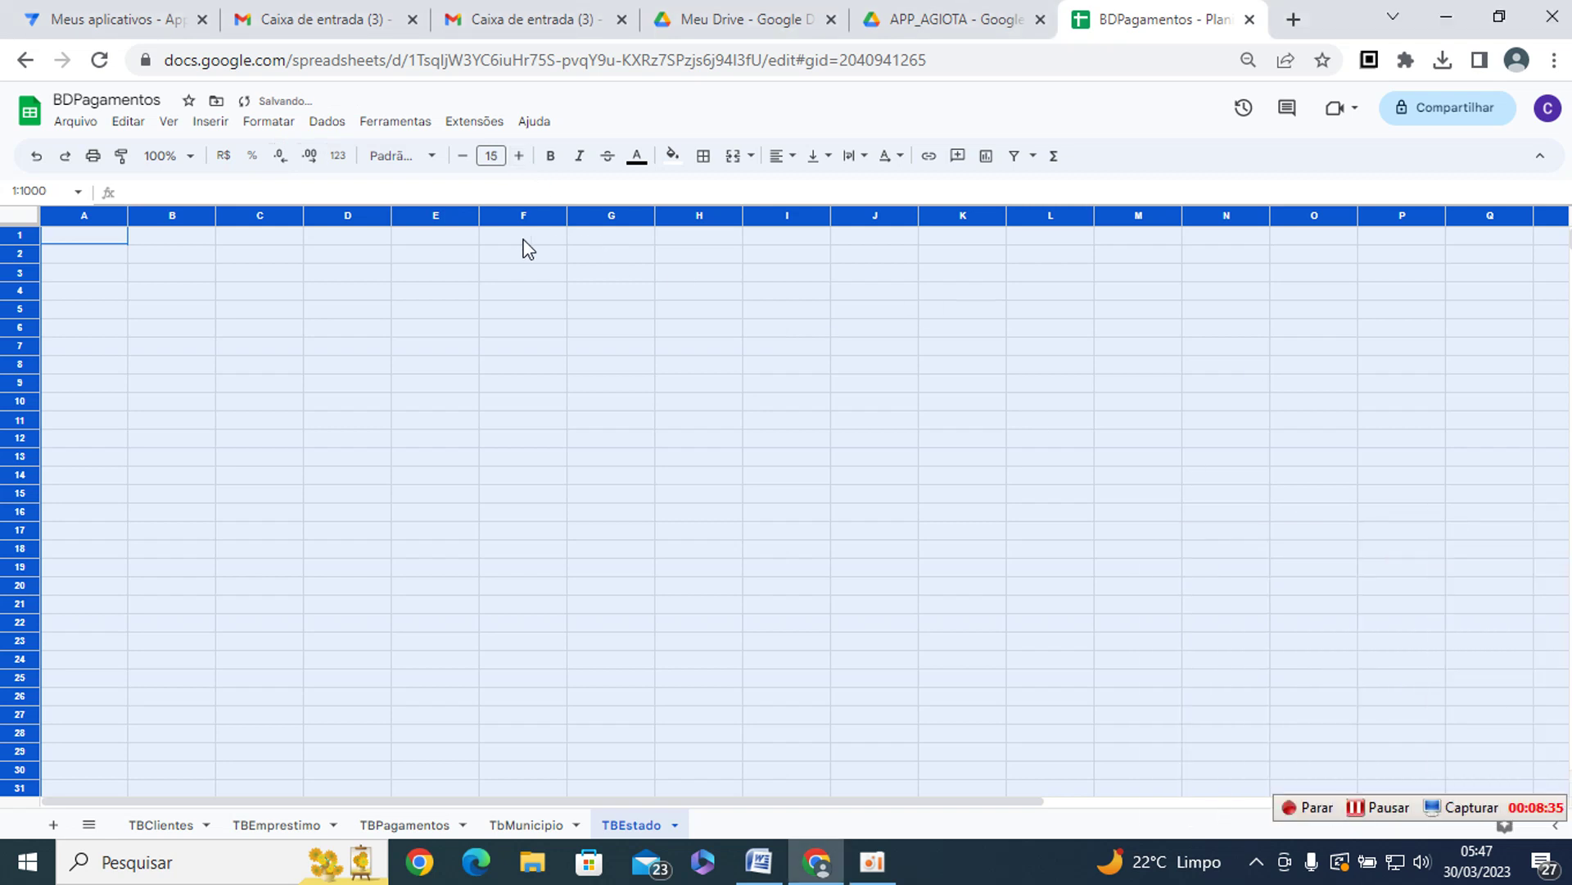
click(260, 272)
- Enter headers ID and UF in A1:B1, then add another blank sheet
click(80, 239)
text(id)
key(Tab)
click(79, 240)
text(ID)
key(Tab)
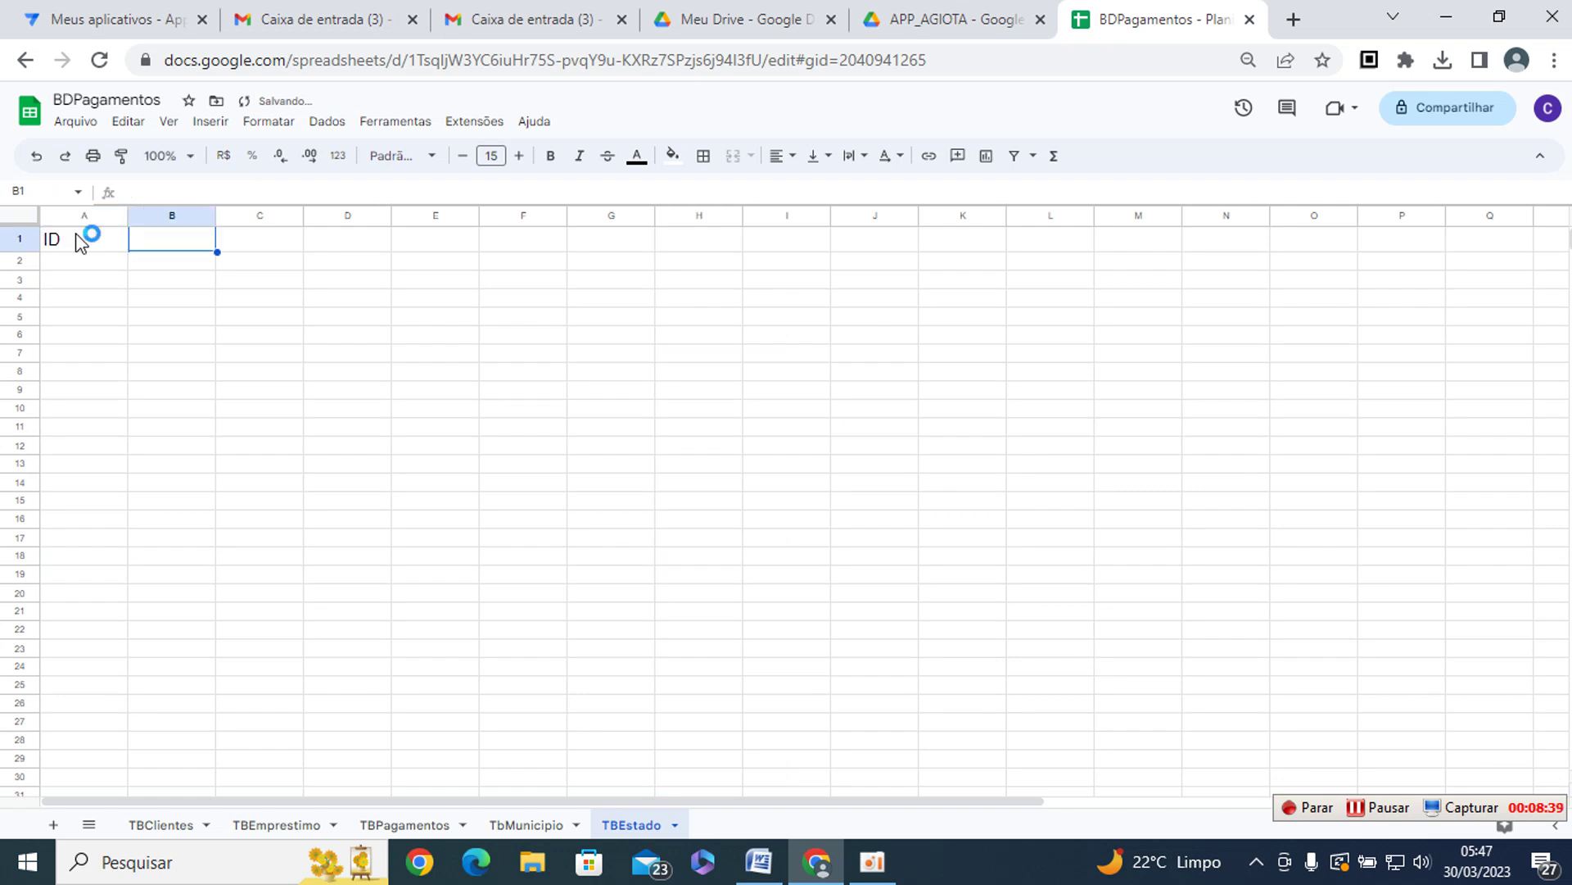
text(UF)
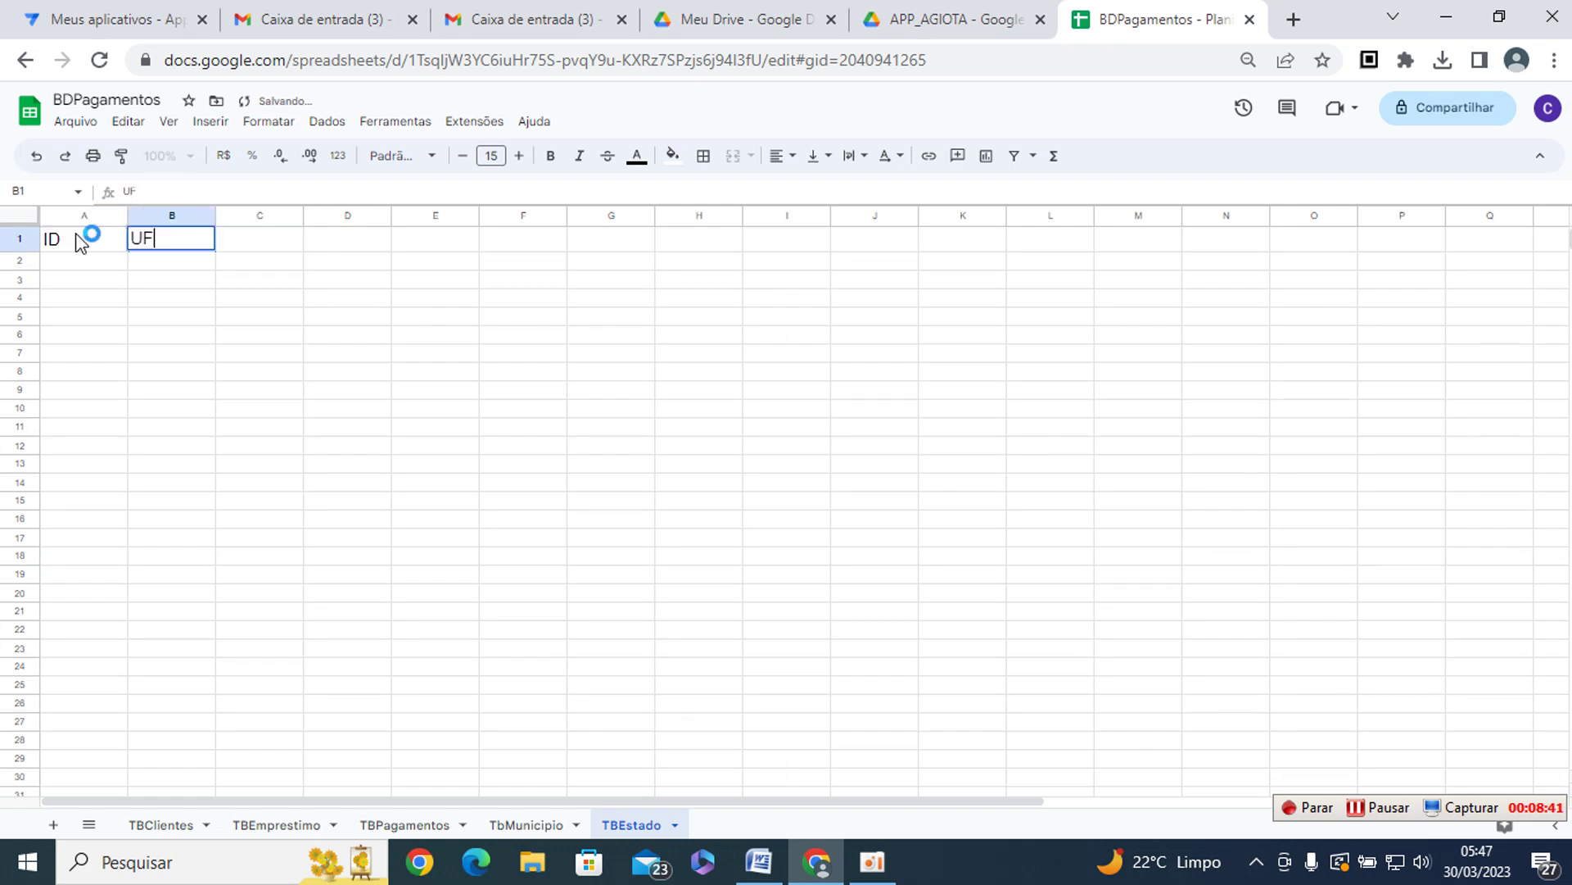
key(Return)
click(79, 242)
key(Tab)
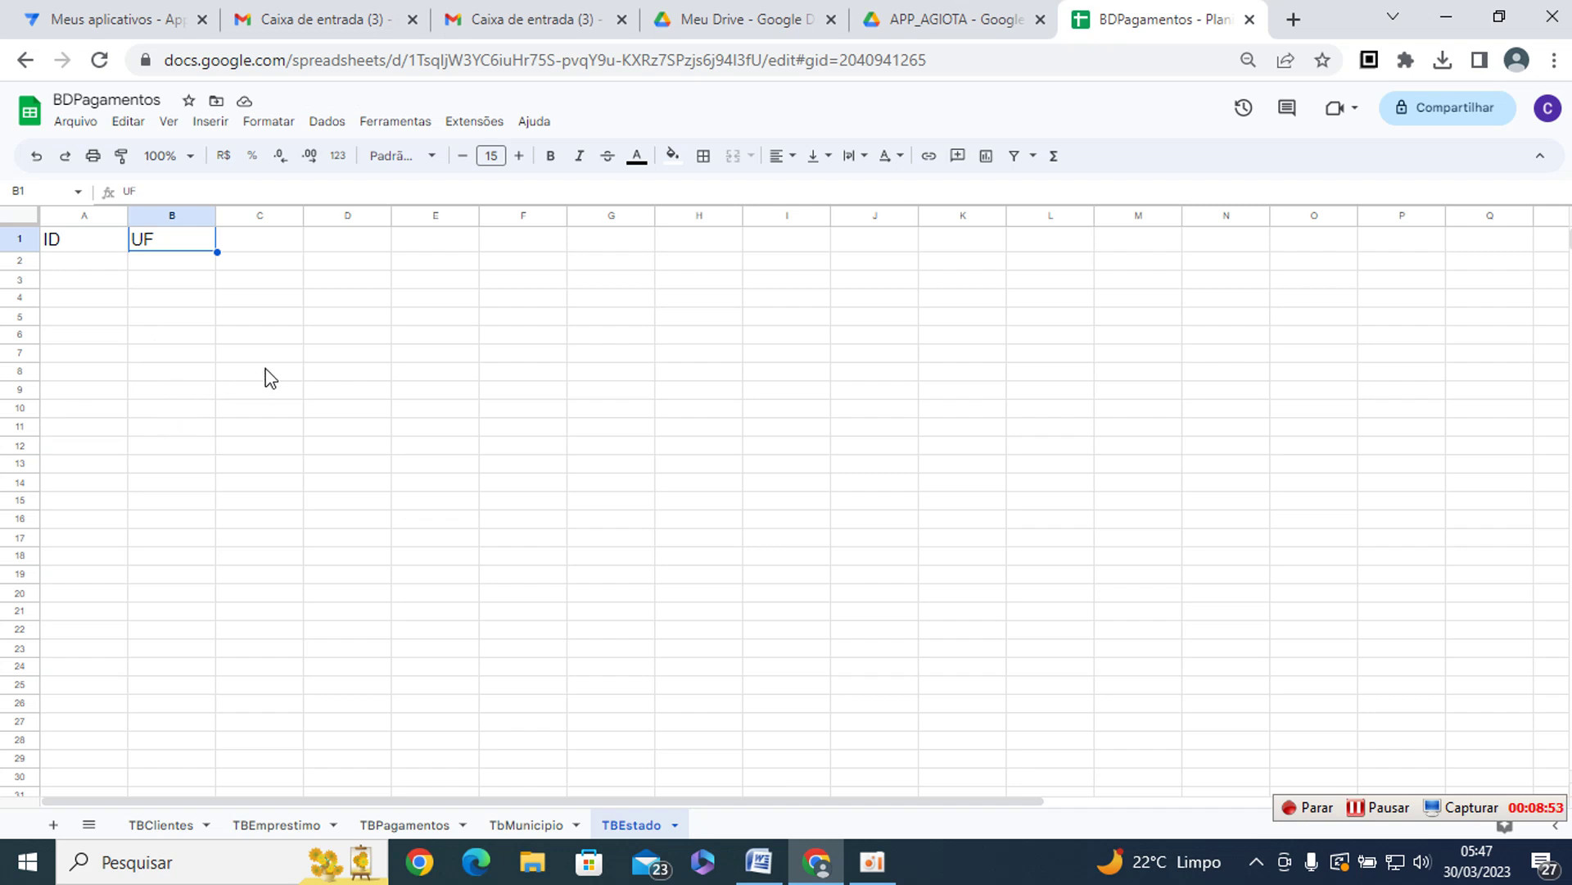
click(54, 824)
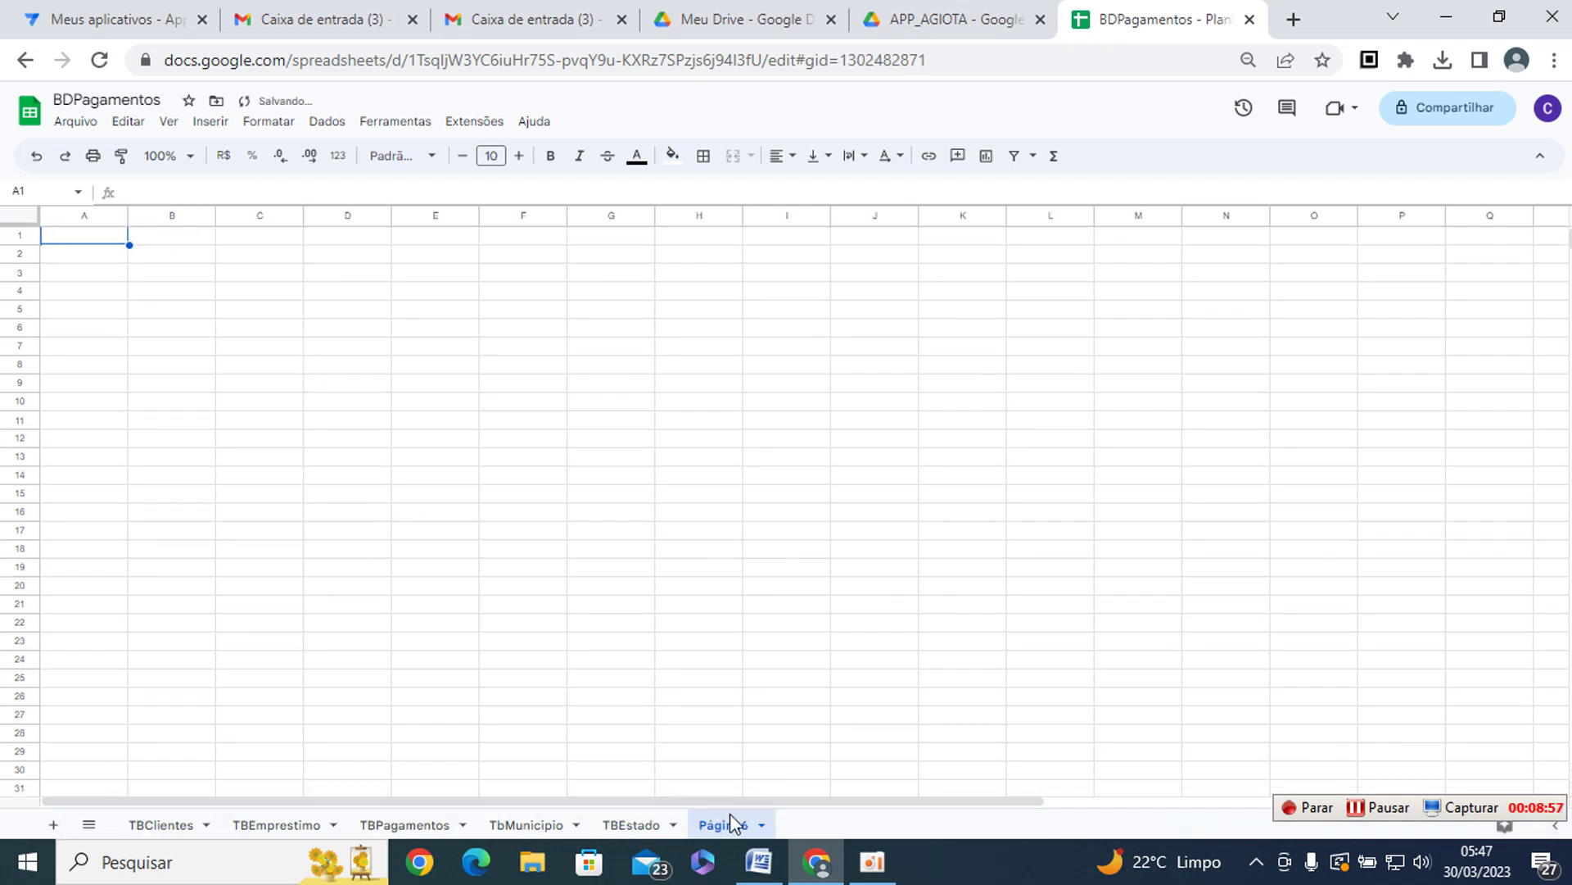
- Rename the new Página6 sheet to TbBairros
right_click(730, 823)
click(750, 620)
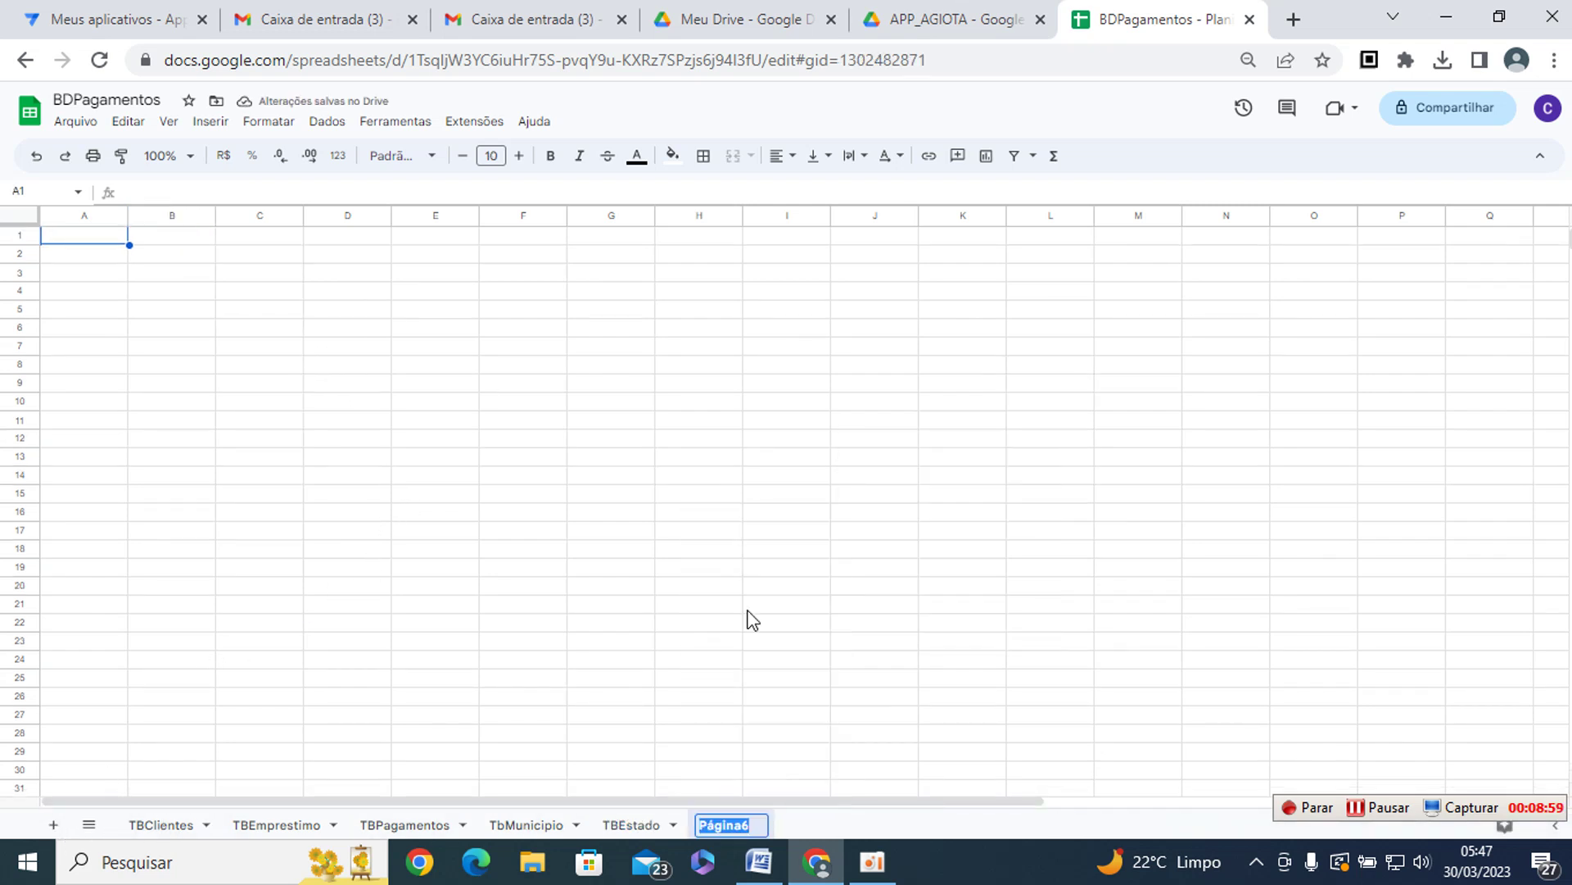
text(TbB)
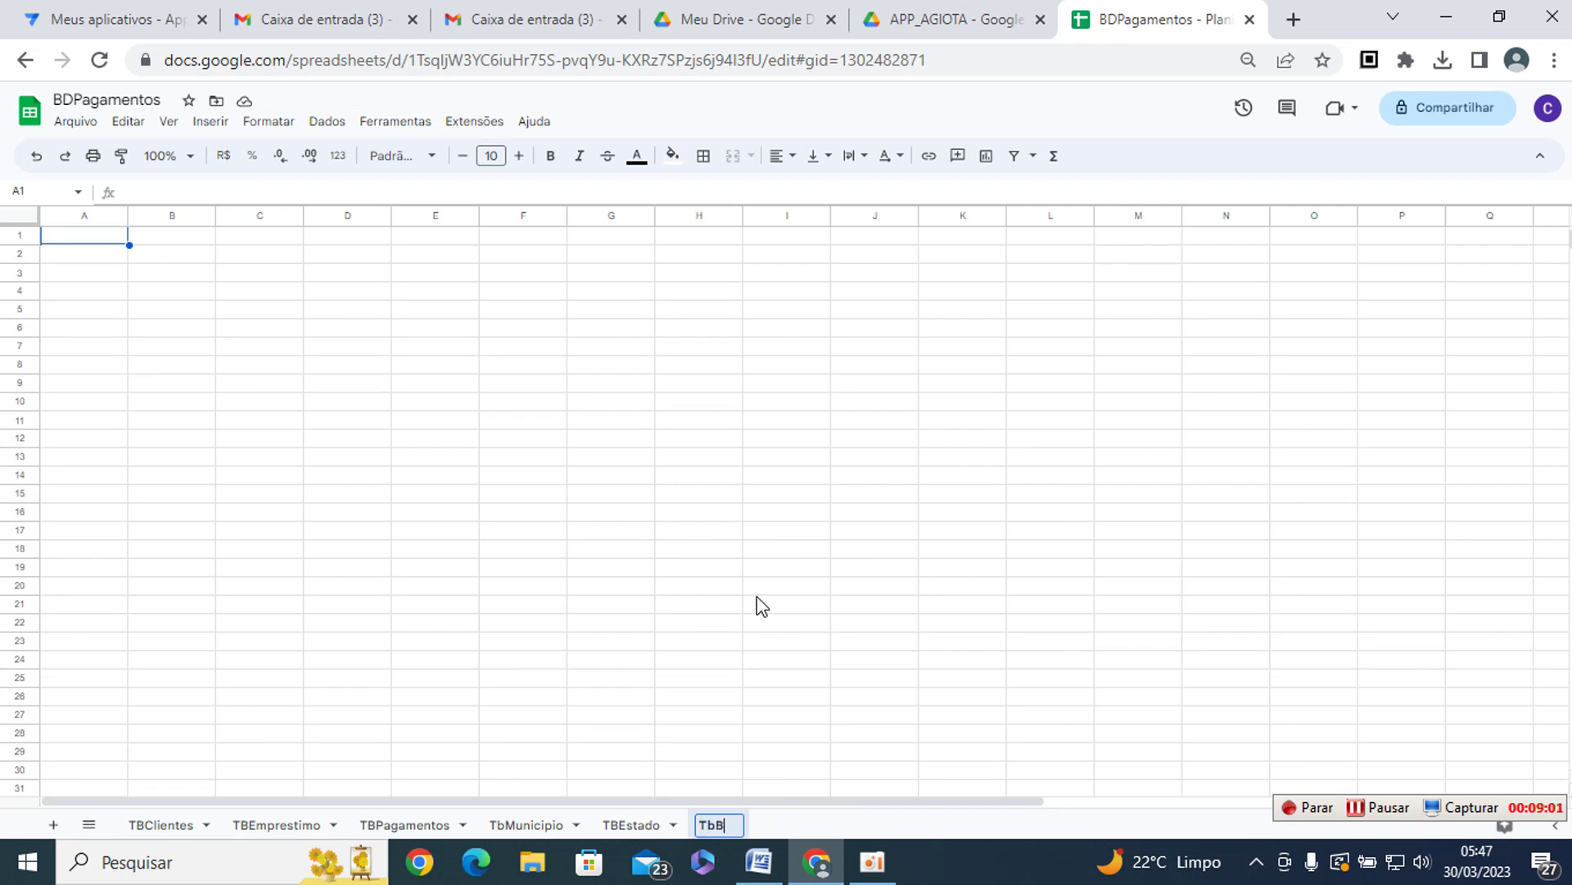
text(airros)
key(Return)
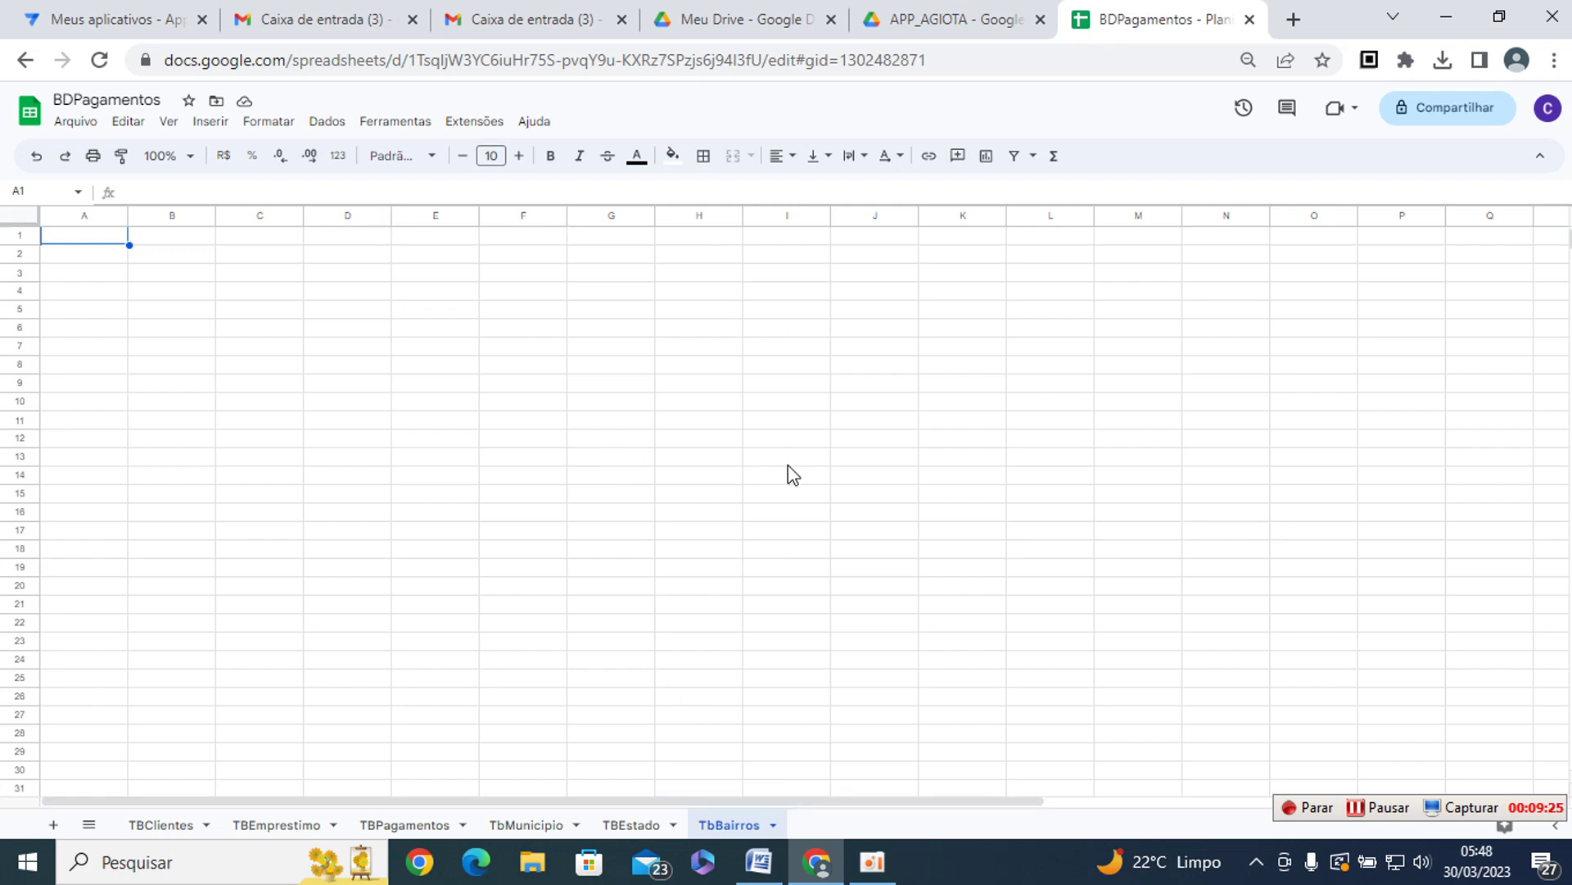
- Raise the whole TbBairros sheet's font size to 15
click(32, 218)
click(520, 156)
click(298, 262)
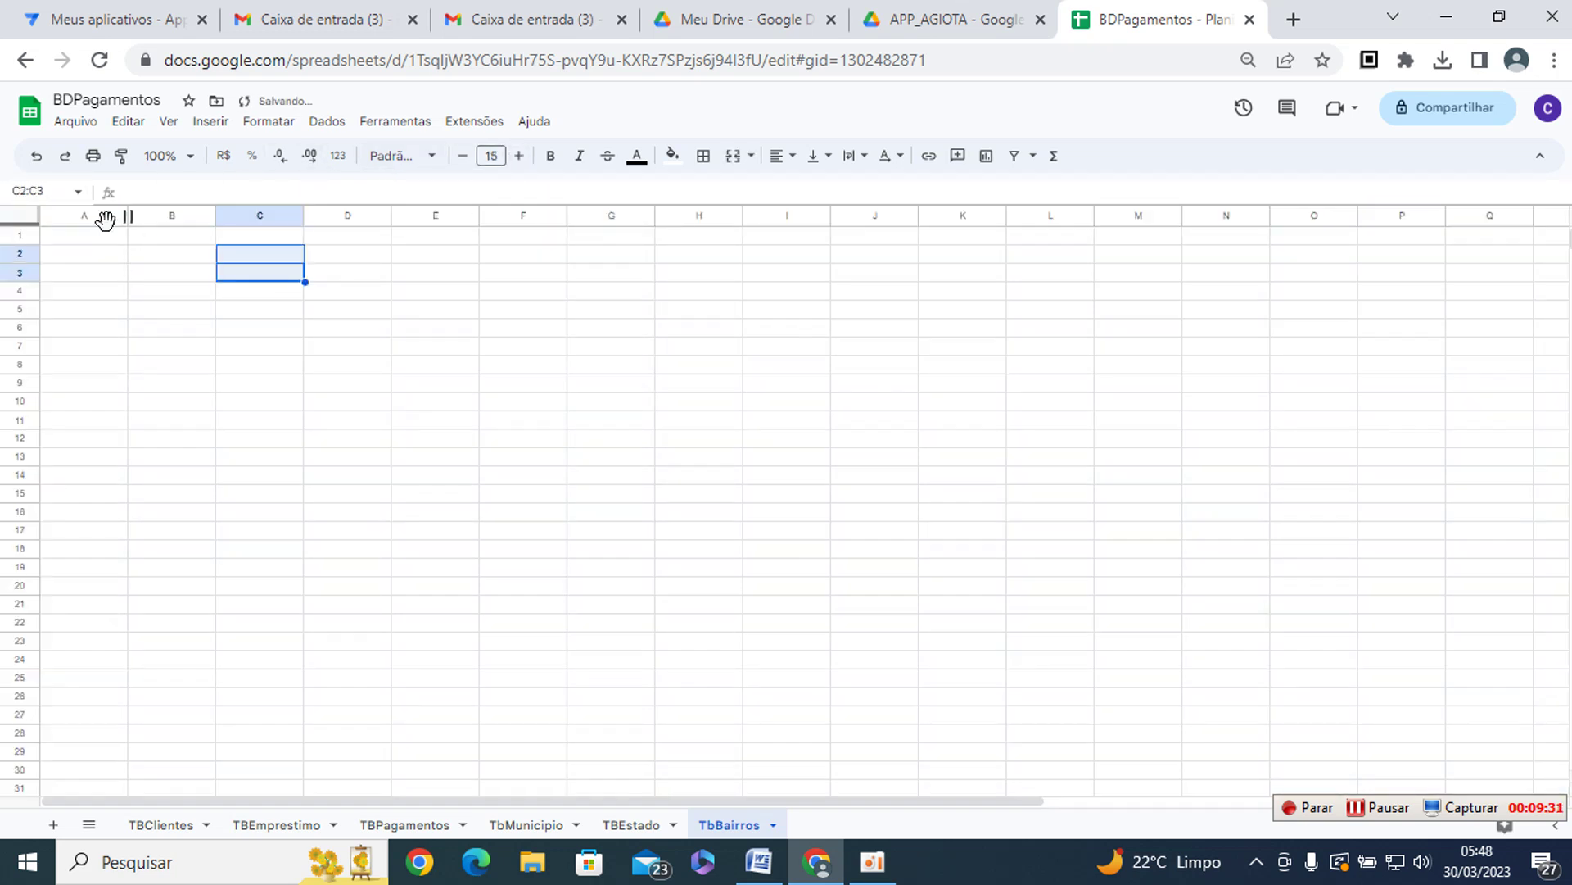
- Enter headers ID and NomeBairro, auto-fit column B, and return to the APPAGIOTA Word document
click(95, 237)
text(ID)
key(Tab)
double_click(95, 237)
key(Tab)
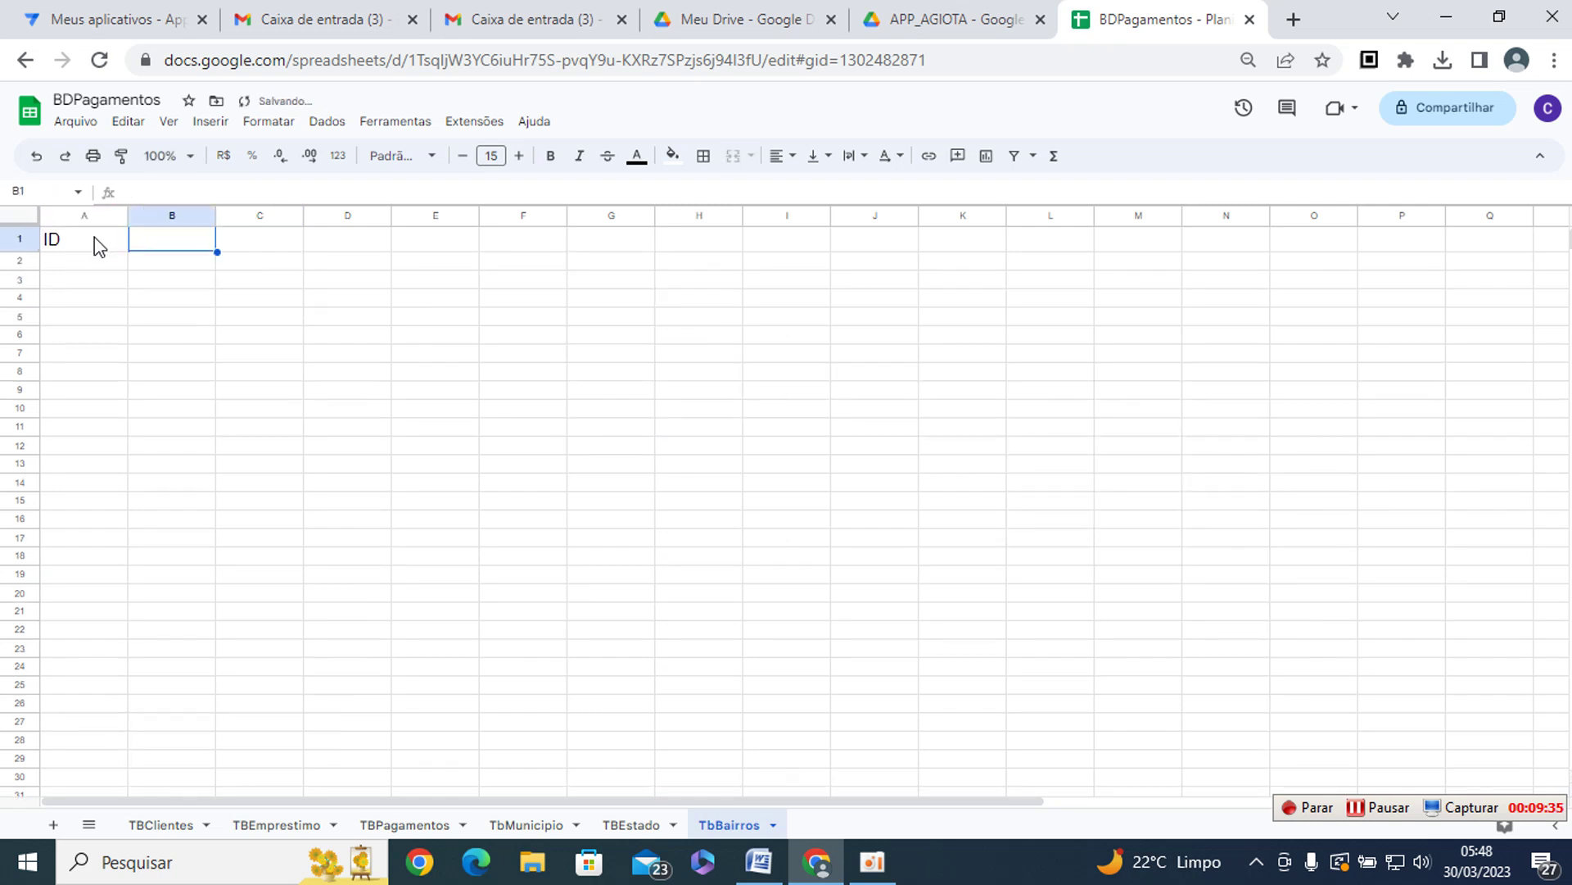
text(NomeBair)
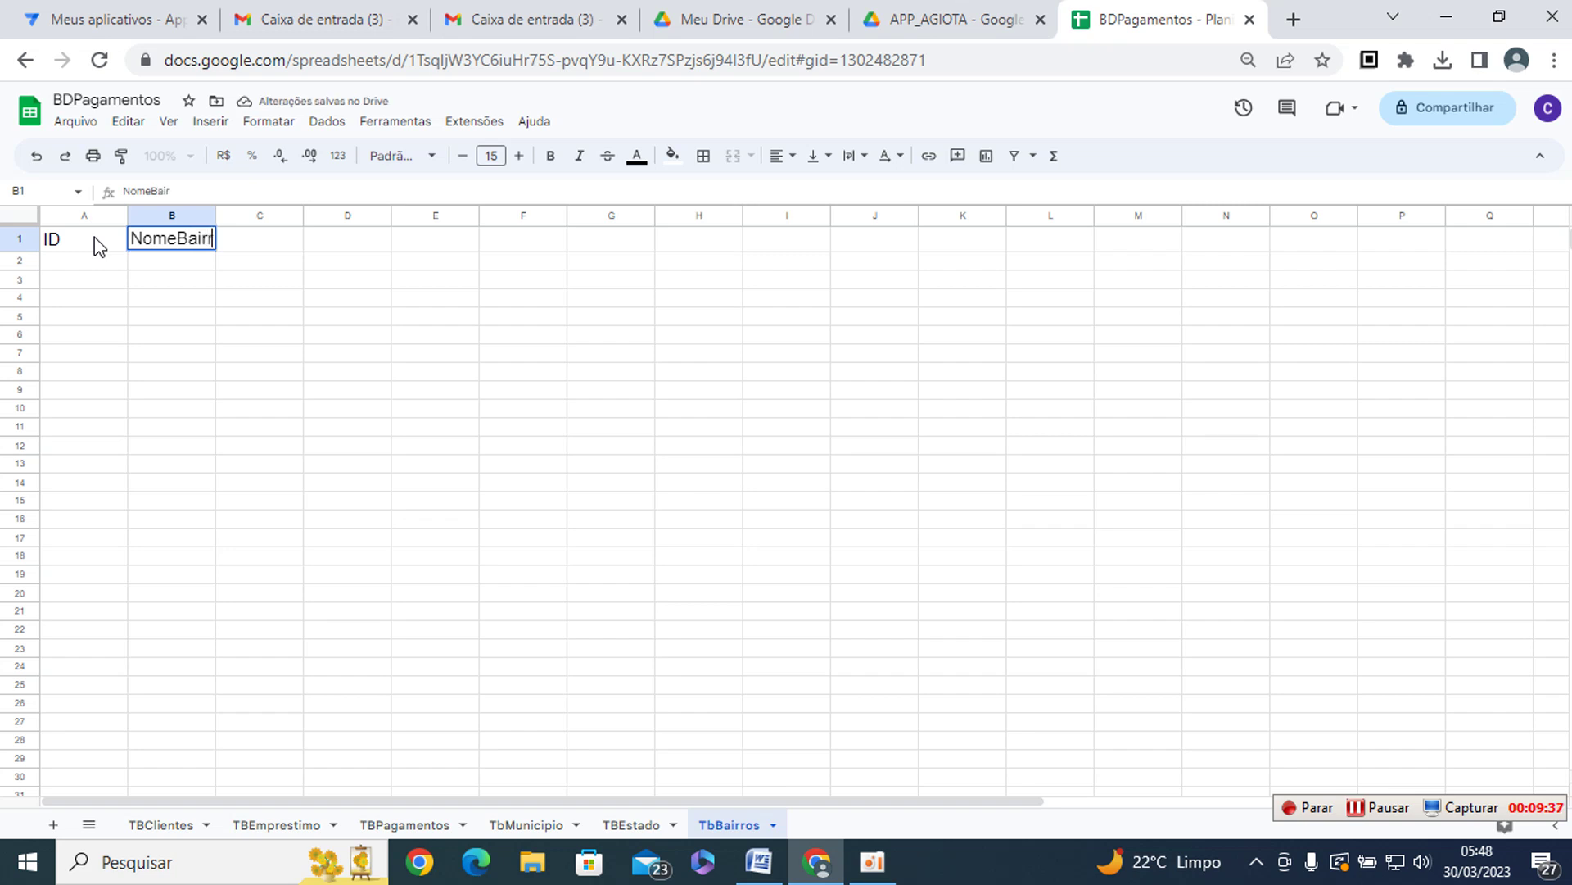
text(ro)
key(Return)
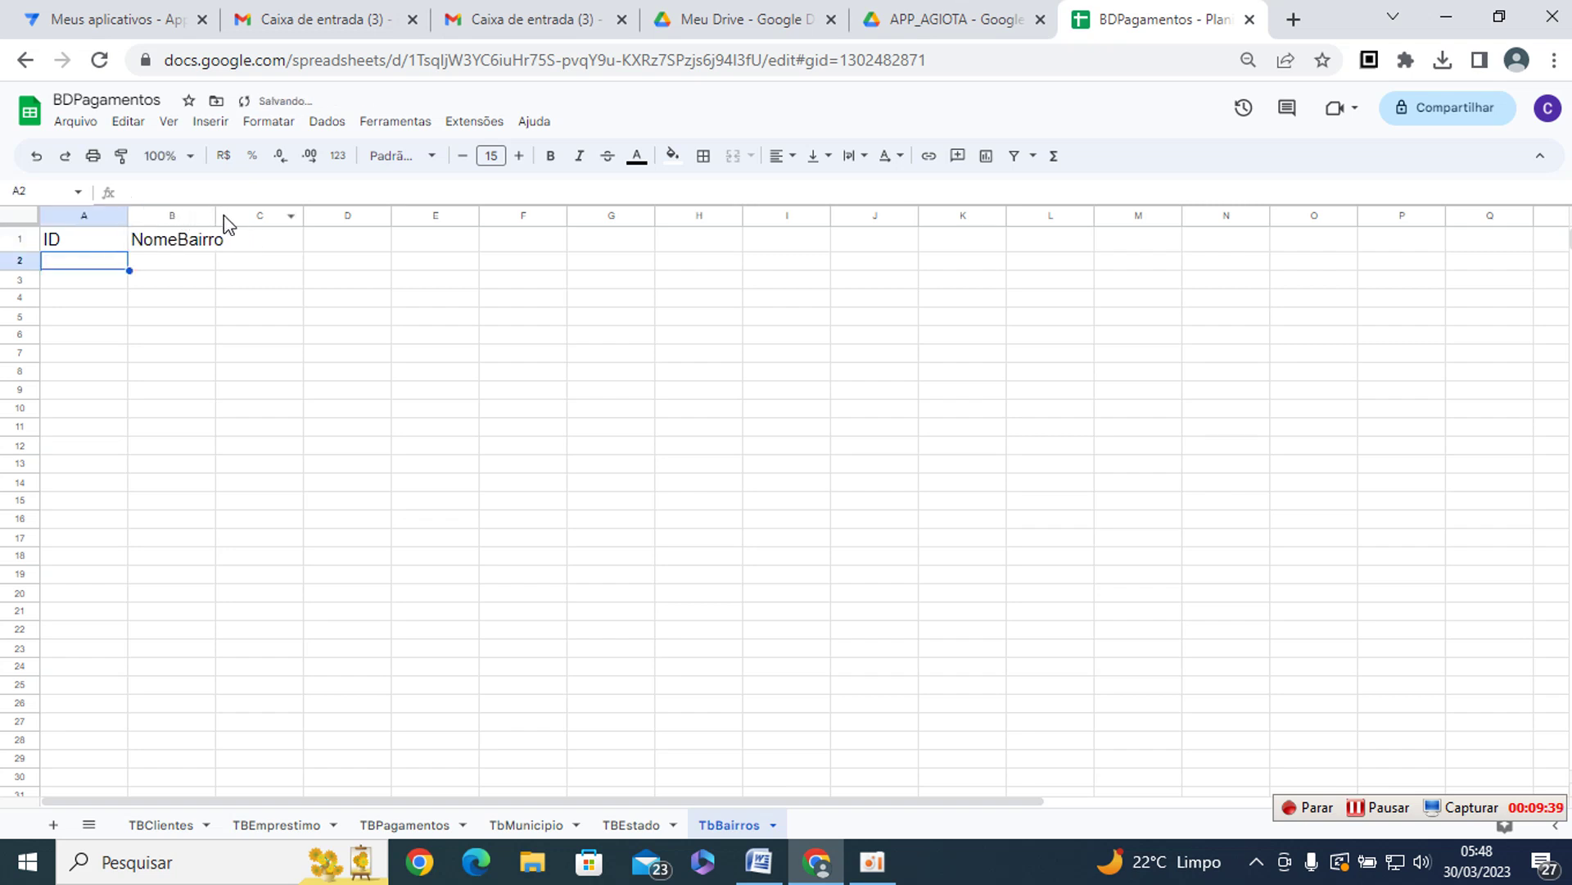
double_click(216, 216)
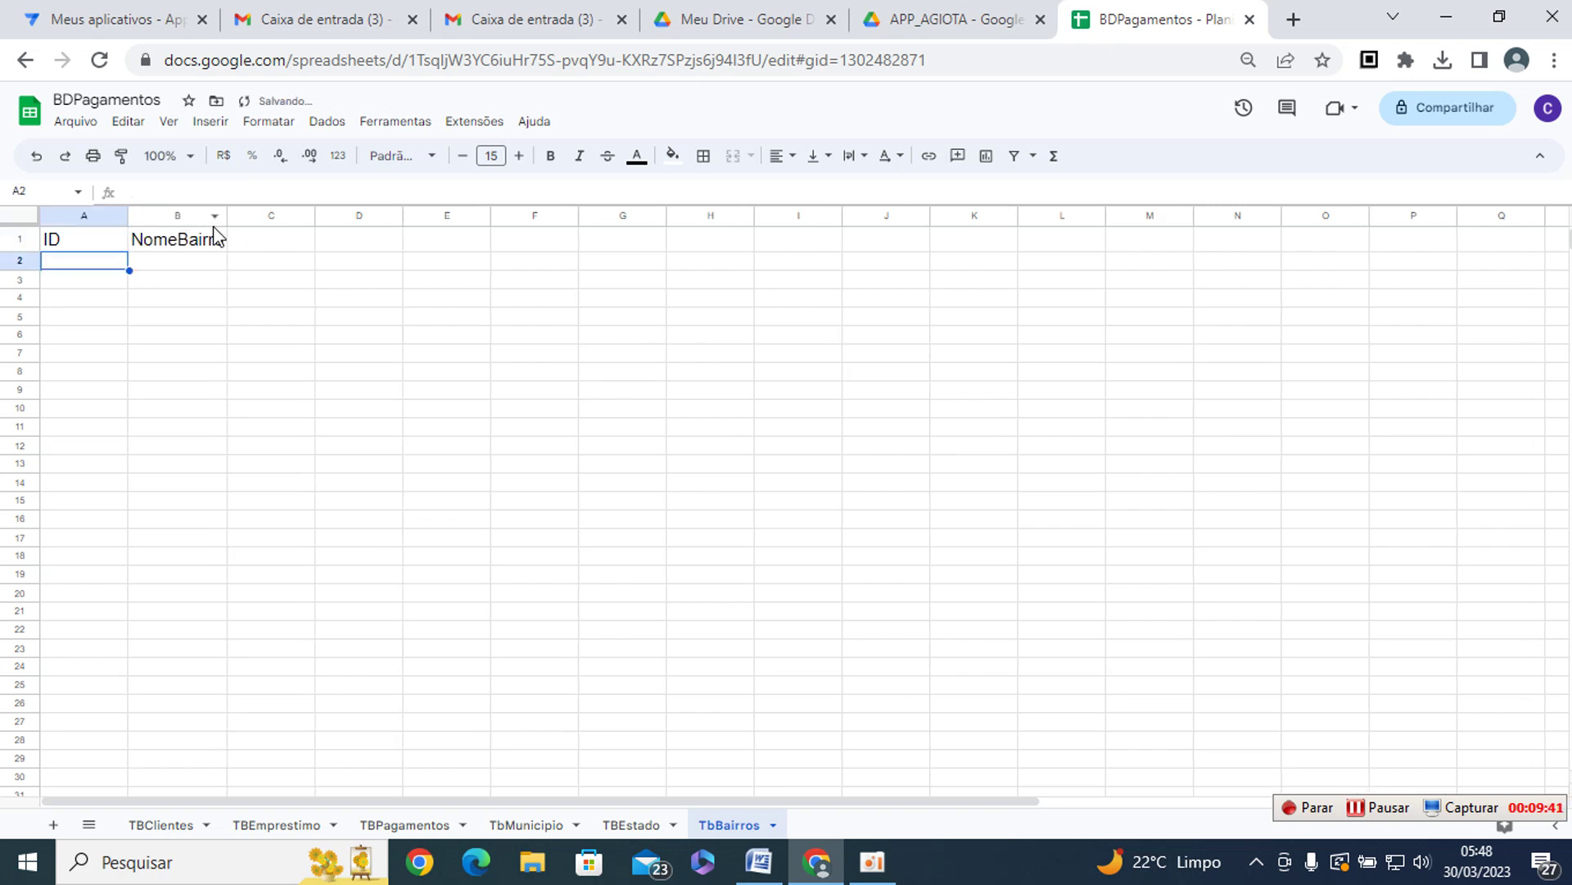
key(alt+Tab)
scroll(519, 320, up, 10)
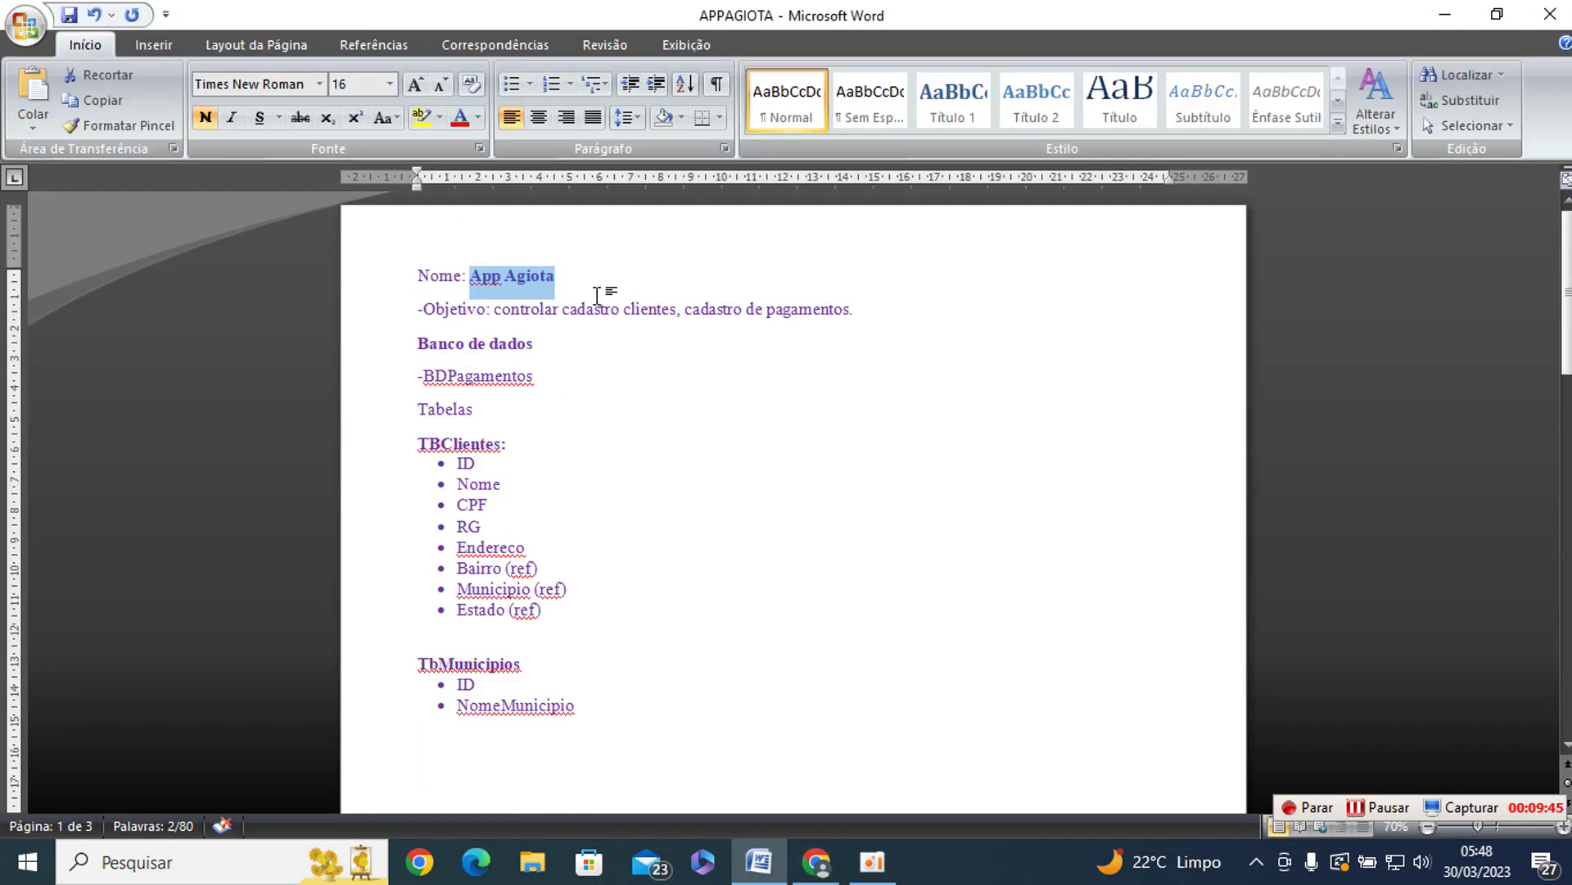
- Review the Banco de dados heading and the TBClientes and TbMunicipios field lists
click(774, 376)
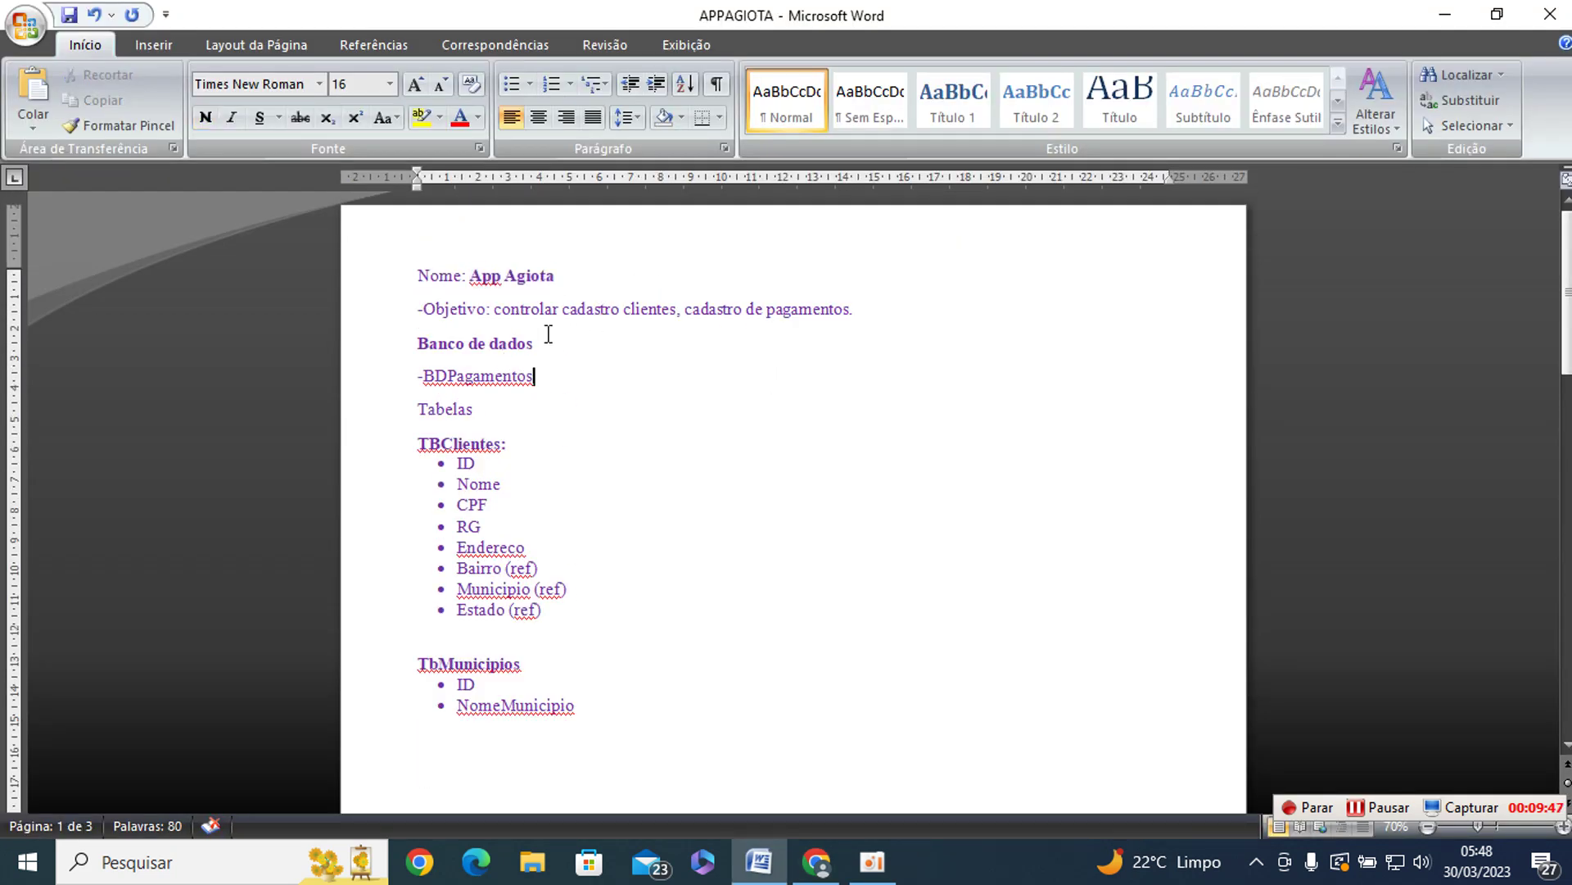
drag(417, 342, 554, 341)
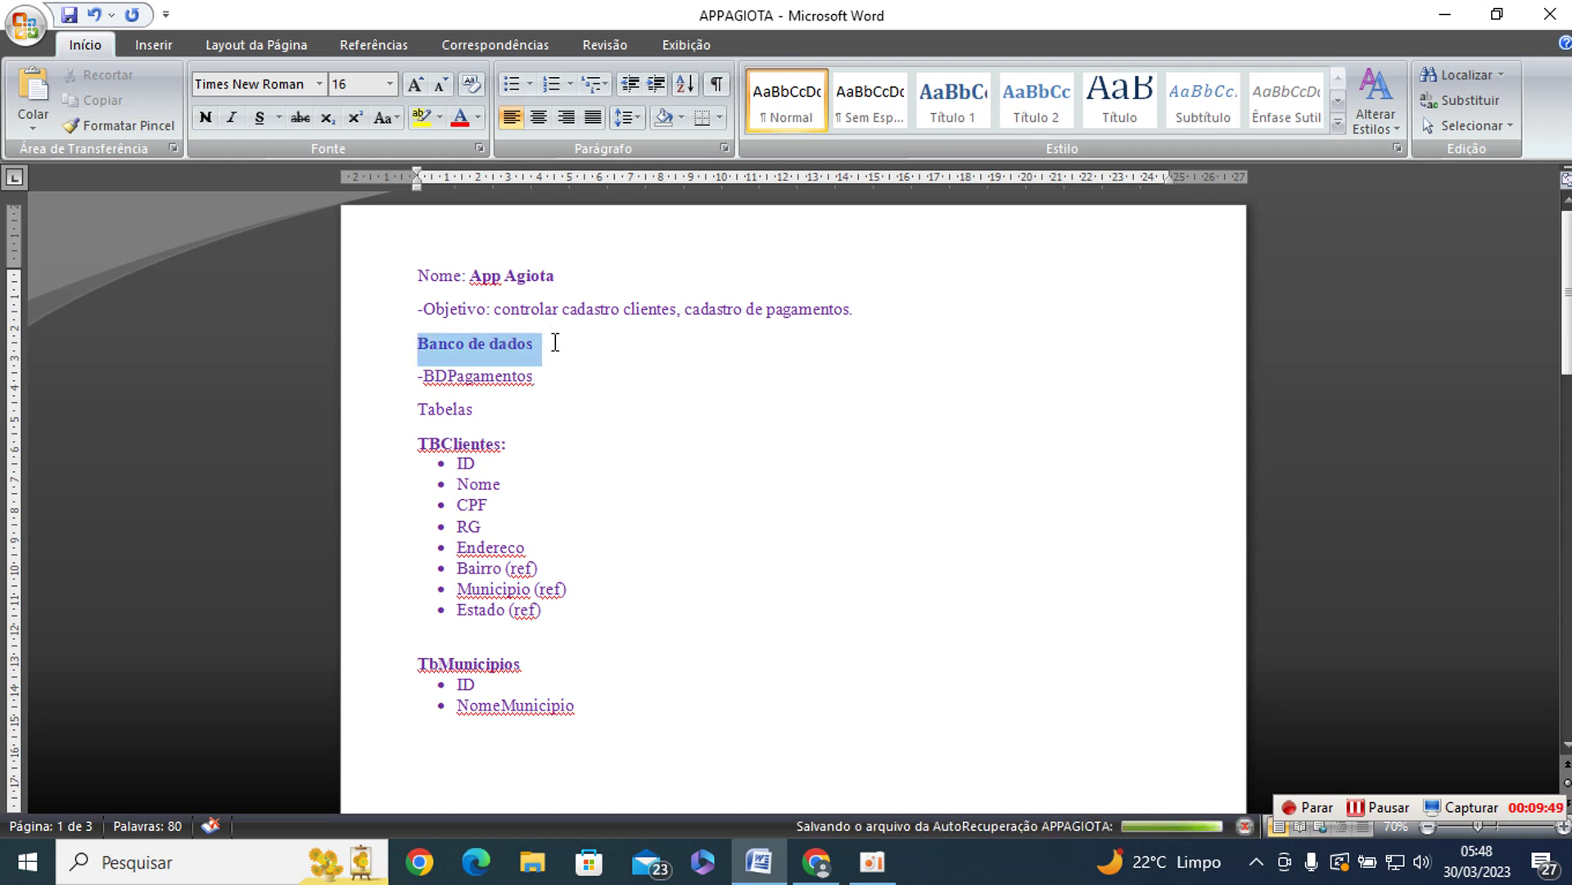
scroll(528, 384, down, 1)
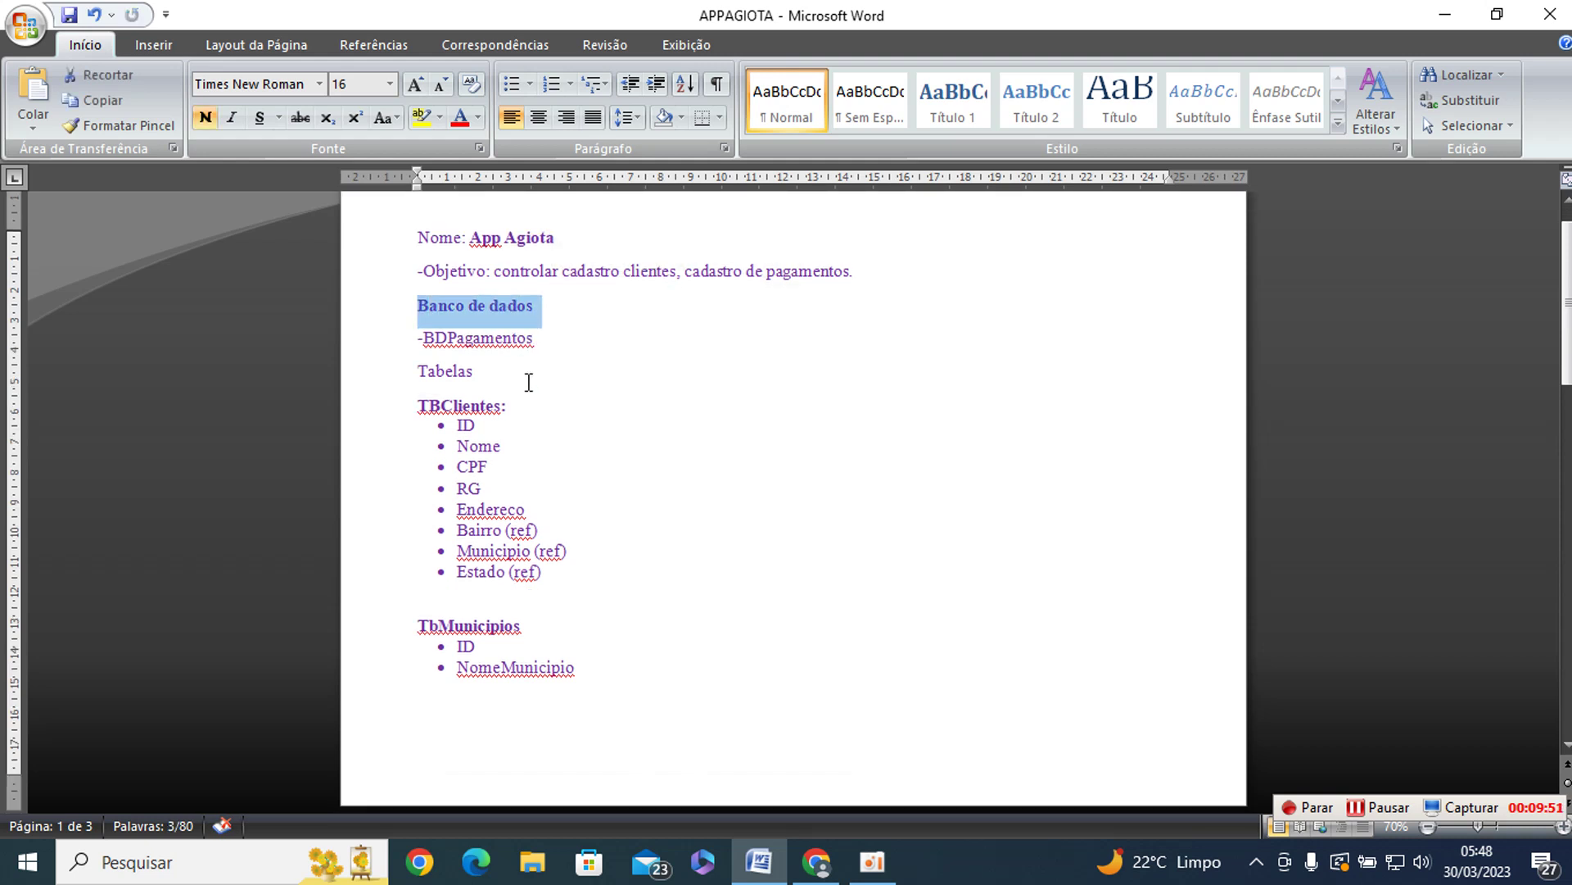
drag(420, 405, 555, 581)
scroll(529, 514, down, 3)
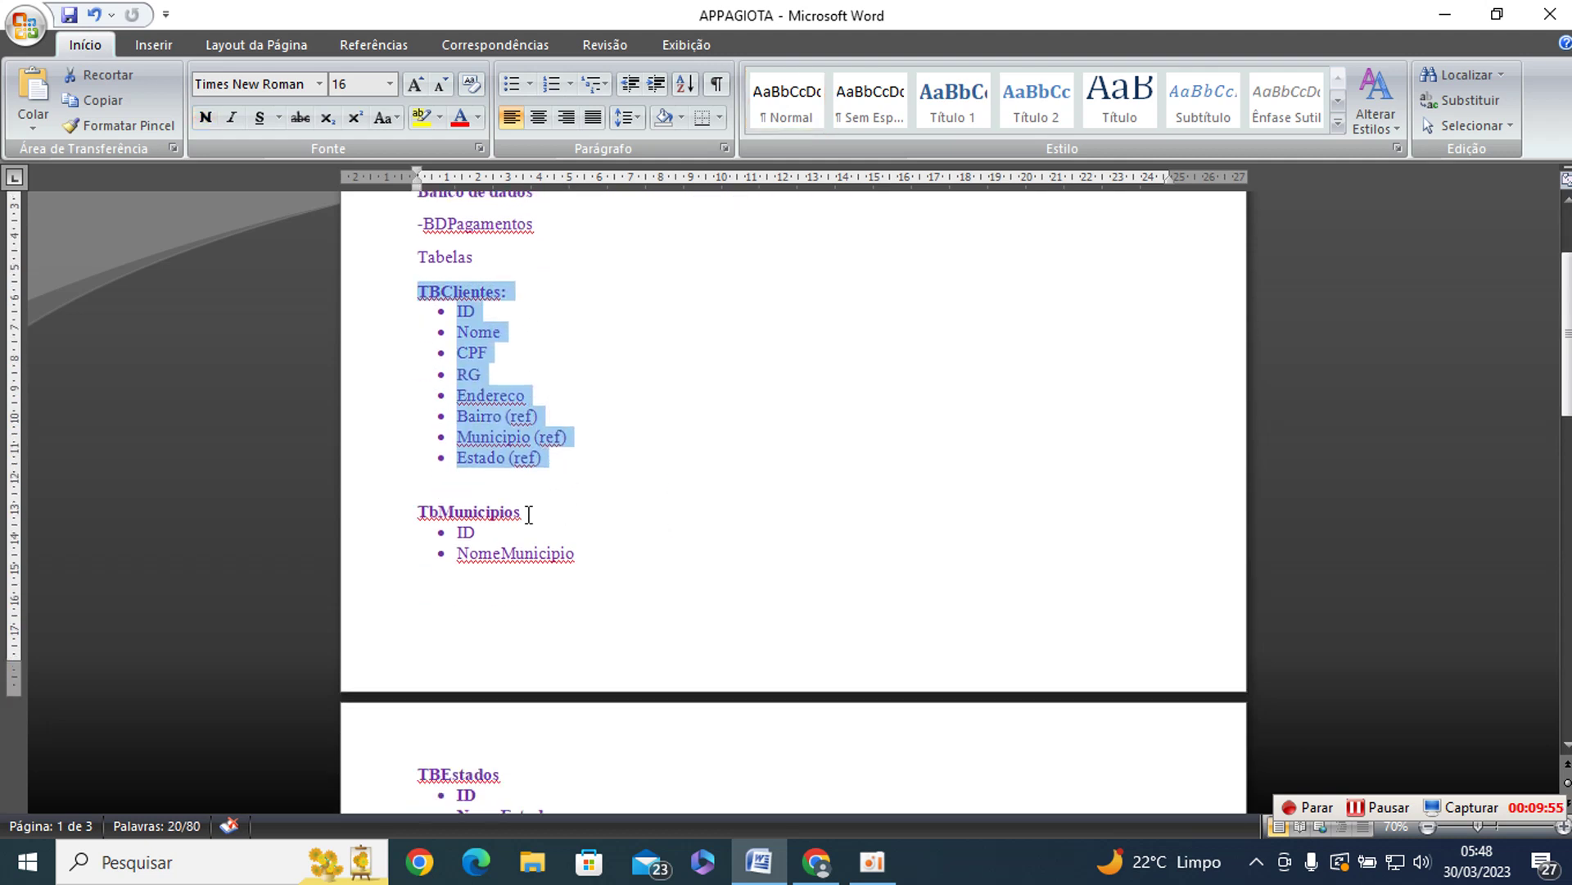
drag(419, 515, 584, 563)
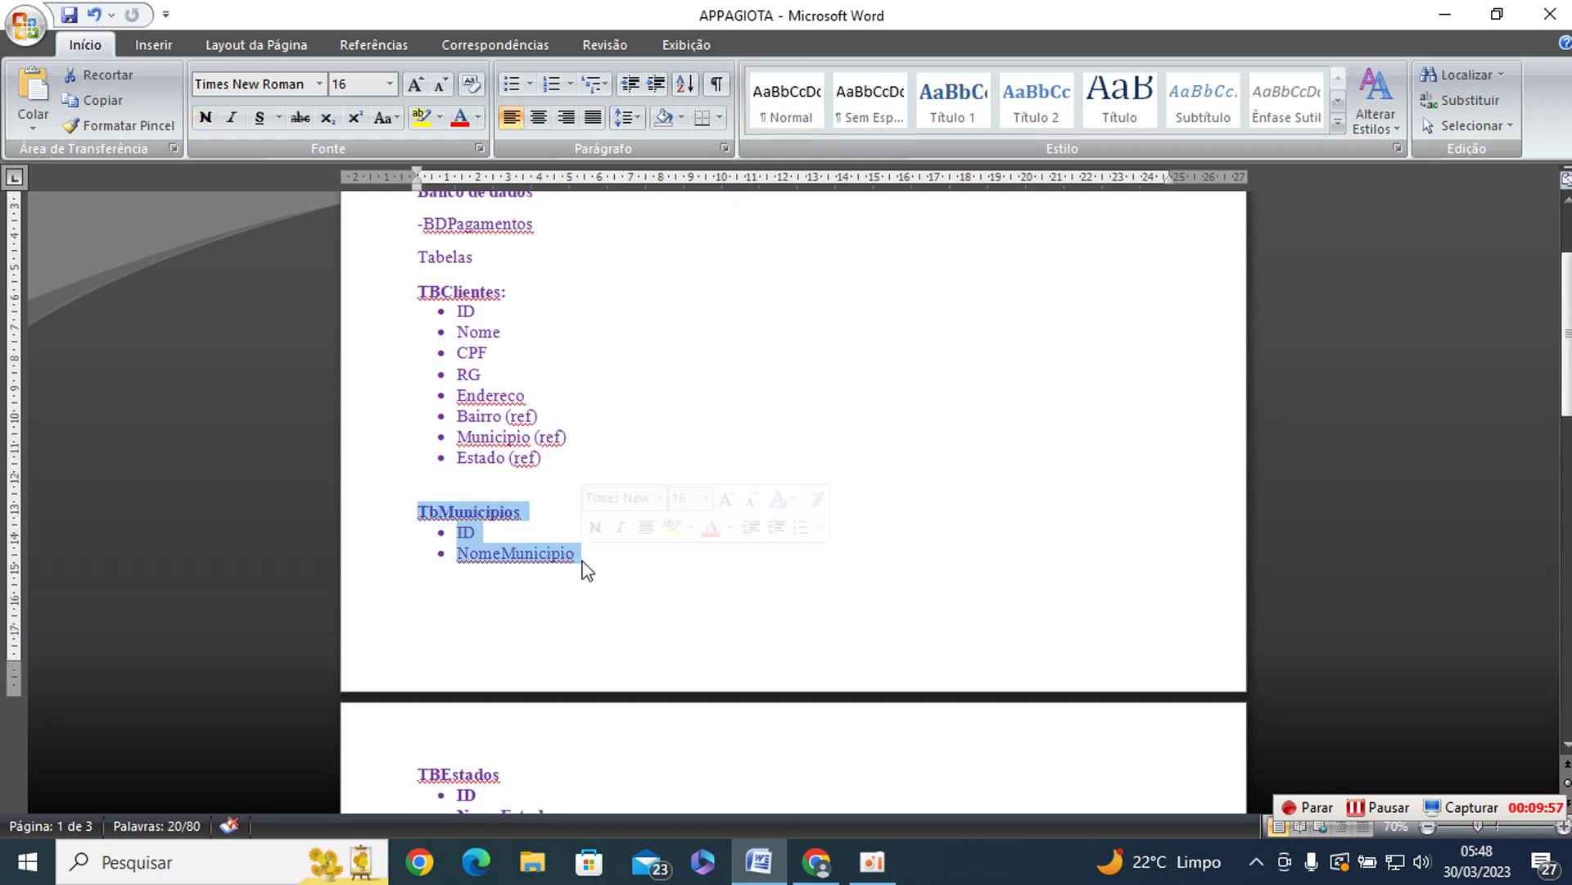
- Review the TBEstados, TBBairros and TBPagamentos definitions, then return to the BDPagamentos spreadsheet
scroll(667, 474, down, 2)
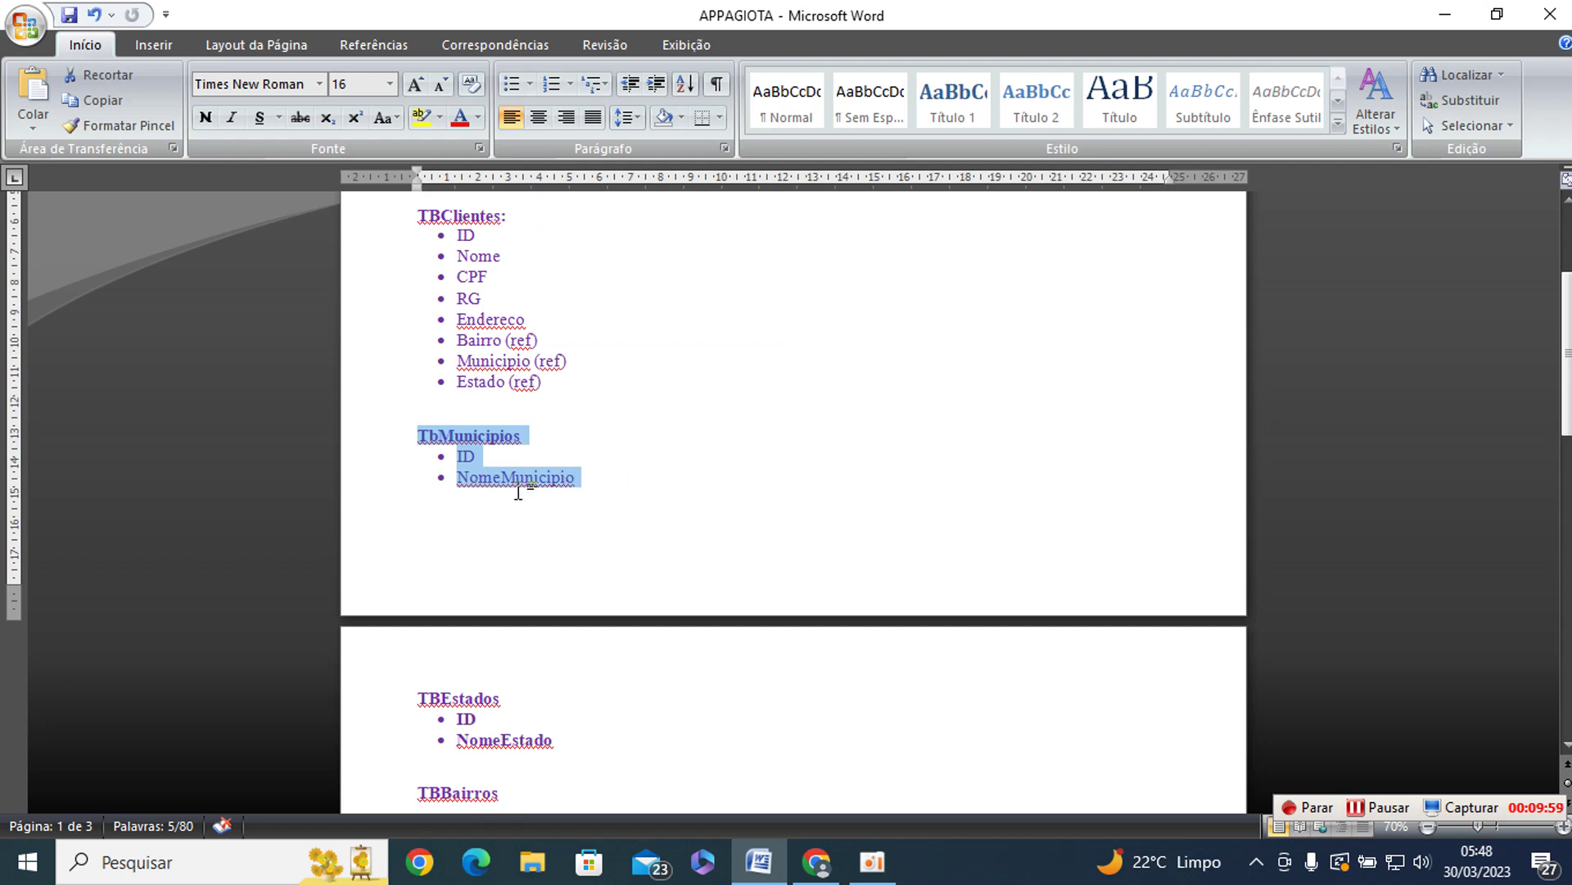
scroll(639, 483, down, 4)
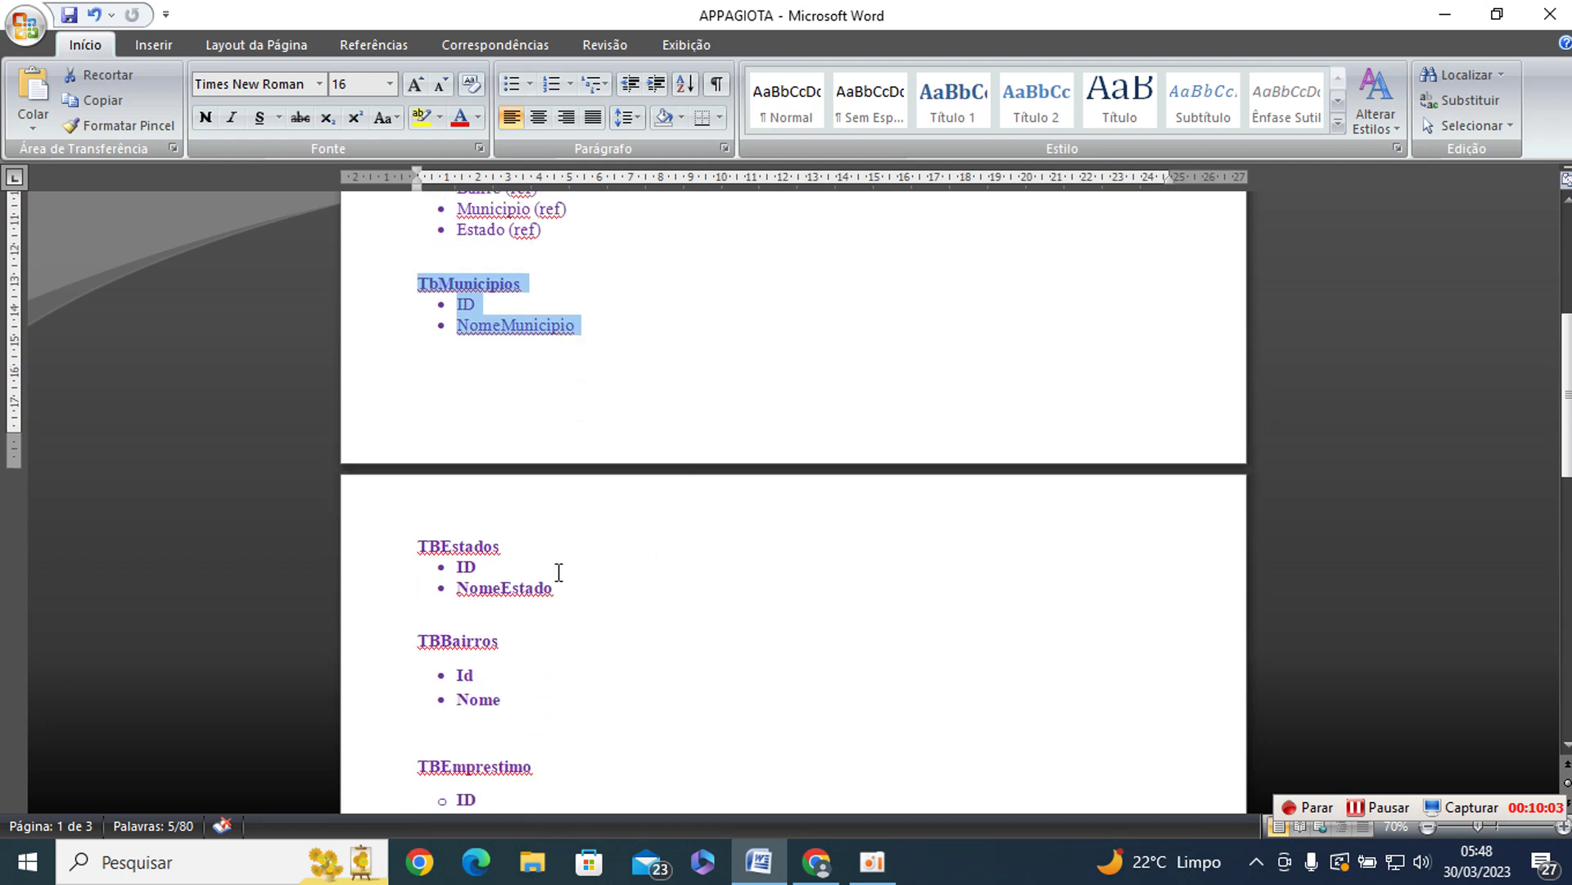
drag(420, 551, 562, 592)
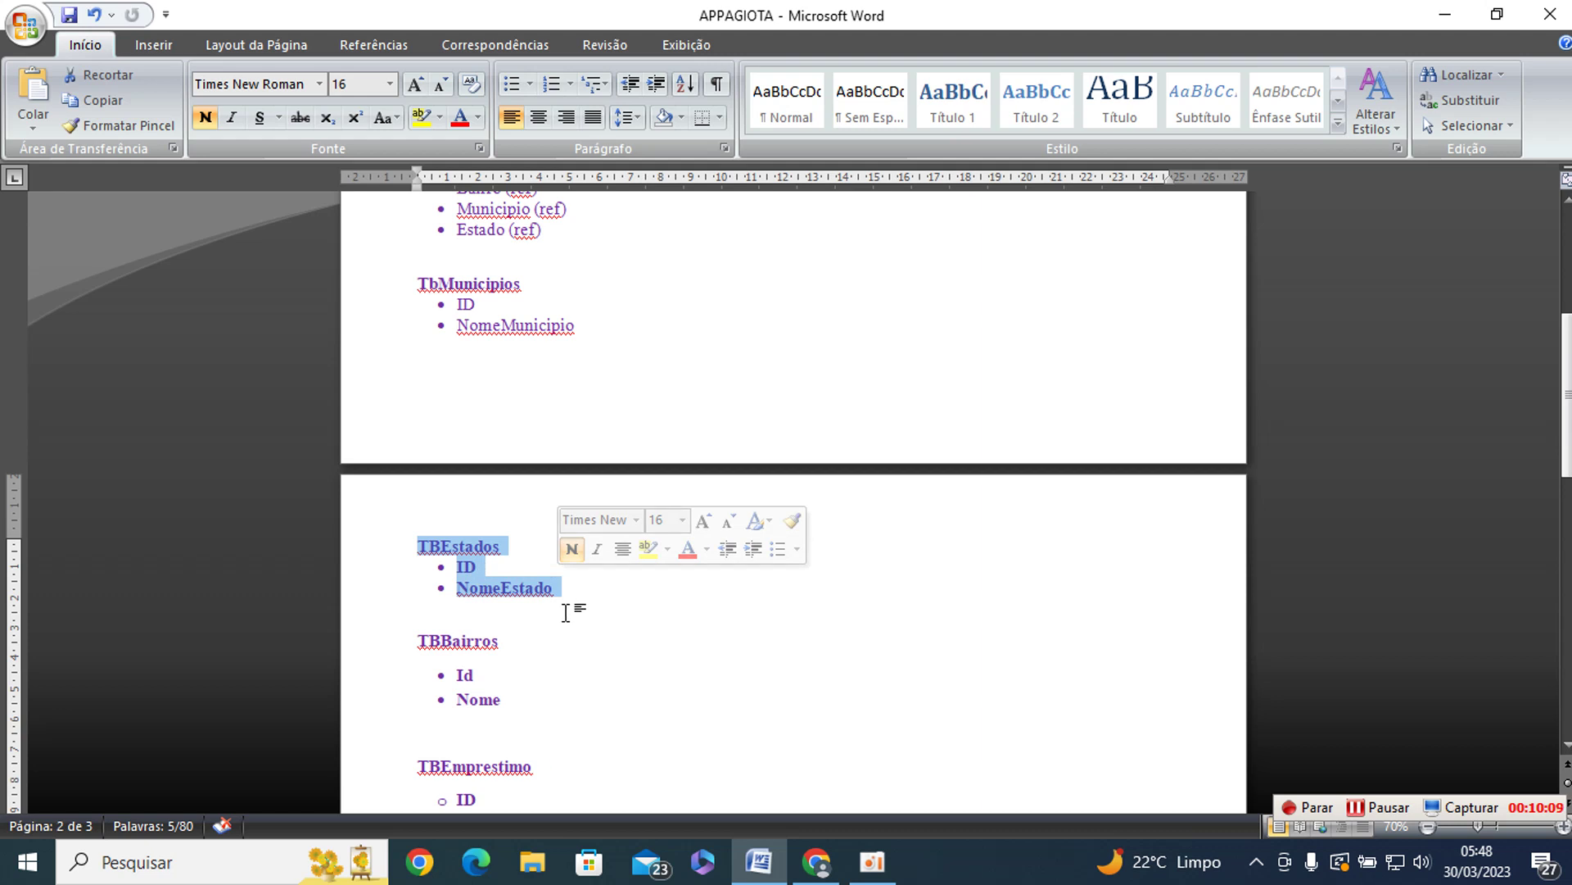
scroll(556, 628, down, 2)
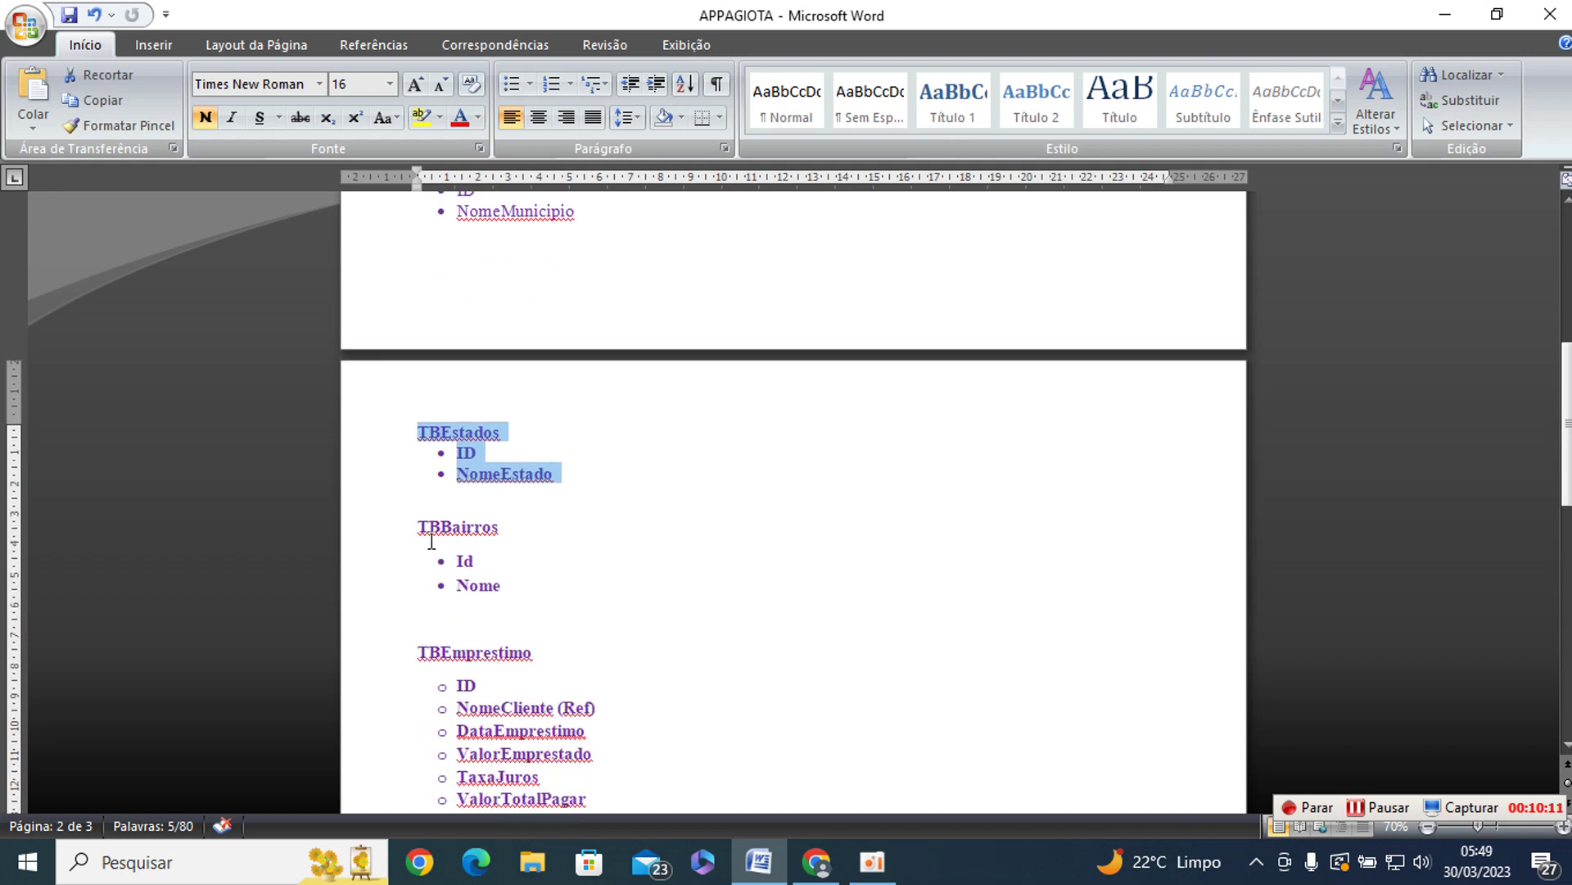
drag(422, 525, 533, 596)
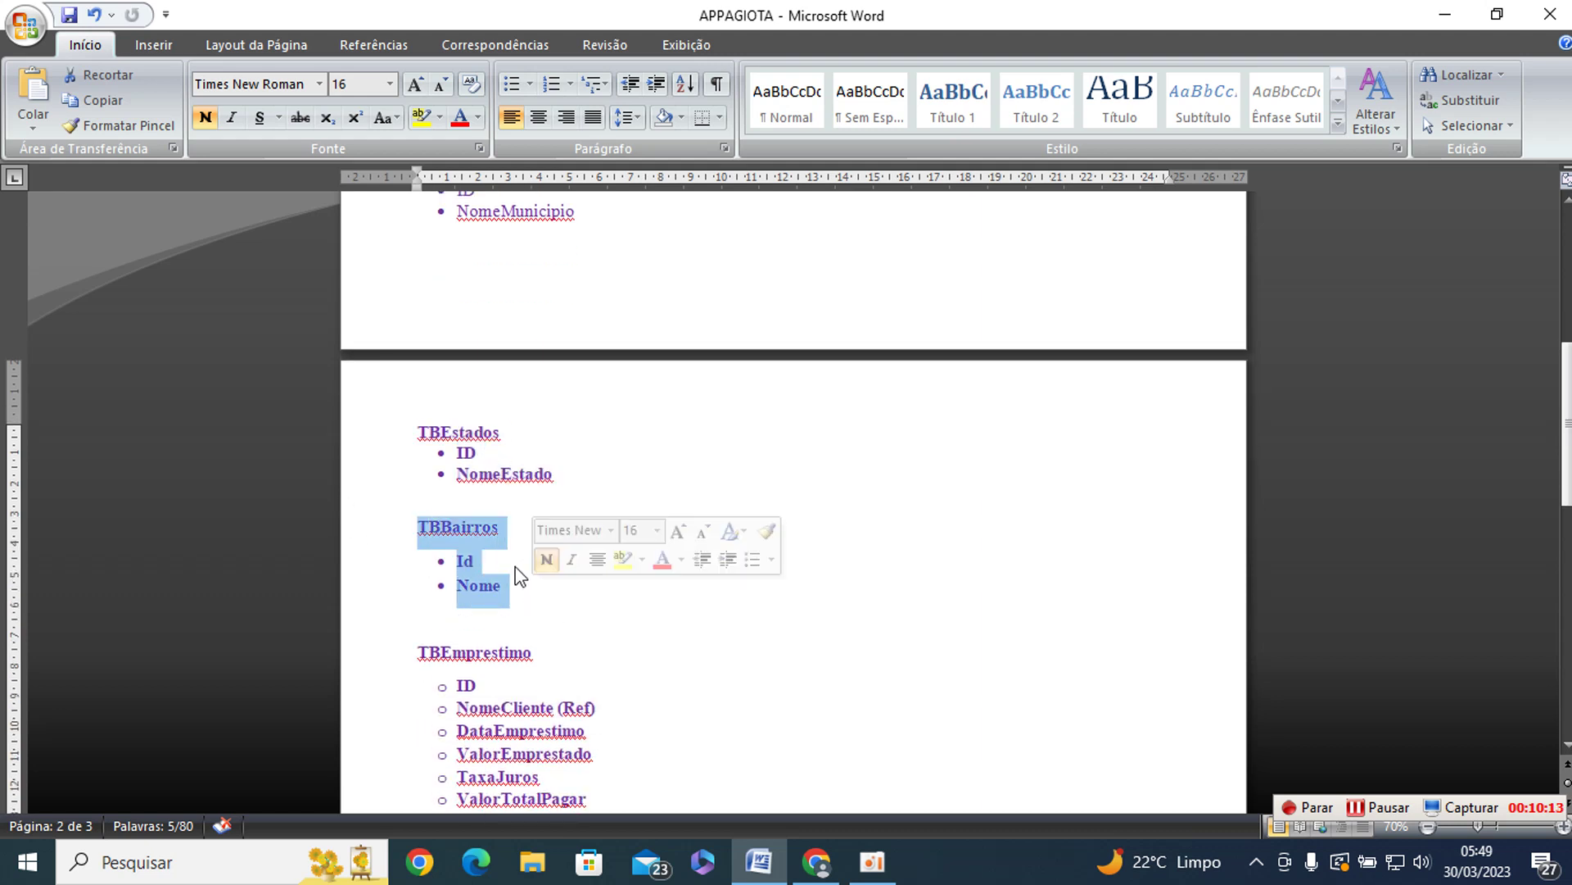
scroll(705, 639, down, 3)
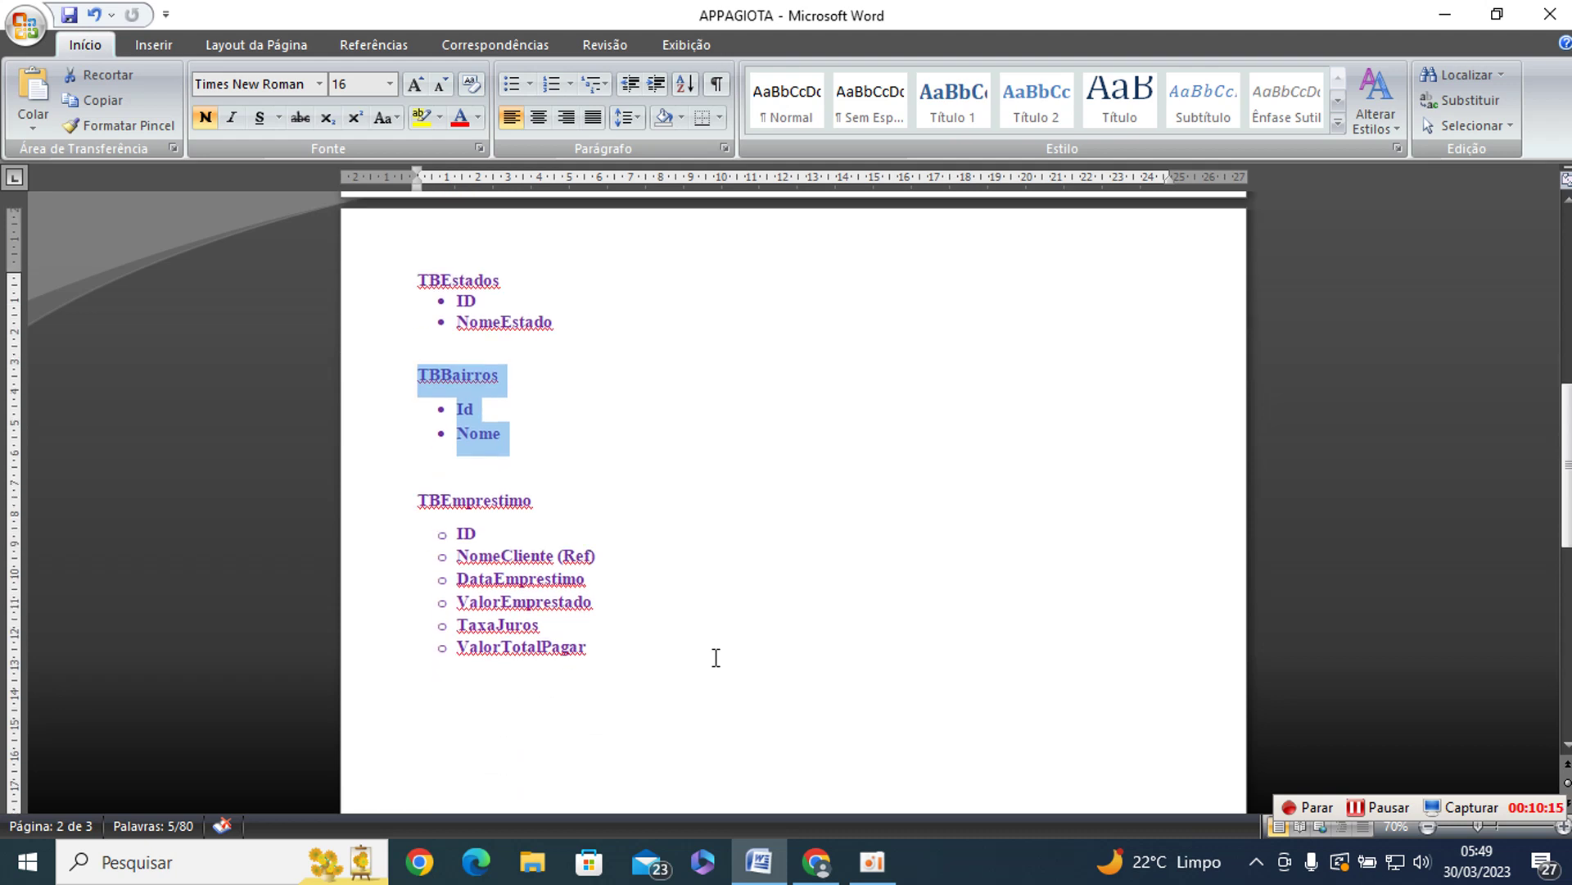
drag(427, 511, 664, 636)
scroll(663, 631, down, 5)
scroll(664, 616, down, 2)
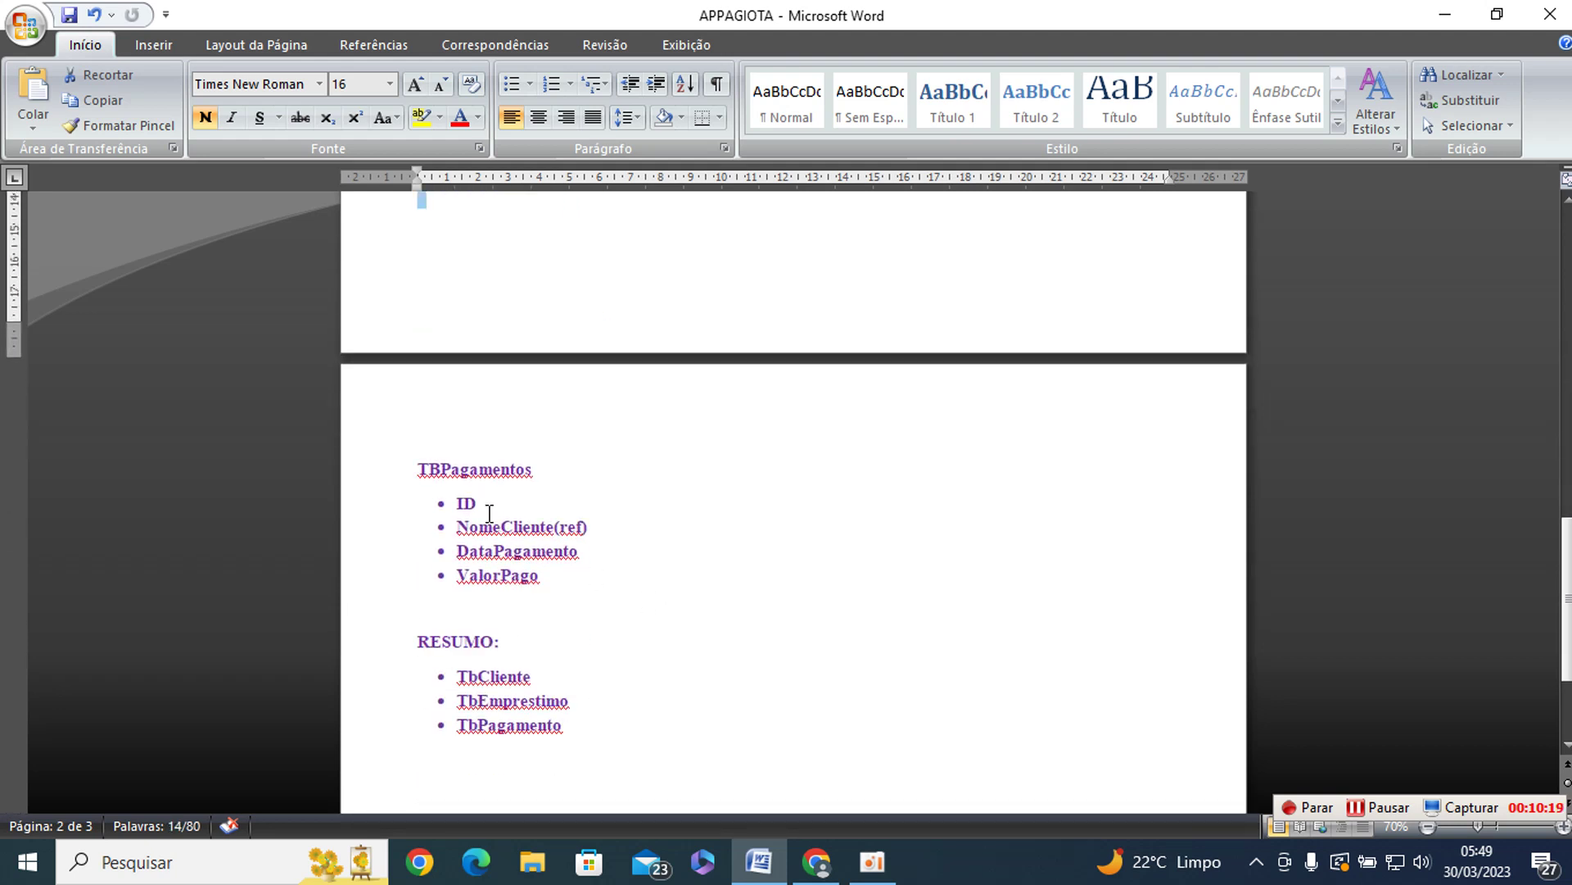
drag(421, 467, 587, 603)
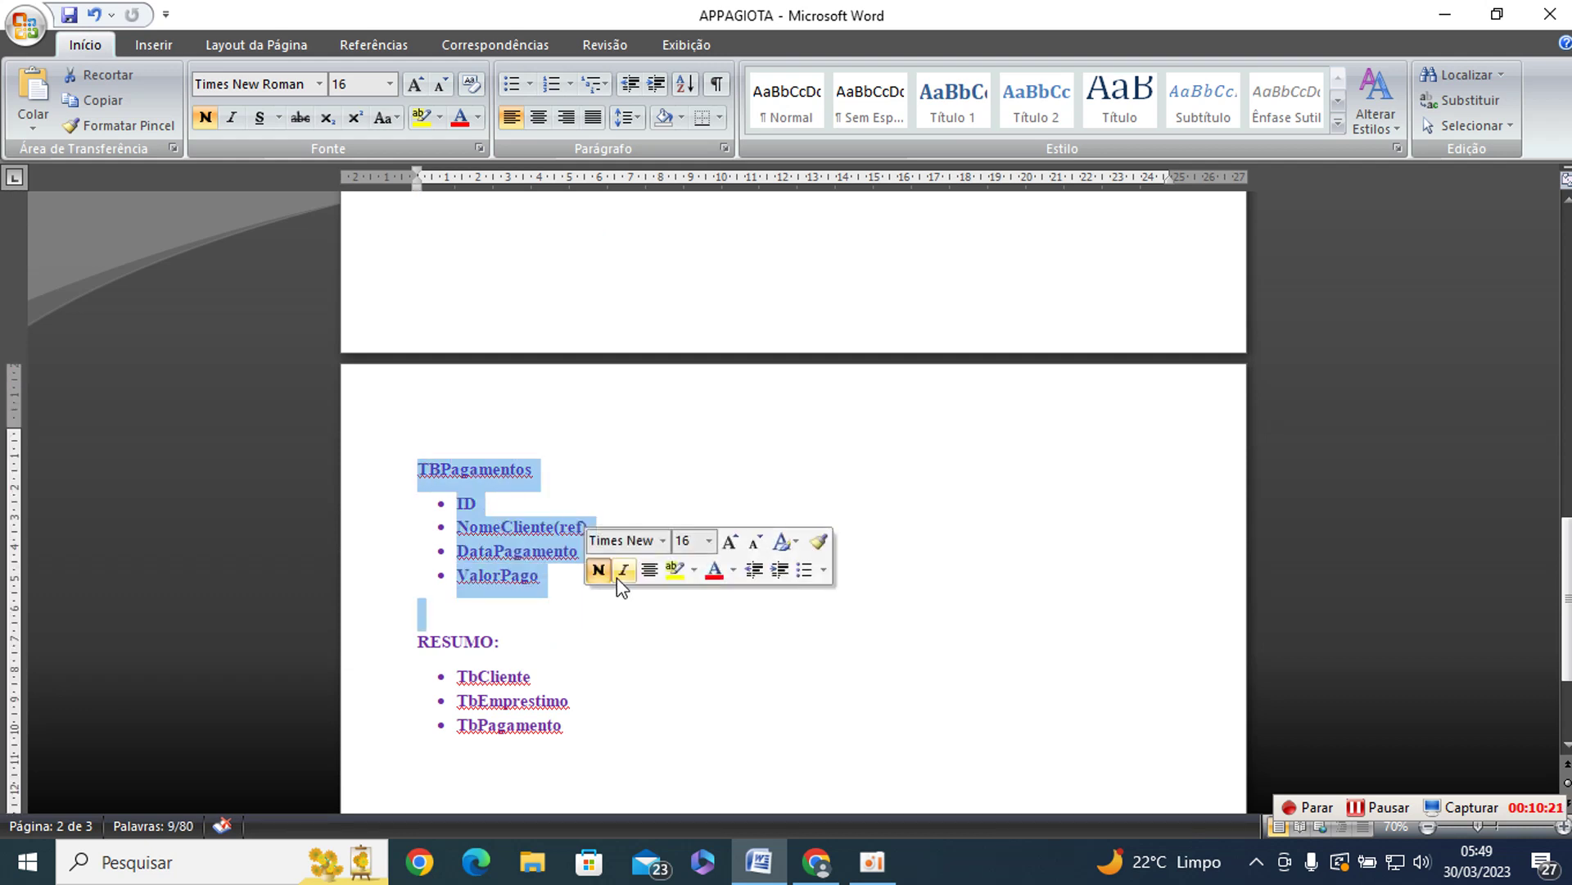
key(alt+Tab)
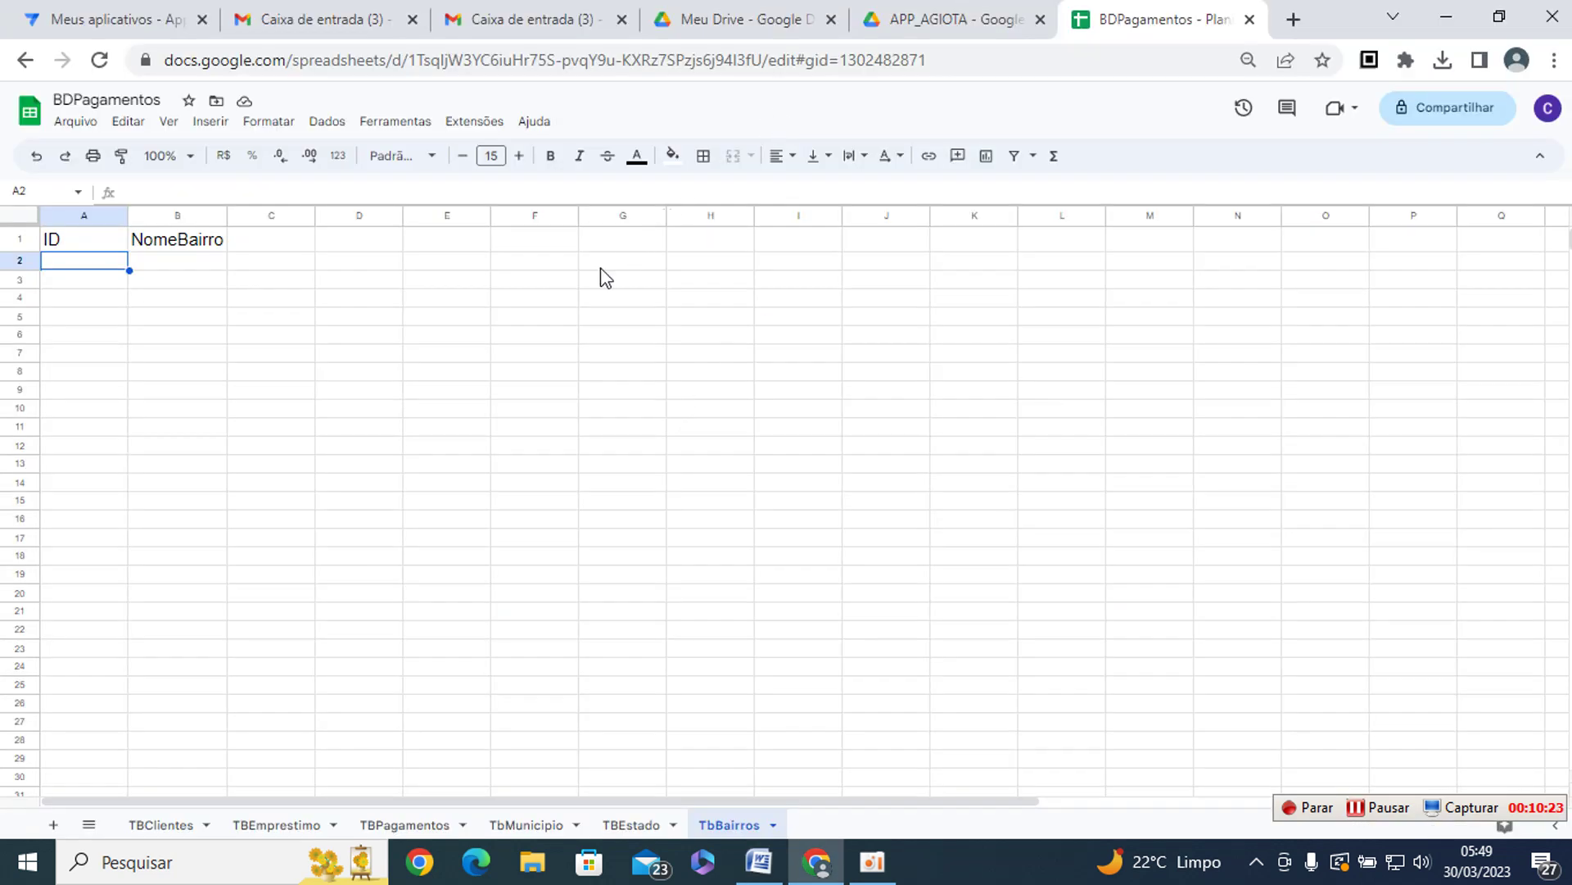
- Close the BDPagamentos spreadsheet's browser tab
click(571, 283)
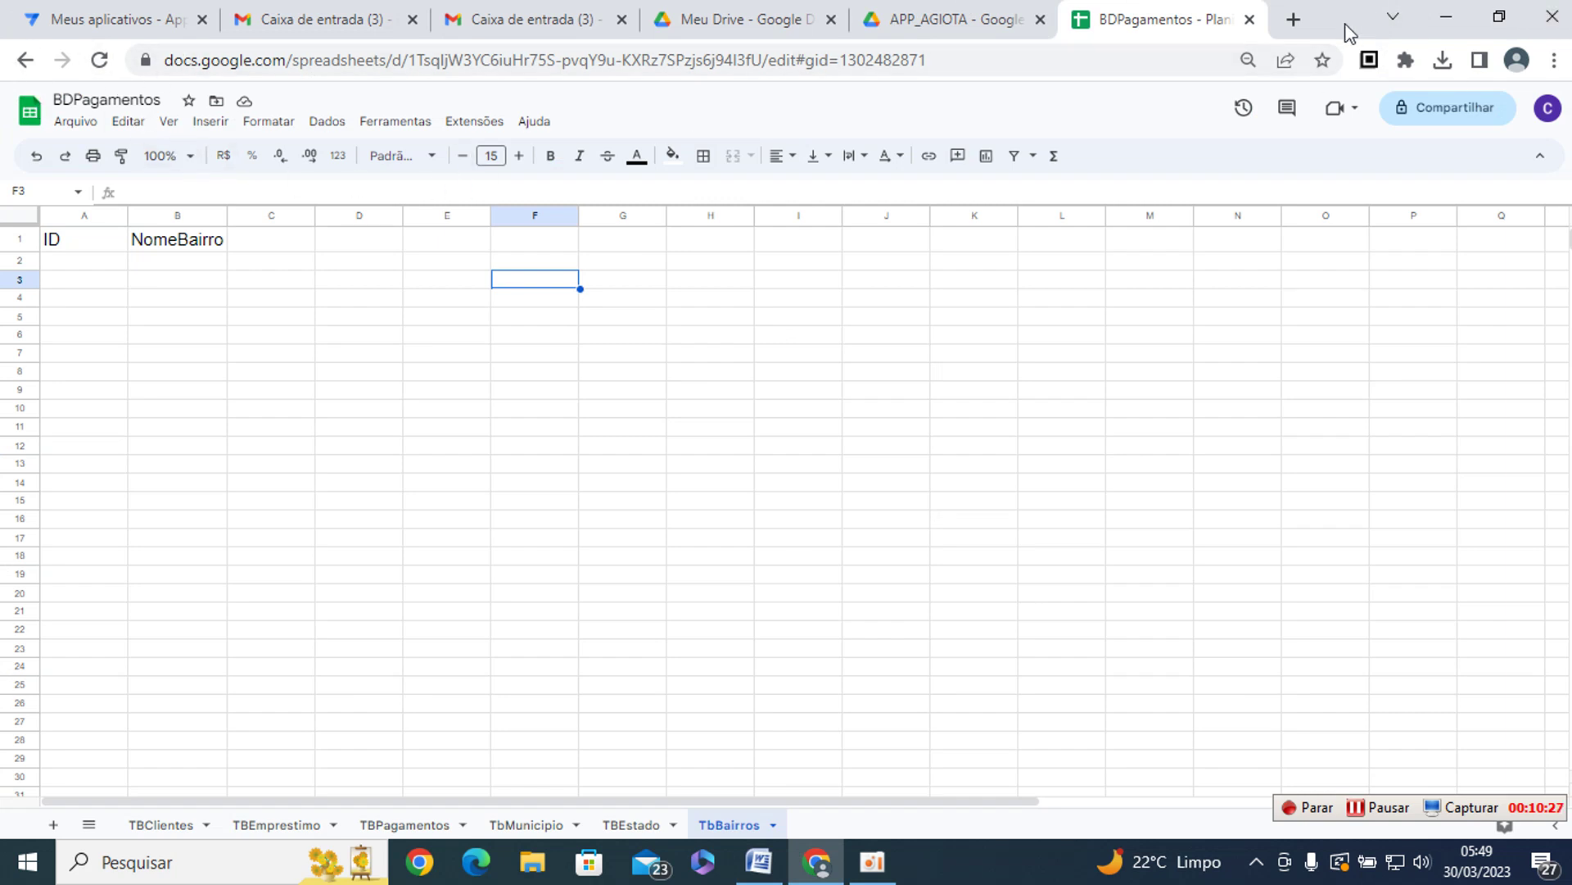
click(1250, 20)
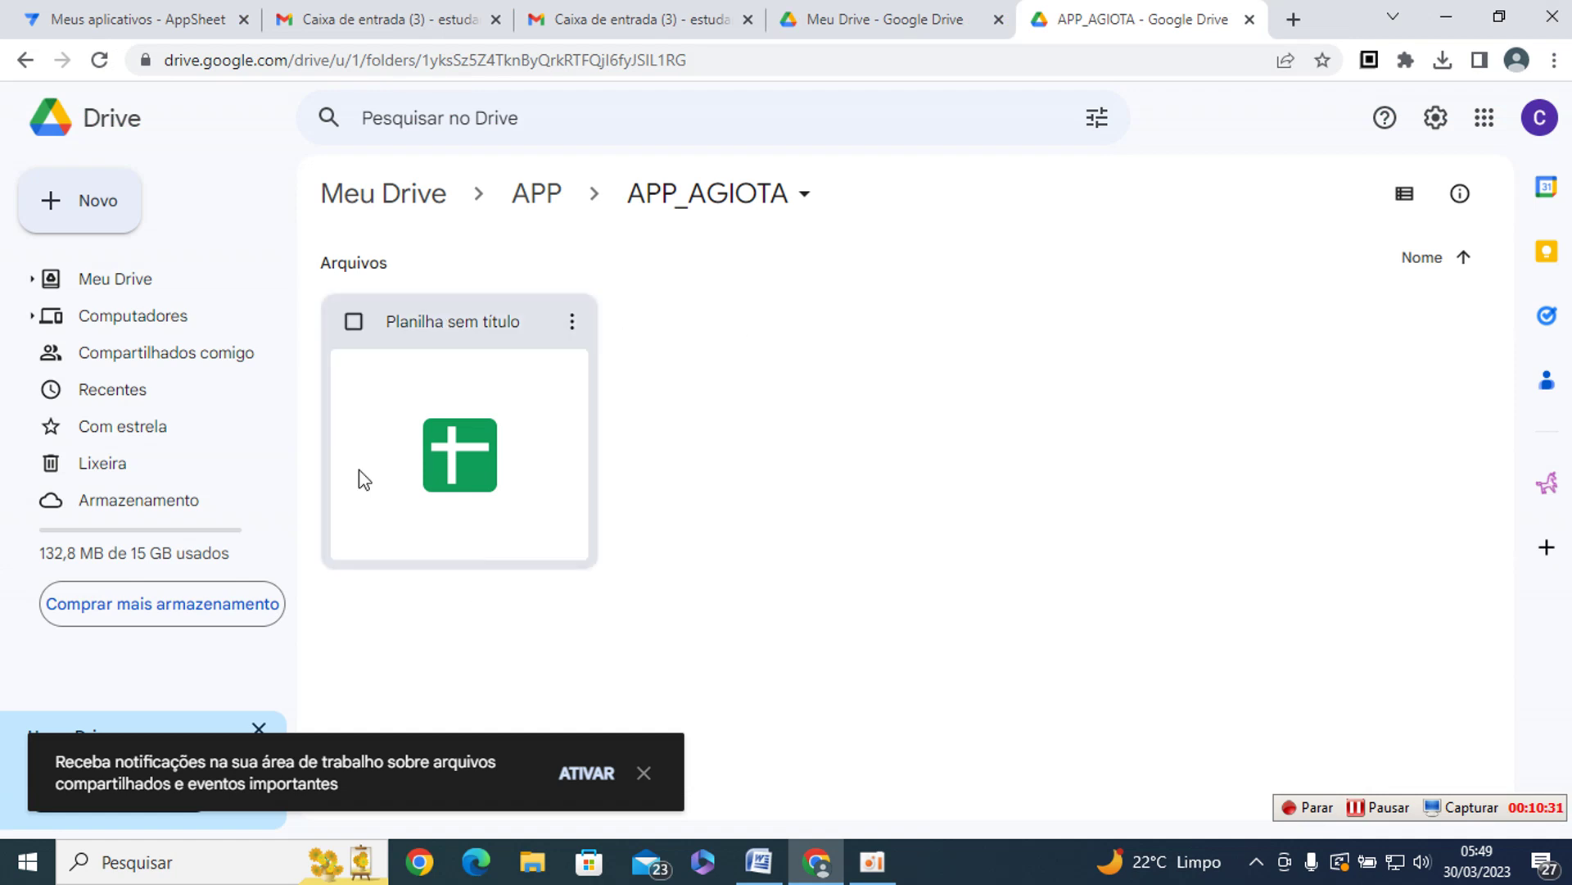
- Reopen the APP_AGIOTA folder to see BDPagamentos listed, then go to AppSheet's apps page
click(26, 61)
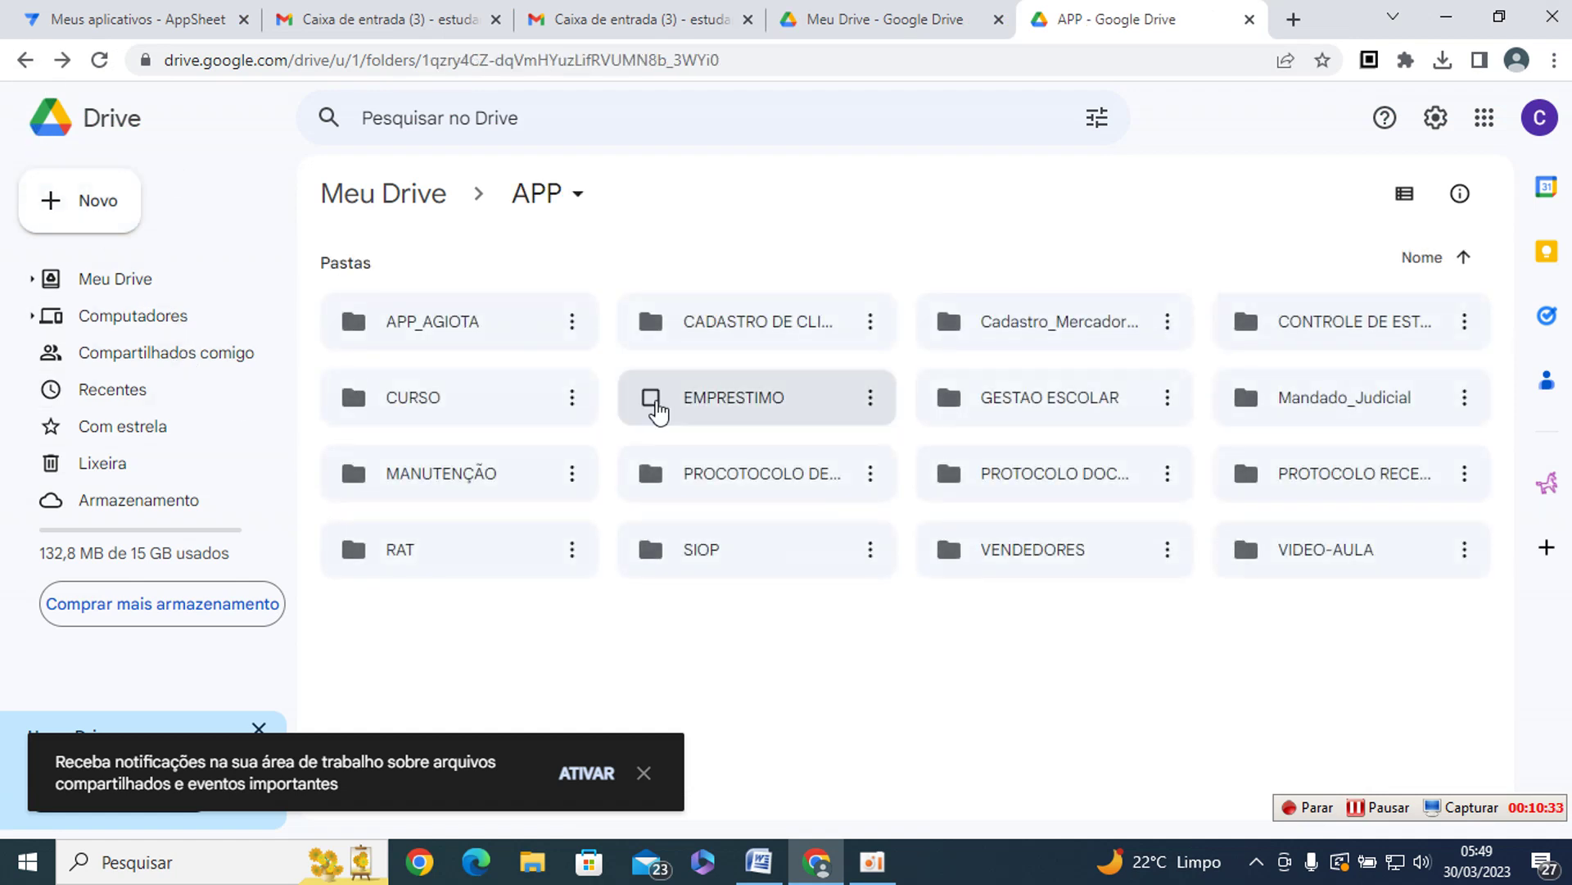
double_click(447, 325)
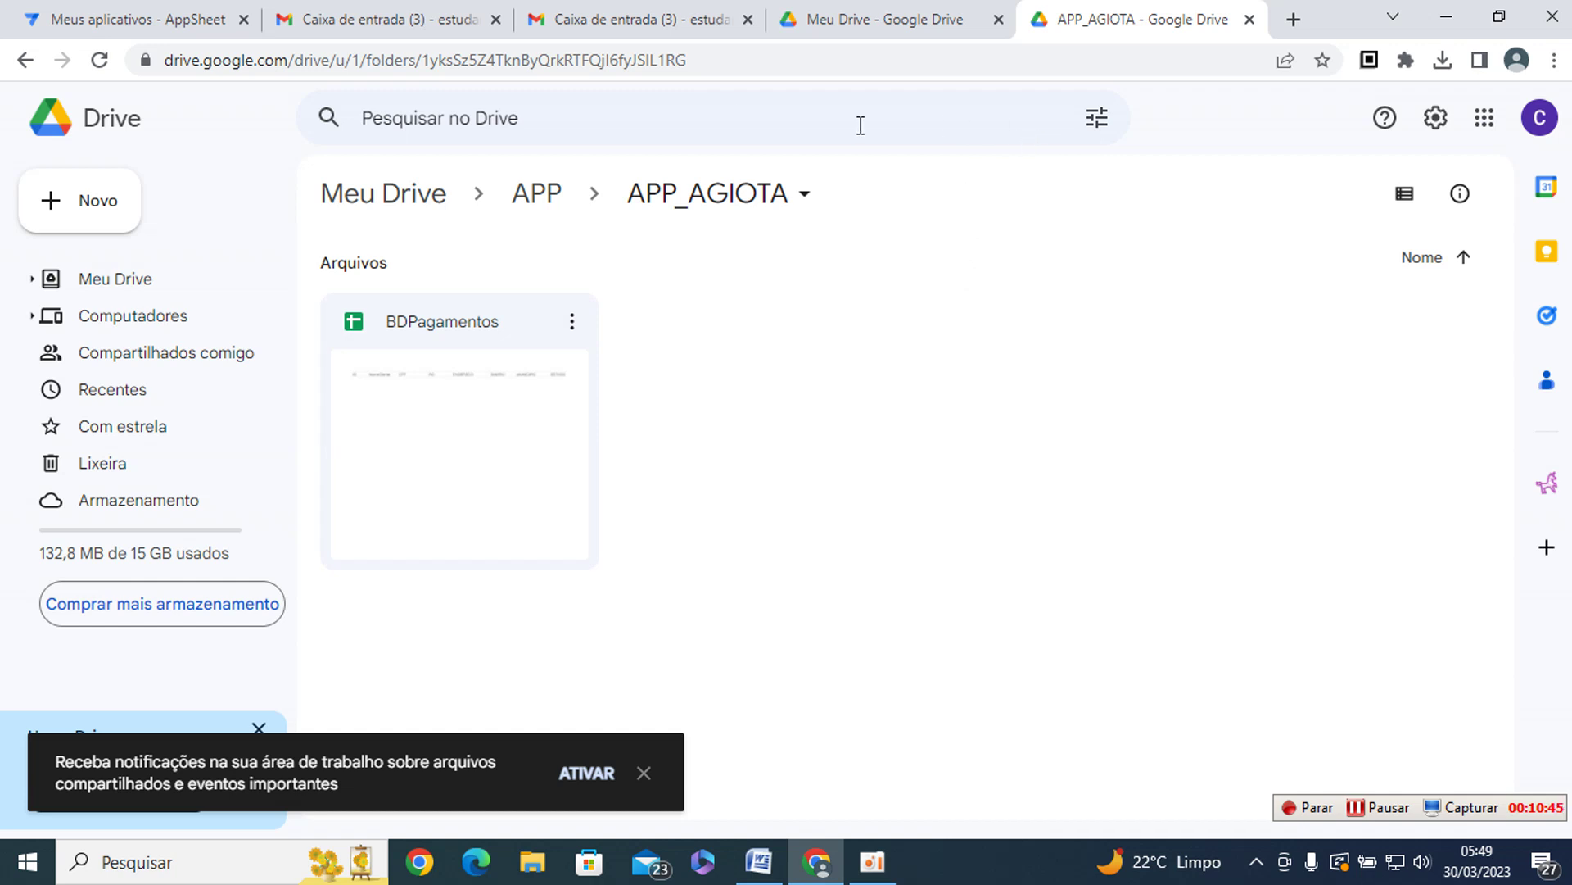
click(72, 16)
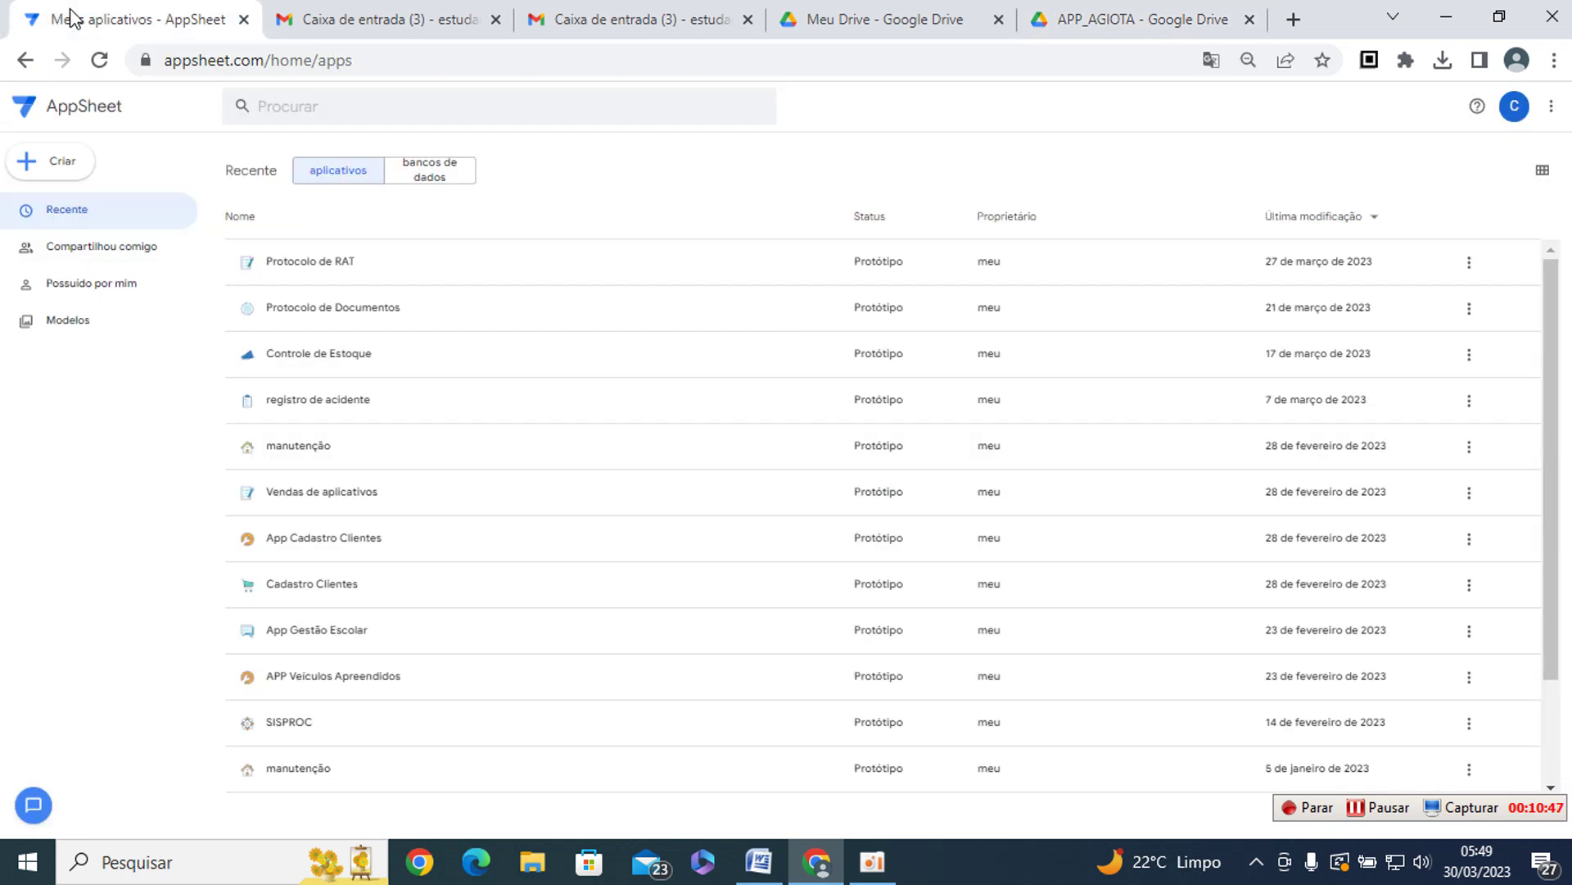
- Reload the AppSheet My Apps page, dismiss the translation offer, and open Criar > Aplicativo
click(379, 63)
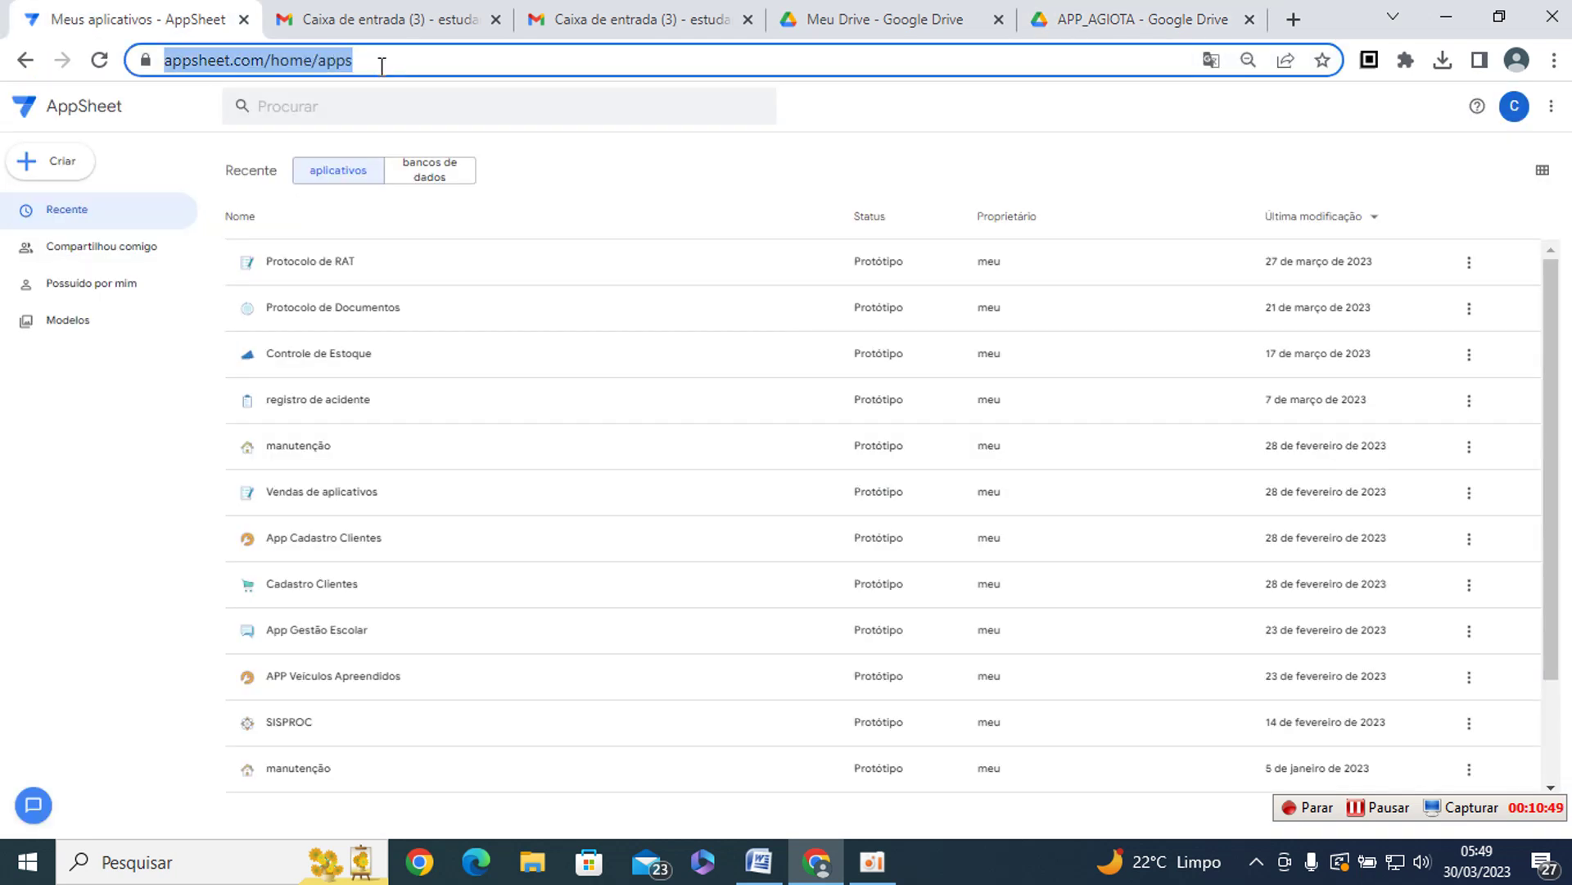
text(app)
click(417, 113)
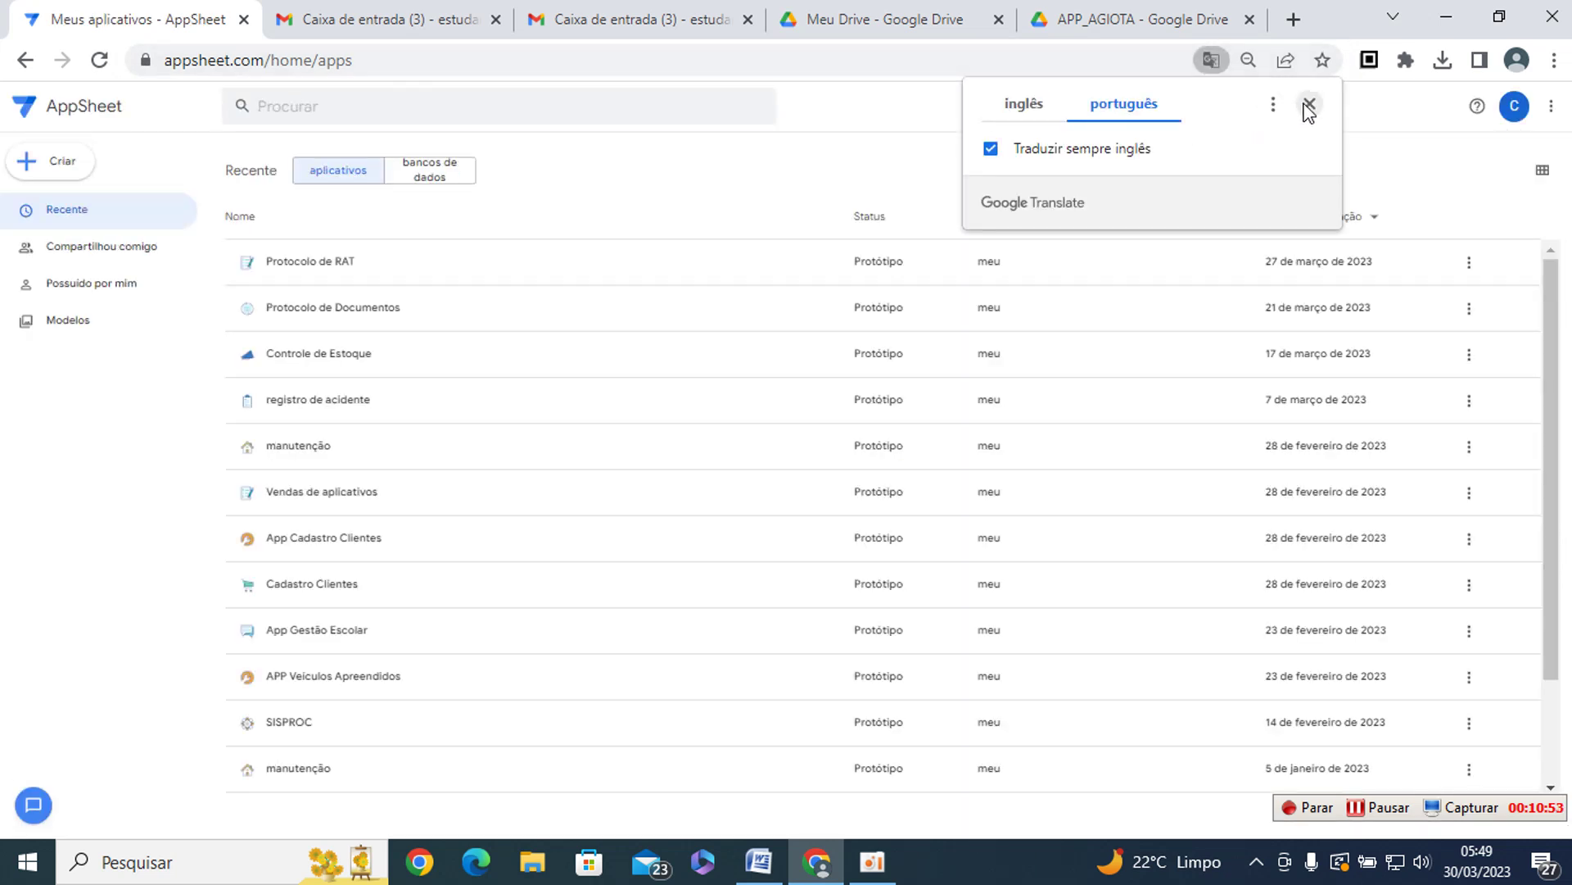
click(1311, 105)
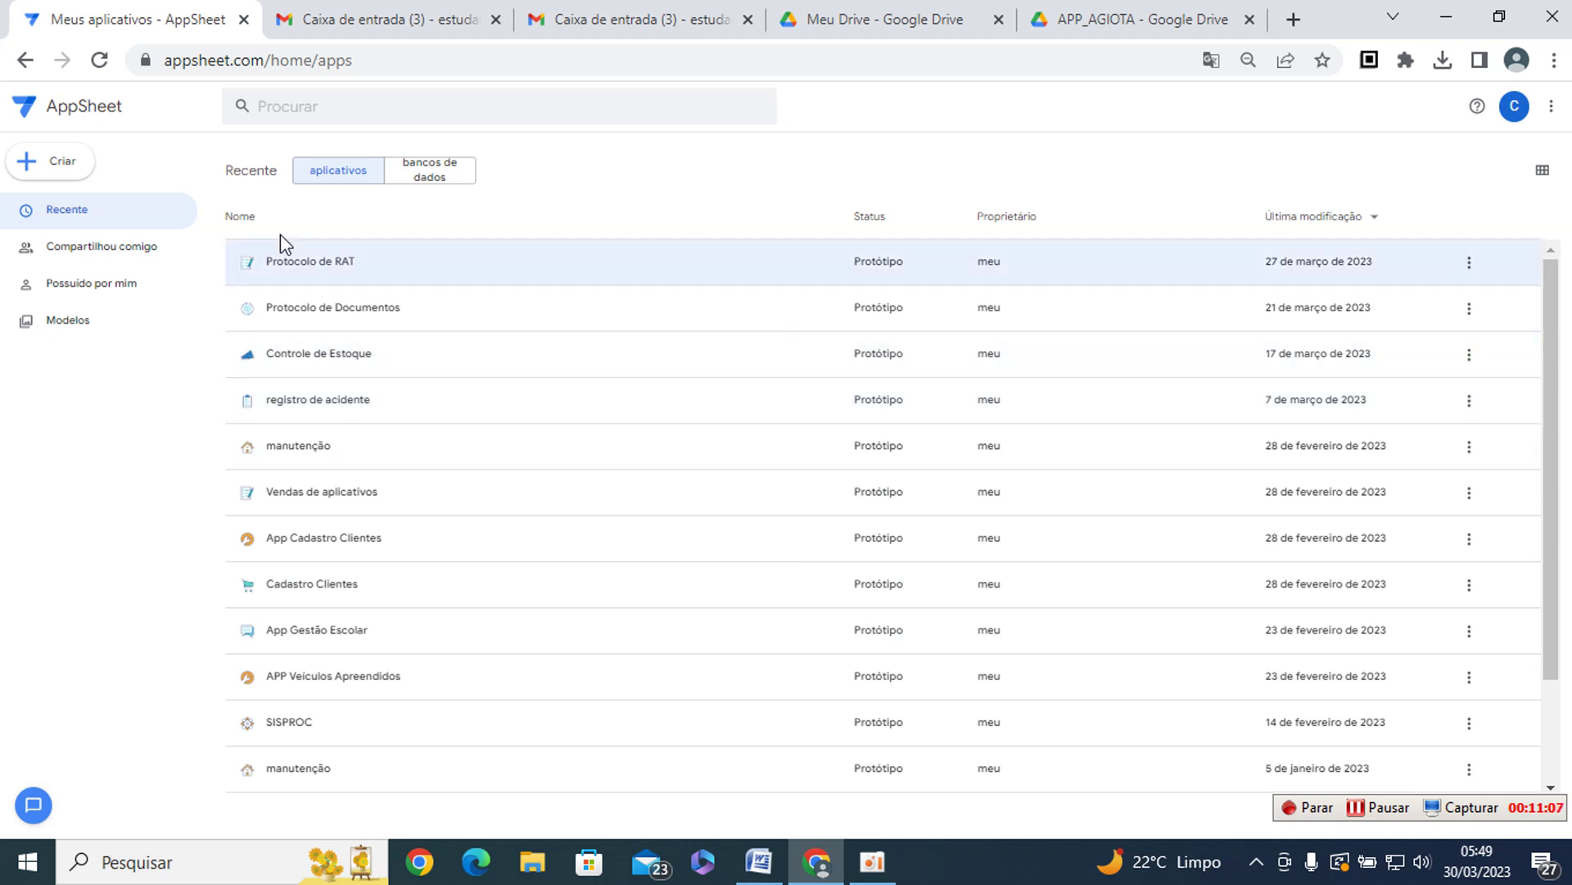
click(66, 166)
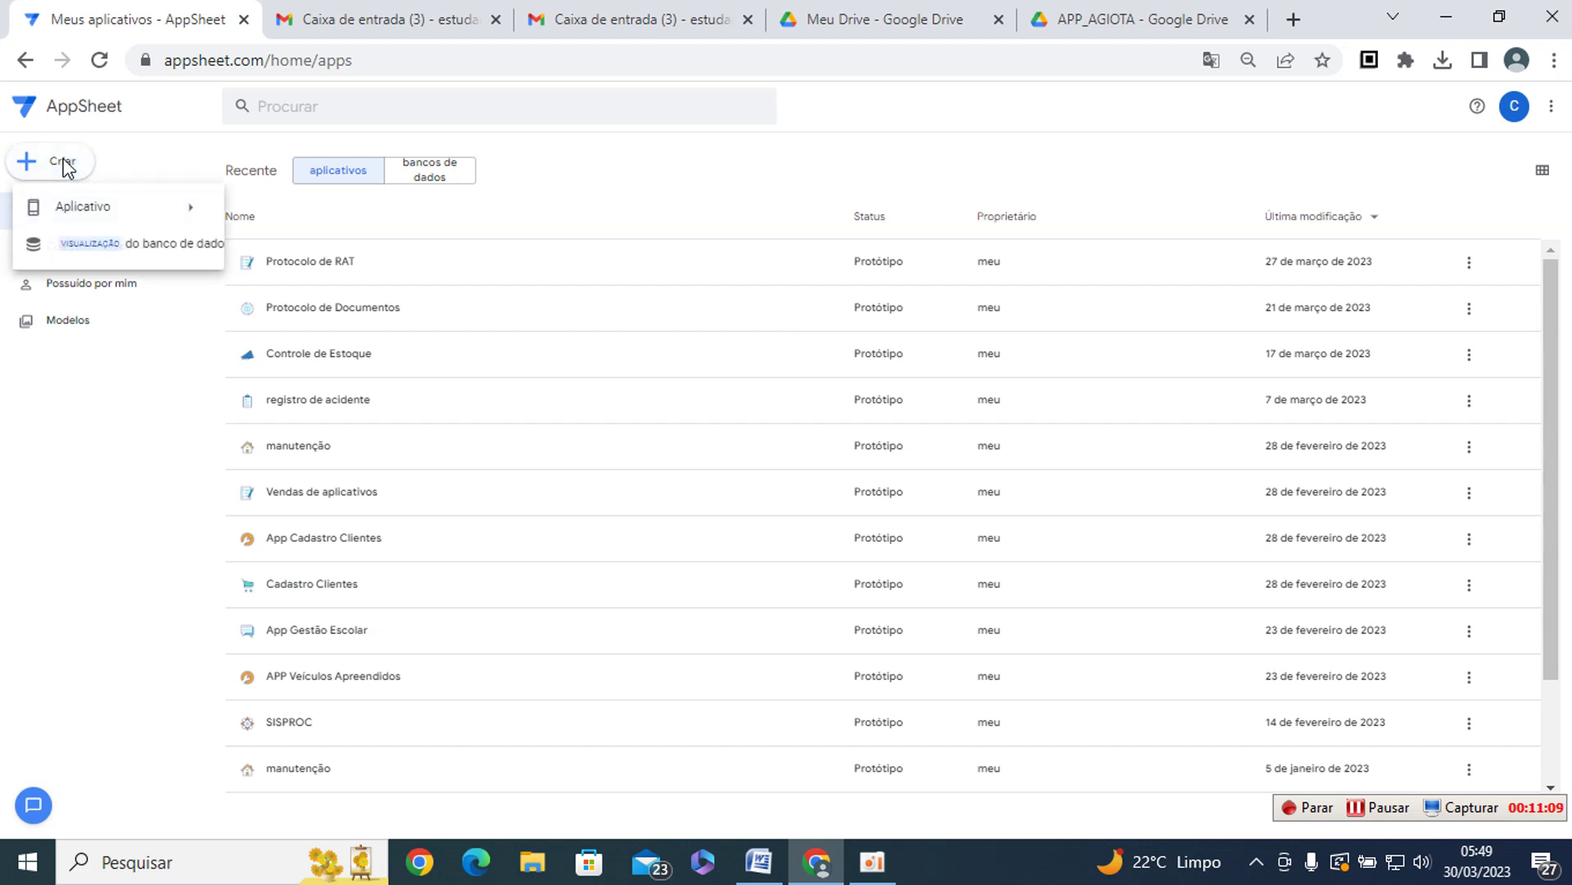
mouse_move(82, 205)
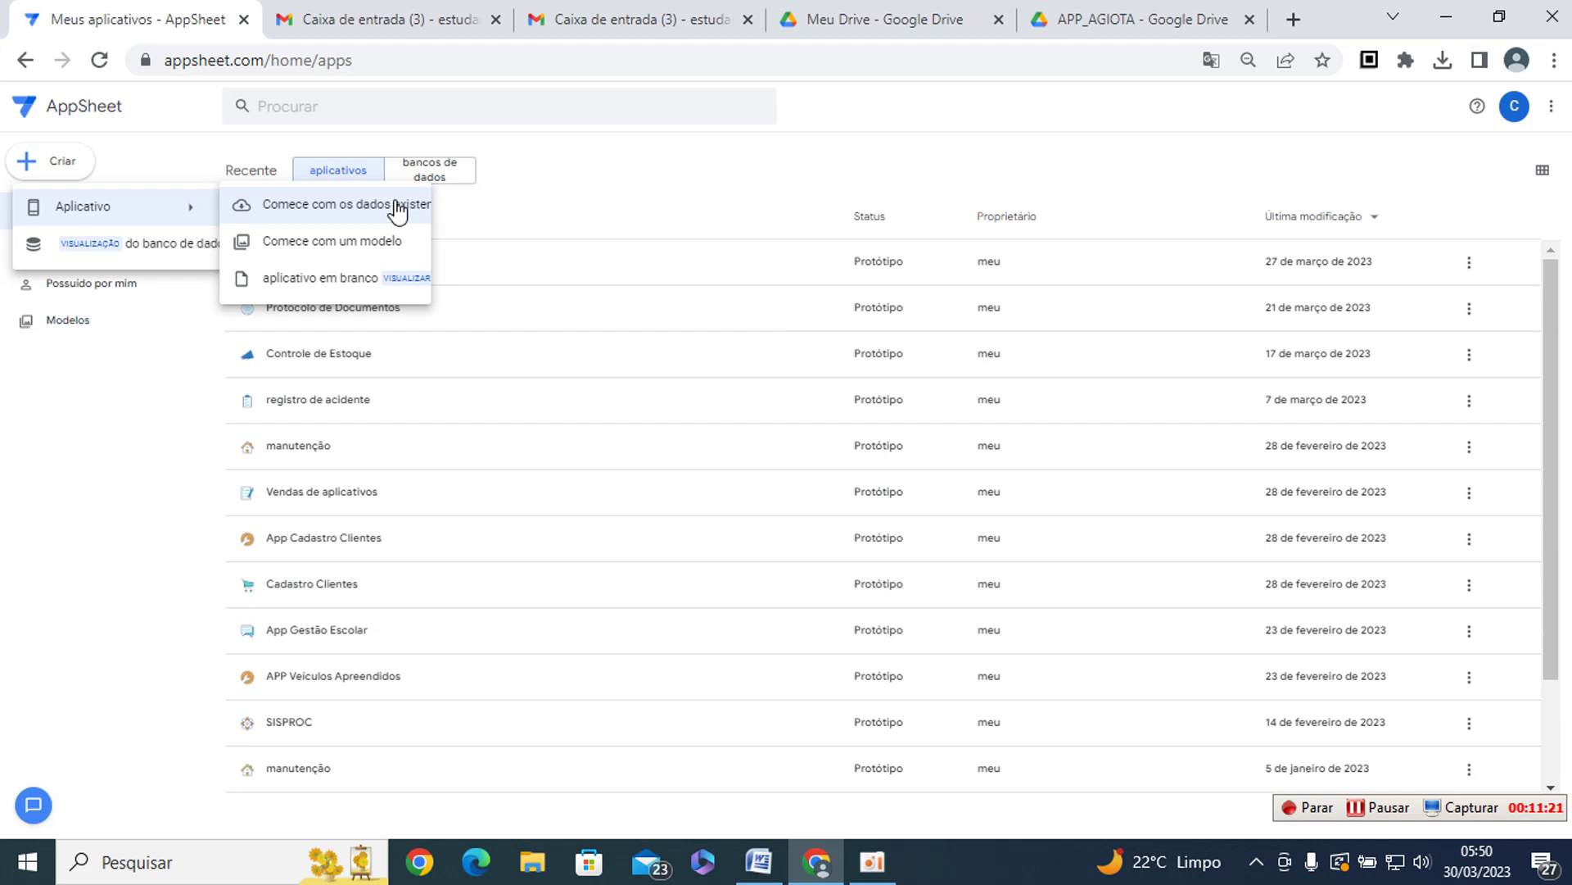
- Start an app from existing data named AppAgiota, category Outro, and proceed to Escolha seus dados
click(398, 209)
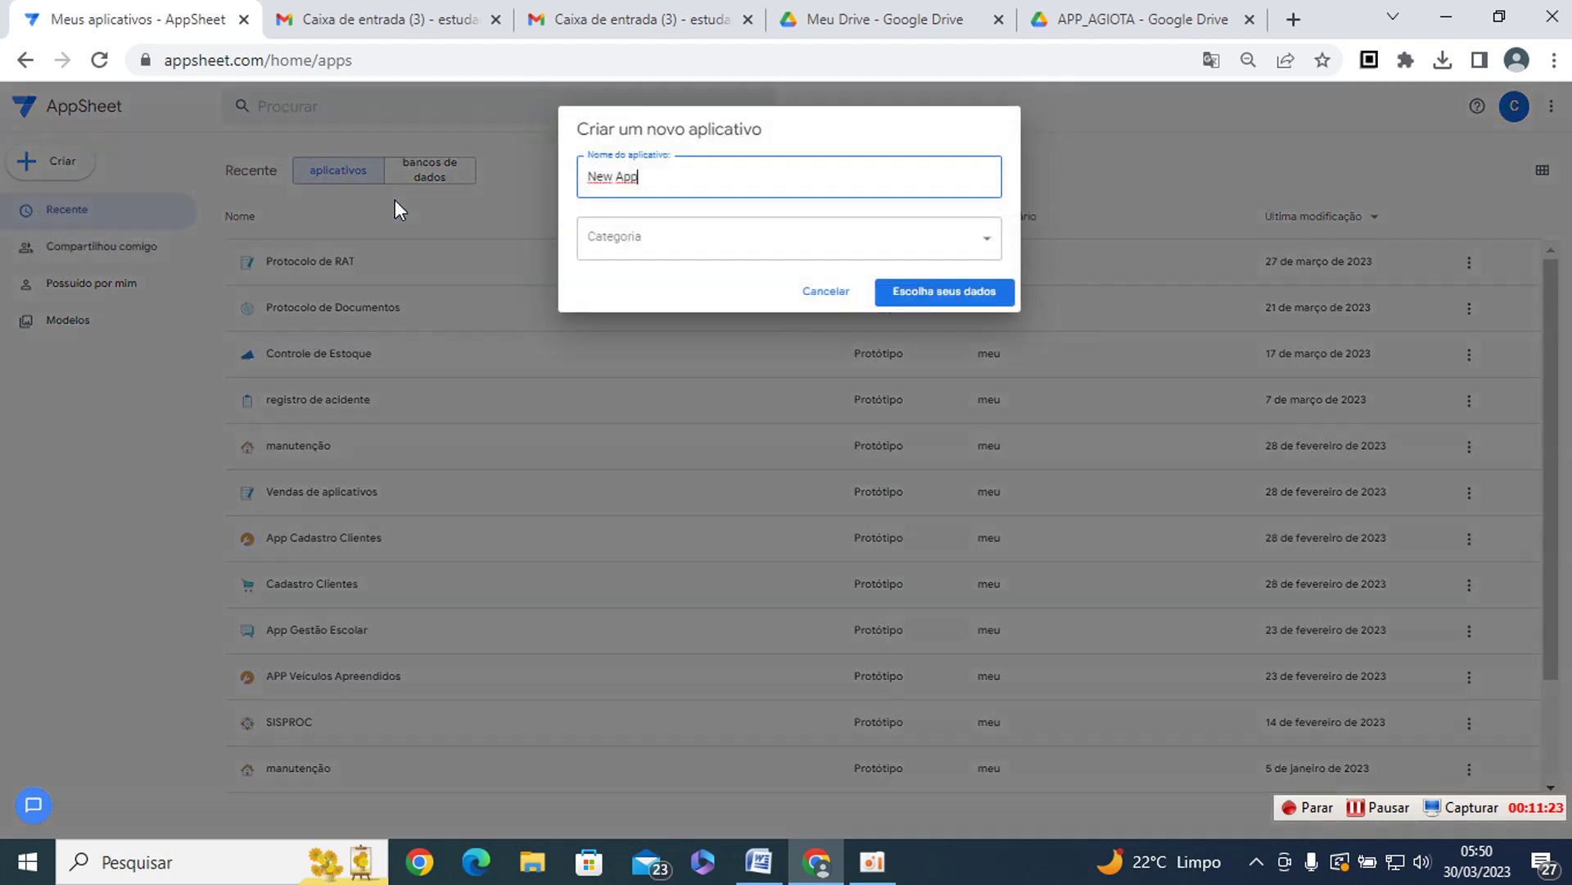
key(ctrl+a)
text(aPP)
key(BackSpace)
key(BackSpace)
key(BackSpace)
text(AppAg)
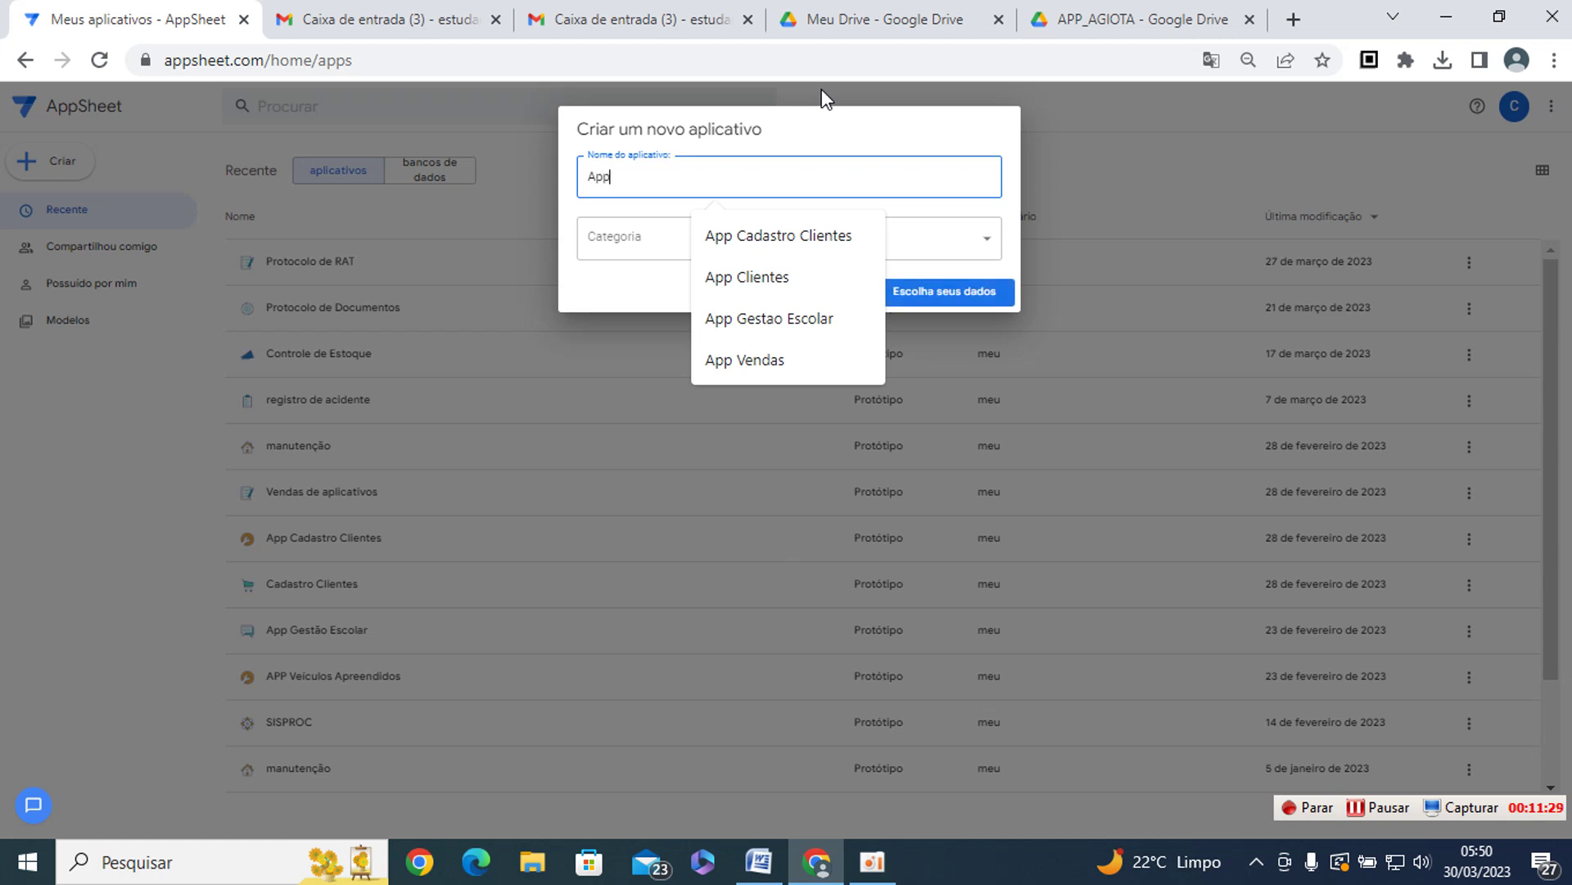
text(iota)
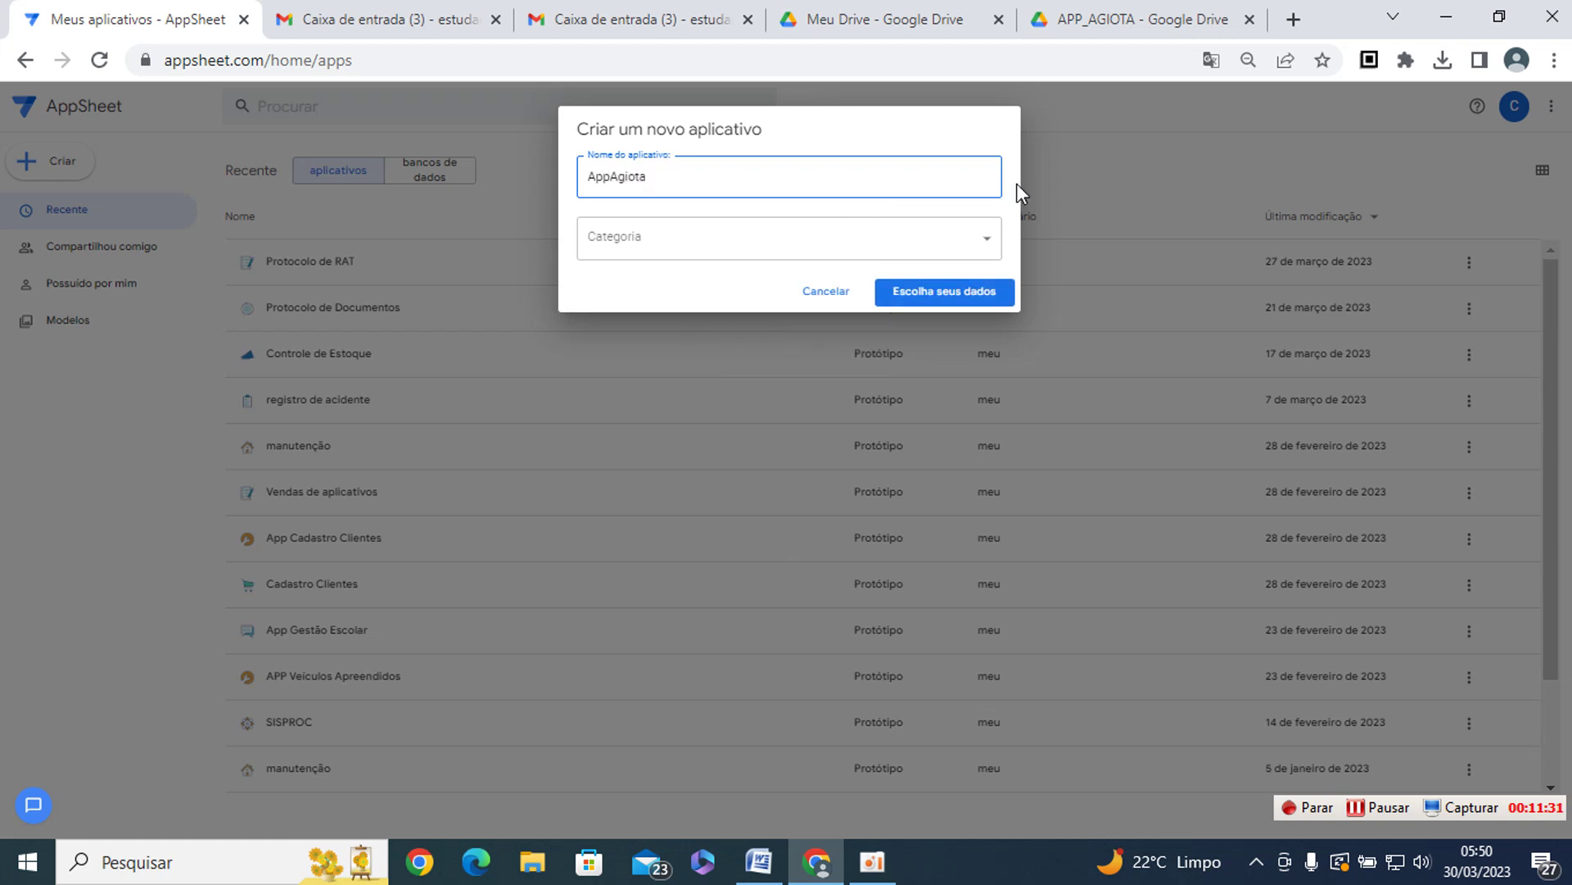
click(986, 238)
click(612, 573)
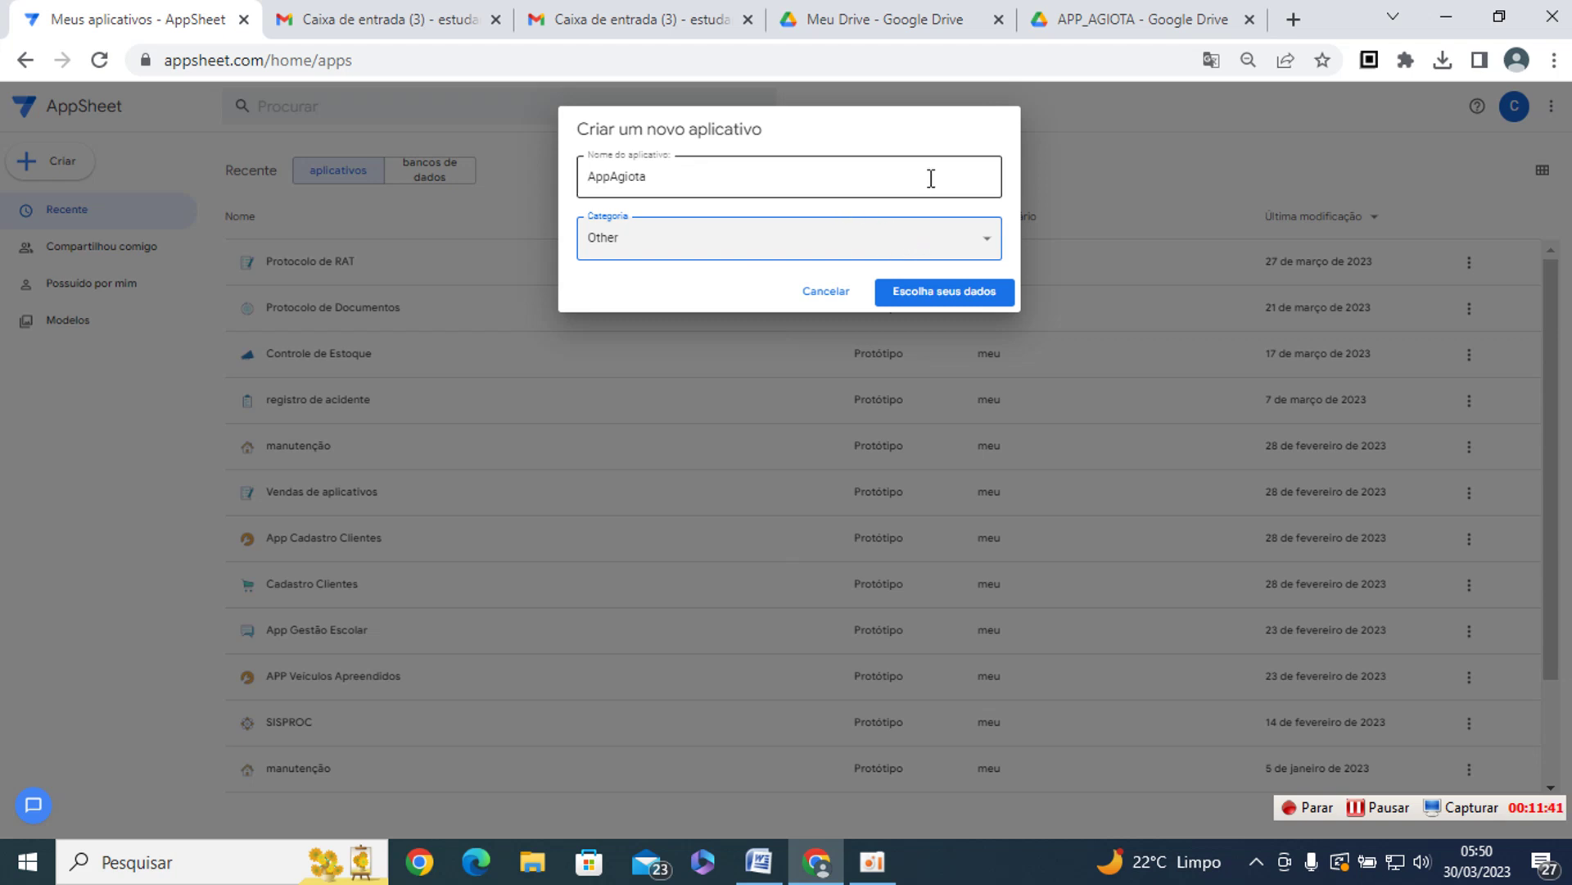
click(951, 302)
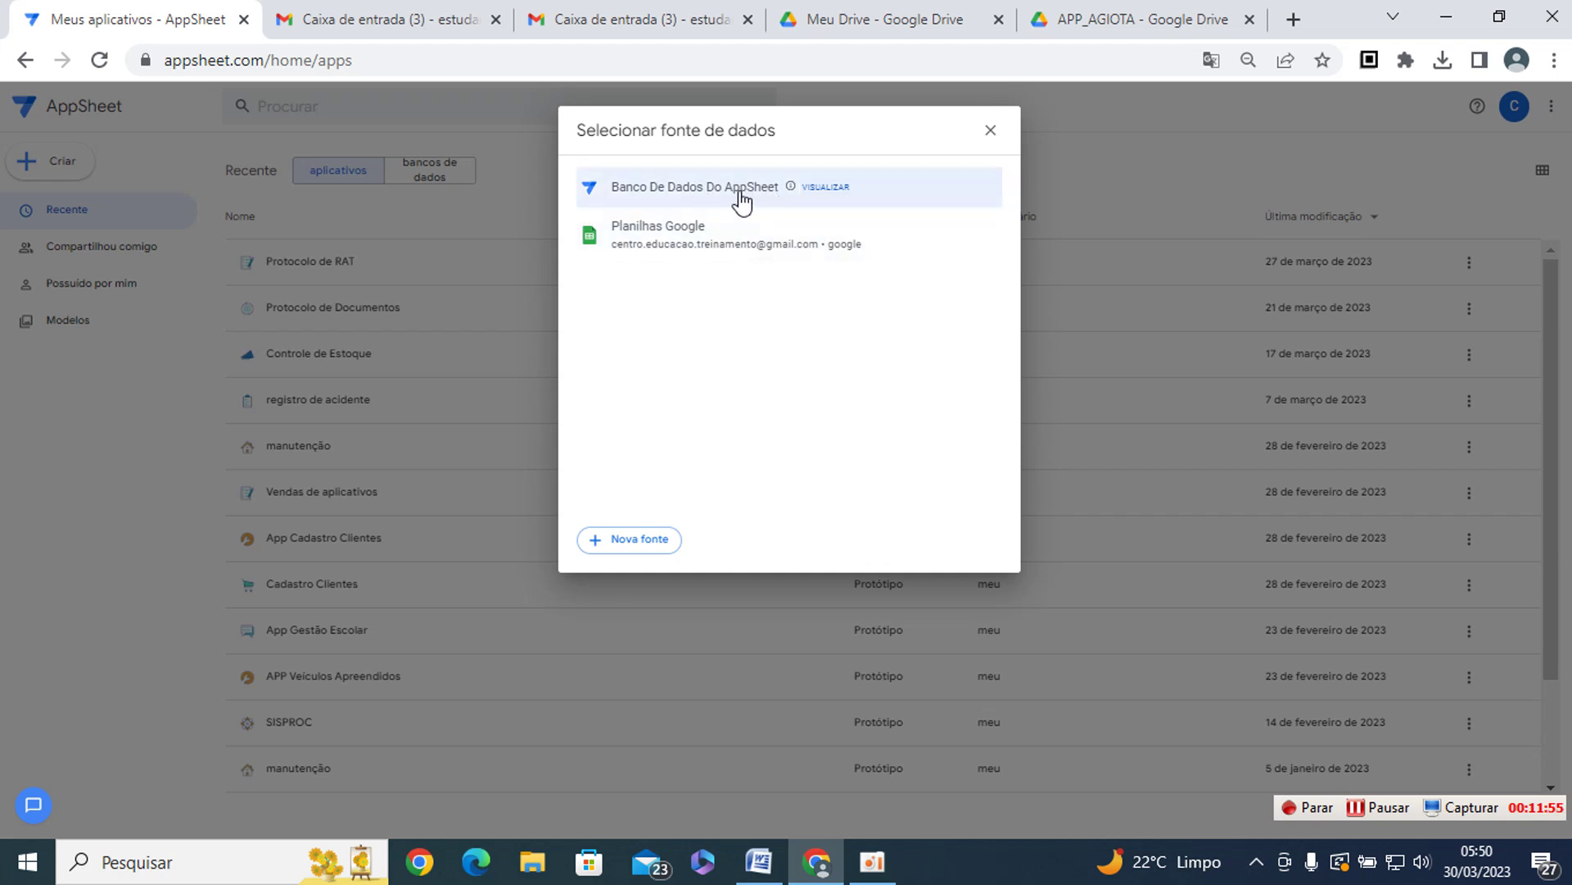
- Pick BDPagamentos from the APP > APP_AGIOTA Google Sheets folder as the app's data
click(692, 244)
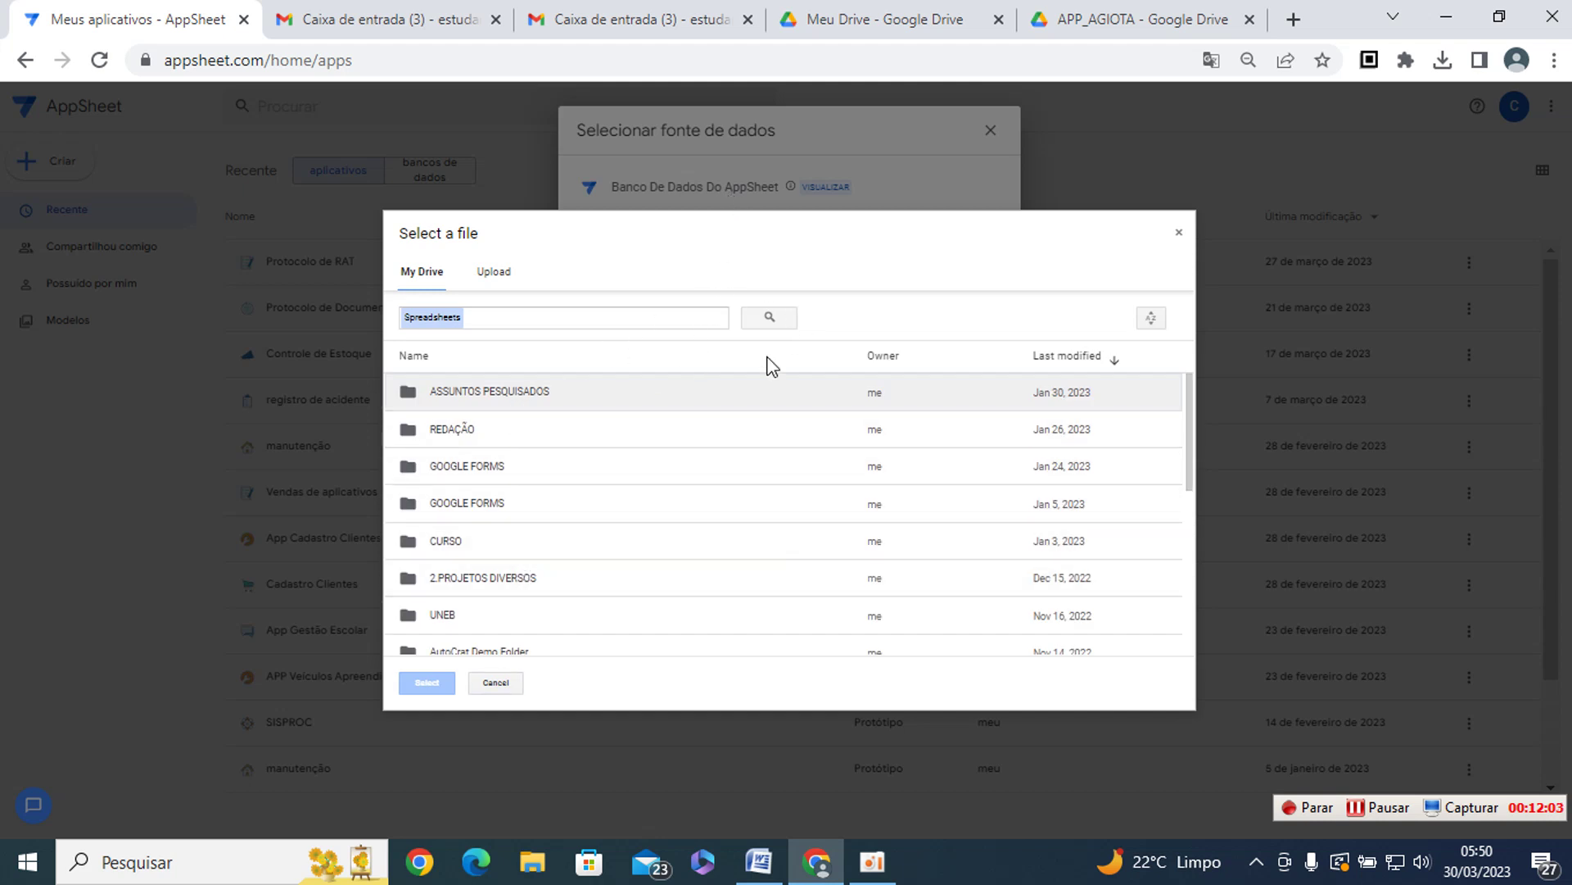
scroll(564, 514, down, 3)
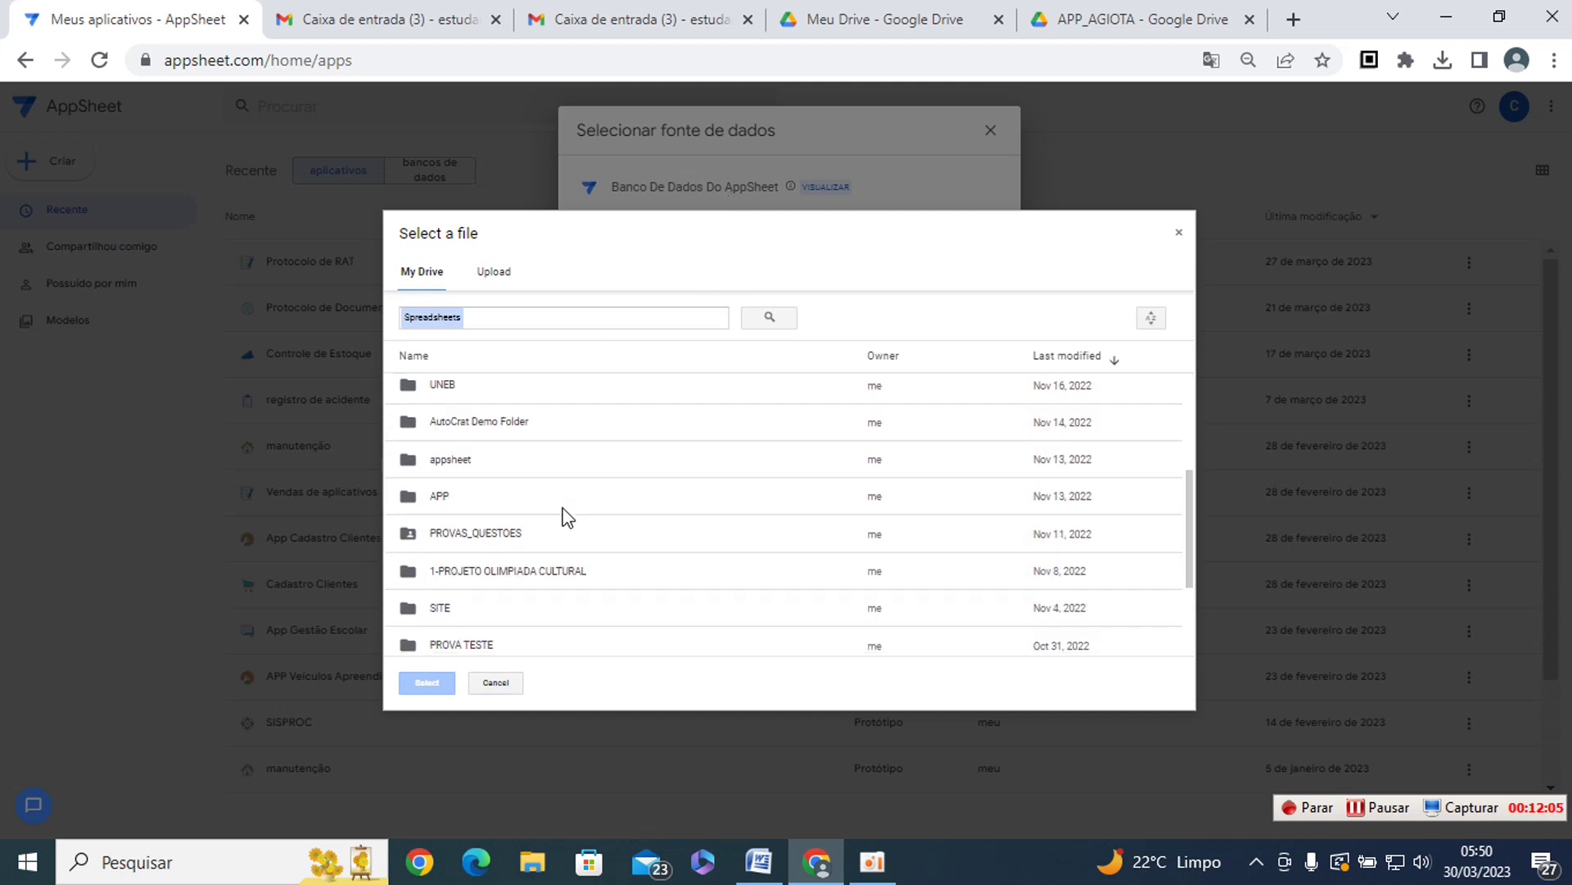
double_click(485, 499)
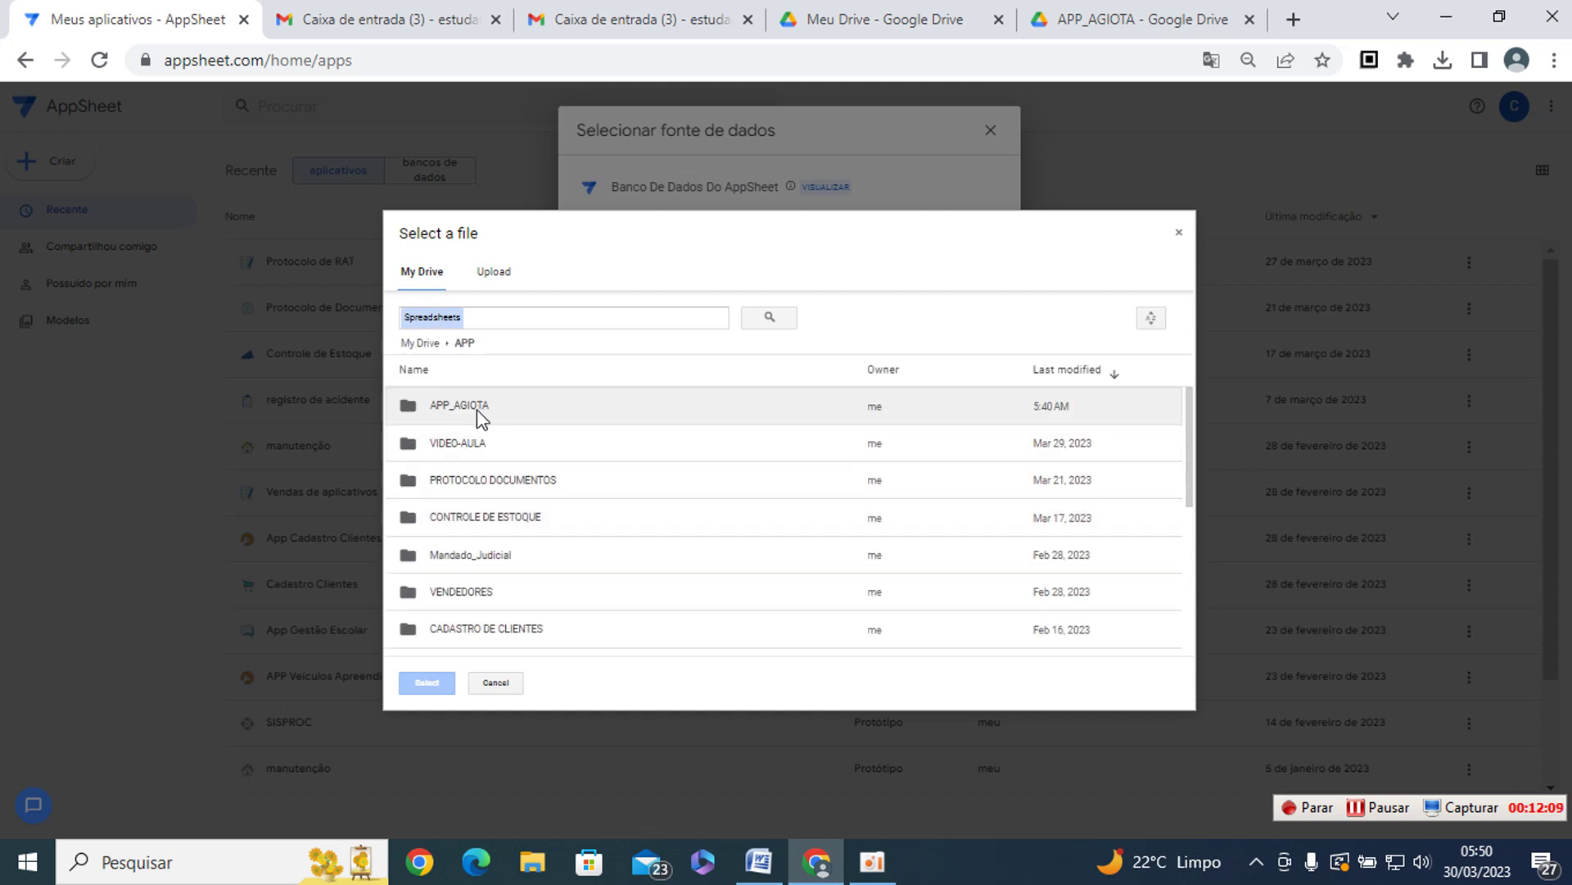
double_click(460, 405)
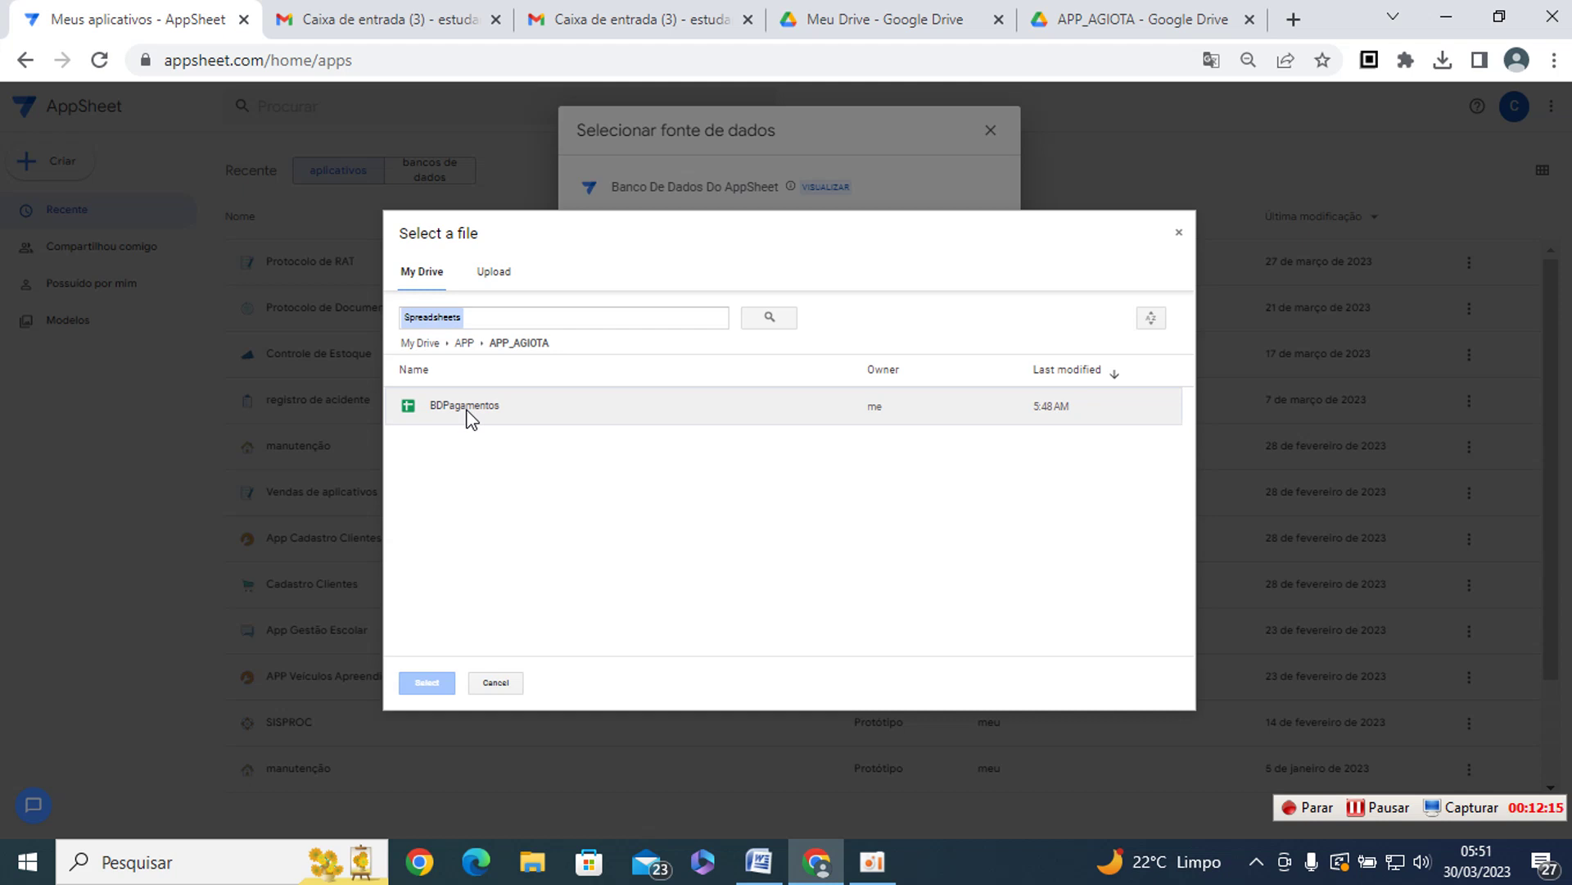
click(471, 414)
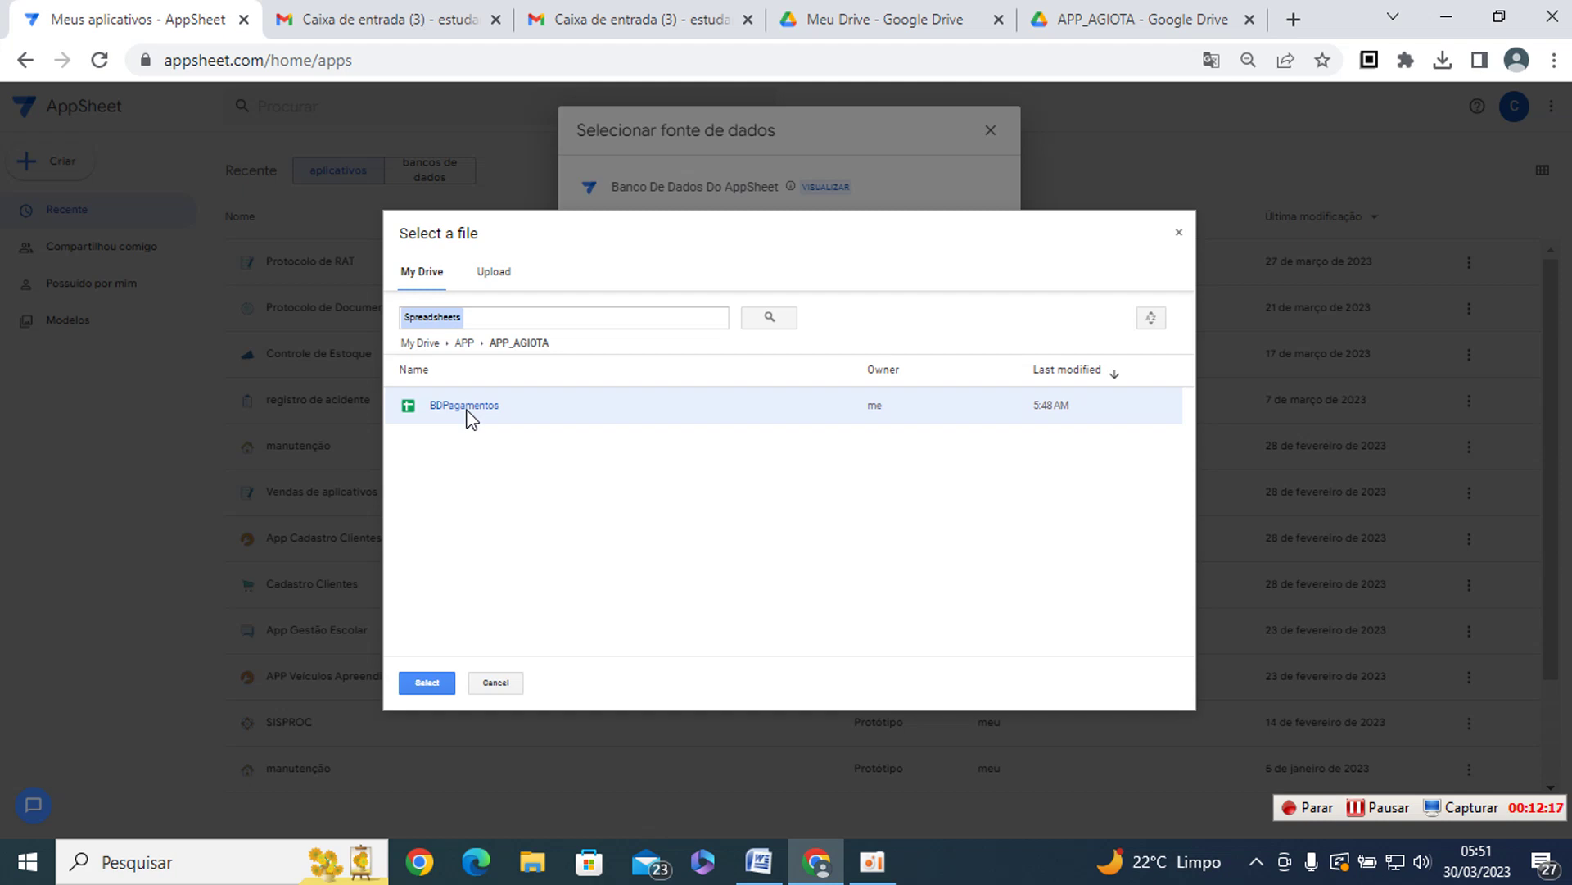
click(432, 686)
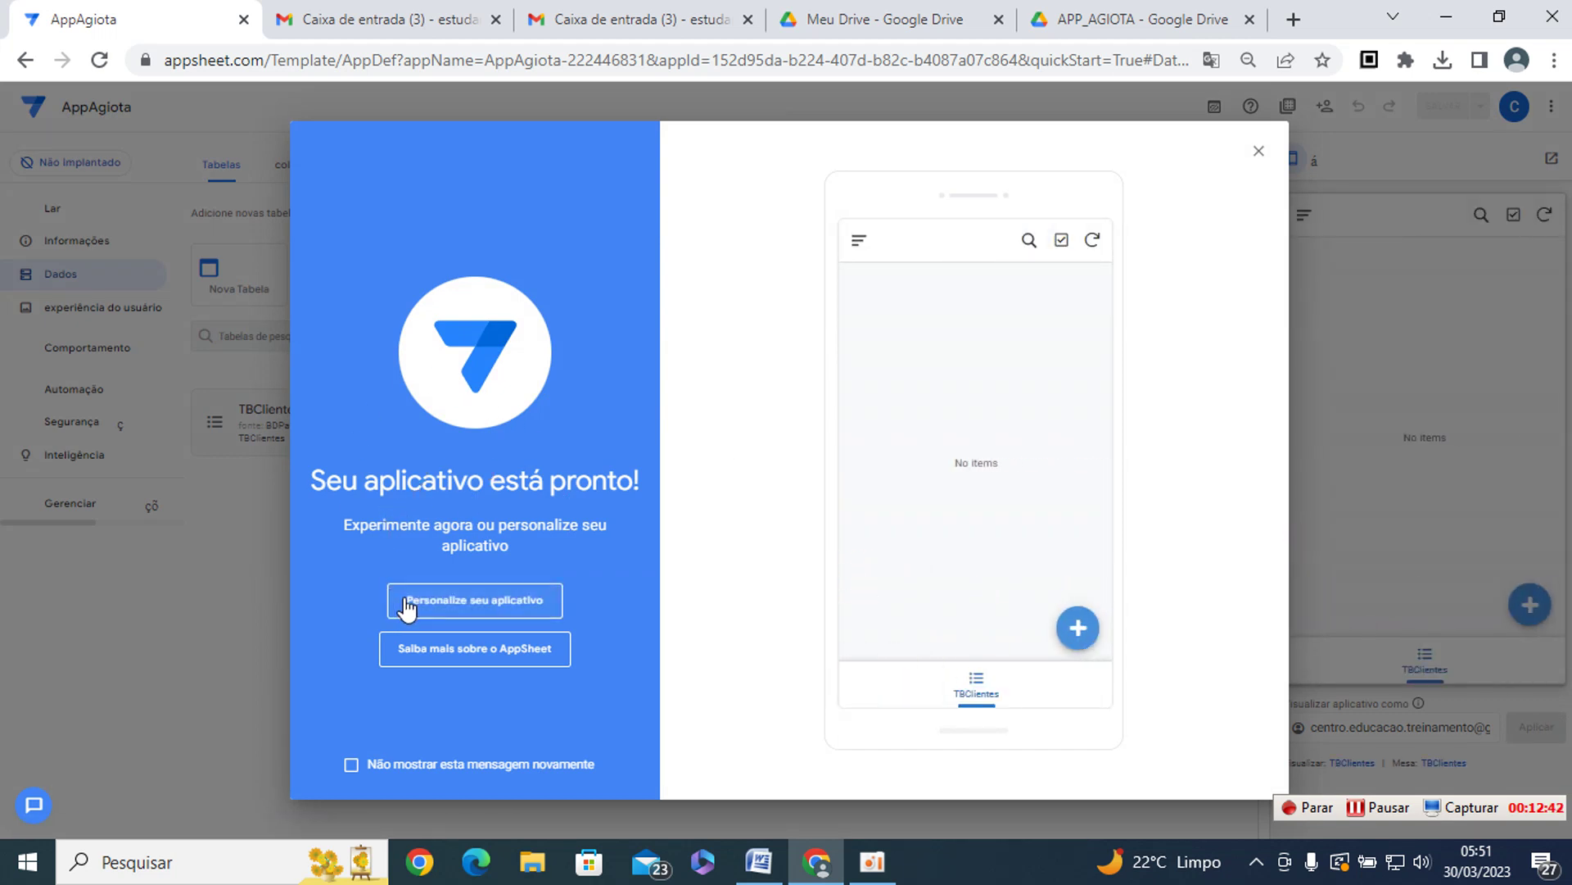
- Look over the preview app's navigation menu, then start a blank TBClientes record with the + button
scroll(394, 606, up, 2)
scroll(358, 624, up, 1)
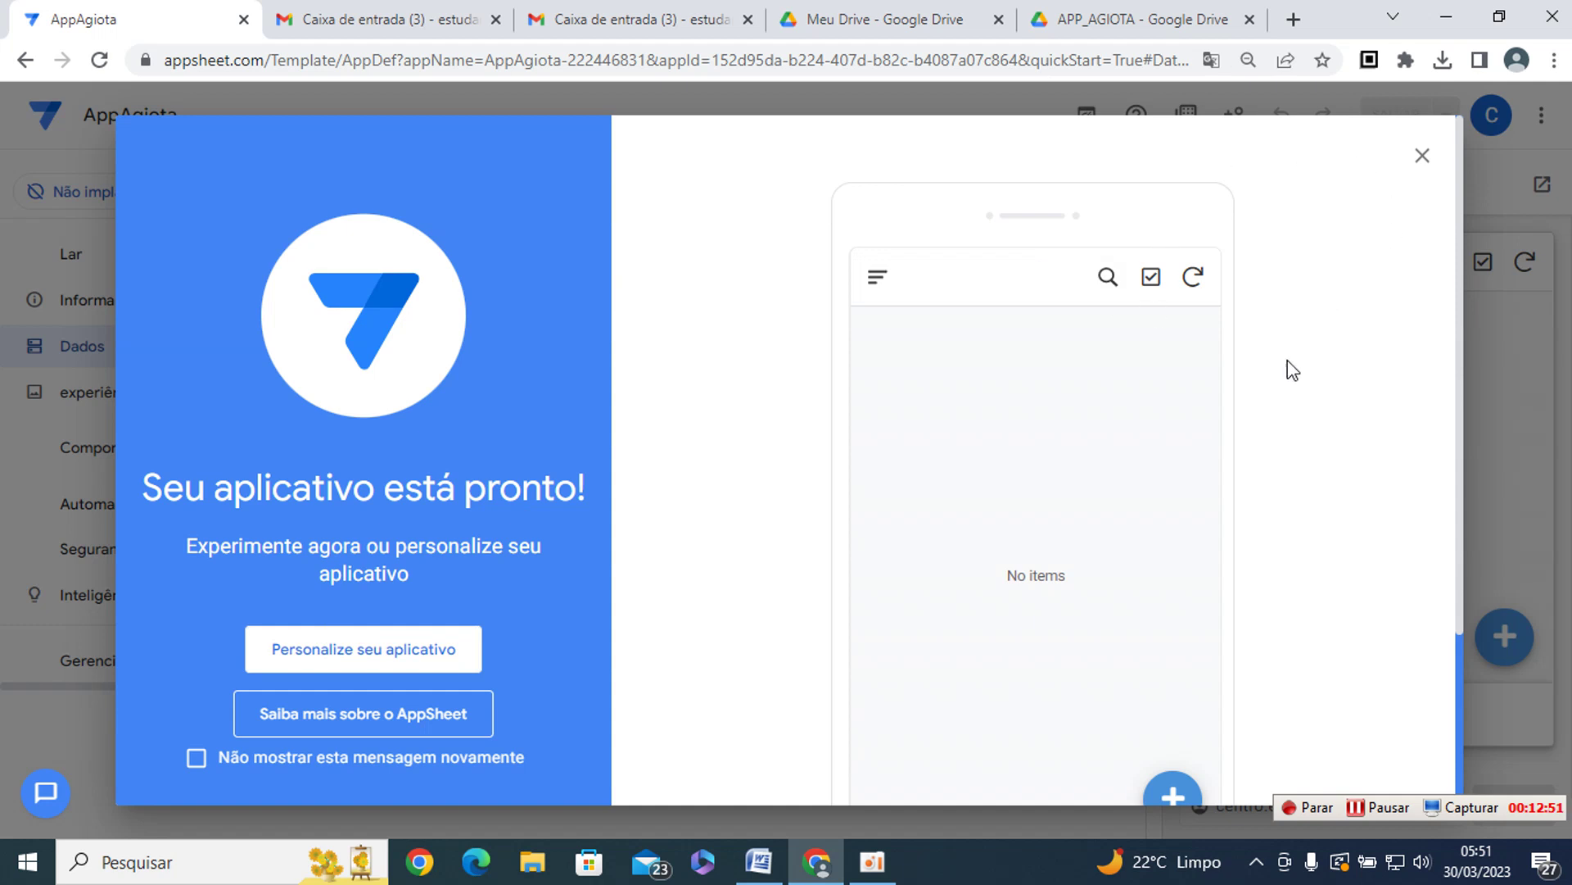
click(876, 279)
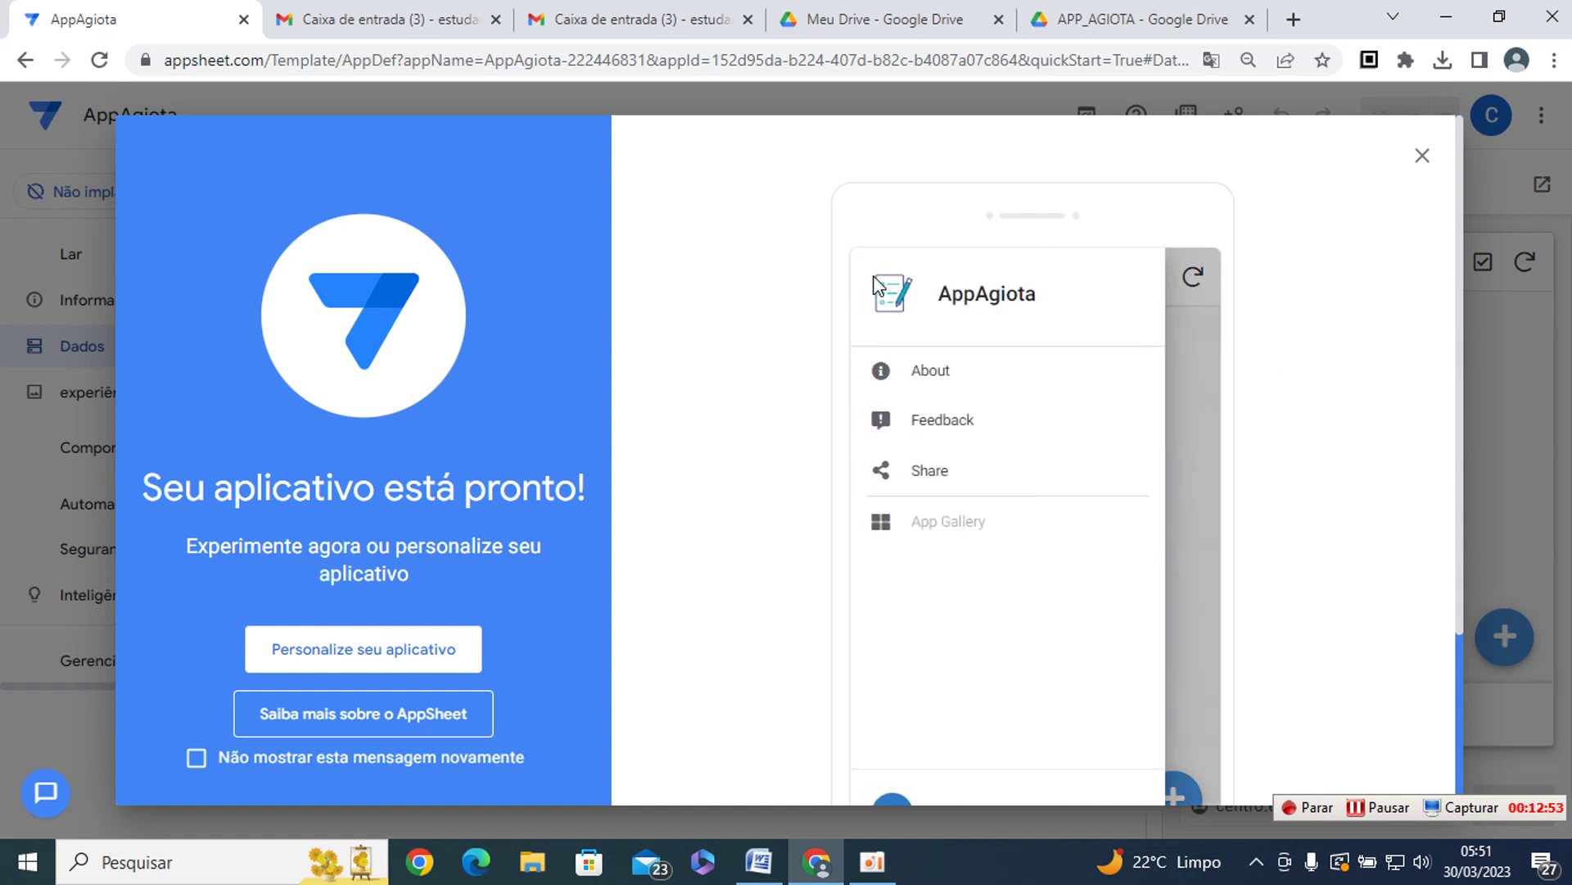
click(1034, 357)
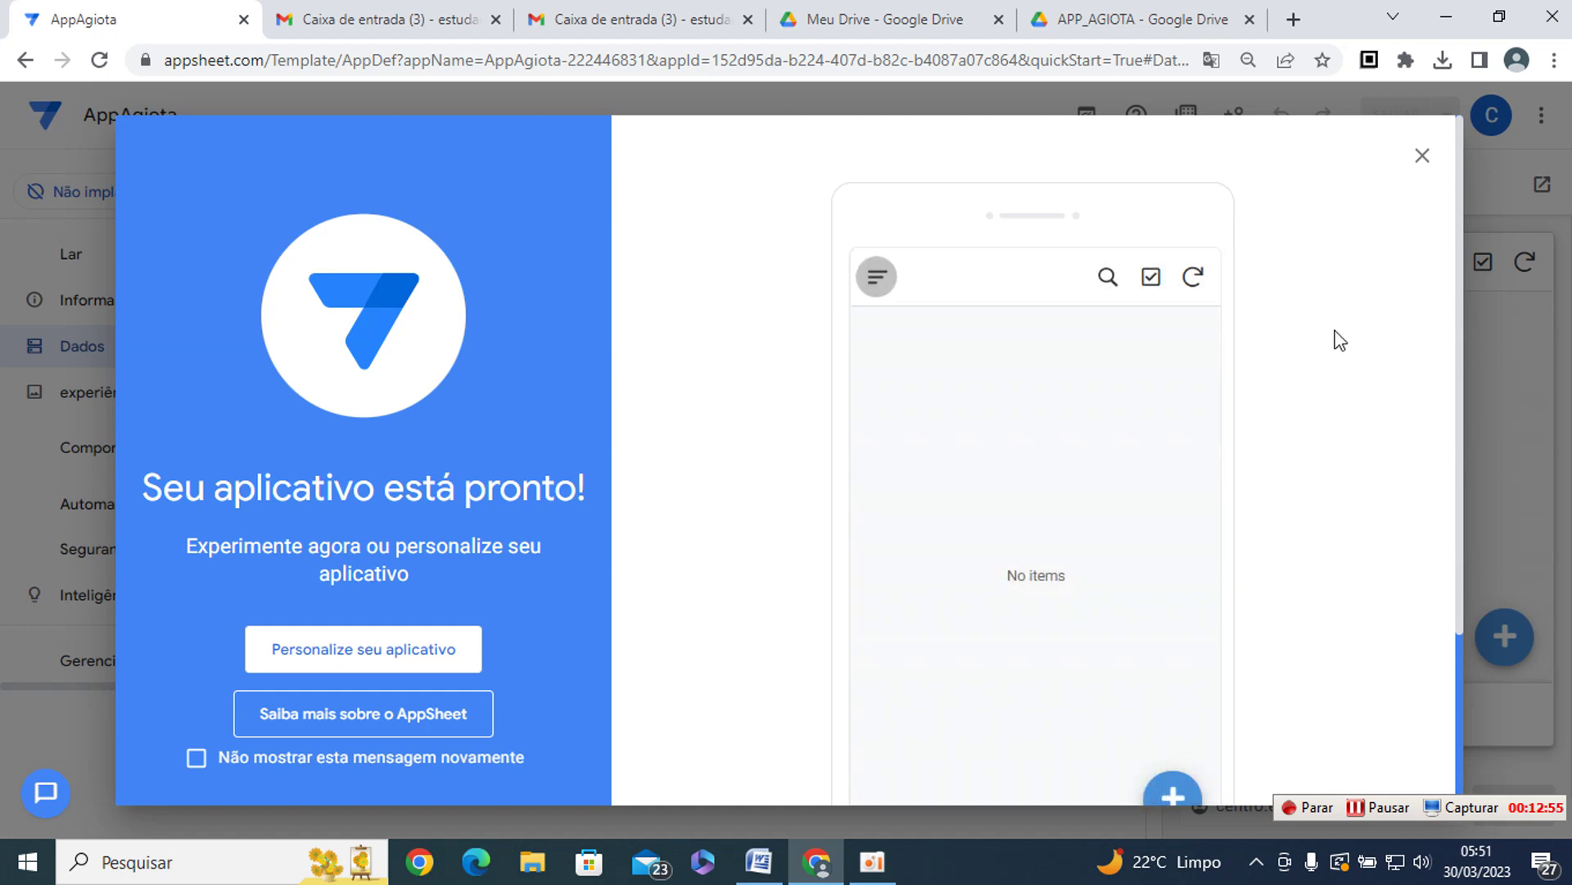
scroll(1340, 340, down, 3)
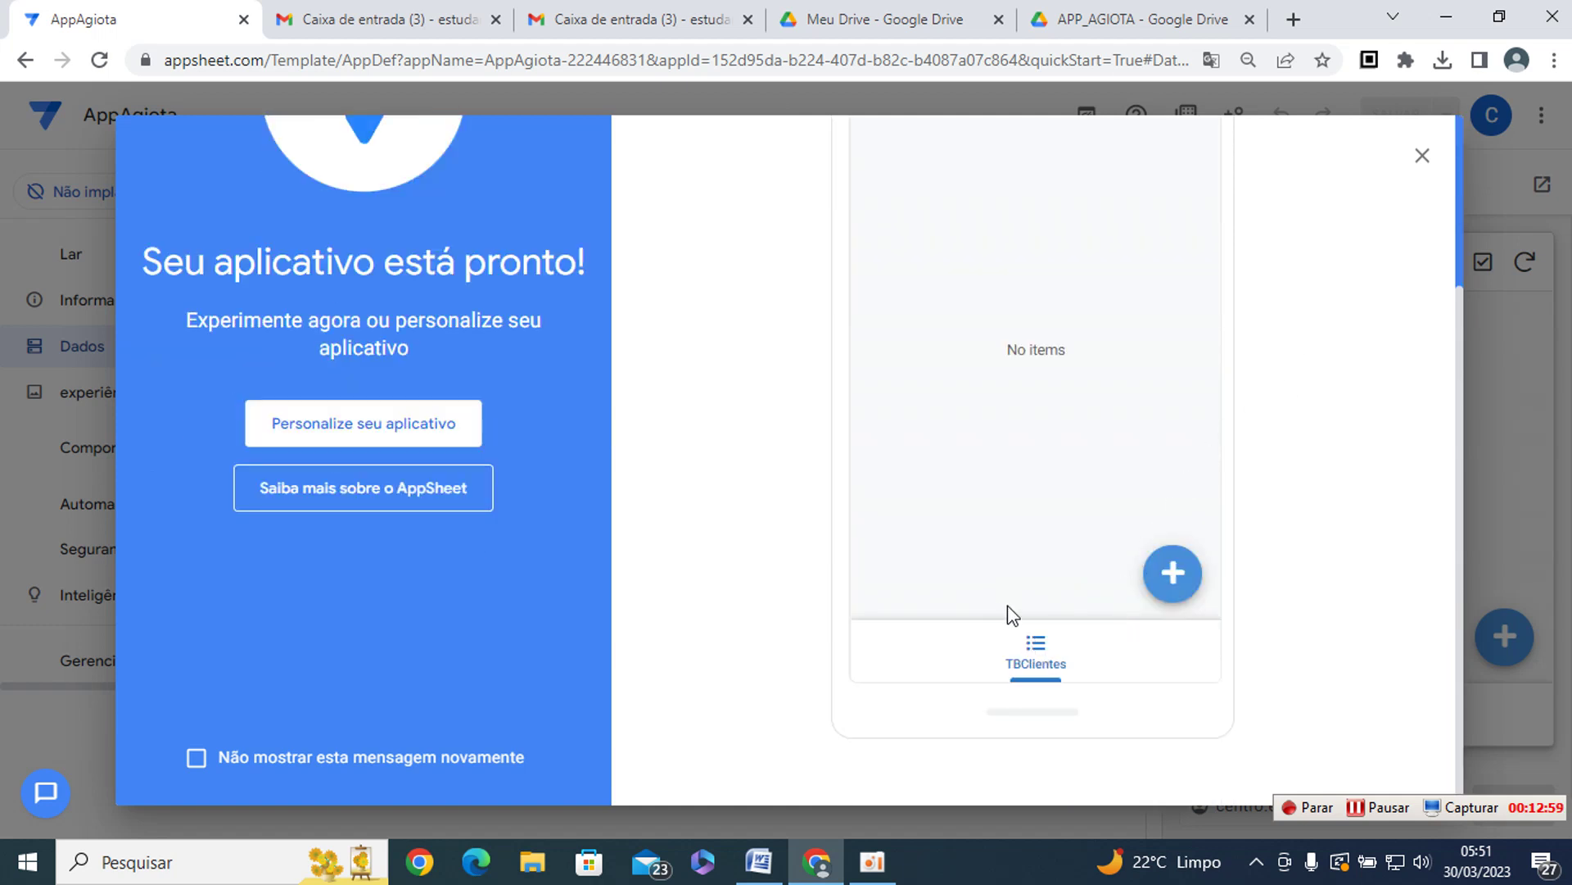
scroll(1228, 565, up, 2)
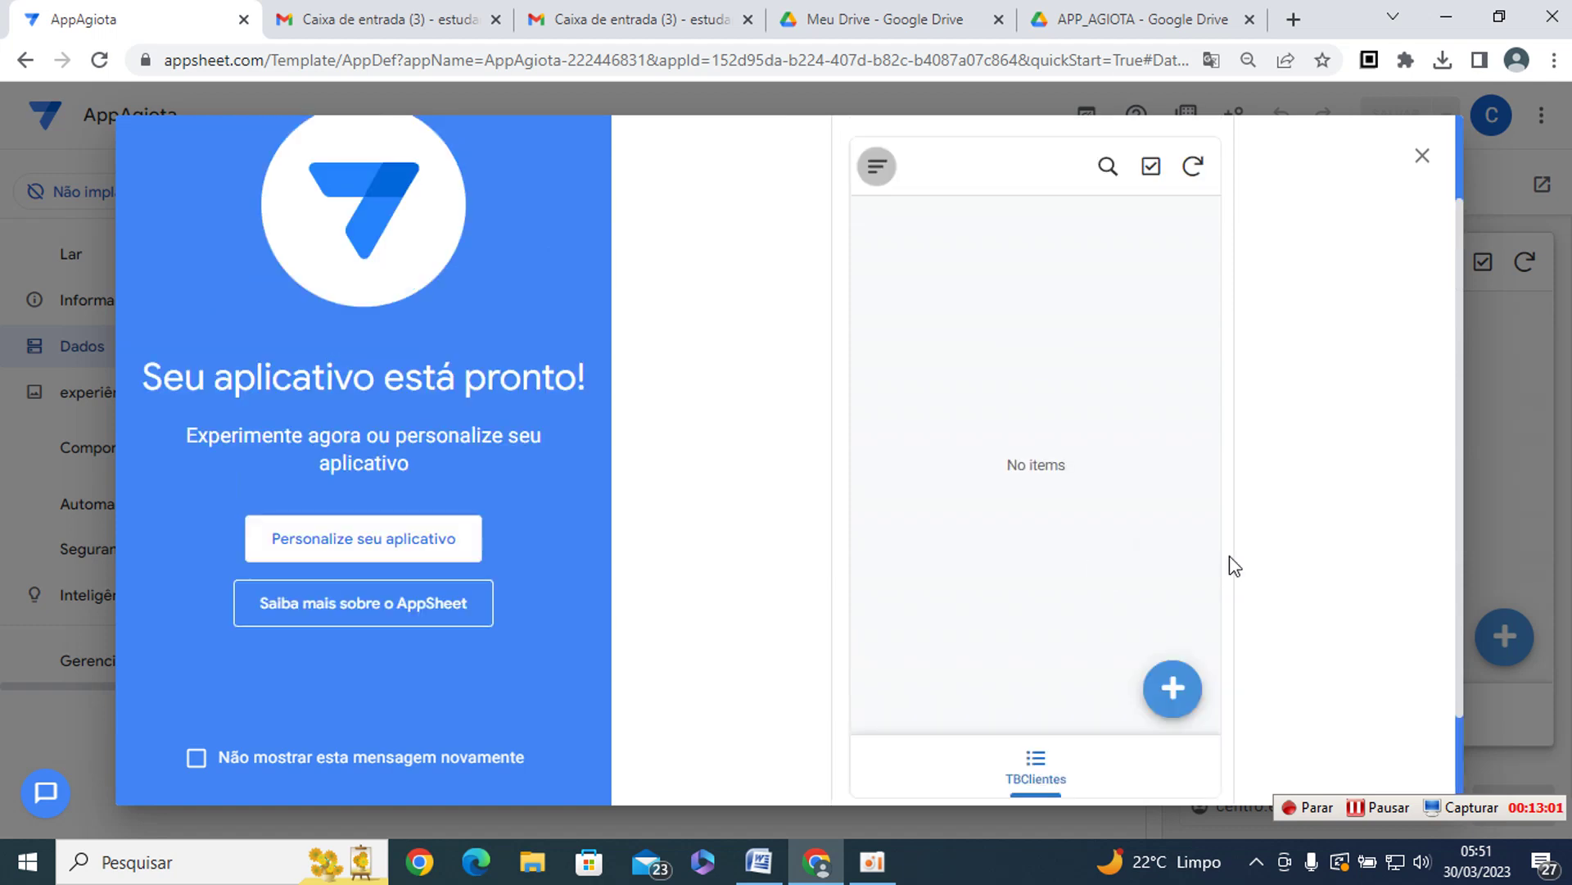
click(1176, 687)
- Enter a test client's name, CPF, RG and street address in the new record form
click(994, 384)
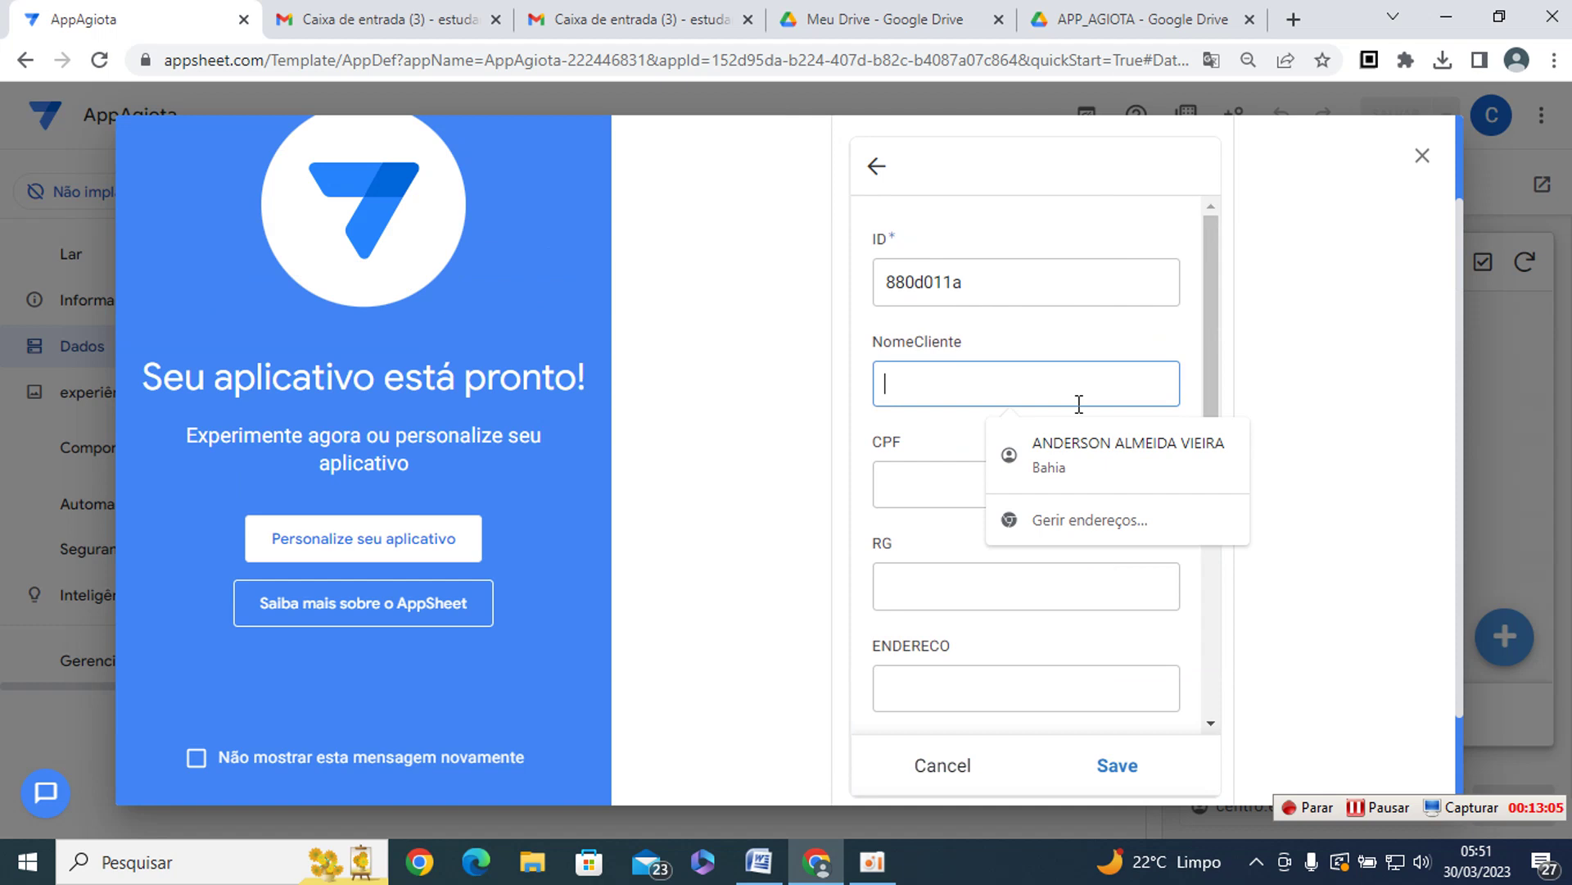
text(PEDRO ALVARES CABRAL)
key(Tab)
text(777123455695)
key(Tab)
key(Tab)
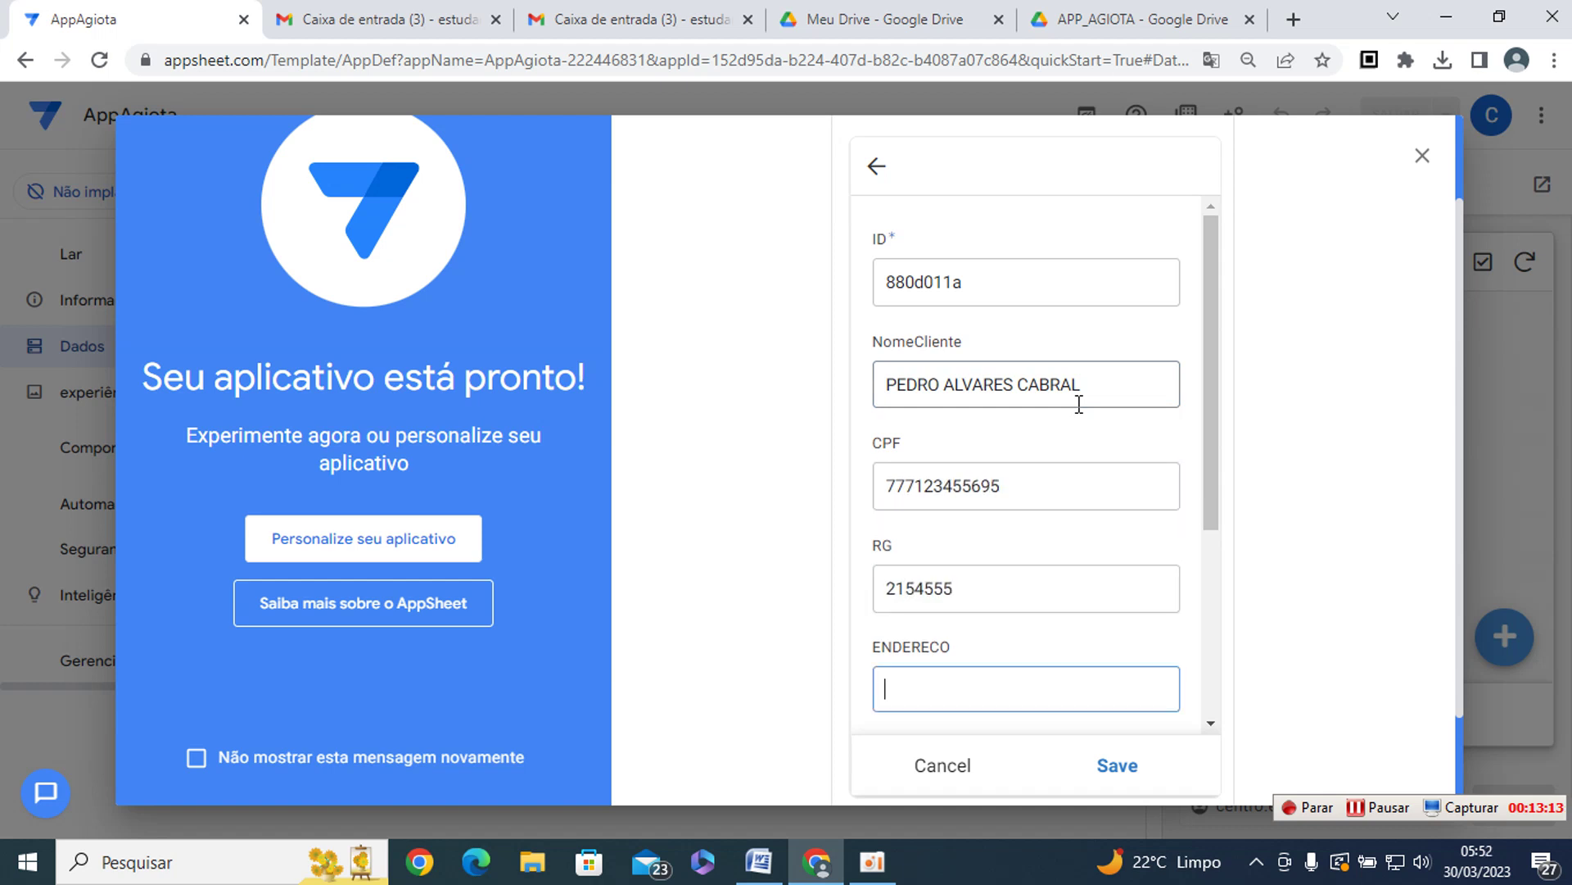
- Fill in the neighbourhood, municipality and state, save the record, and open its details
scroll(1218, 539, down, 1)
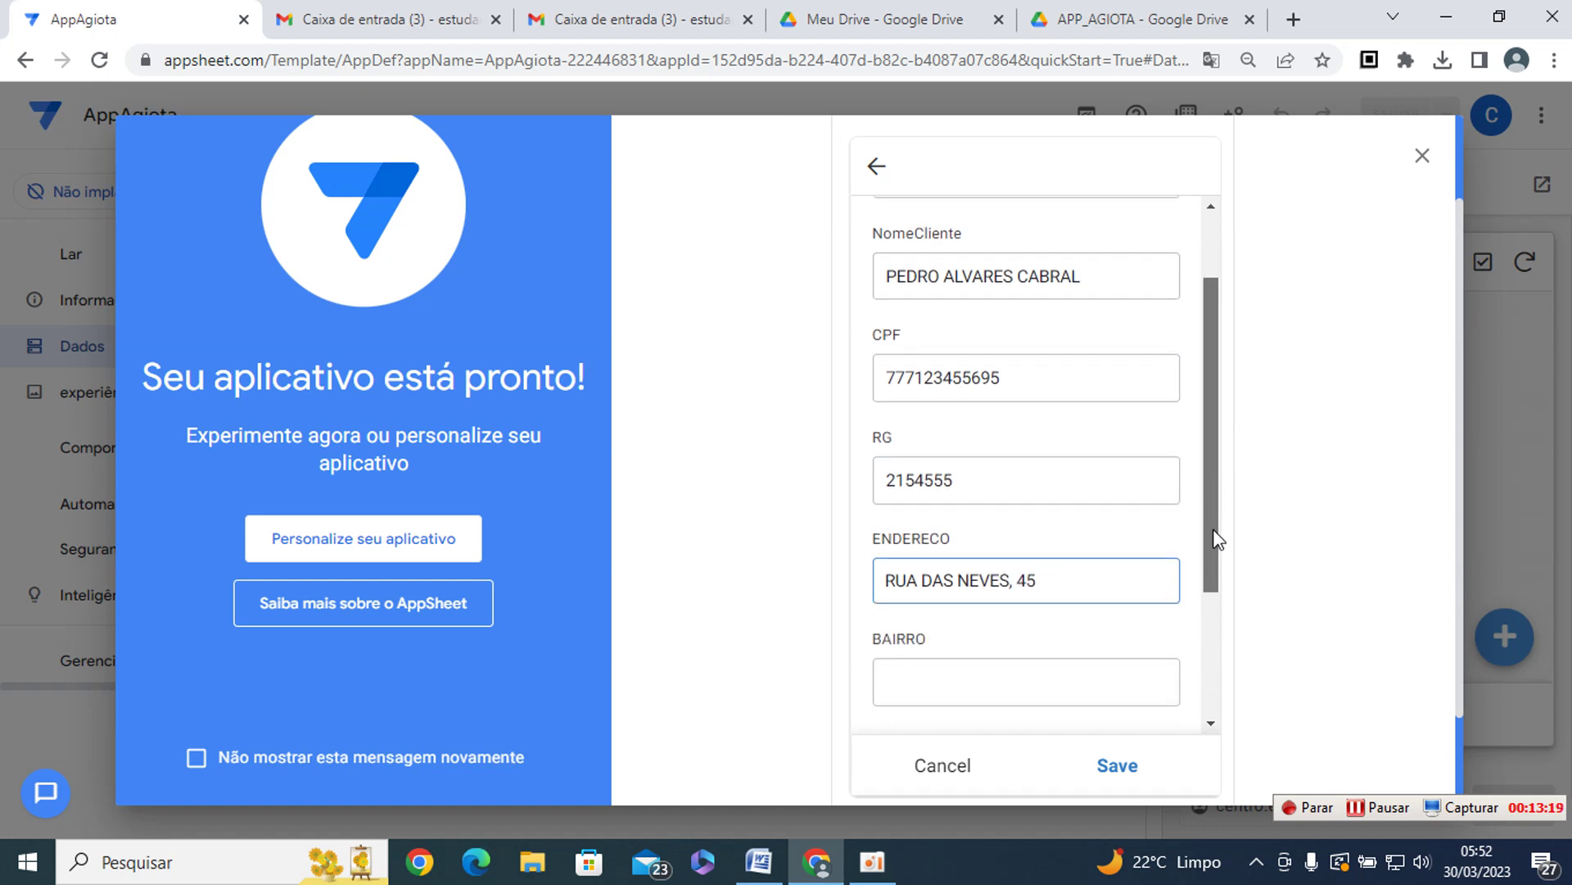
scroll(1218, 539, down, 1)
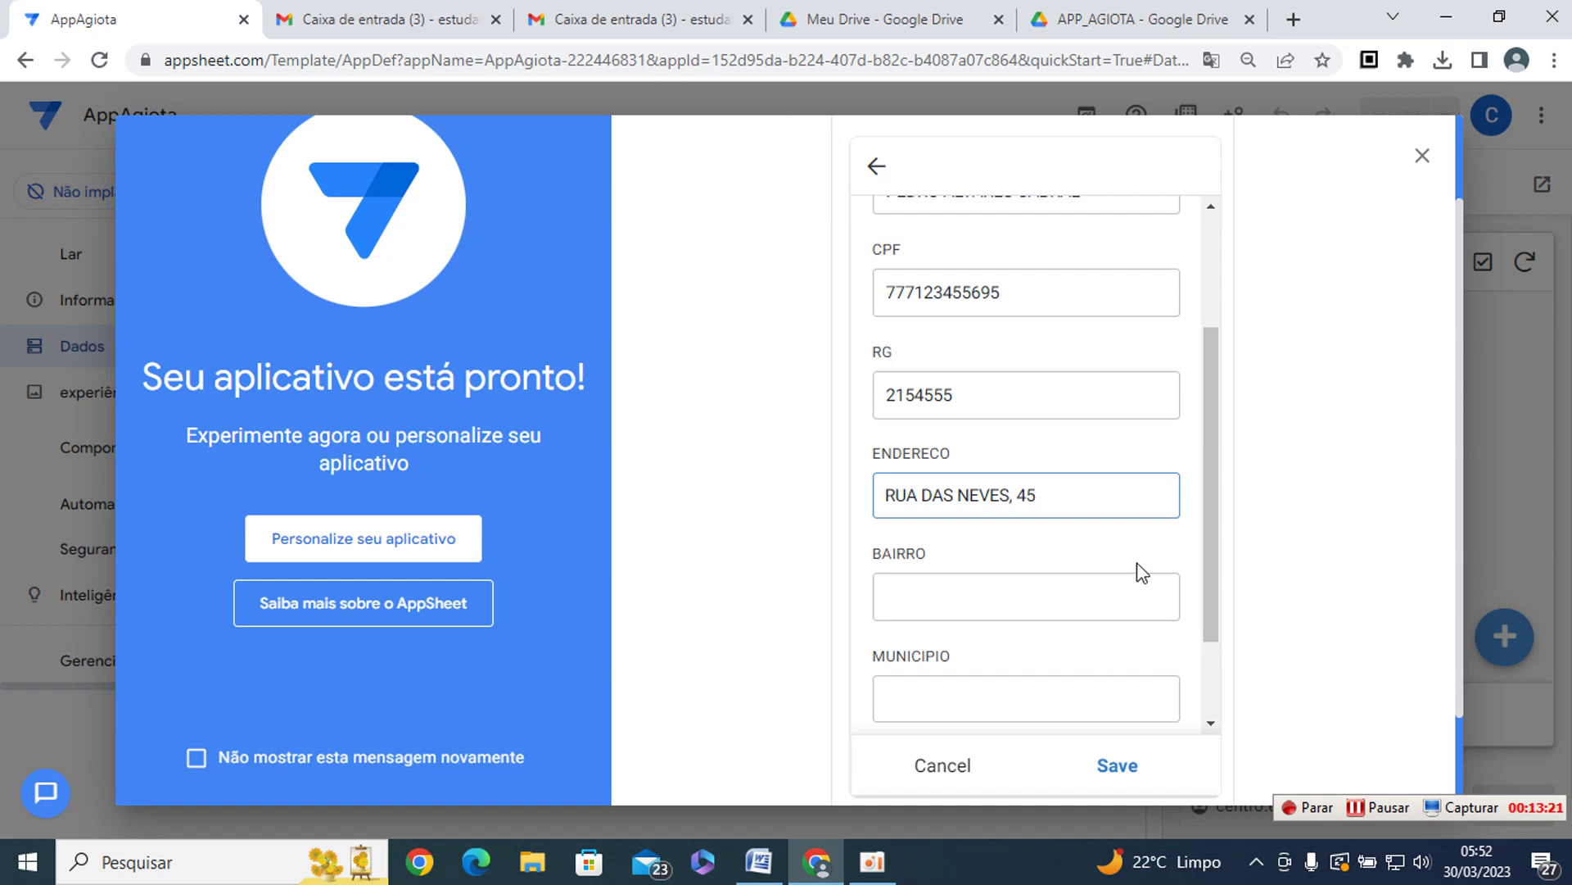
click(1107, 604)
text(CENTRO)
key(Tab)
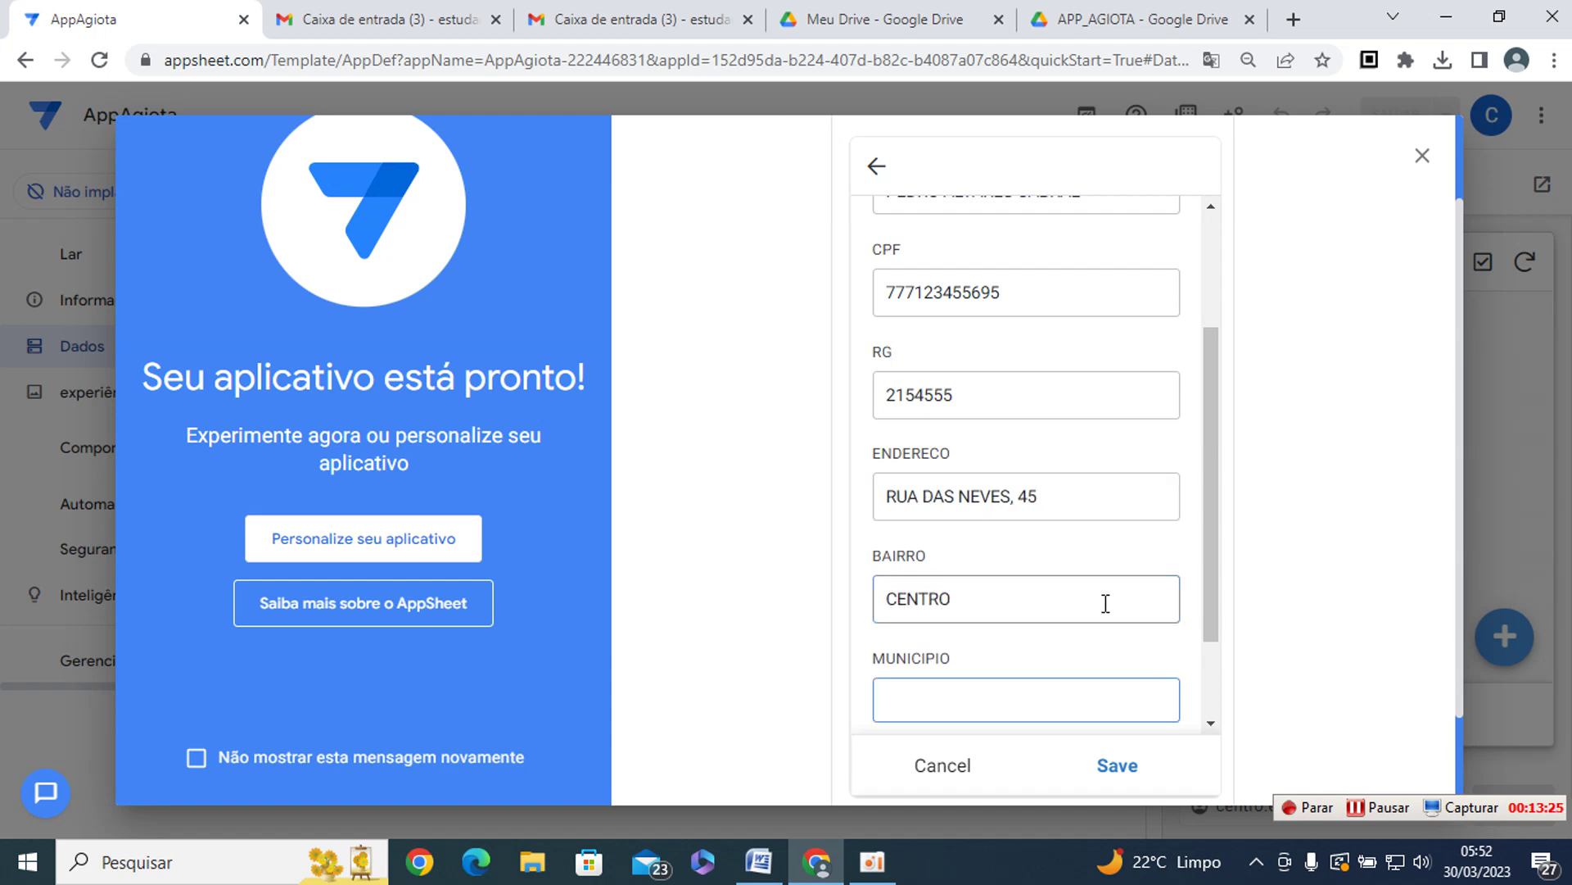
text(CAMPINAS)
drag(1207, 586, 1204, 656)
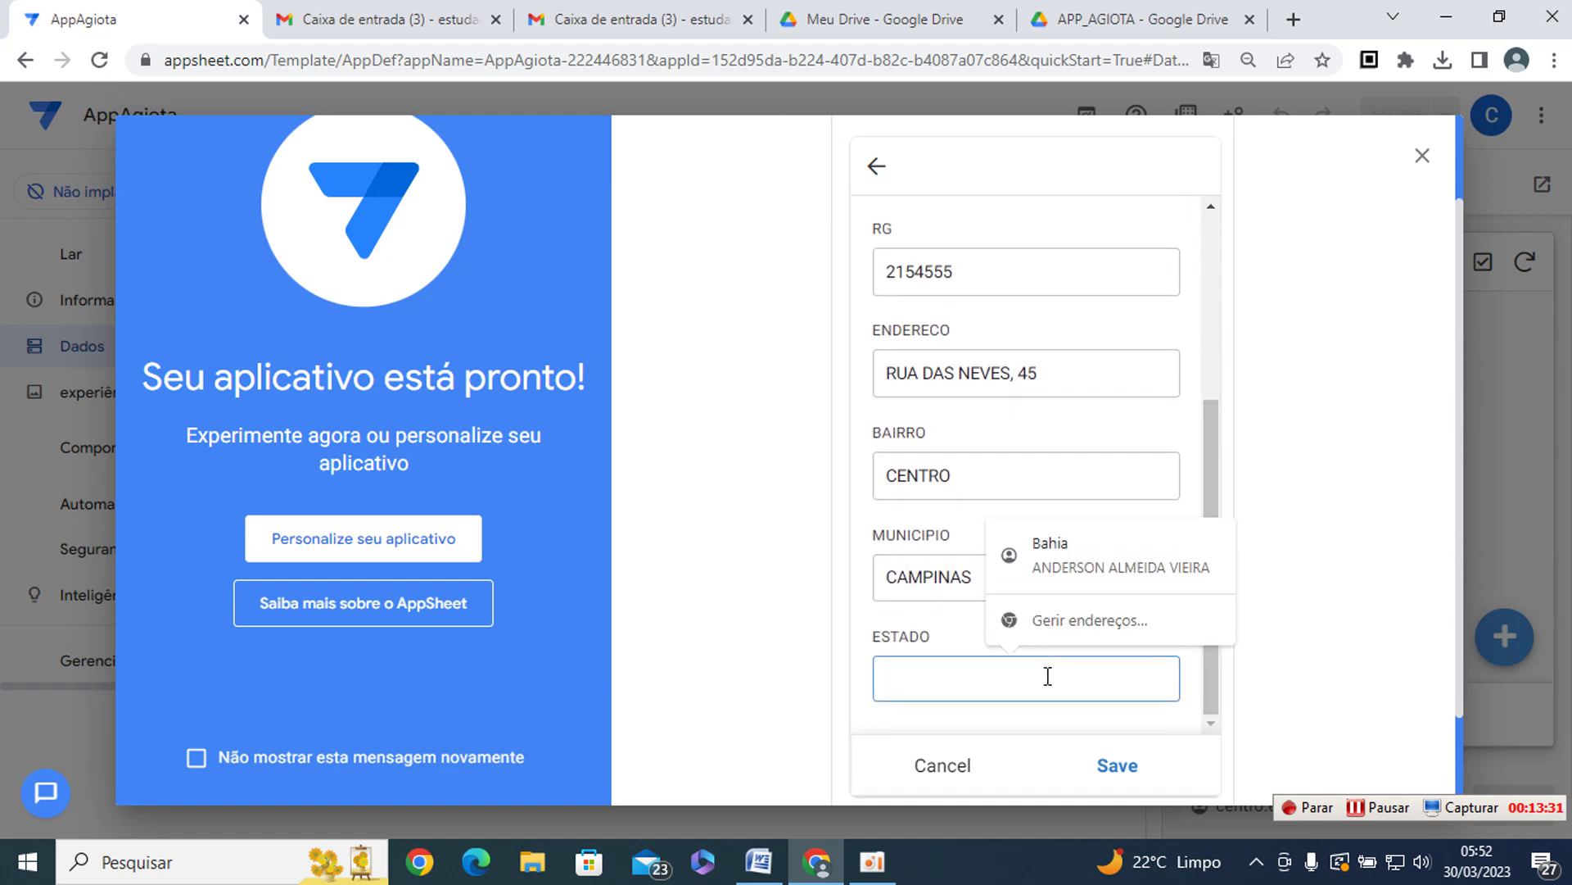
text(SÃO PAUL)
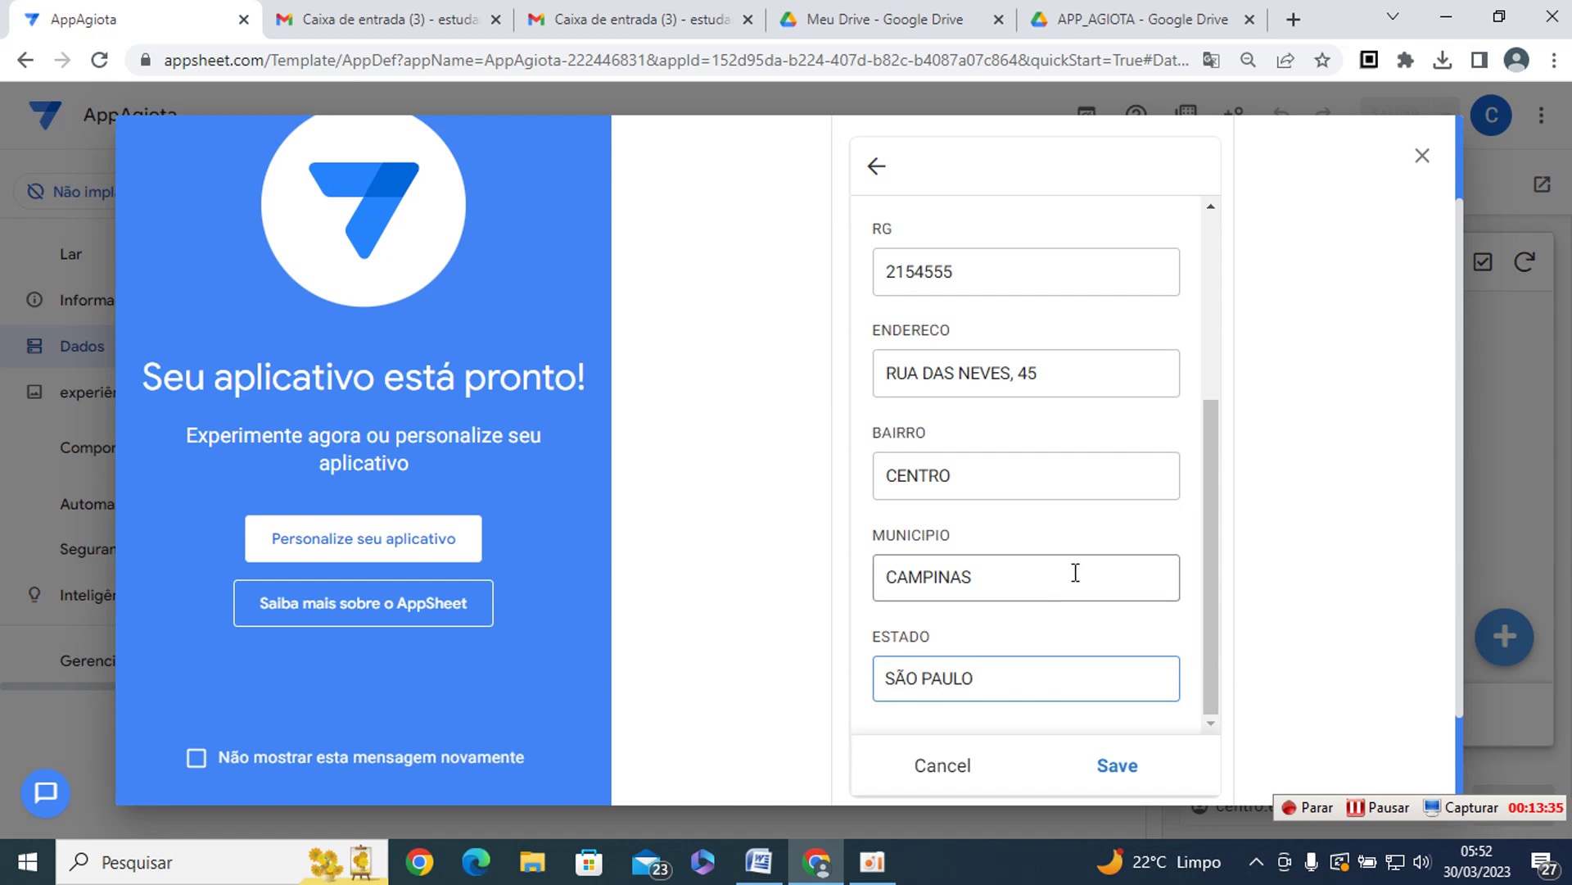
text(O)
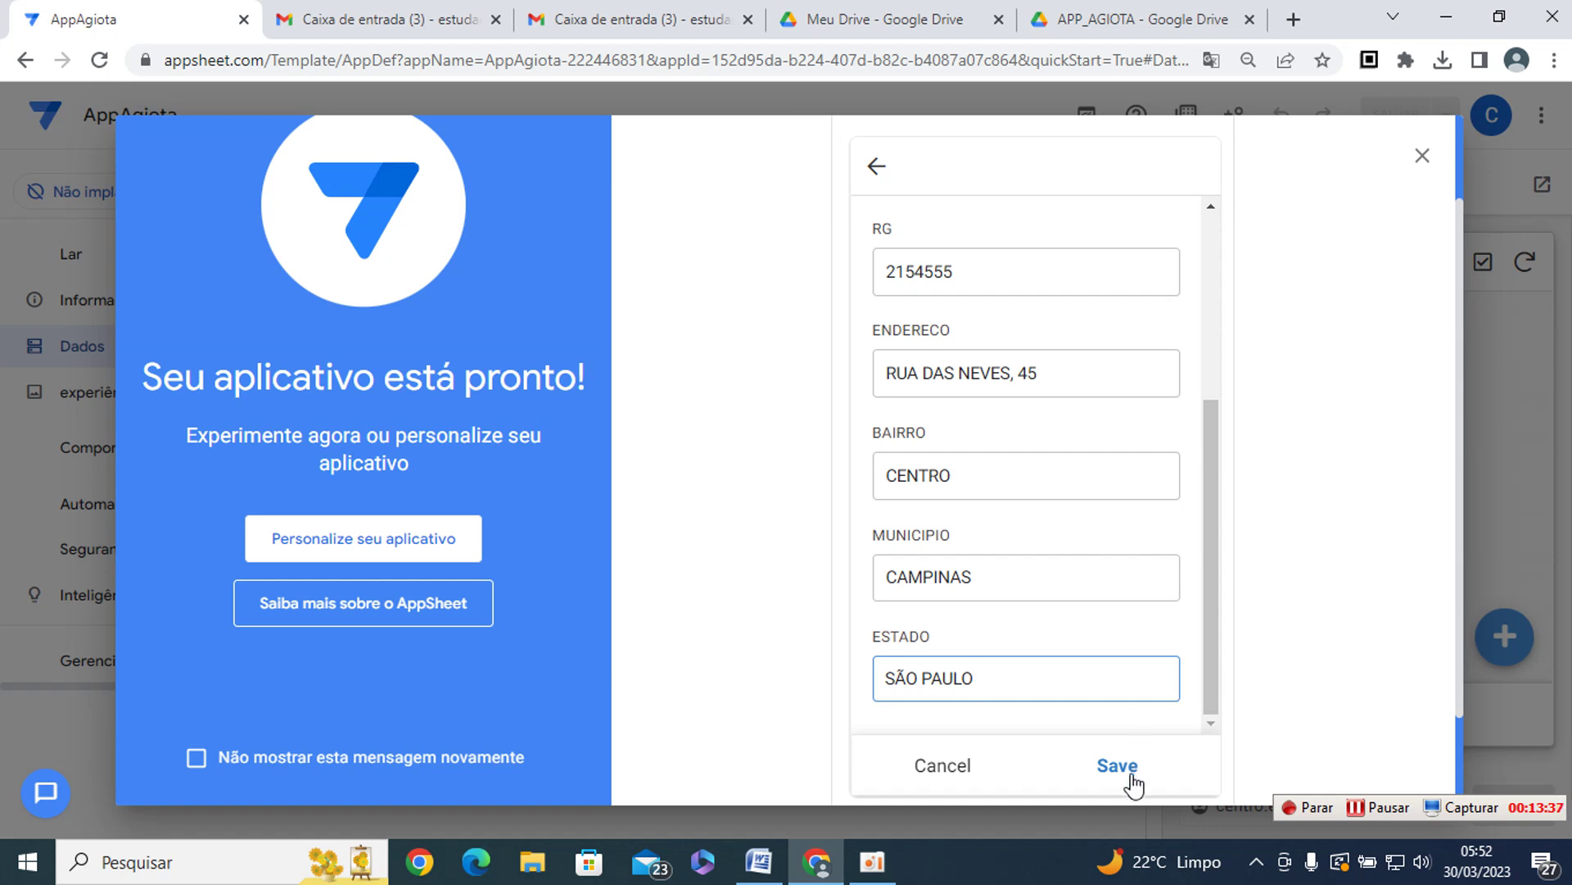
click(1122, 768)
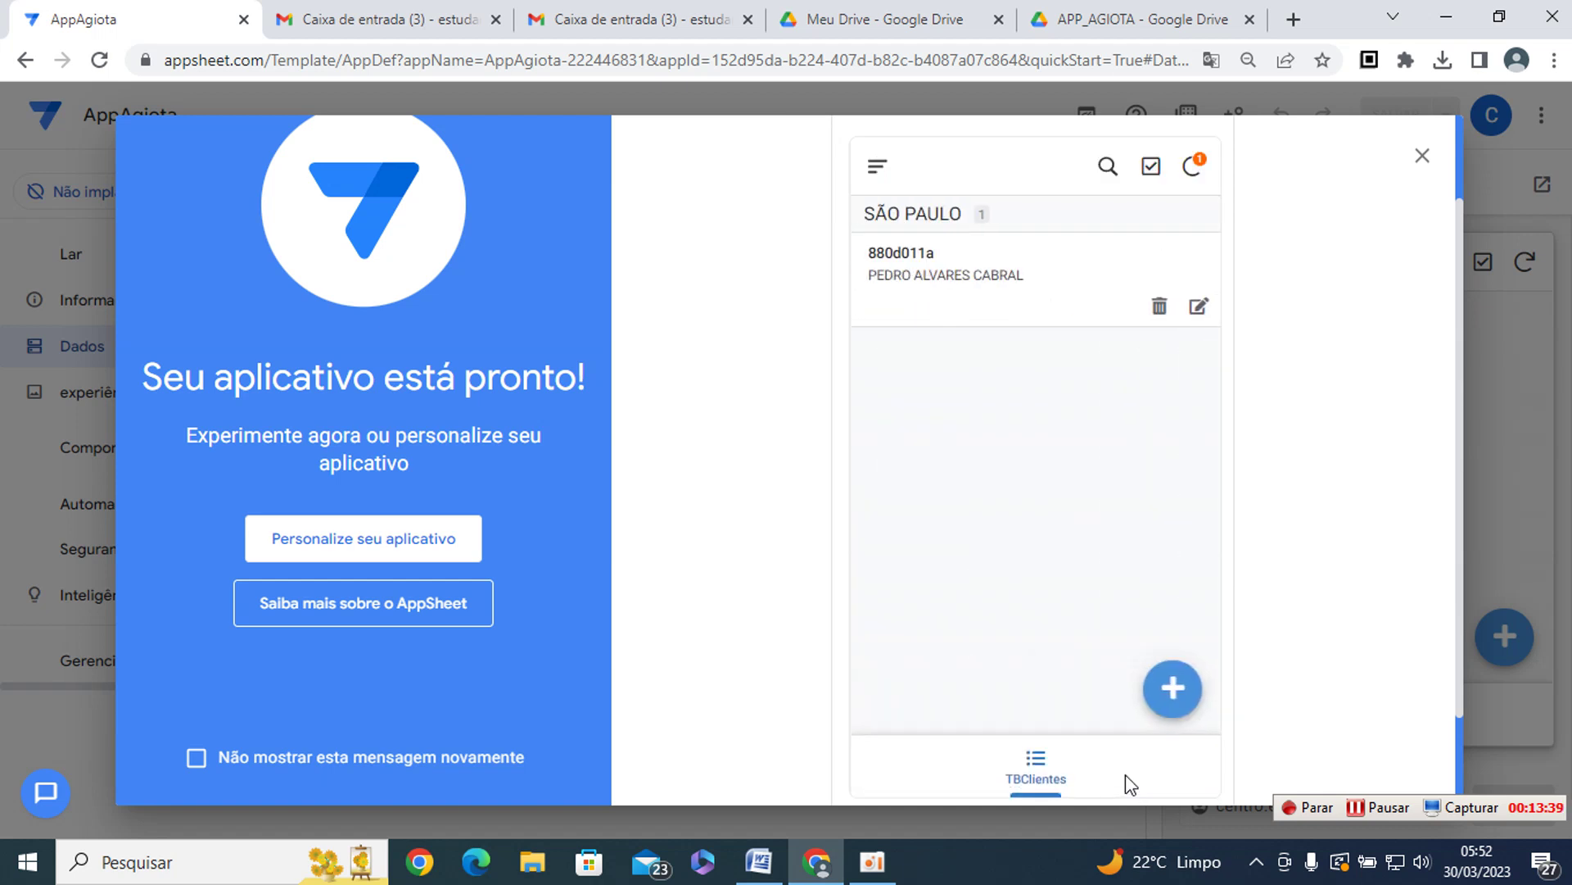
click(916, 283)
- Open BDPagamentos from Drive, widen column A, and check the TBEmprestimo and TBClientes sheets
click(1100, 22)
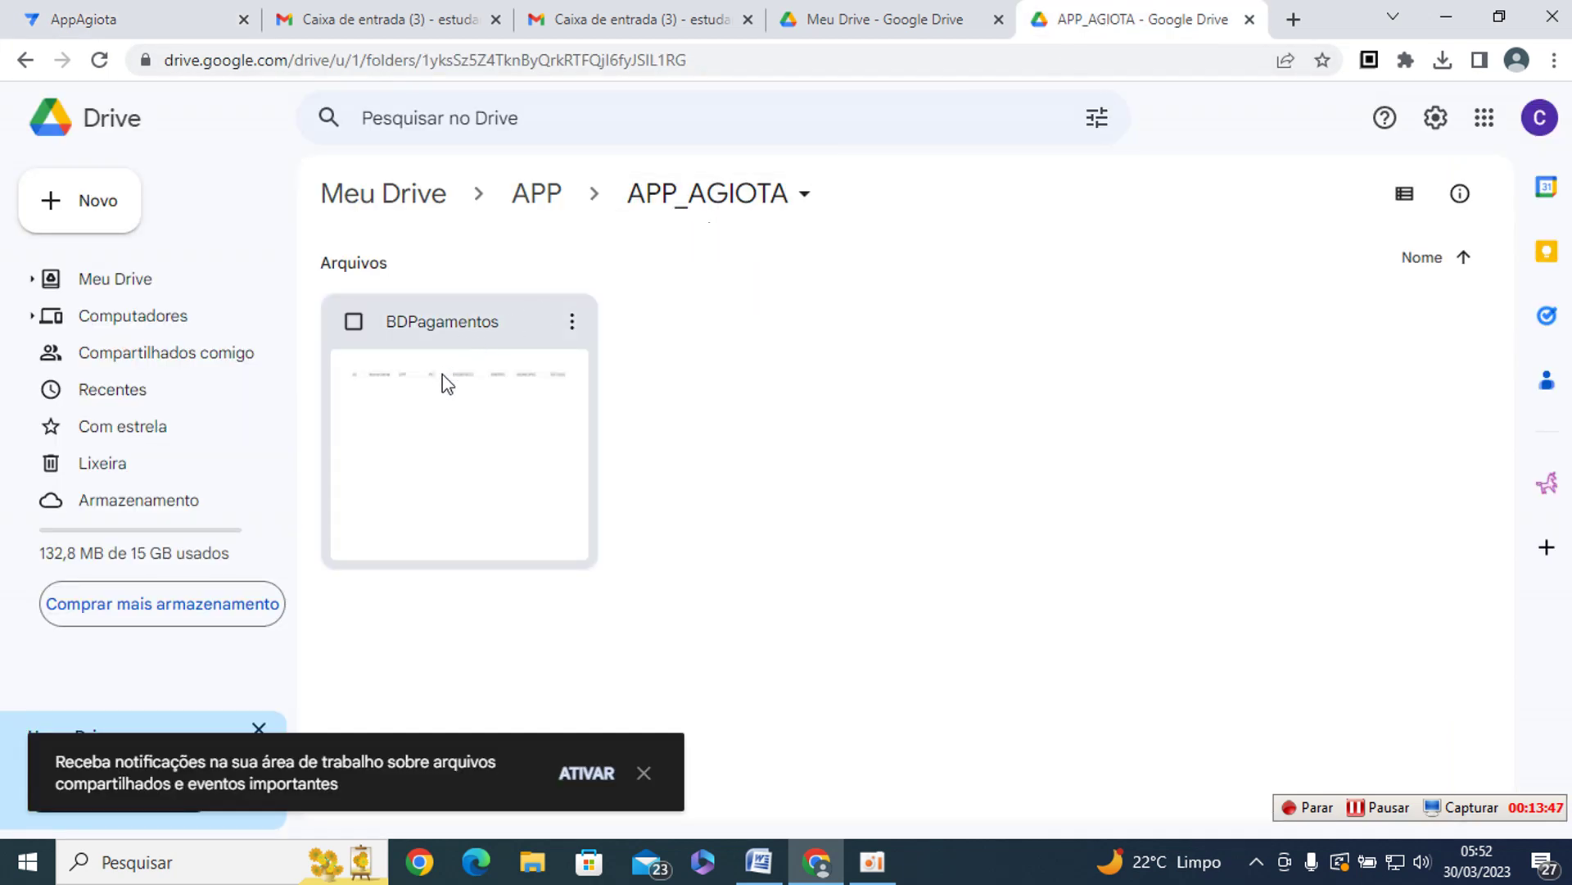
double_click(434, 401)
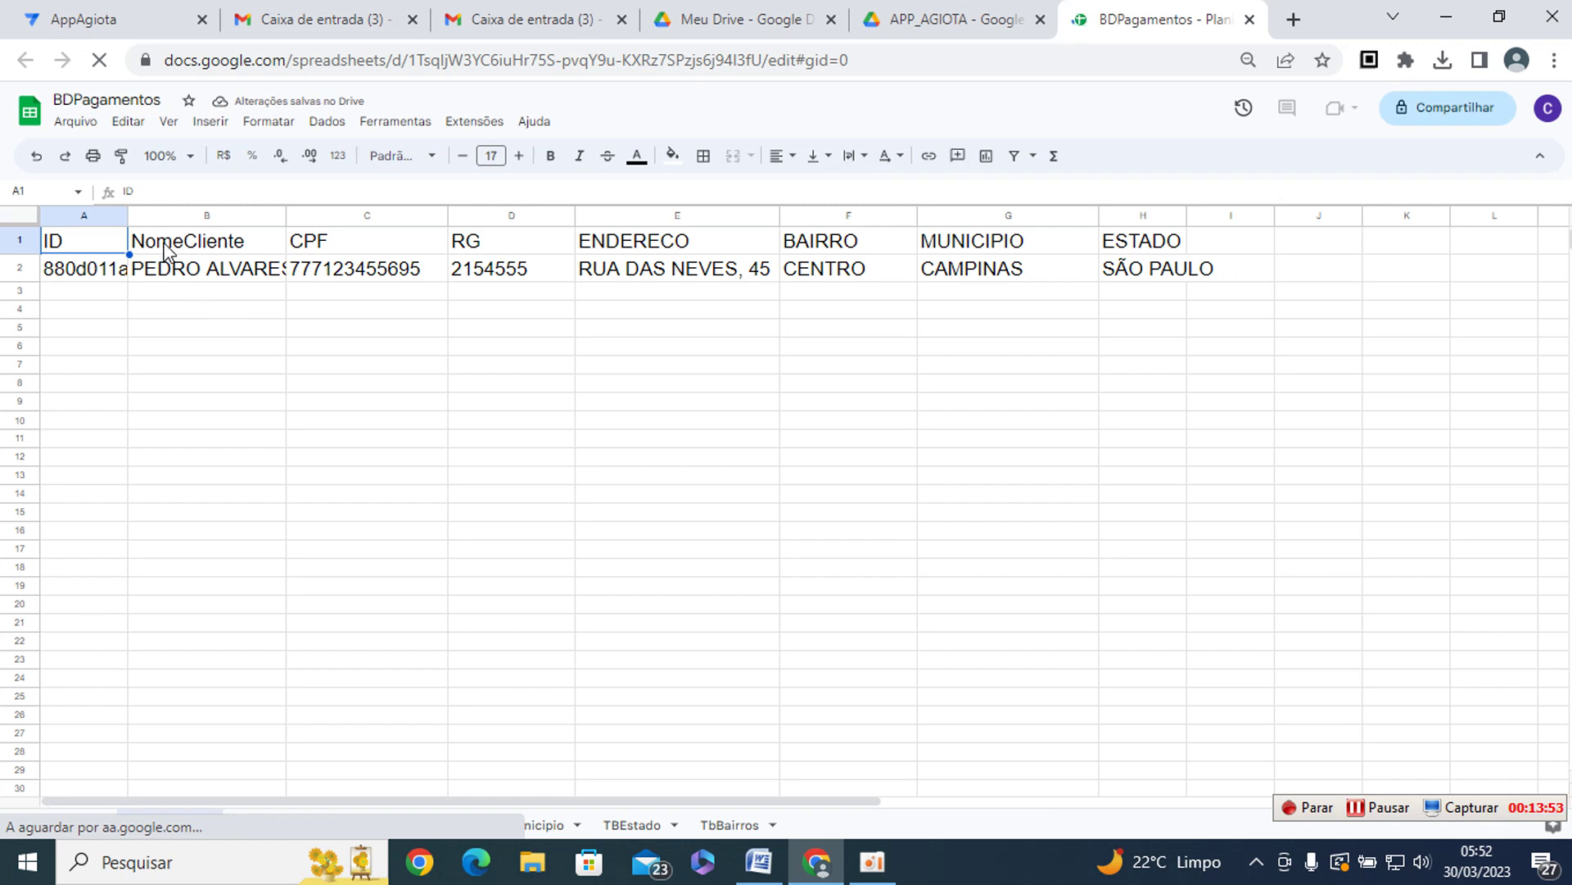
drag(127, 214, 163, 215)
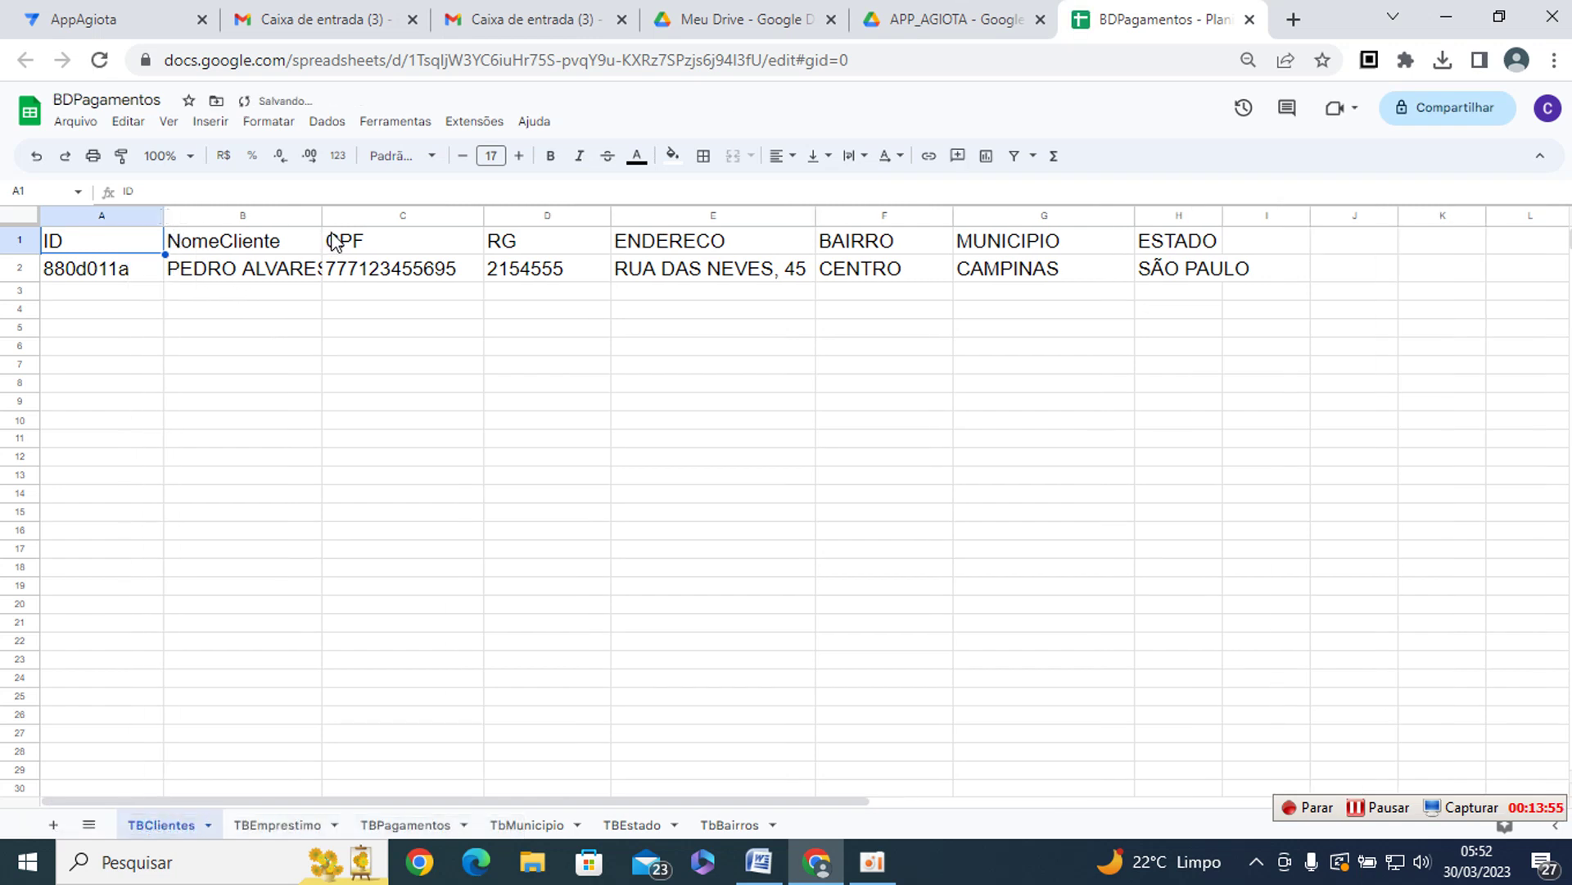
click(287, 825)
click(162, 827)
- Auto-fit every column of the TBClientes sheet, then return to the AppSheet app
click(18, 215)
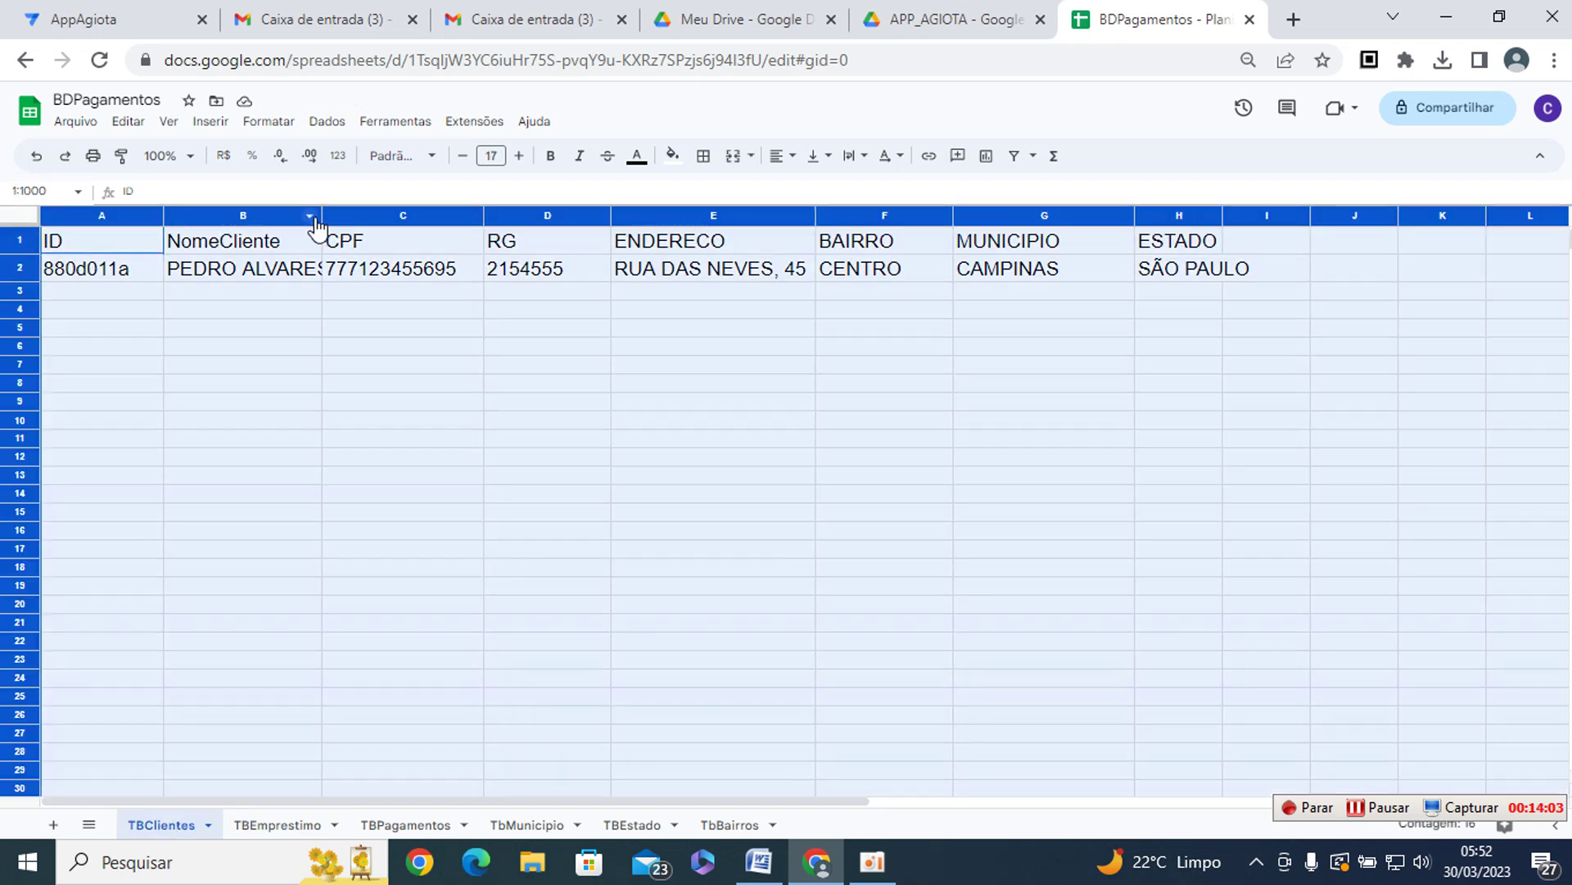
drag(321, 214, 322, 215)
double_click(321, 215)
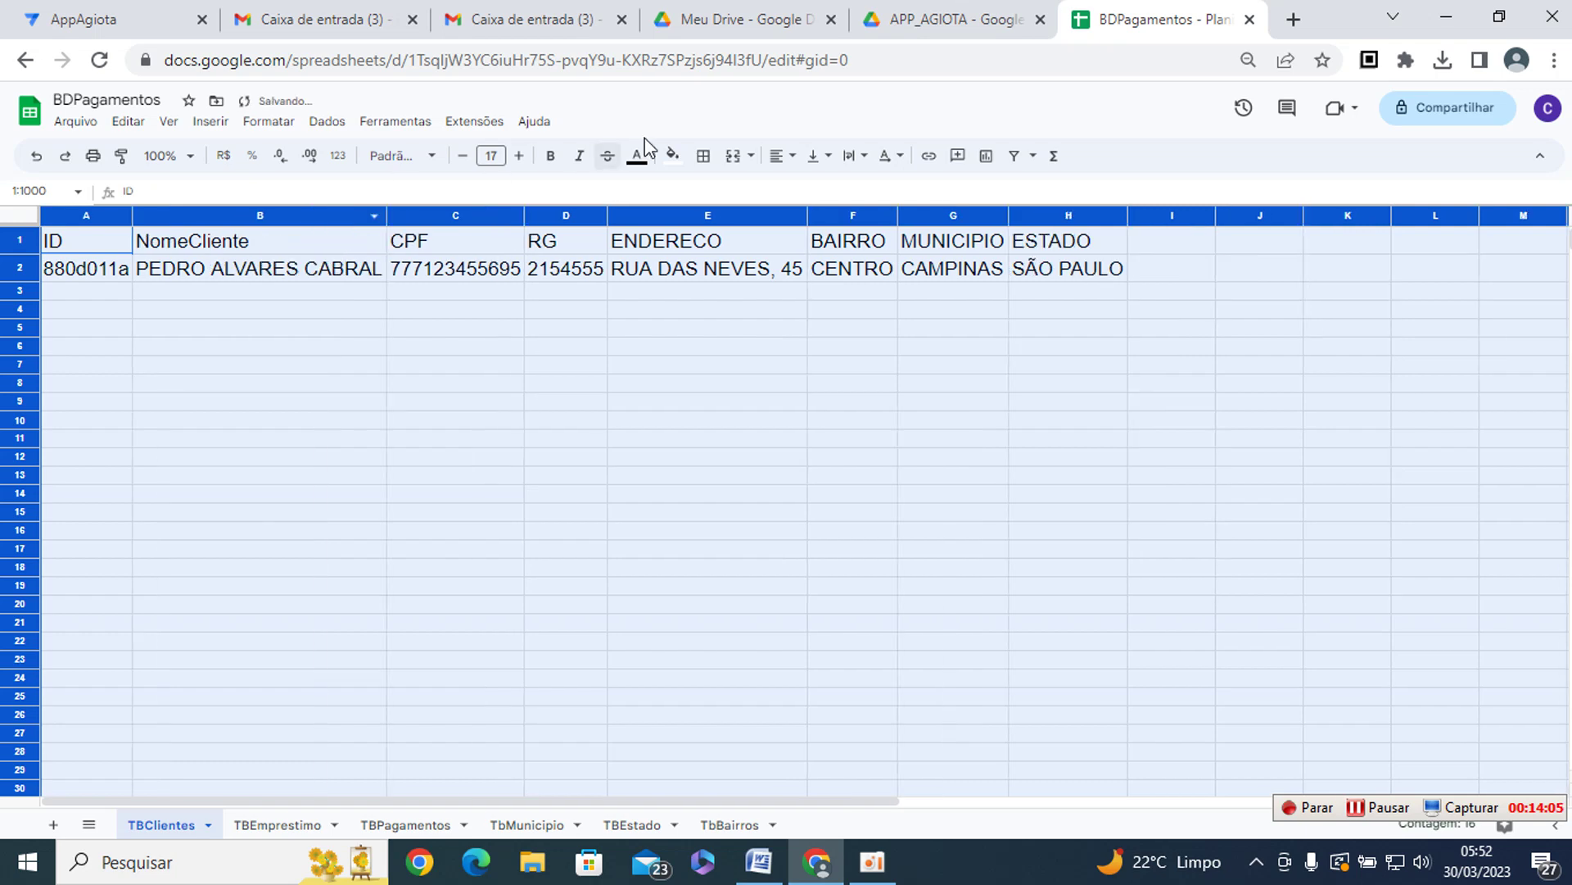
key(alt+Tab)
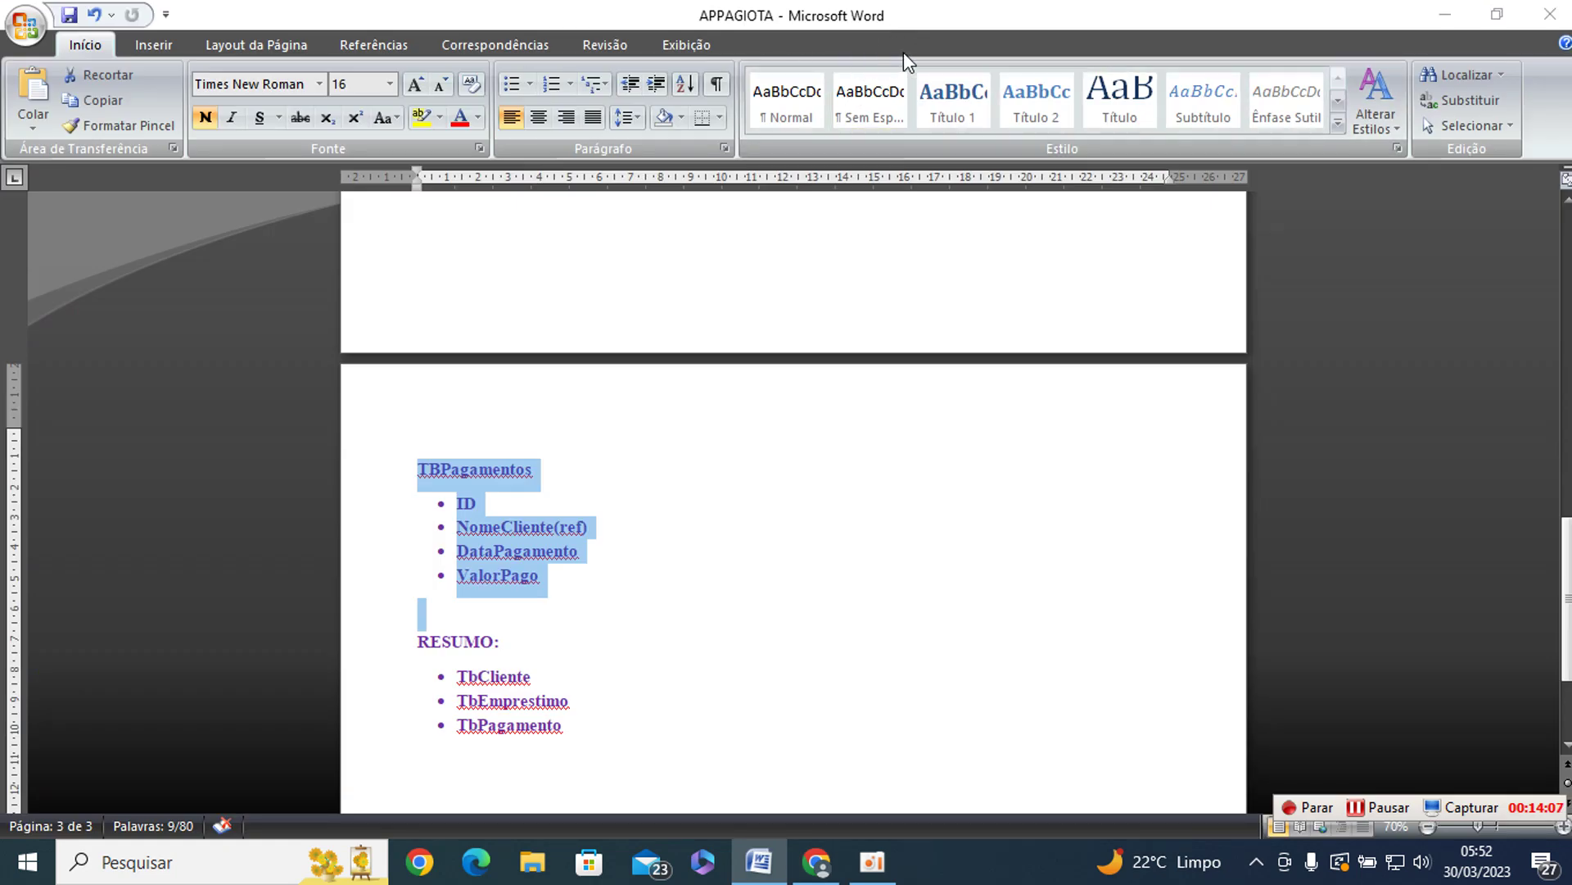
key(alt+Tab)
key(alt+Tab)
key(alt+Tab)
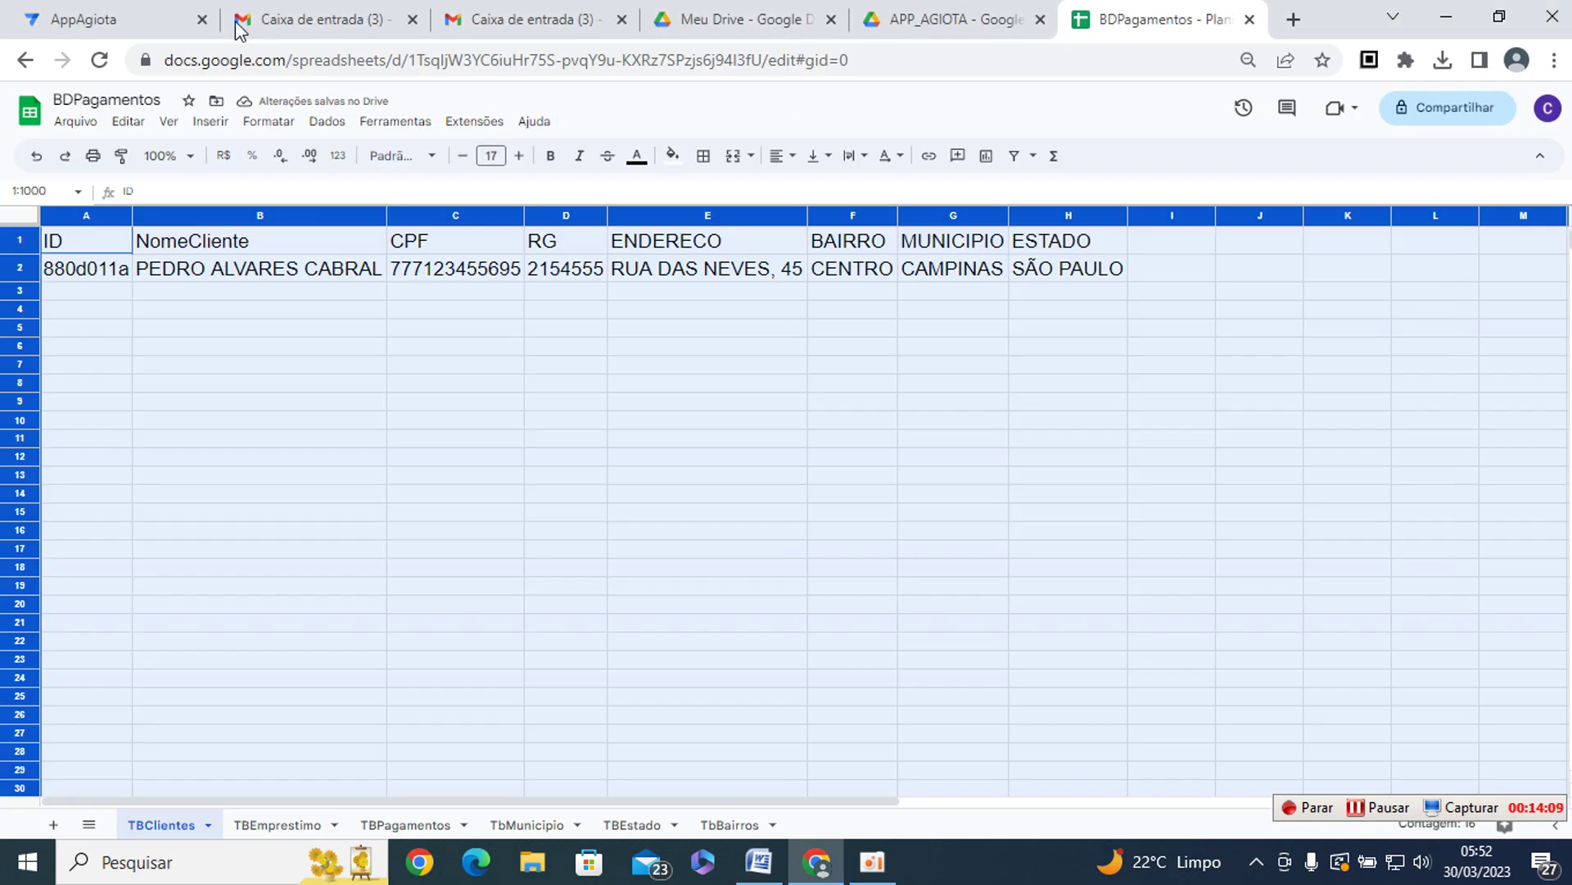
click(136, 20)
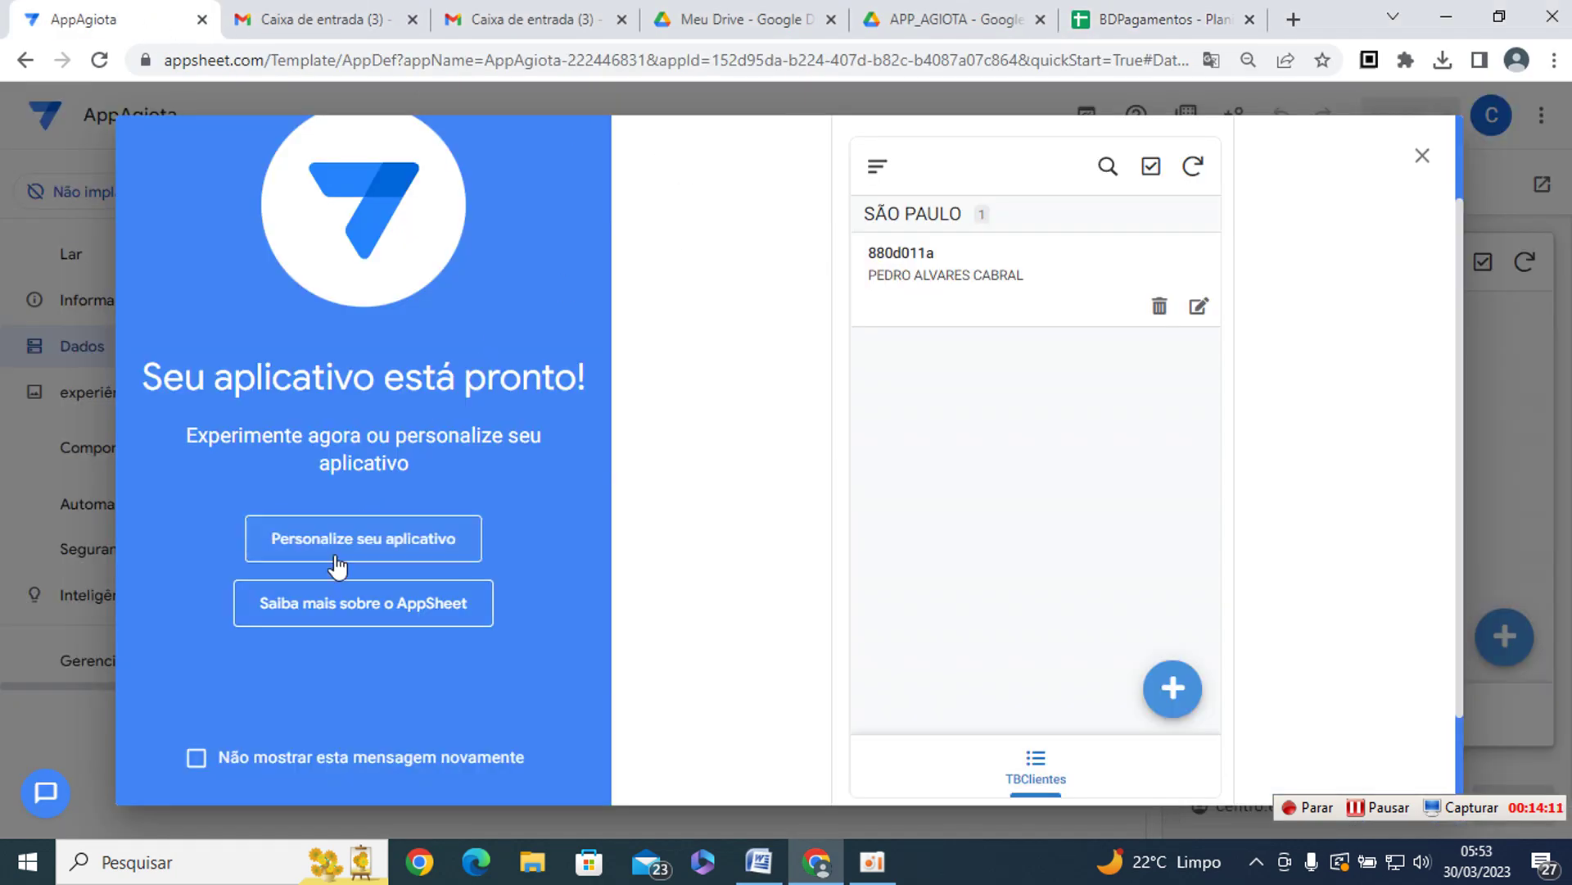
- Choose 'Personalize seu aplicativo', then bring up the APPAGIOTA Word document and scroll to its top
click(343, 545)
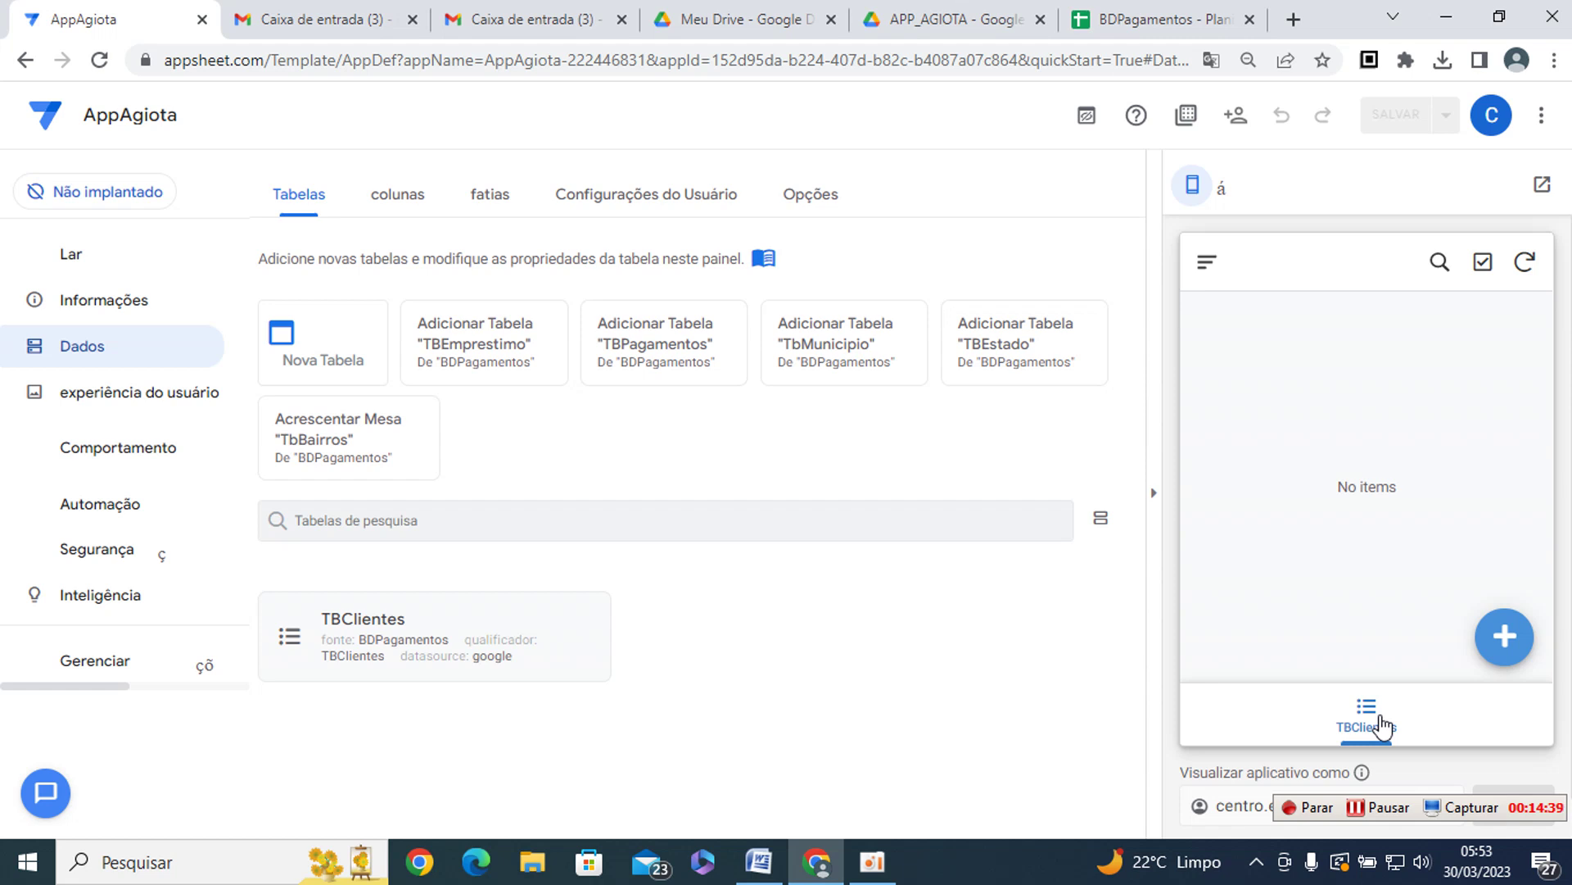
key(alt+Tab)
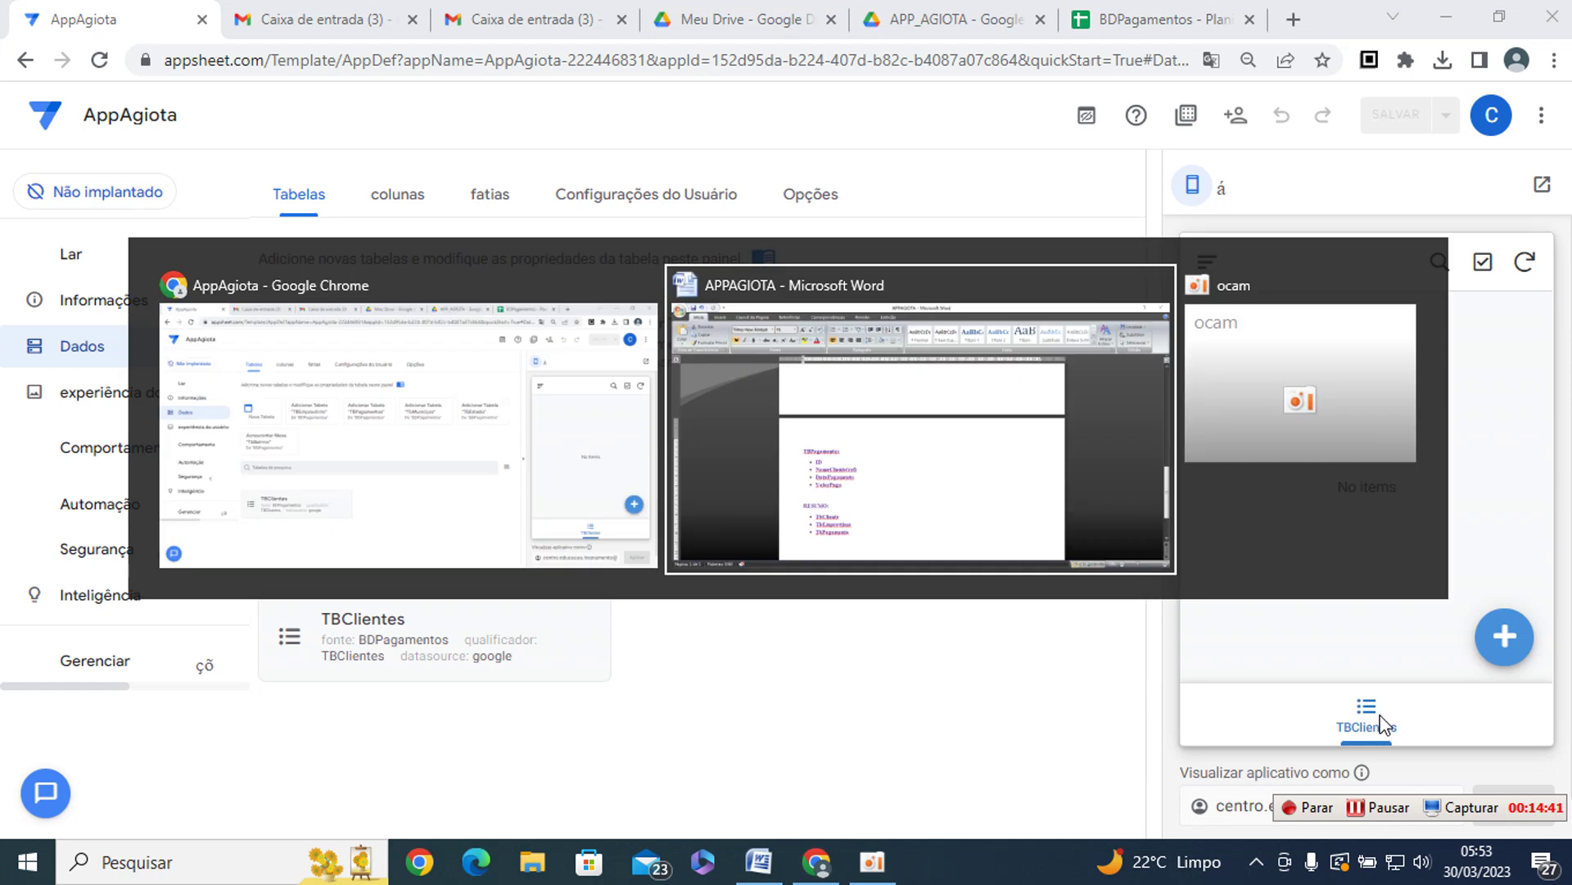
scroll(1043, 527, up, 5)
scroll(1045, 527, up, 10)
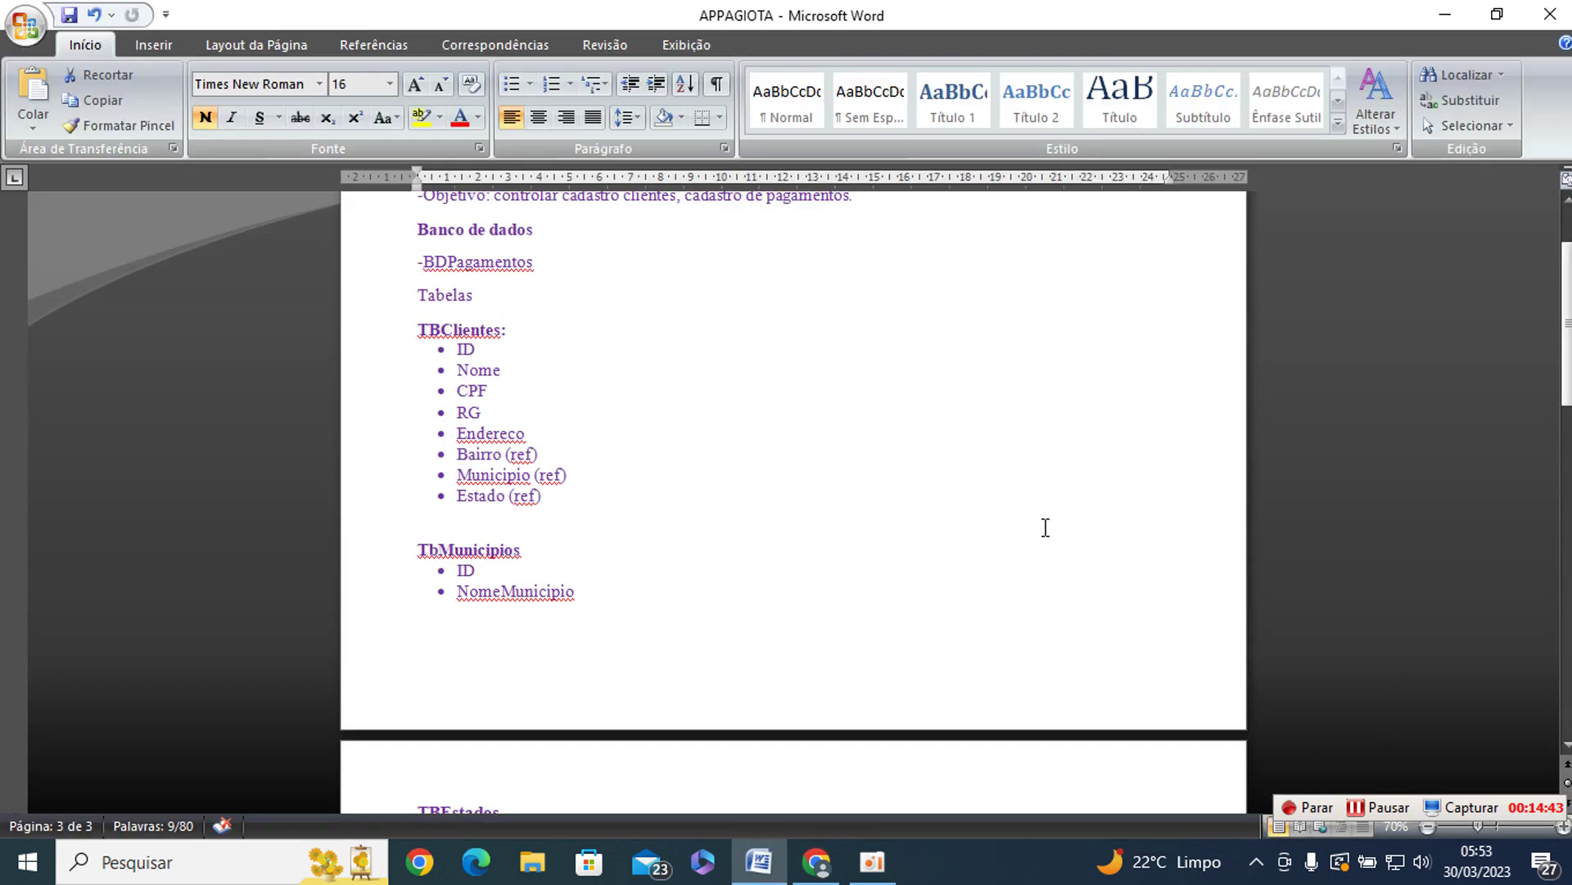